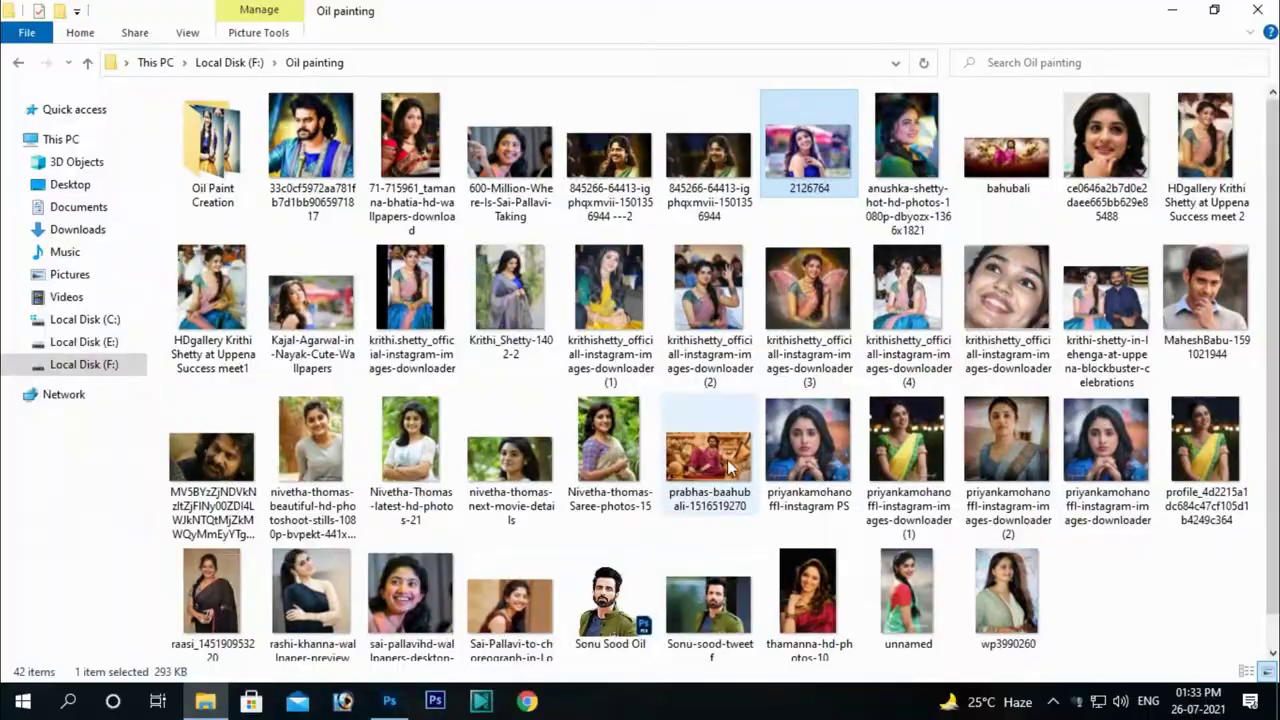
- Zoom in on the face and start a Pen path with anchors along the hair edge
{"action": "key", "text": "v"}
{"action": "key", "text": "ctrl+plus"}
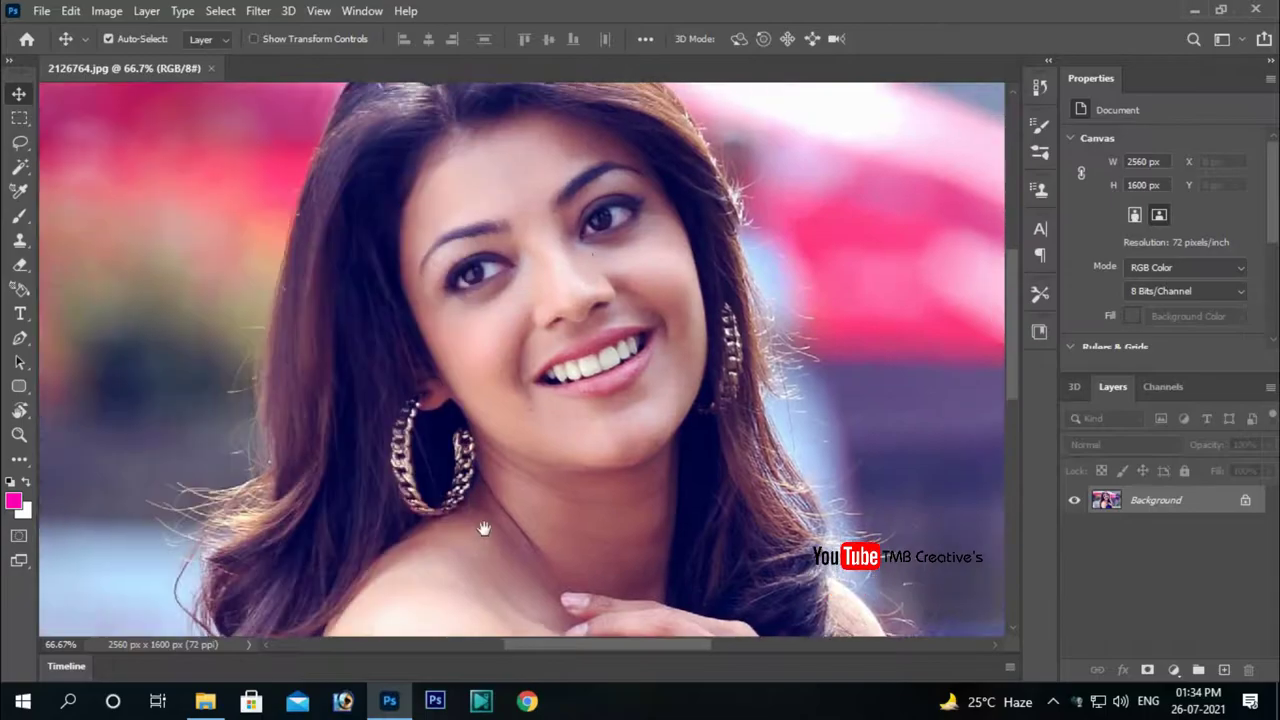
{"action": "left_click_drag", "start_coordinate": [801, 550], "coordinate": [655, 426]}
{"action": "scroll", "coordinate": [655, 426], "scroll_direction": "up", "scroll_amount": 5}
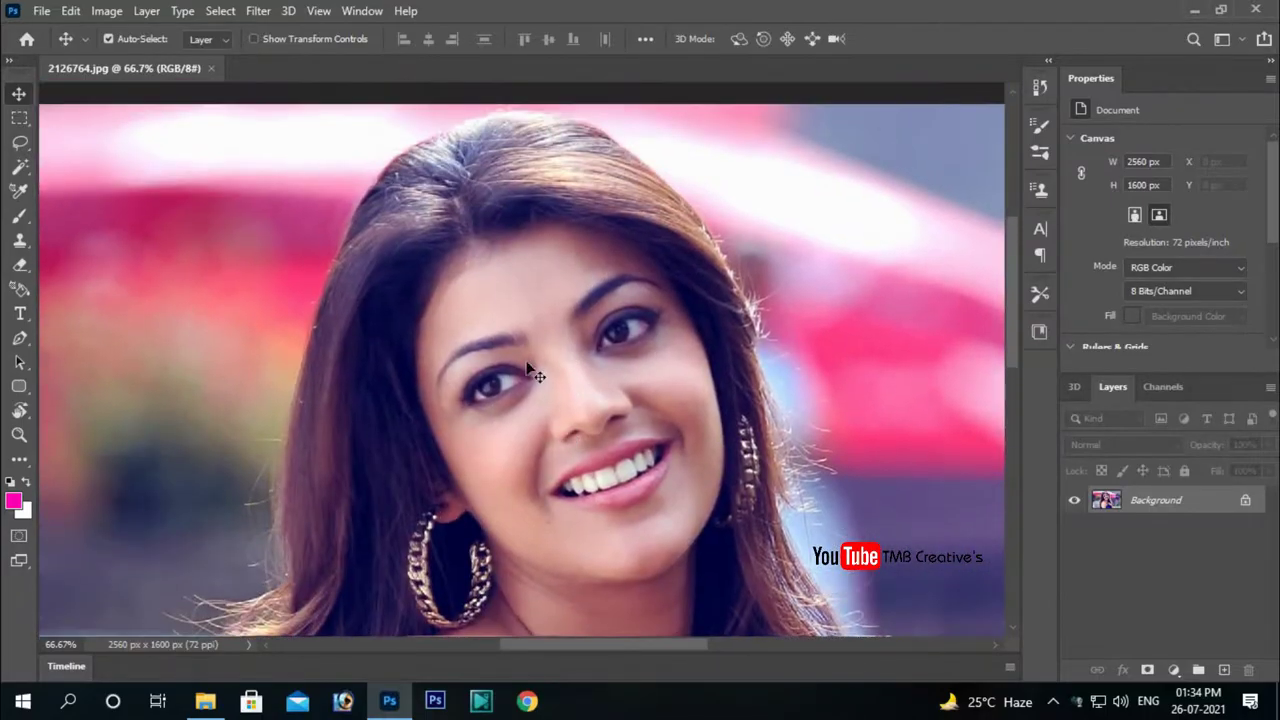
{"action": "scroll", "coordinate": [486, 214], "scroll_direction": "down", "scroll_amount": 8}
{"action": "scroll", "coordinate": [492, 468], "scroll_direction": "up", "scroll_amount": 8}
{"action": "key", "text": "p"}
{"action": "scroll", "coordinate": [223, 556], "scroll_direction": "up", "scroll_amount": 3}
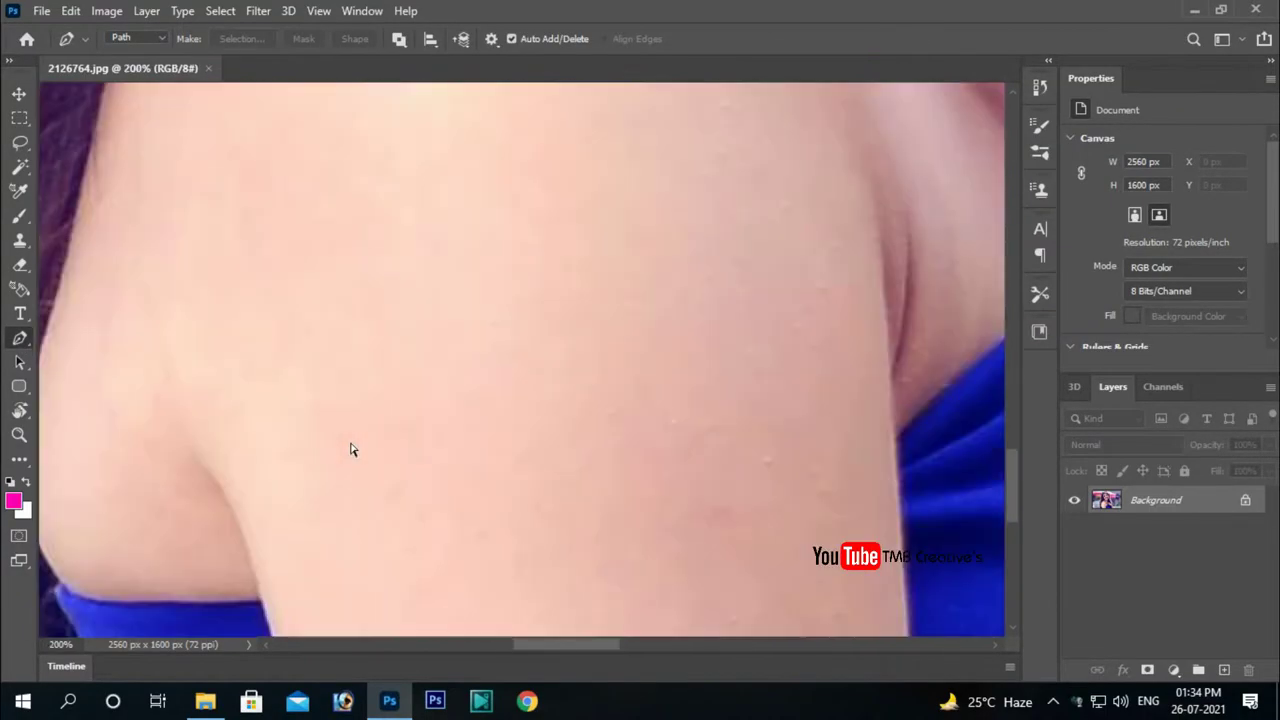
{"action": "scroll", "coordinate": [518, 492], "scroll_direction": "down", "scroll_amount": 3}
{"action": "left_click", "coordinate": [444, 386]}
{"action": "left_click", "coordinate": [427, 404]}
{"action": "left_click", "coordinate": [462, 490]}
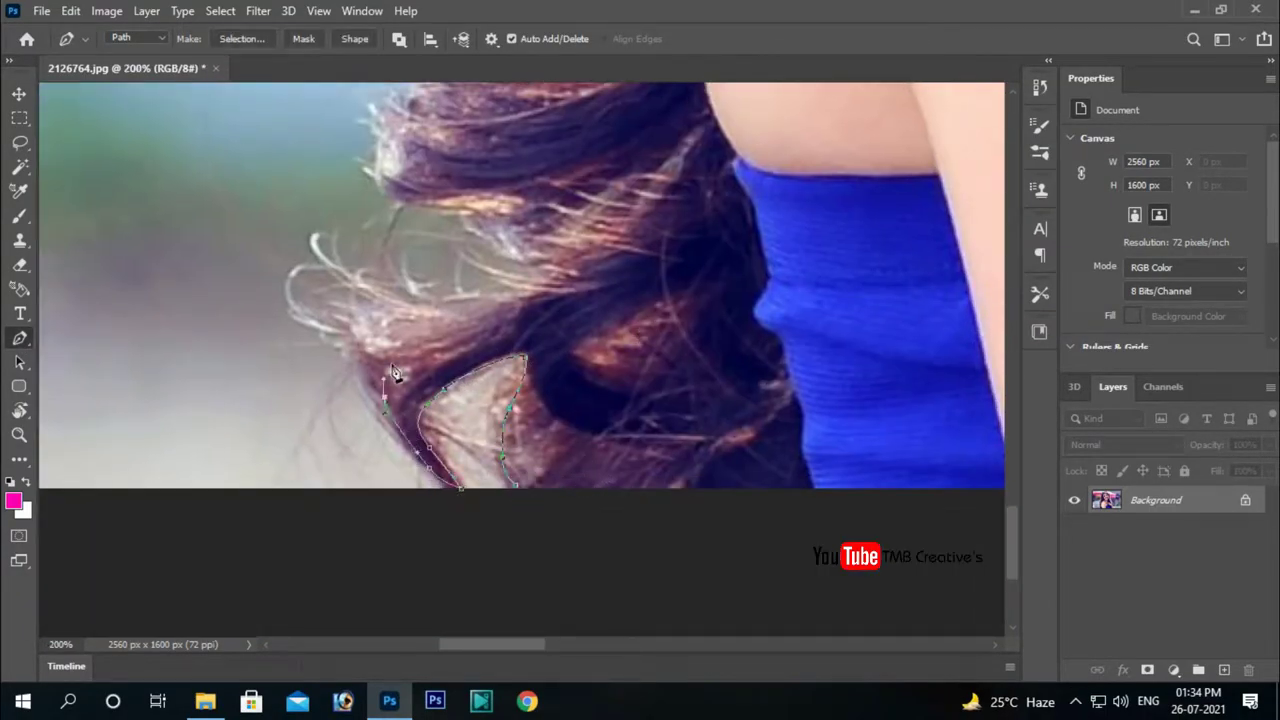
- Continue the Pen path with a curved anchor around the top of the hair
{"action": "scroll", "coordinate": [460, 404], "scroll_direction": "up", "scroll_amount": 2}
{"action": "mouse_move", "coordinate": [512, 308]}
{"action": "left_mouse_down"}
{"action": "mouse_move", "coordinate": [572, 366]}
{"action": "mouse_move", "coordinate": [548, 330]}
{"action": "left_mouse_up"}
{"action": "scroll", "coordinate": [572, 180], "scroll_direction": "up", "scroll_amount": 5}
{"action": "scroll", "coordinate": [593, 553], "scroll_direction": "up", "scroll_amount": 3}
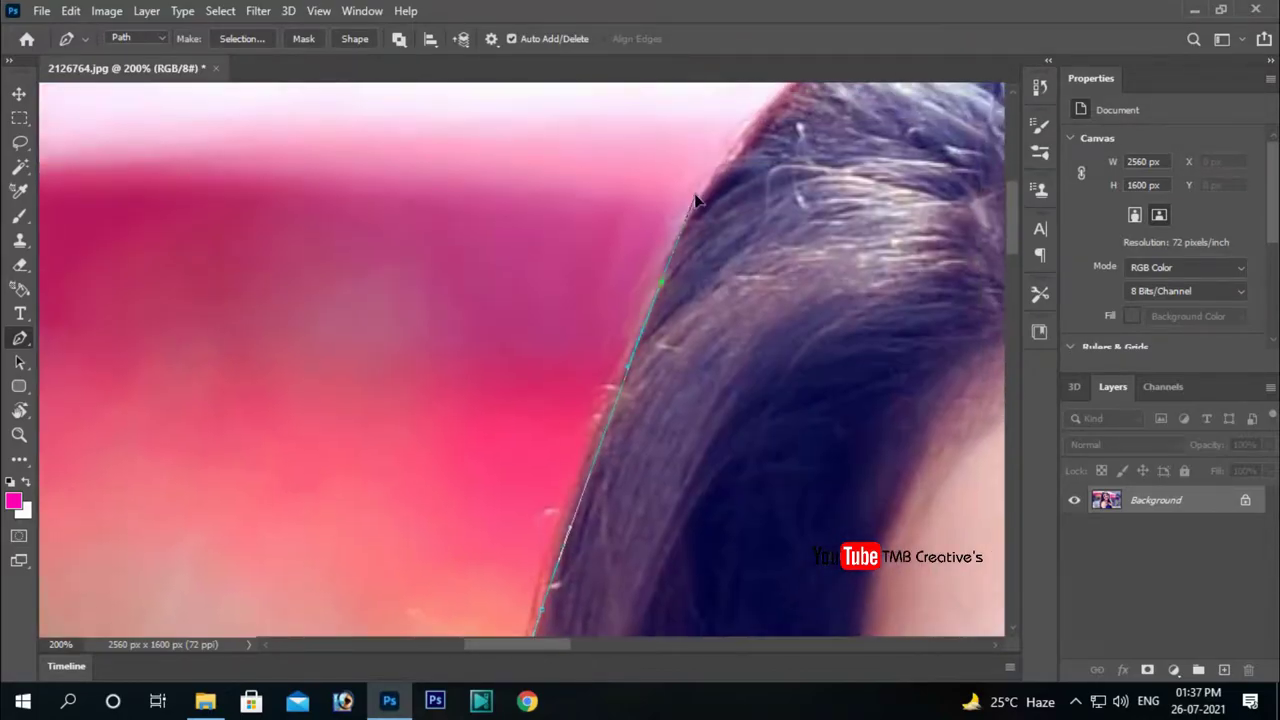
{"action": "scroll", "coordinate": [697, 201], "scroll_direction": "up", "scroll_amount": 4}
{"action": "left_click_drag", "start_coordinate": [655, 395], "coordinate": [745, 368]}
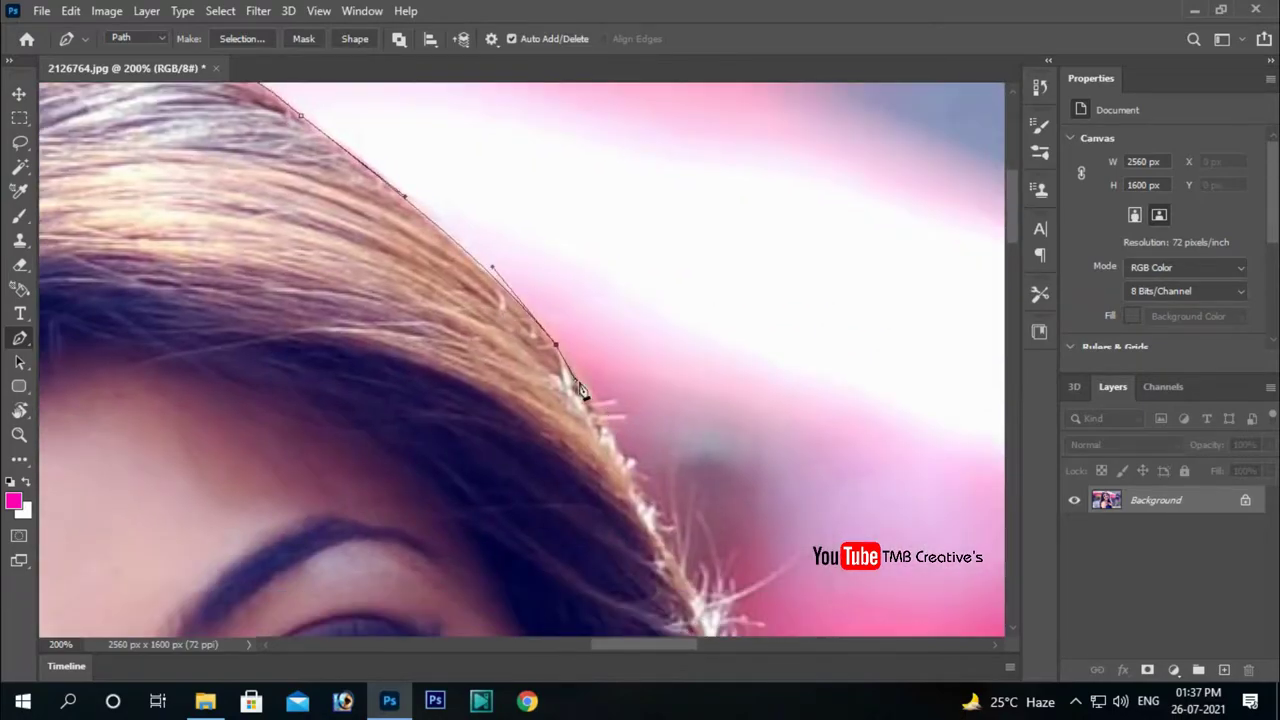
{"action": "scroll", "coordinate": [575, 370], "scroll_direction": "down", "scroll_amount": 3}
{"action": "scroll", "coordinate": [557, 340], "scroll_direction": "down", "scroll_amount": 3}
{"action": "scroll", "coordinate": [560, 370], "scroll_direction": "down", "scroll_amount": 3}
{"action": "scroll", "coordinate": [558, 415], "scroll_direction": "down", "scroll_amount": 3}
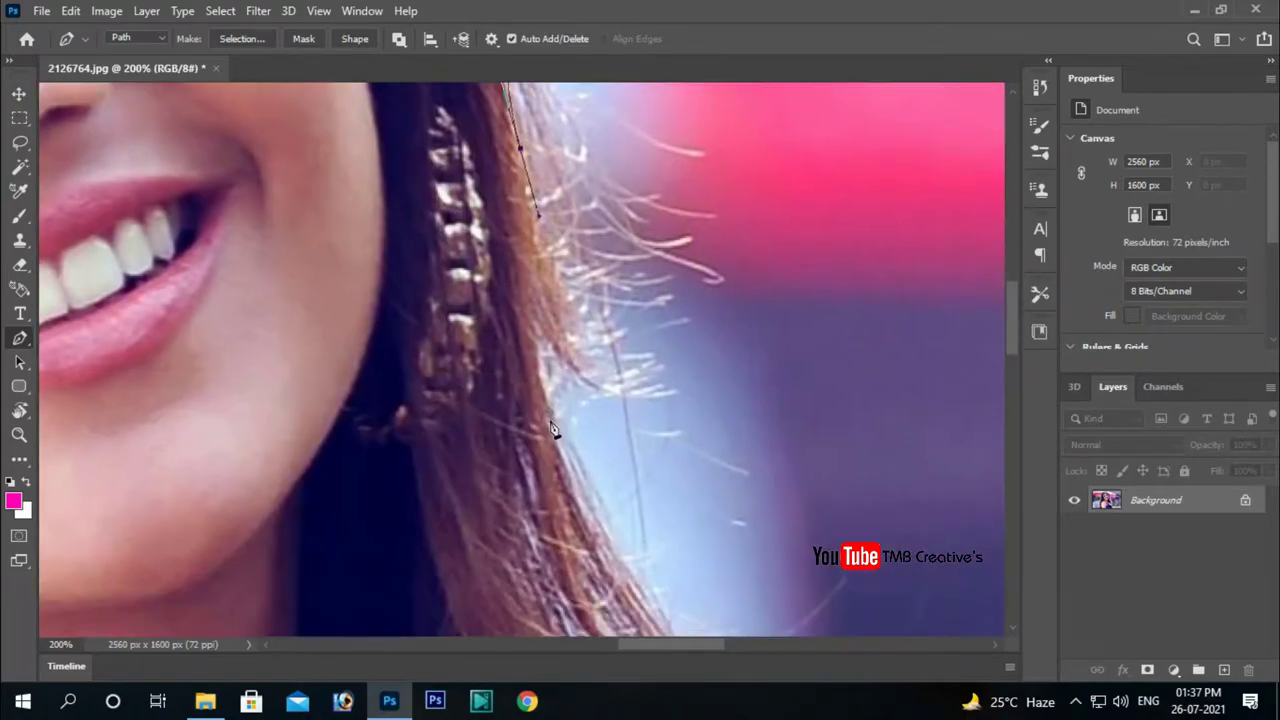
{"action": "scroll", "coordinate": [598, 434], "scroll_direction": "down", "scroll_amount": 3}
{"action": "scroll", "coordinate": [592, 390], "scroll_direction": "down", "scroll_amount": 3}
{"action": "scroll", "coordinate": [578, 476], "scroll_direction": "up", "scroll_amount": 1}
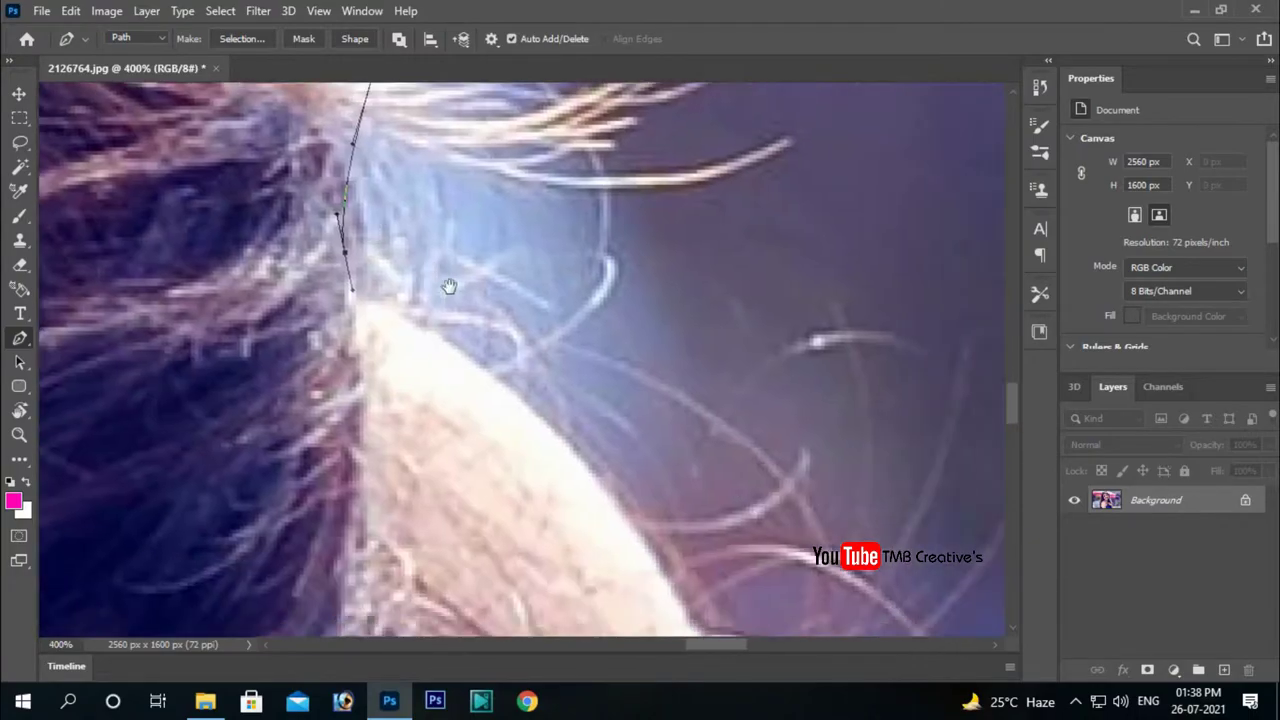
{"action": "scroll", "coordinate": [600, 480], "scroll_direction": "down", "scroll_amount": 2}
{"action": "scroll", "coordinate": [565, 422], "scroll_direction": "down", "scroll_amount": 2}
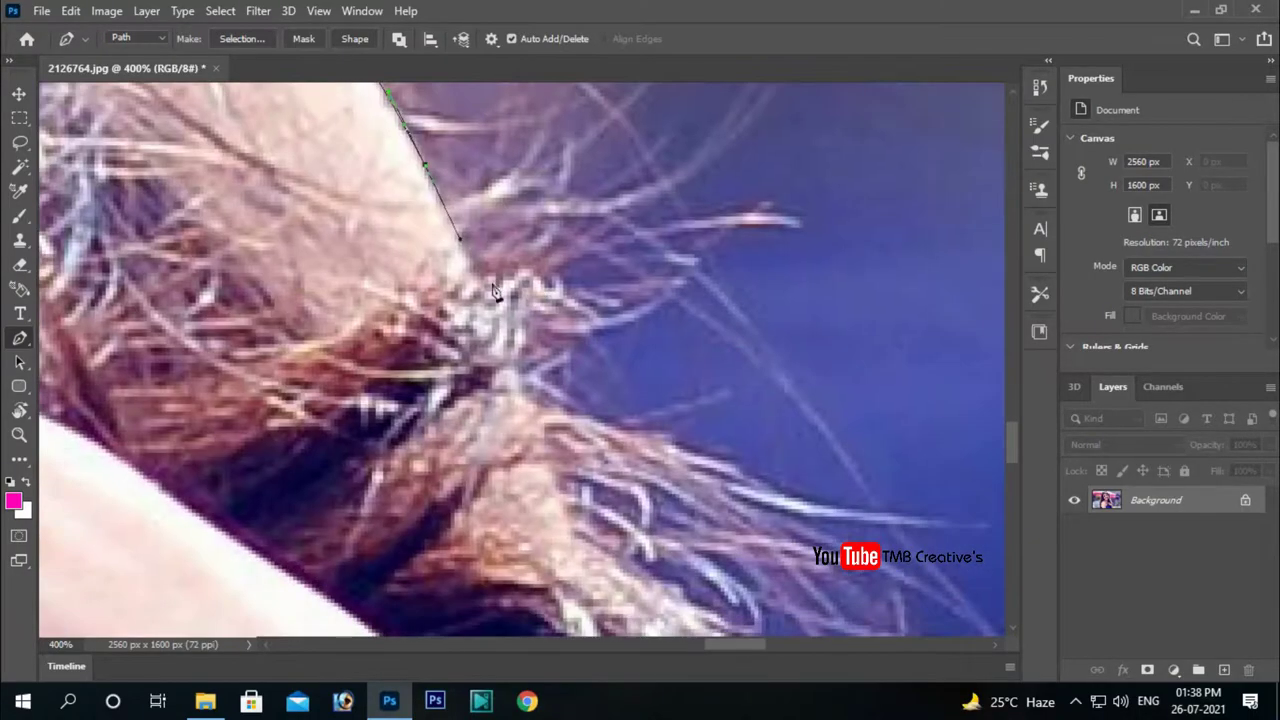
{"action": "left_click_drag", "start_coordinate": [741, 493], "coordinate": [596, 426]}
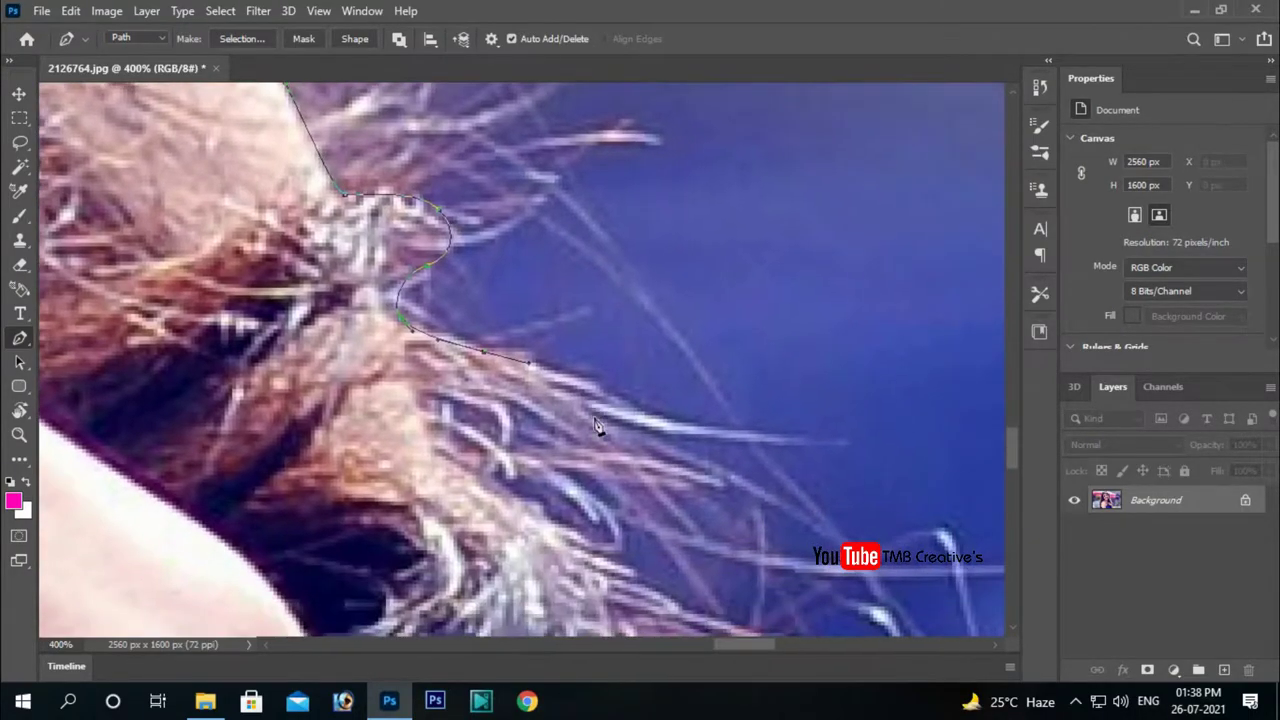
- Extend the path down the shoulder, close it below the image edge, and load it as a selection
{"action": "scroll", "coordinate": [535, 424], "scroll_direction": "down", "scroll_amount": 1}
{"action": "scroll", "coordinate": [580, 430], "scroll_direction": "down", "scroll_amount": 1}
{"action": "scroll", "coordinate": [620, 436], "scroll_direction": "down", "scroll_amount": 1}
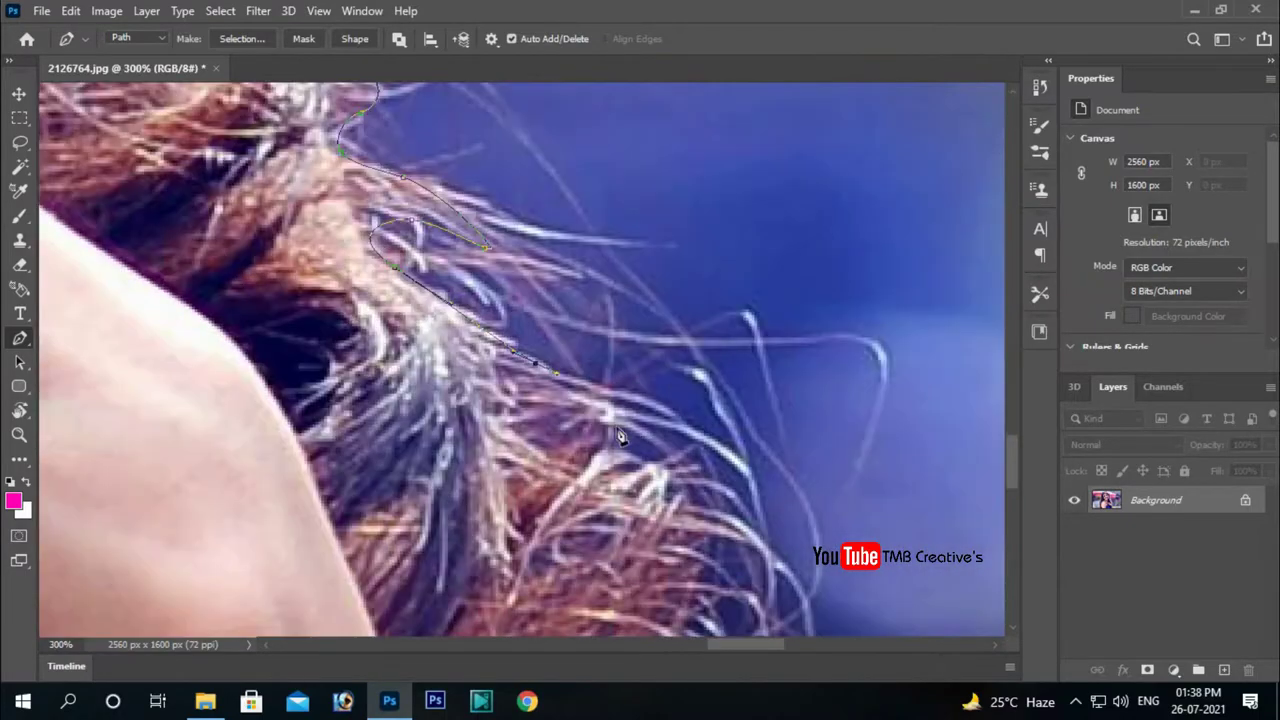
{"action": "scroll", "coordinate": [680, 505], "scroll_direction": "down", "scroll_amount": 1}
{"action": "scroll", "coordinate": [620, 480], "scroll_direction": "down", "scroll_amount": 1}
{"action": "scroll", "coordinate": [565, 455], "scroll_direction": "down", "scroll_amount": 1}
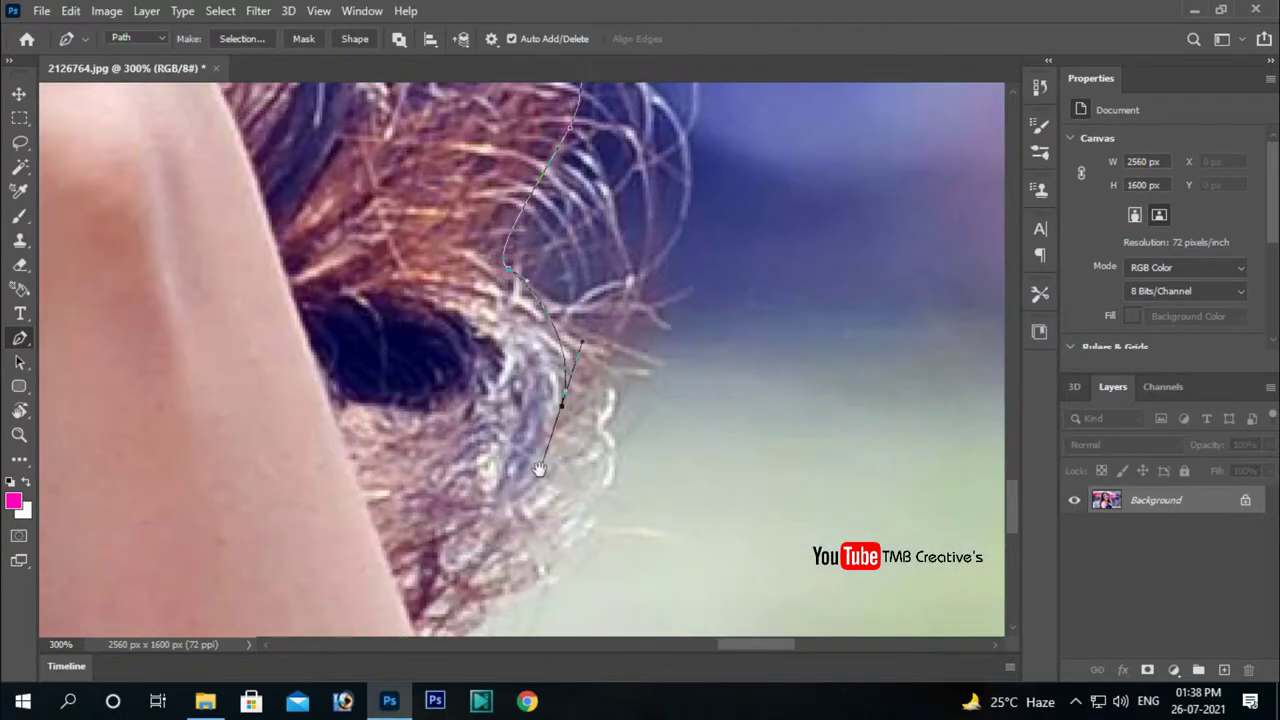
{"action": "scroll", "coordinate": [510, 430], "scroll_direction": "down", "scroll_amount": 1}
{"action": "scroll", "coordinate": [510, 430], "scroll_direction": "down", "scroll_amount": 2}
{"action": "scroll", "coordinate": [530, 400], "scroll_direction": "down", "scroll_amount": 1}
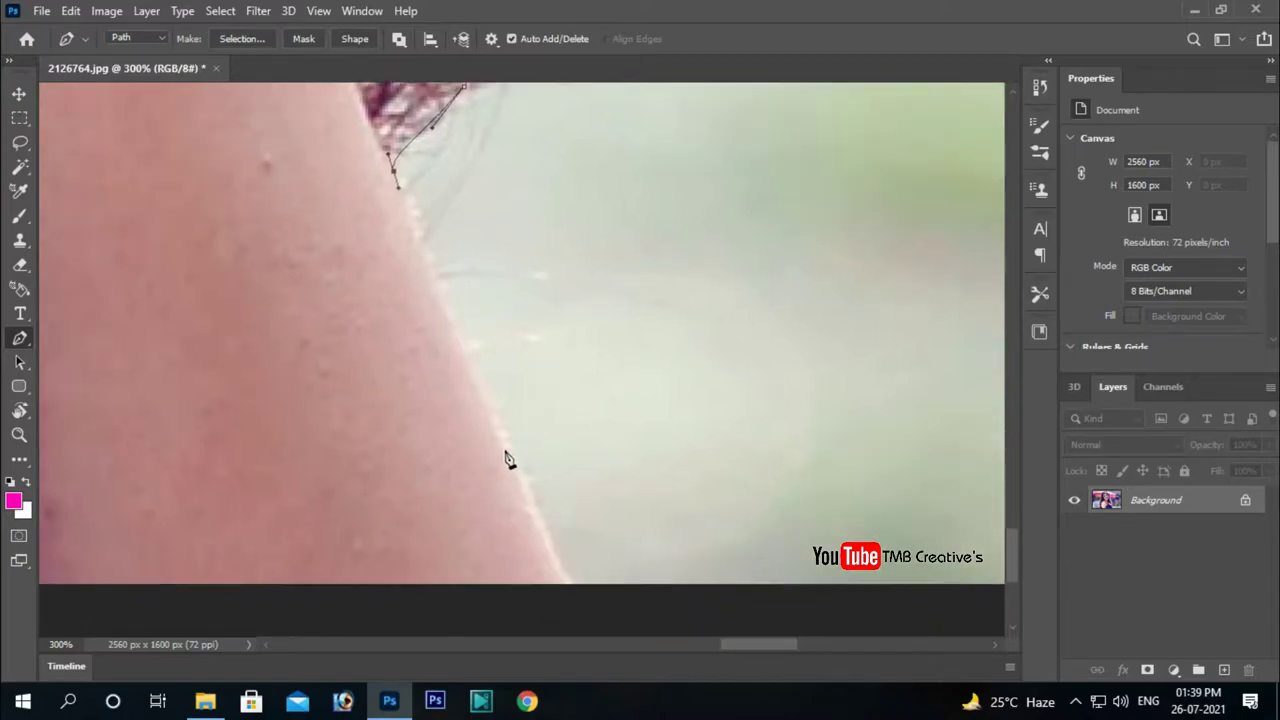
{"action": "left_click", "coordinate": [545, 548]}
{"action": "scroll", "coordinate": [474, 354], "scroll_direction": "down", "scroll_amount": 2}
{"action": "scroll", "coordinate": [537, 371], "scroll_direction": "down", "scroll_amount": 2}
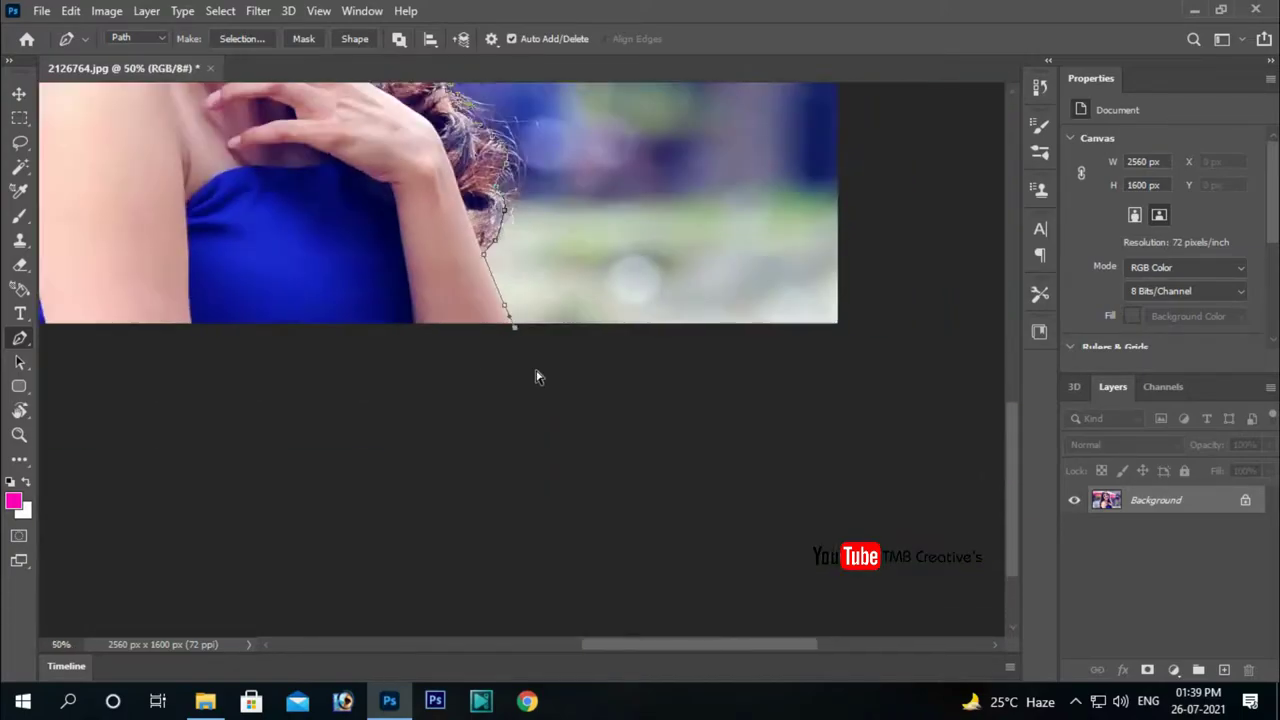
{"action": "left_click", "coordinate": [666, 592]}
{"action": "left_click", "coordinate": [321, 603]}
{"action": "key", "text": "ctrl+Return"}
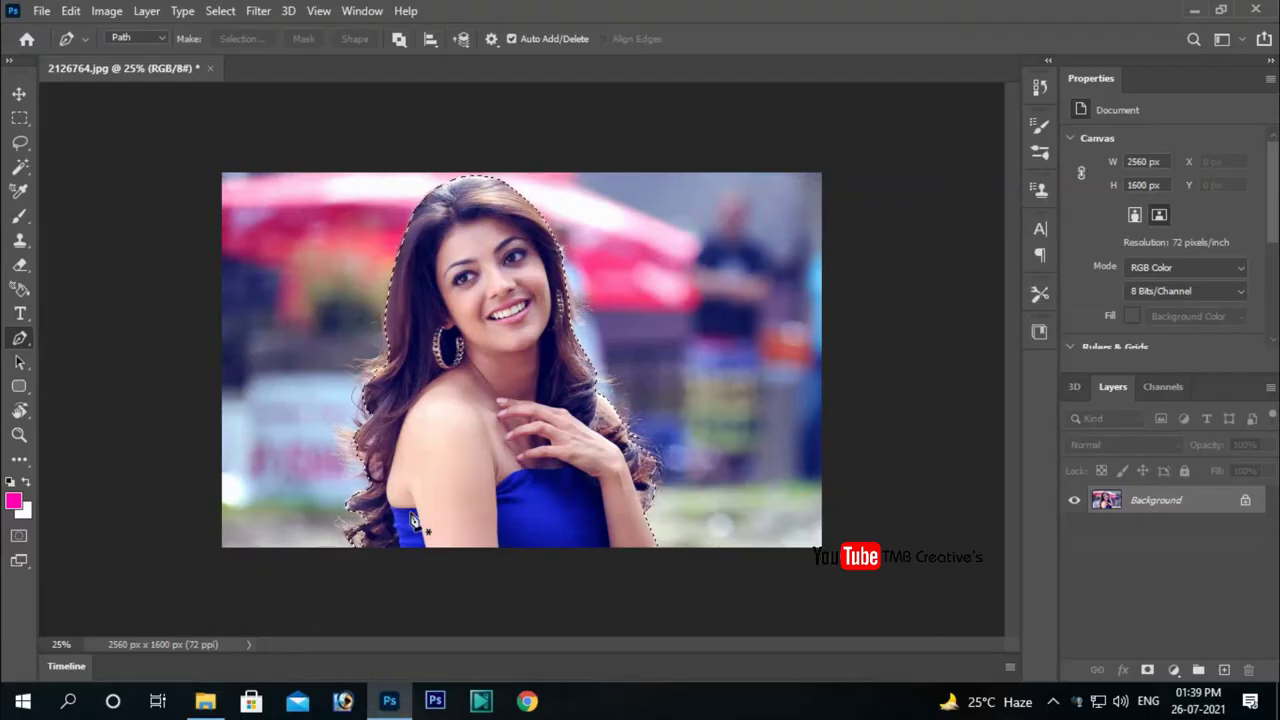
- Copy the selected woman onto Layer 1 and shift her to the right
{"action": "key", "text": "ctrl+j"}
{"action": "key", "text": "ctrl+t"}
{"action": "key", "text": "ctrl+plus"}
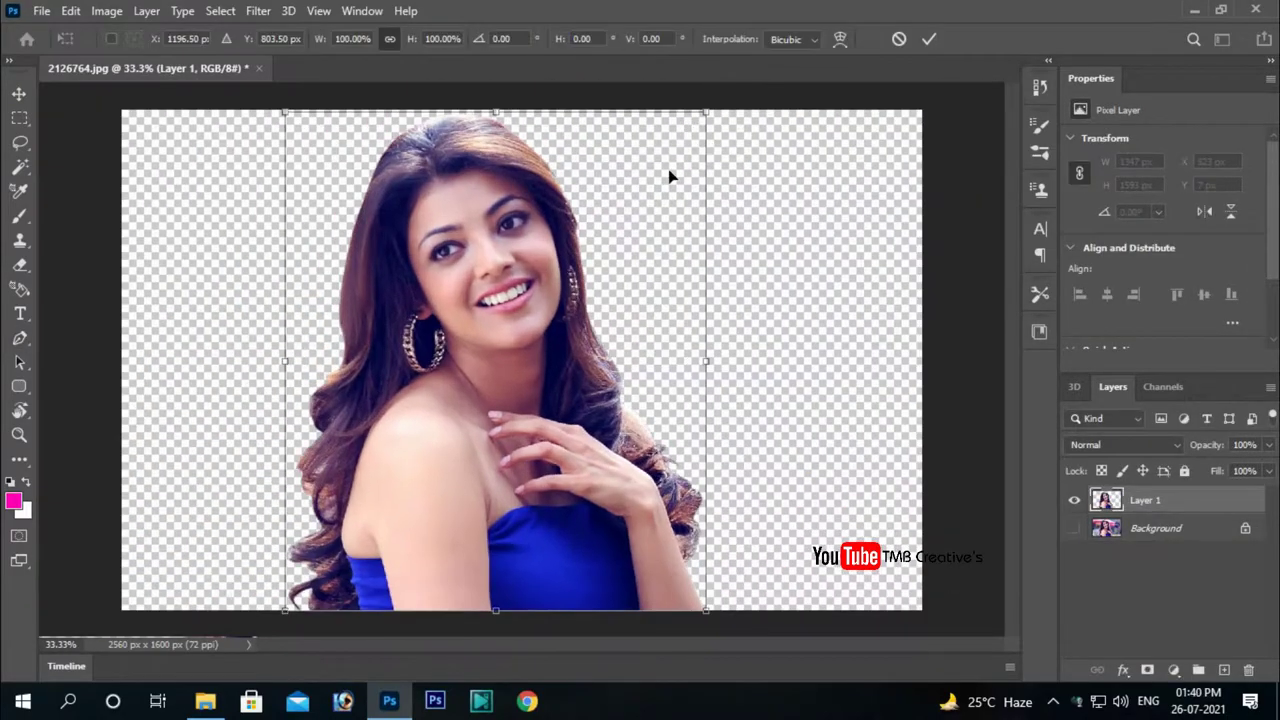
{"action": "left_click_drag", "start_coordinate": [523, 138], "coordinate": [592, 310]}
{"action": "key", "text": "Return"}
{"action": "left_click", "coordinate": [24, 512]}
- Add a new orange-filled layer and place it below the woman
{"action": "left_click", "coordinate": [266, 260]}
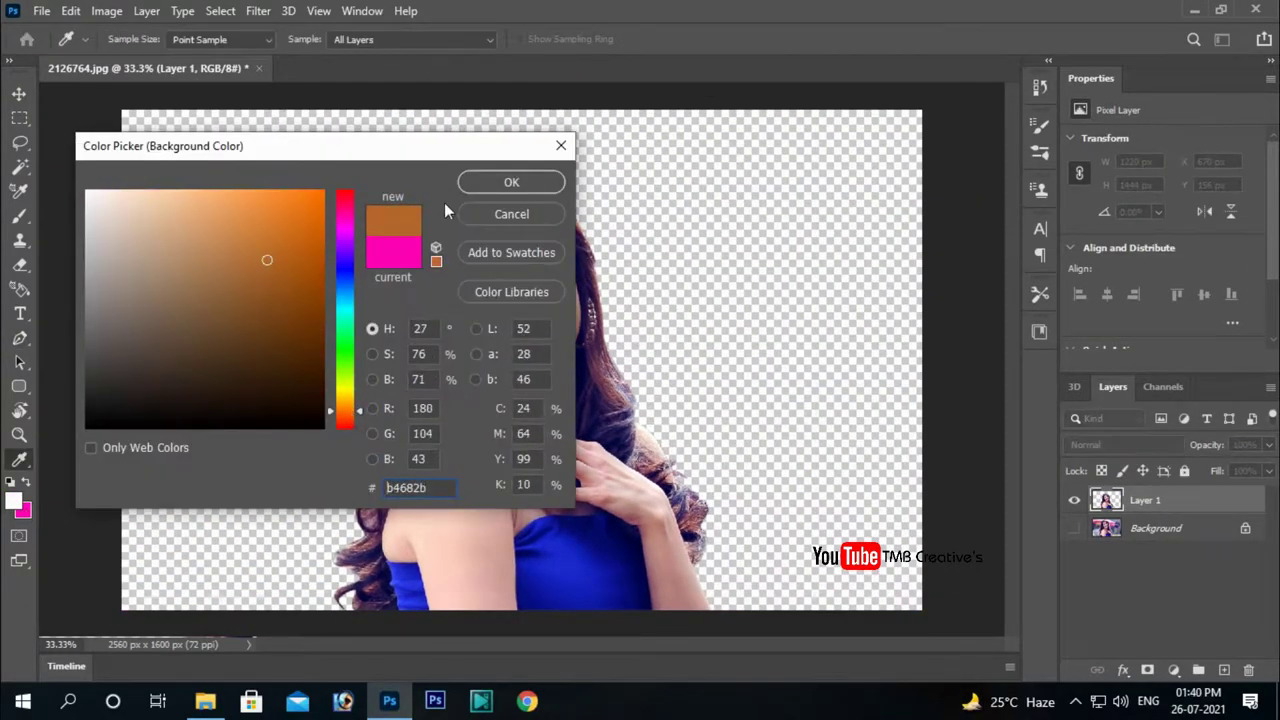
{"action": "left_click", "coordinate": [508, 180]}
{"action": "key", "text": "ctrl+shift+alt+n"}
{"action": "key", "text": "ctrl+BackSpace"}
{"action": "key", "text": "ctrl+p"}
{"action": "left_click", "coordinate": [803, 509]}
{"action": "key", "text": "ctrl+bracketleft"}
- Sharpen the woman with Unsharp Mask (amount 131, radius 6) and duplicate her layer
{"action": "key", "text": "v"}
{"action": "key", "text": "ctrl+1"}
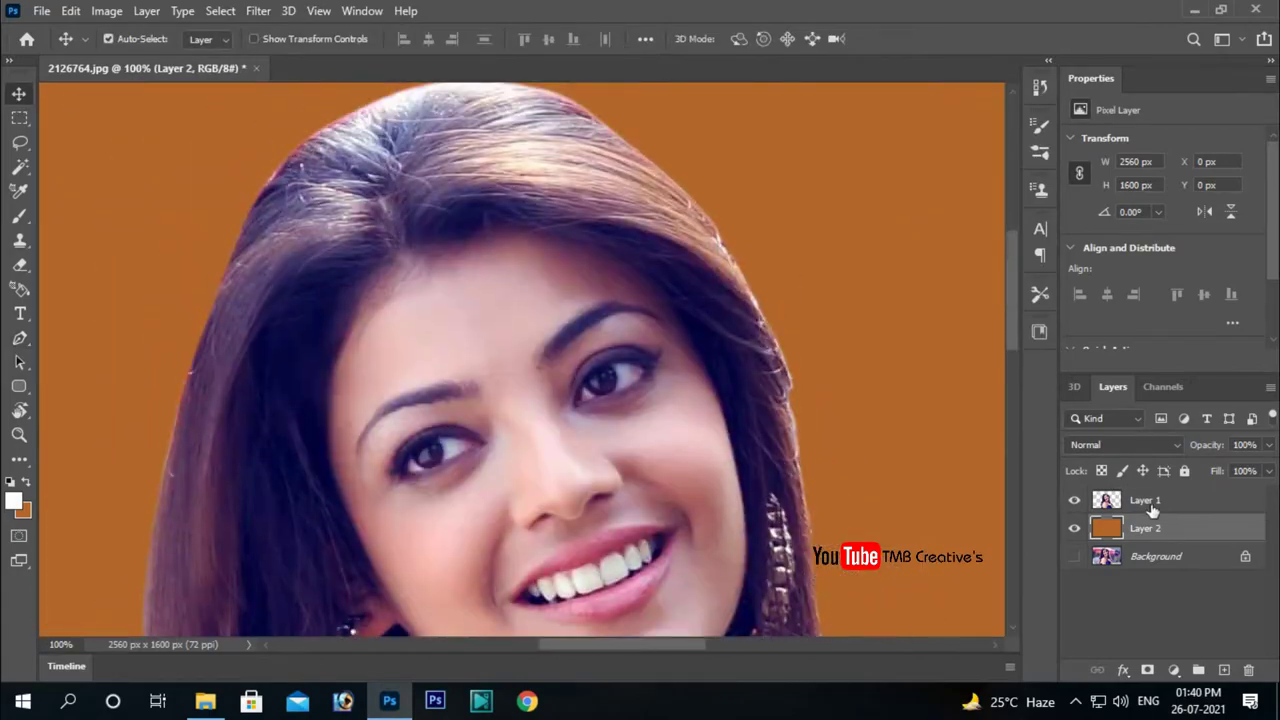
{"action": "left_click", "coordinate": [258, 10]}
{"action": "left_click", "coordinate": [548, 446]}
{"action": "mouse_move", "coordinate": [758, 436]}
{"action": "left_mouse_down"}
{"action": "mouse_move", "coordinate": [893, 442]}
{"action": "mouse_move", "coordinate": [794, 484]}
{"action": "left_mouse_up"}
{"action": "left_click", "coordinate": [894, 178]}
{"action": "left_click", "coordinate": [258, 10]}
{"action": "left_click", "coordinate": [491, 529]}
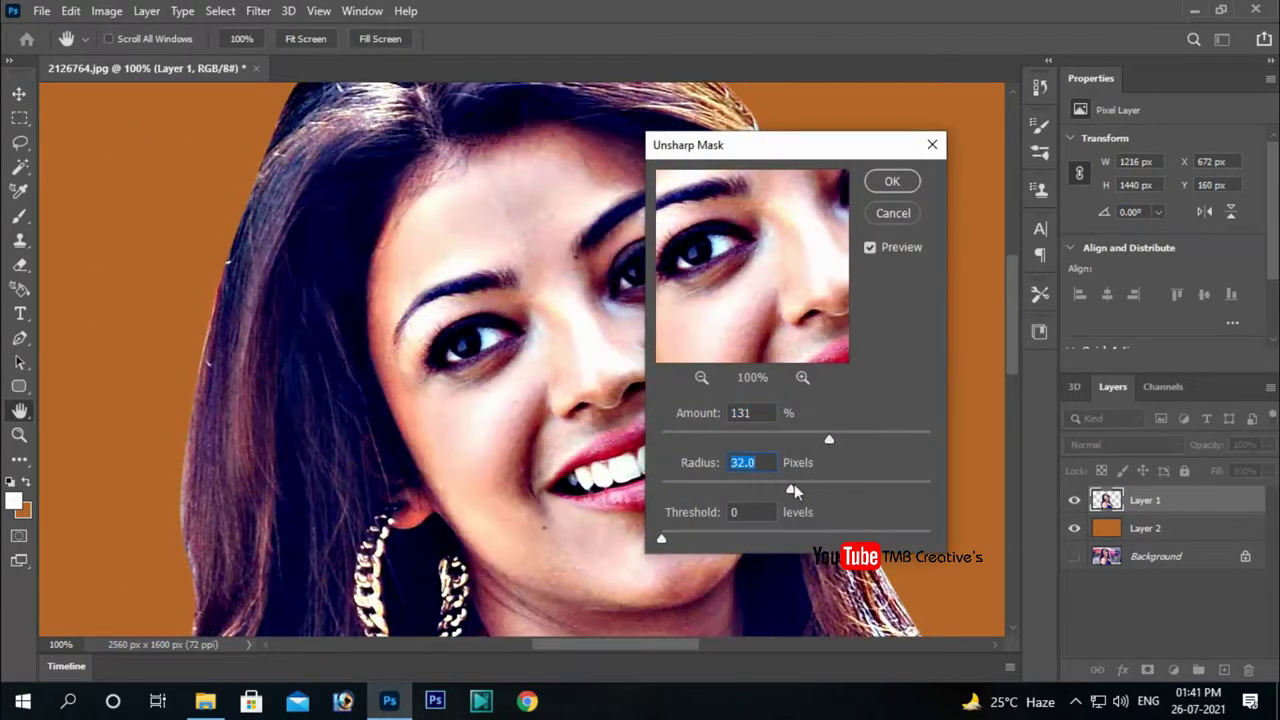
{"action": "type", "text": "6.1"}
{"action": "key", "text": "Return"}
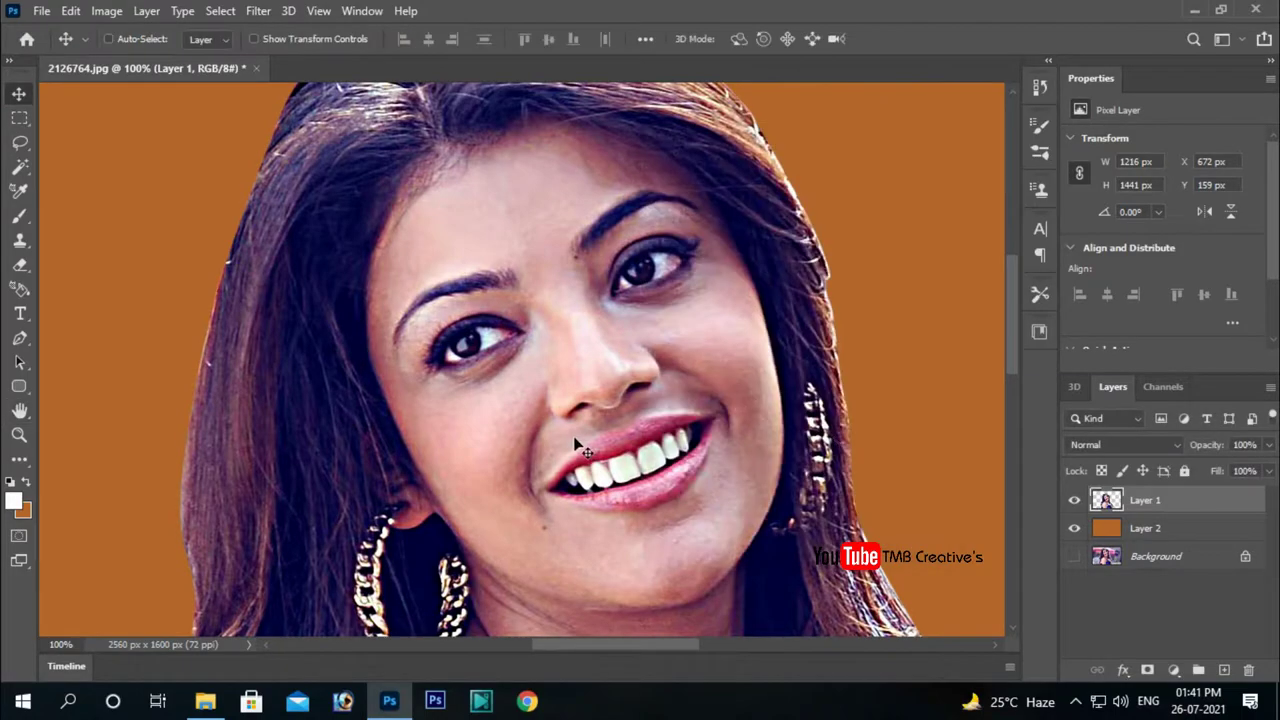
{"action": "key", "text": "ctrl+j"}
{"action": "scroll", "coordinate": [520, 360], "scroll_direction": "up", "scroll_amount": 3}
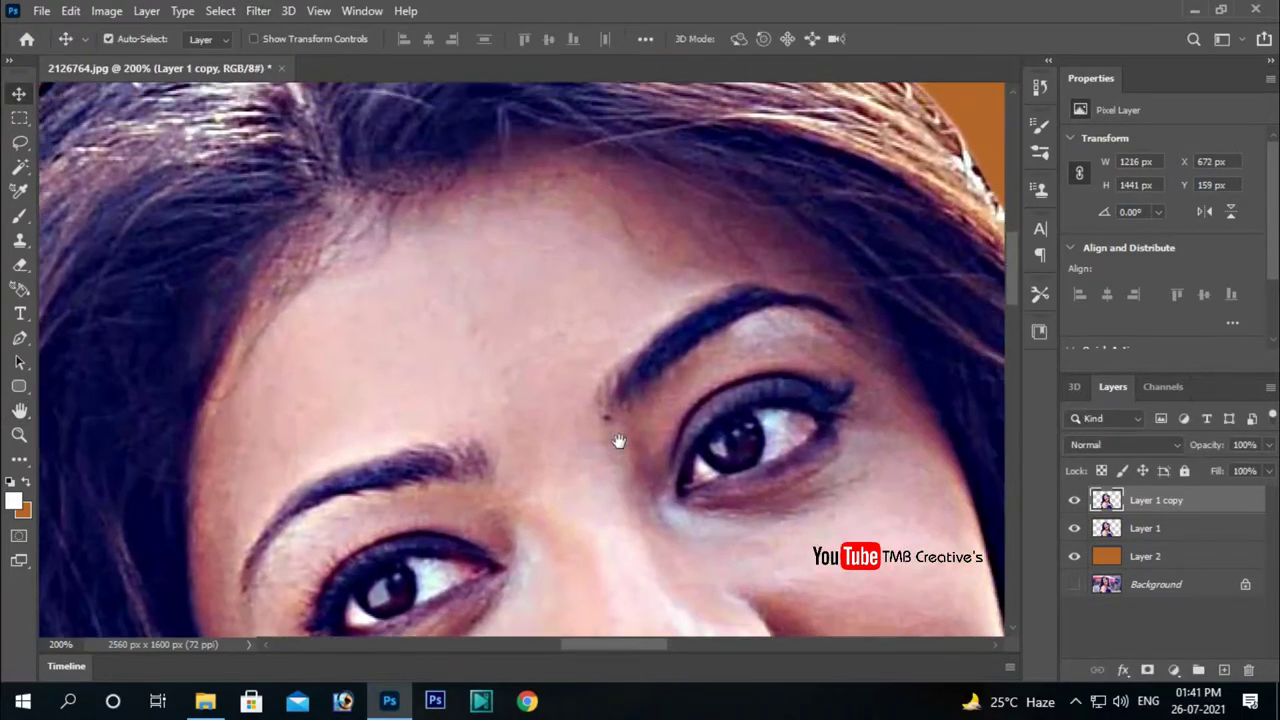
- Switch to the Smudge tool and smudge around the eyes with a smaller brush
{"action": "left_click", "coordinate": [19, 458]}
{"action": "left_click", "coordinate": [81, 477]}
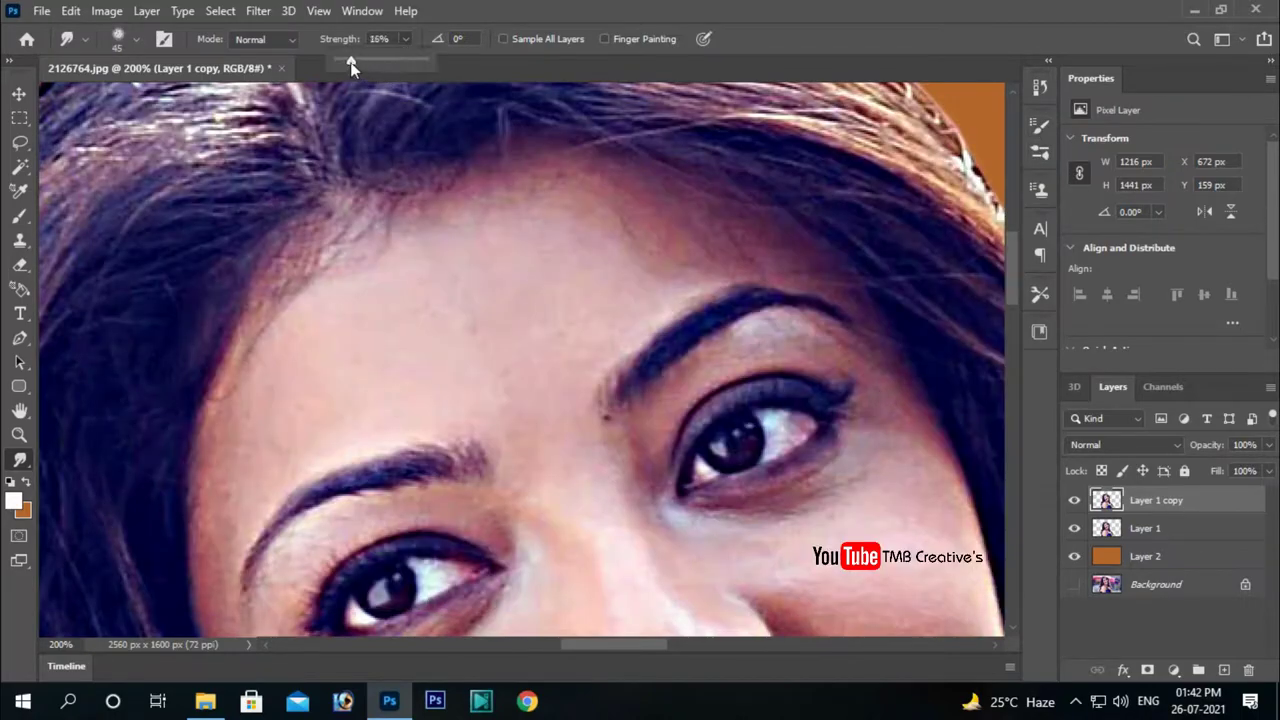
{"action": "key", "text": "ctrl+plus"}
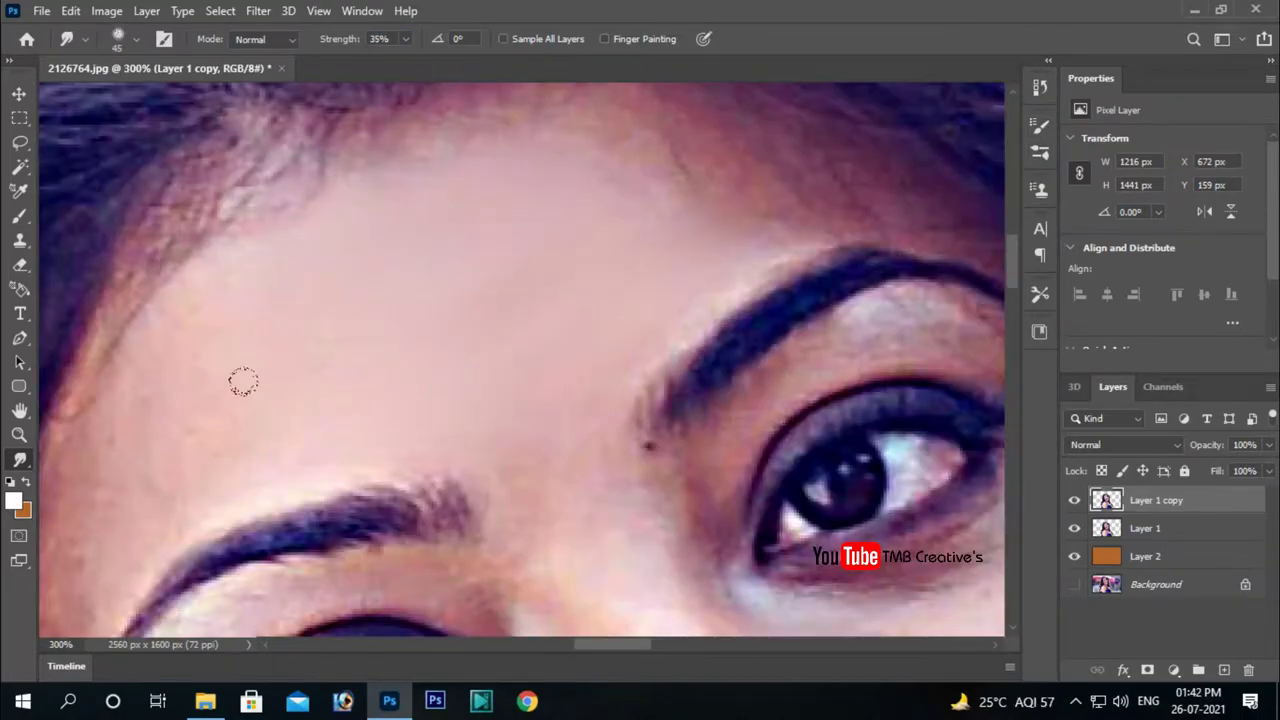
{"action": "scroll", "coordinate": [400, 378], "scroll_direction": "up", "scroll_amount": 5}
{"action": "scroll", "coordinate": [700, 350], "scroll_direction": "down", "scroll_amount": 5}
{"action": "scroll", "coordinate": [420, 280], "scroll_direction": "left", "scroll_amount": 4}
{"action": "key", "text": "bracketleft"}
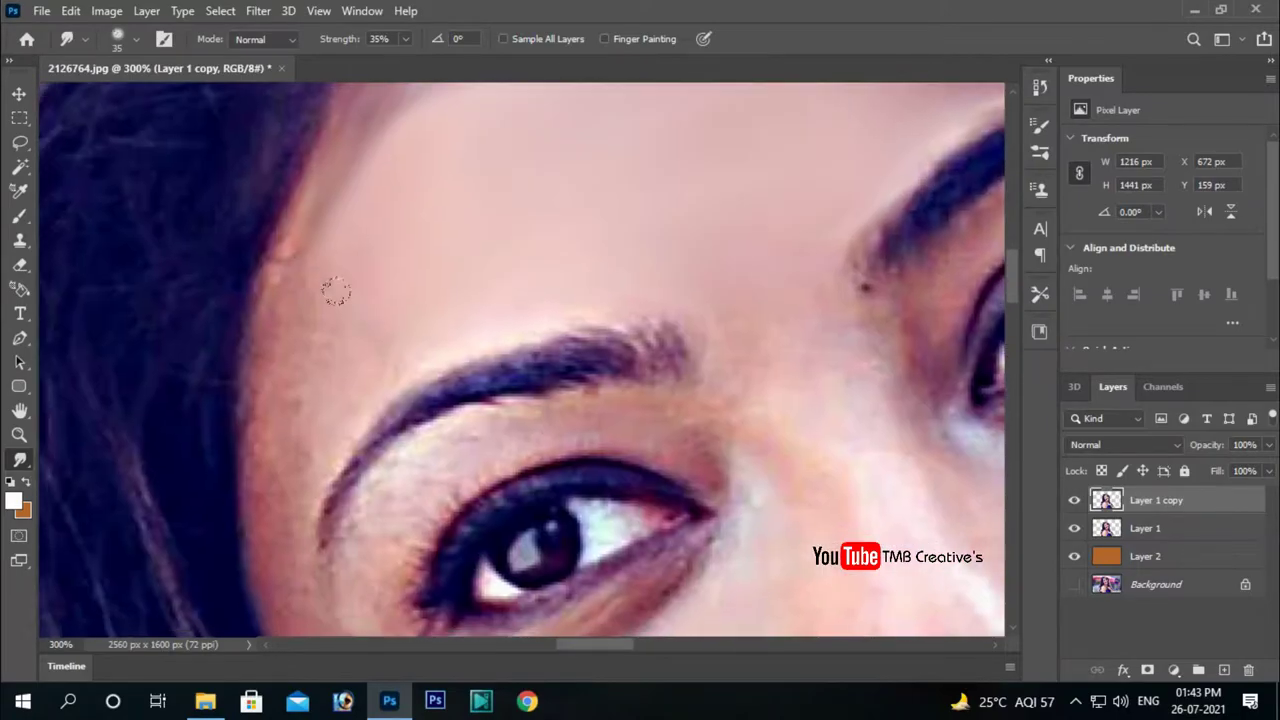
{"action": "scroll", "coordinate": [336, 291], "scroll_direction": "down", "scroll_amount": 4}
{"action": "scroll", "coordinate": [425, 289], "scroll_direction": "down", "scroll_amount": 3}
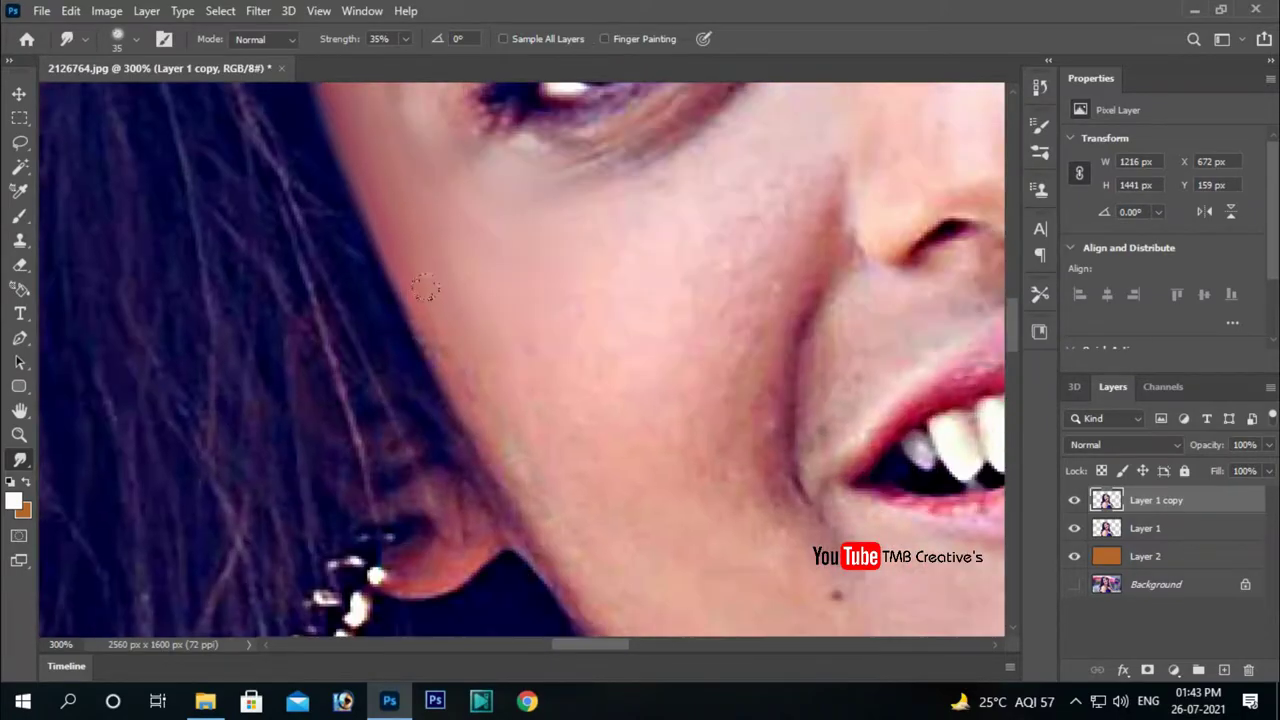
{"action": "scroll", "coordinate": [660, 250], "scroll_direction": "up", "scroll_amount": 2}
{"action": "scroll", "coordinate": [620, 290], "scroll_direction": "down", "scroll_amount": 3}
{"action": "scroll", "coordinate": [490, 390], "scroll_direction": "down", "scroll_amount": 3}
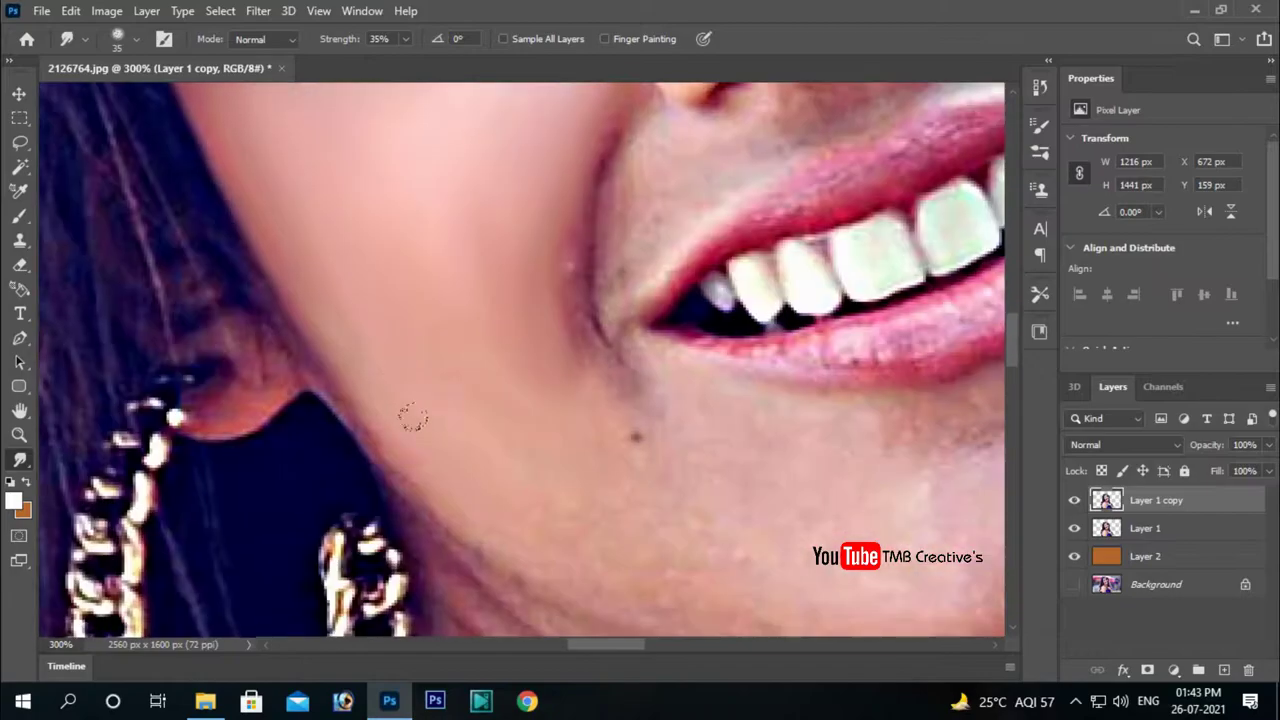
{"action": "scroll", "coordinate": [534, 447], "scroll_direction": "up", "scroll_amount": 4}
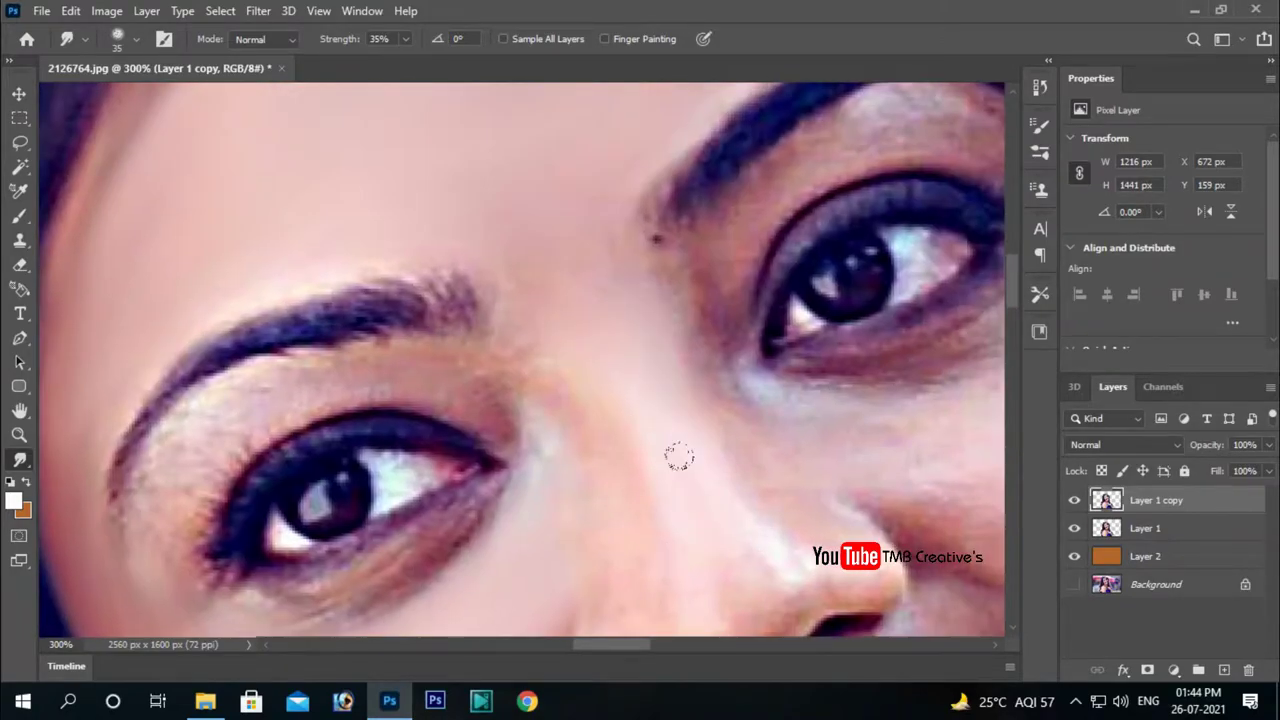
{"action": "scroll", "coordinate": [650, 420], "scroll_direction": "down", "scroll_amount": 2}
{"action": "scroll", "coordinate": [600, 416], "scroll_direction": "up", "scroll_amount": 2, "text": "alt"}
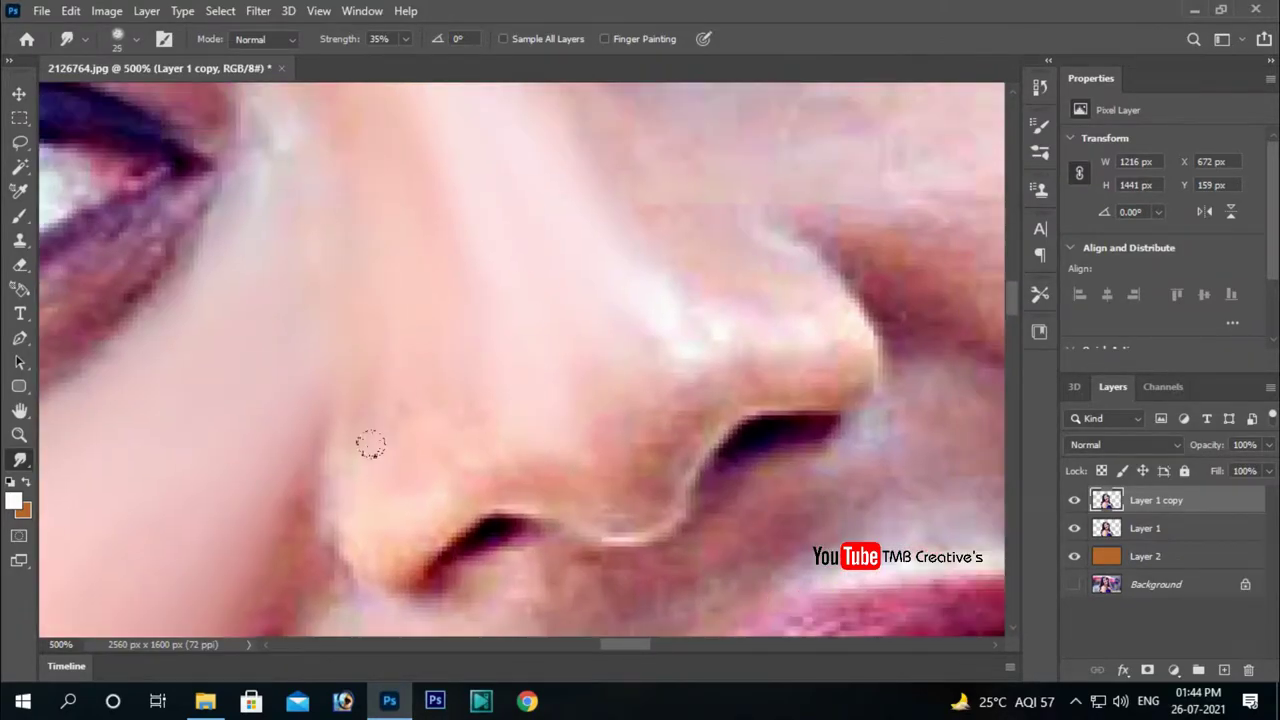
{"action": "scroll", "coordinate": [506, 455], "scroll_direction": "right", "scroll_amount": 3}
{"action": "scroll", "coordinate": [506, 455], "scroll_direction": "up", "scroll_amount": 1}
- Lower smudge strength to 24% and smudge the cheek and eyebrow with varying brush sizes
{"action": "key", "text": "bracketleft"}
{"action": "key", "text": "2"}
{"action": "key", "text": "4"}
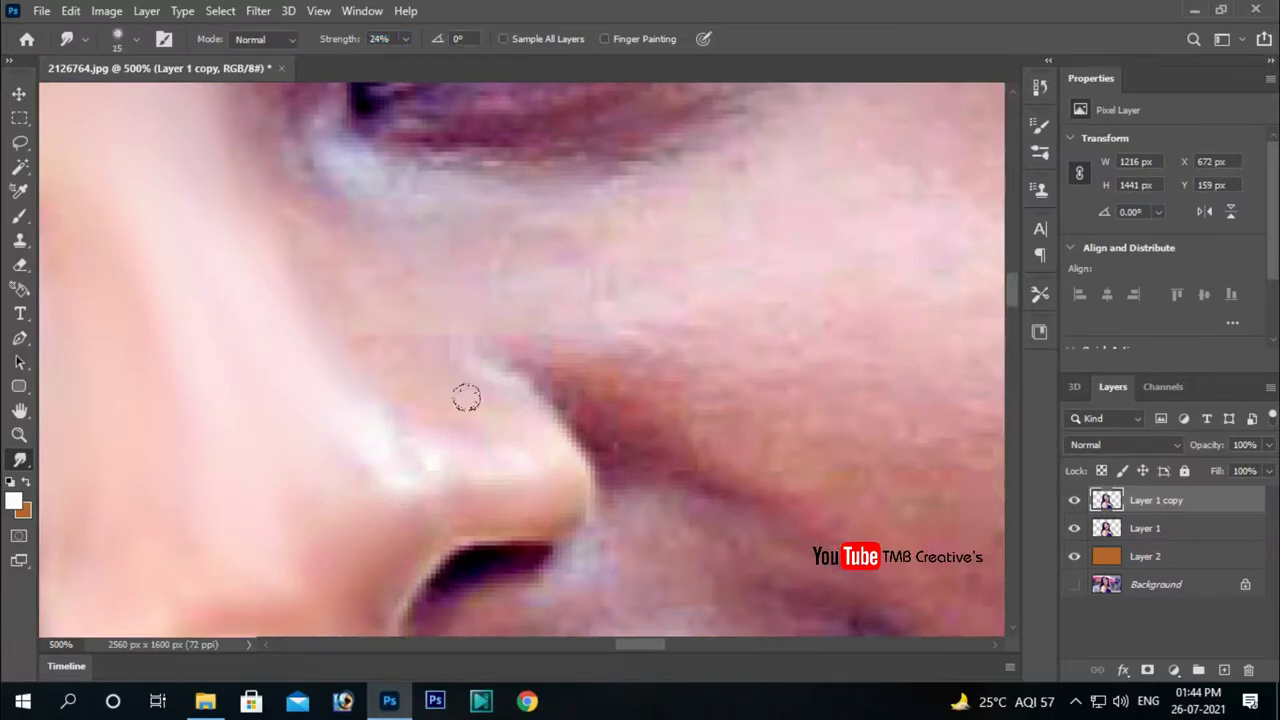
{"action": "scroll", "coordinate": [670, 345], "scroll_direction": "up", "scroll_amount": 2}
{"action": "scroll", "coordinate": [690, 280], "scroll_direction": "up", "scroll_amount": 3}
{"action": "key", "text": "bracketleft"}
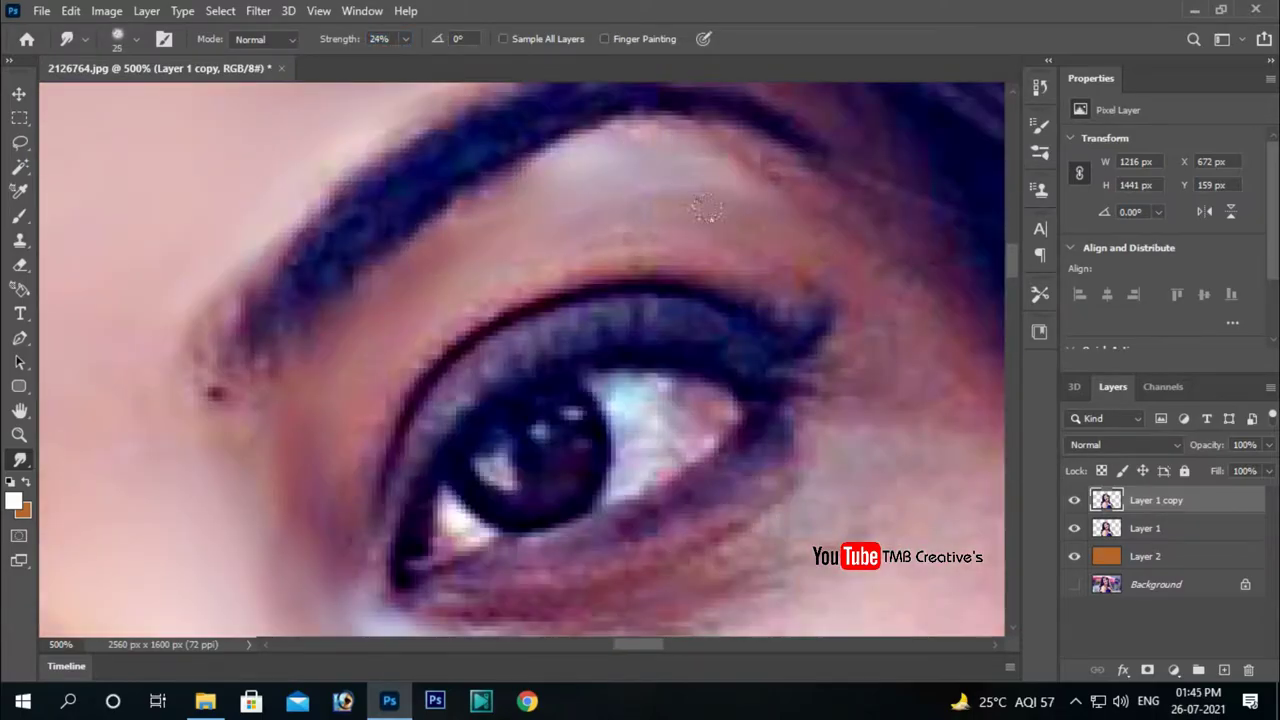
{"action": "scroll", "coordinate": [385, 455], "scroll_direction": "down", "scroll_amount": 2}
{"action": "scroll", "coordinate": [414, 311], "scroll_direction": "right", "scroll_amount": 4}
{"action": "key", "text": "bracketright"}
{"action": "key", "text": "bracketright"}
{"action": "key", "text": "bracketright"}
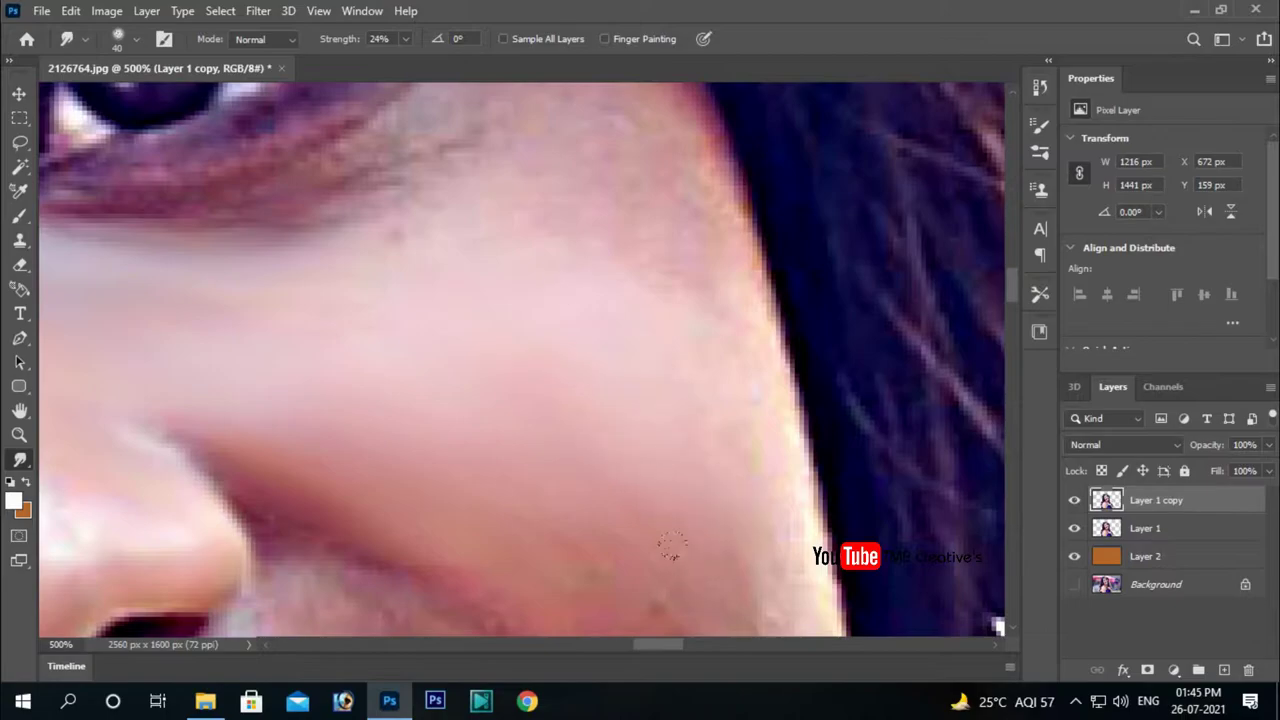
{"action": "scroll", "coordinate": [430, 172], "scroll_direction": "up", "scroll_amount": 1}
{"action": "scroll", "coordinate": [549, 257], "scroll_direction": "up", "scroll_amount": 2}
{"action": "scroll", "coordinate": [549, 257], "scroll_direction": "left", "scroll_amount": 1}
{"action": "scroll", "coordinate": [631, 397], "scroll_direction": "up", "scroll_amount": 2}
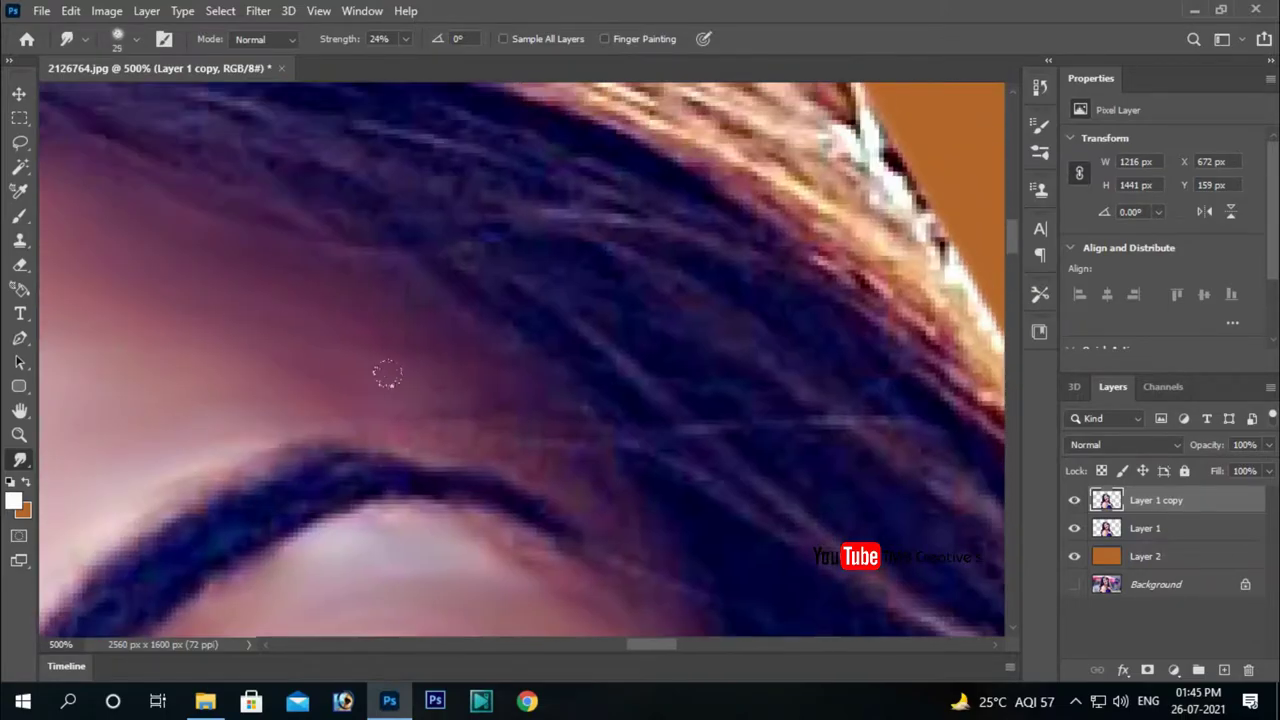
{"action": "scroll", "coordinate": [386, 374], "scroll_direction": "left", "scroll_amount": 2}
{"action": "key", "text": "bracketleft"}
{"action": "key", "text": "bracketleft"}
{"action": "key", "text": "bracketleft"}
{"action": "scroll", "coordinate": [631, 336], "scroll_direction": "right", "scroll_amount": 3}
{"action": "scroll", "coordinate": [652, 237], "scroll_direction": "left", "scroll_amount": 3}
{"action": "scroll", "coordinate": [358, 370], "scroll_direction": "left", "scroll_amount": 2}
{"action": "key", "text": "bracketright"}
{"action": "key", "text": "bracketright"}
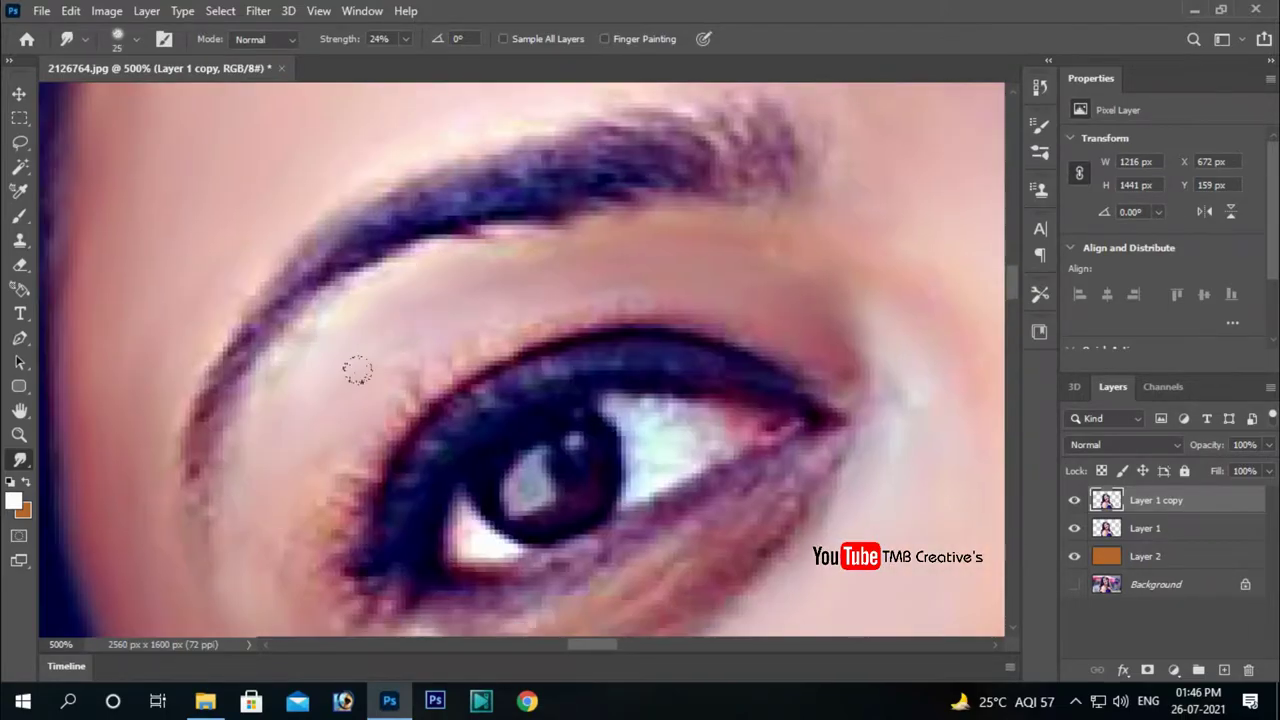
- Raise smudge strength to 58% and smudge along the other eyebrow
{"action": "key", "text": "ctrl+minus"}
{"action": "key", "text": "bracketleft"}
{"action": "key", "text": "bracketleft"}
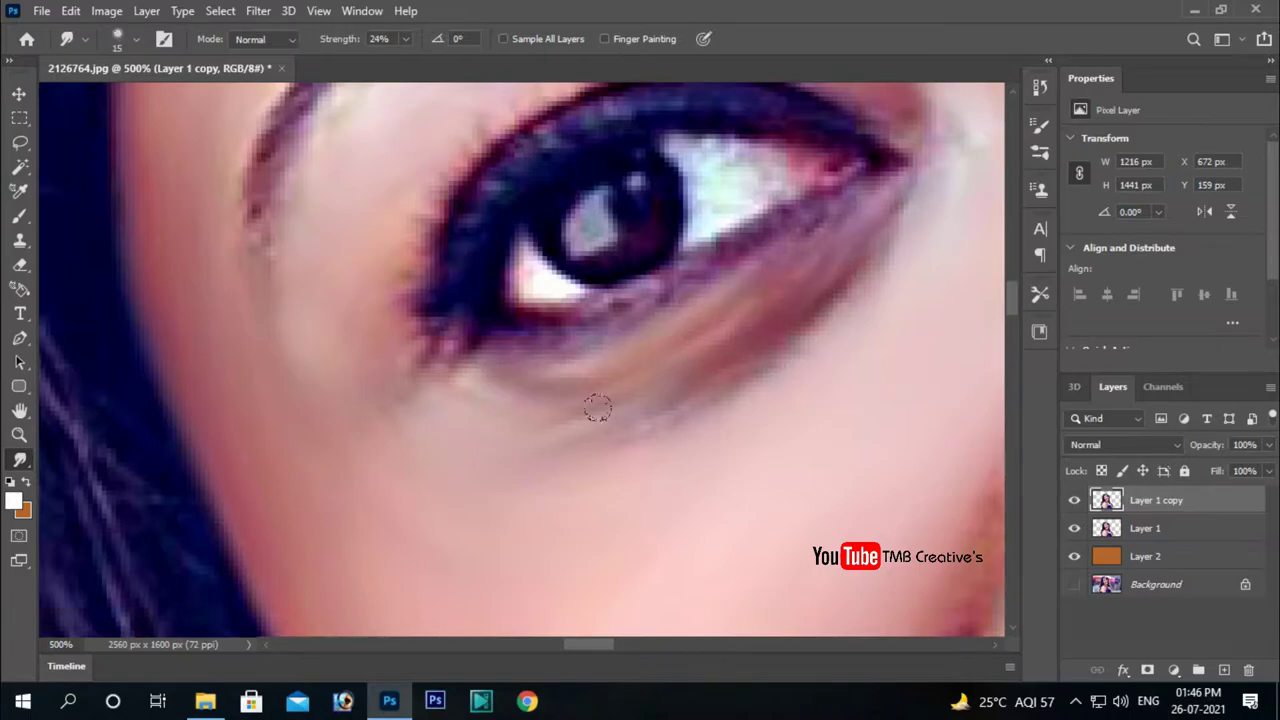
{"action": "key", "text": "ctrl+minus"}
{"action": "key", "text": "ctrl+minus"}
{"action": "key", "text": "ctrl+plus"}
{"action": "key", "text": "ctrl+plus"}
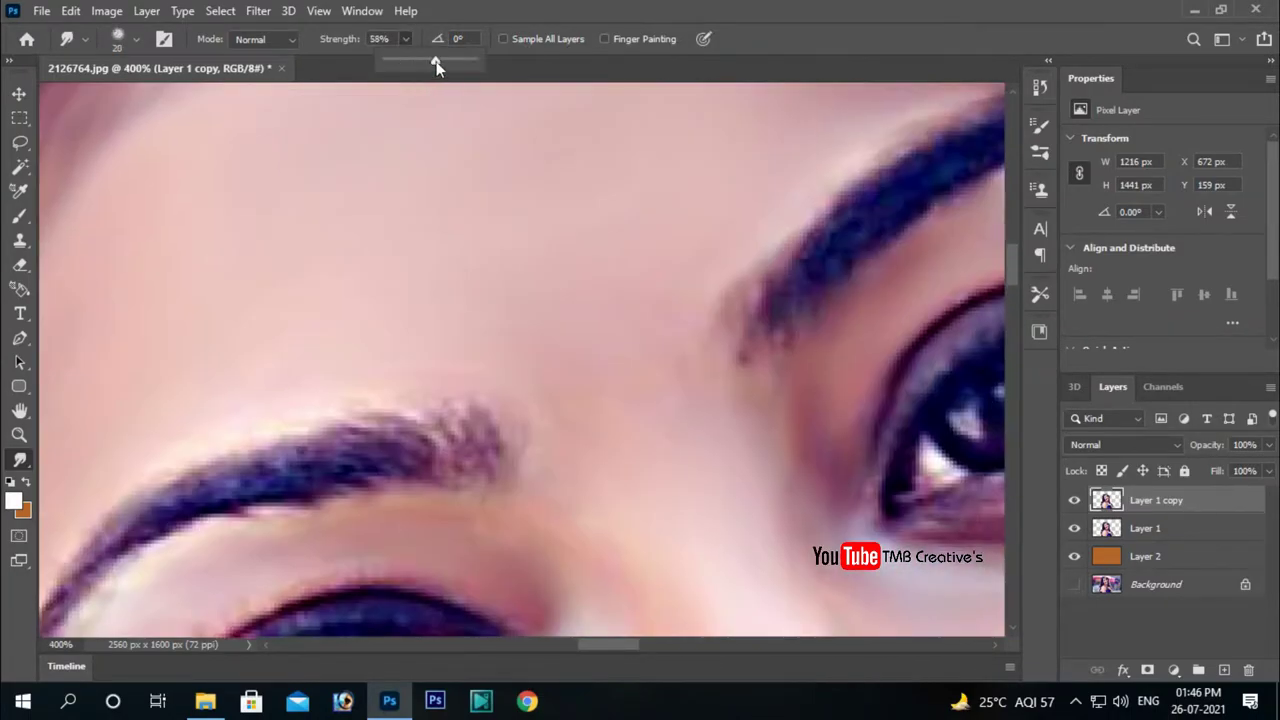
{"action": "key", "text": "5"}
{"action": "key", "text": "8"}
{"action": "mouse_move", "coordinate": [418, 433]}
{"action": "left_mouse_down"}
{"action": "mouse_move", "coordinate": [505, 445]}
{"action": "mouse_move", "coordinate": [251, 471]}
{"action": "mouse_move", "coordinate": [480, 309]}
{"action": "mouse_move", "coordinate": [546, 363]}
{"action": "mouse_move", "coordinate": [418, 397]}
{"action": "left_mouse_up"}
{"action": "scroll", "coordinate": [418, 397], "scroll_direction": "right", "scroll_amount": 5}
{"action": "mouse_move", "coordinate": [380, 486]}
{"action": "left_mouse_down"}
{"action": "mouse_move", "coordinate": [434, 400]}
{"action": "mouse_move", "coordinate": [580, 277]}
{"action": "mouse_move", "coordinate": [512, 356]}
{"action": "left_mouse_up"}
- Smudge the mouth and chin with a size 50 brush at about 30% strength
{"action": "key", "text": "ctrl+minus"}
{"action": "scroll", "coordinate": [450, 300], "scroll_direction": "down", "scroll_amount": 5}
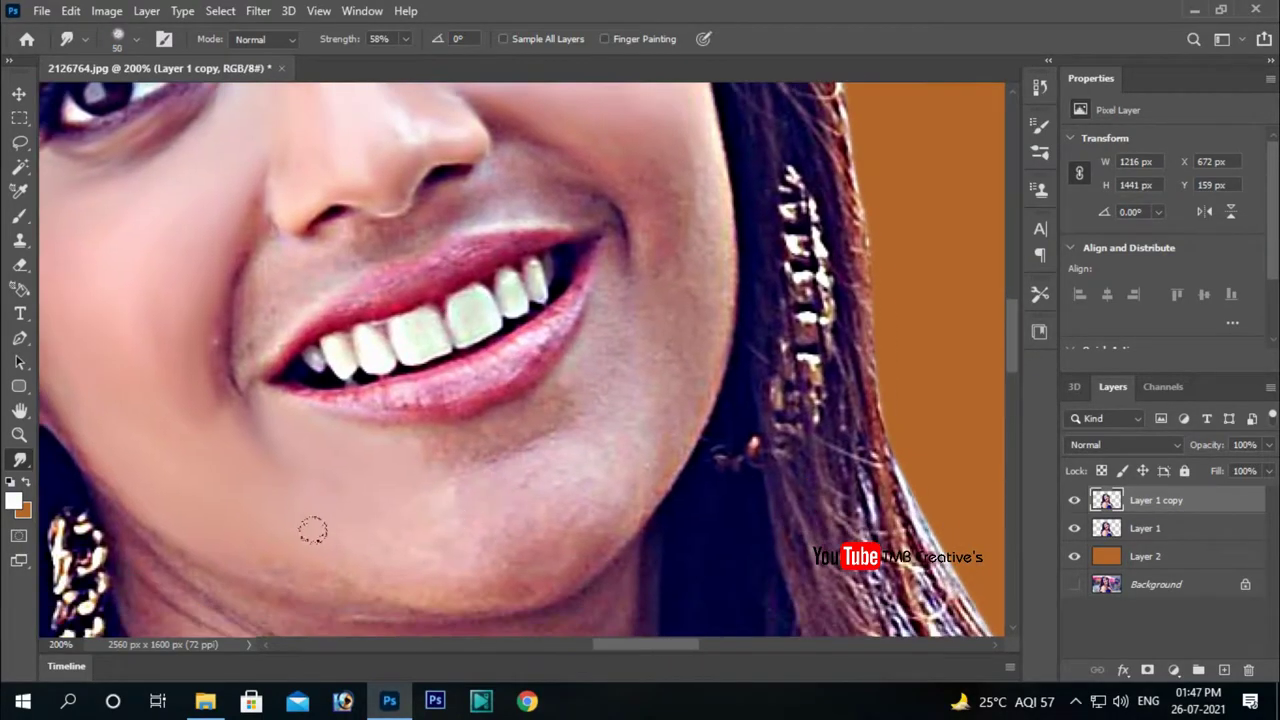
{"action": "key", "text": "bracketright"}
{"action": "key", "text": "bracketright"}
{"action": "key", "text": "bracketright"}
{"action": "left_click", "coordinate": [405, 38]}
{"action": "left_click_drag", "start_coordinate": [410, 62], "coordinate": [377, 63]}
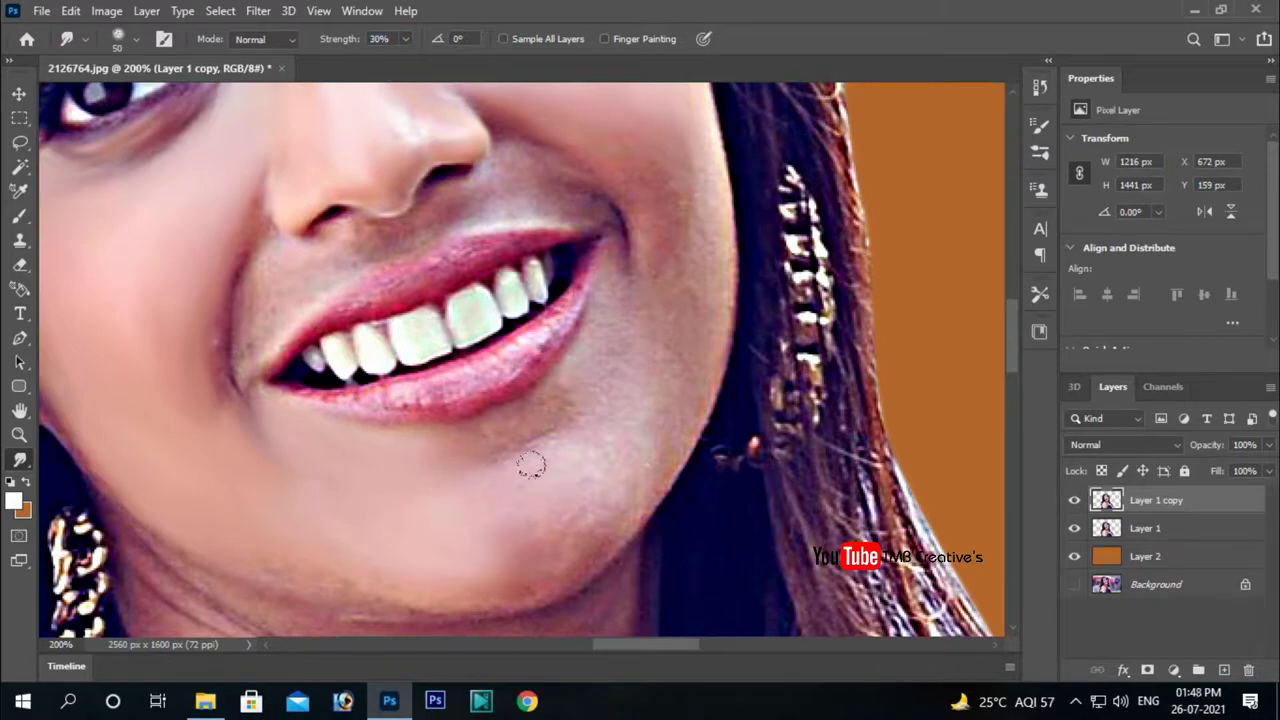
{"action": "scroll", "coordinate": [575, 450], "scroll_direction": "up", "scroll_amount": 5}
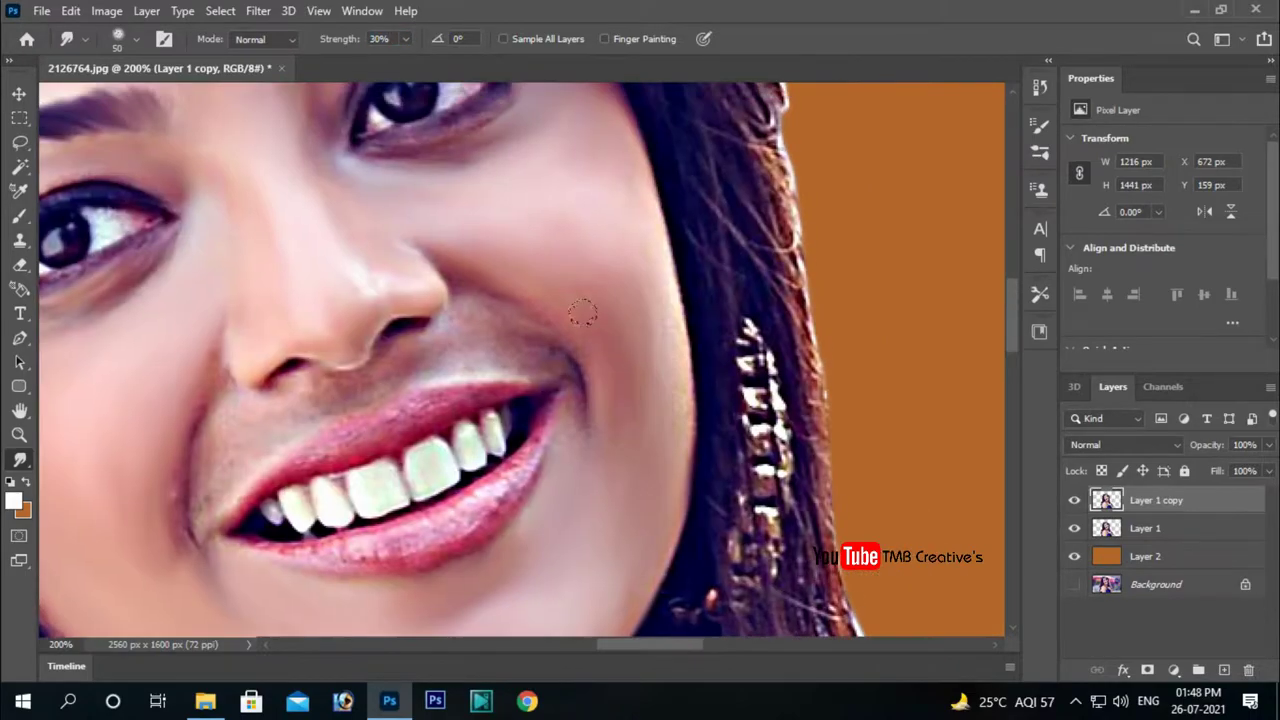
{"action": "scroll", "coordinate": [323, 380], "scroll_direction": "left", "scroll_amount": 3}
{"action": "scroll", "coordinate": [583, 580], "scroll_direction": "up", "scroll_amount": 2}
{"action": "scroll", "coordinate": [468, 357], "scroll_direction": "up", "scroll_amount": 1}
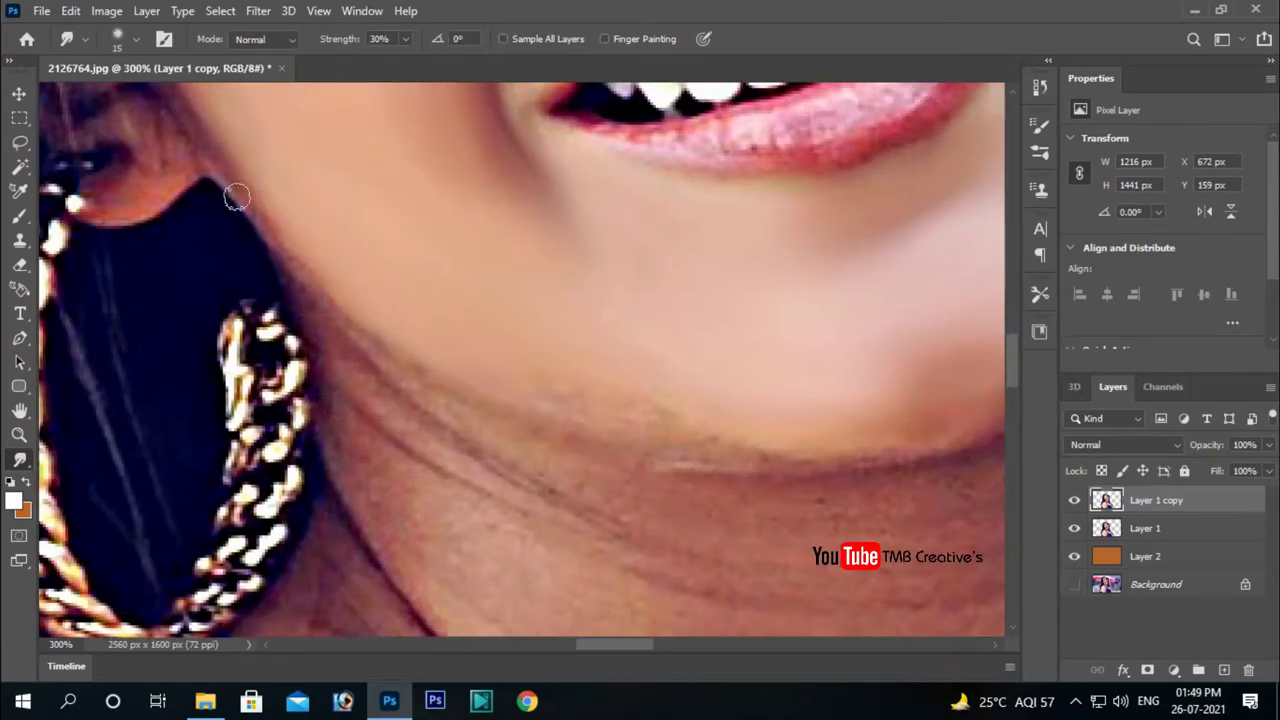
- Smudge the neck edge, hand and earring chain smooth, then zoom out to 66.7%
{"action": "left_click_drag", "start_coordinate": [456, 441], "coordinate": [399, 506]}
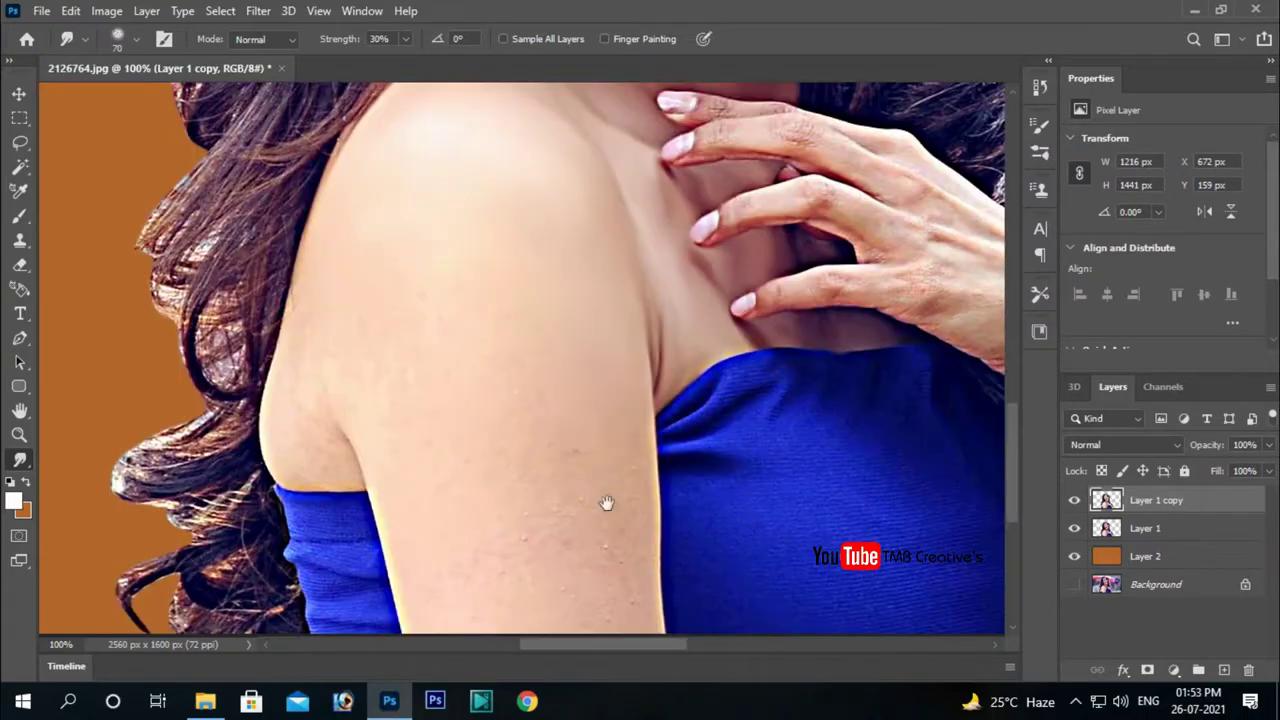
{"action": "scroll", "coordinate": [412, 355], "scroll_direction": "down", "scroll_amount": 3}
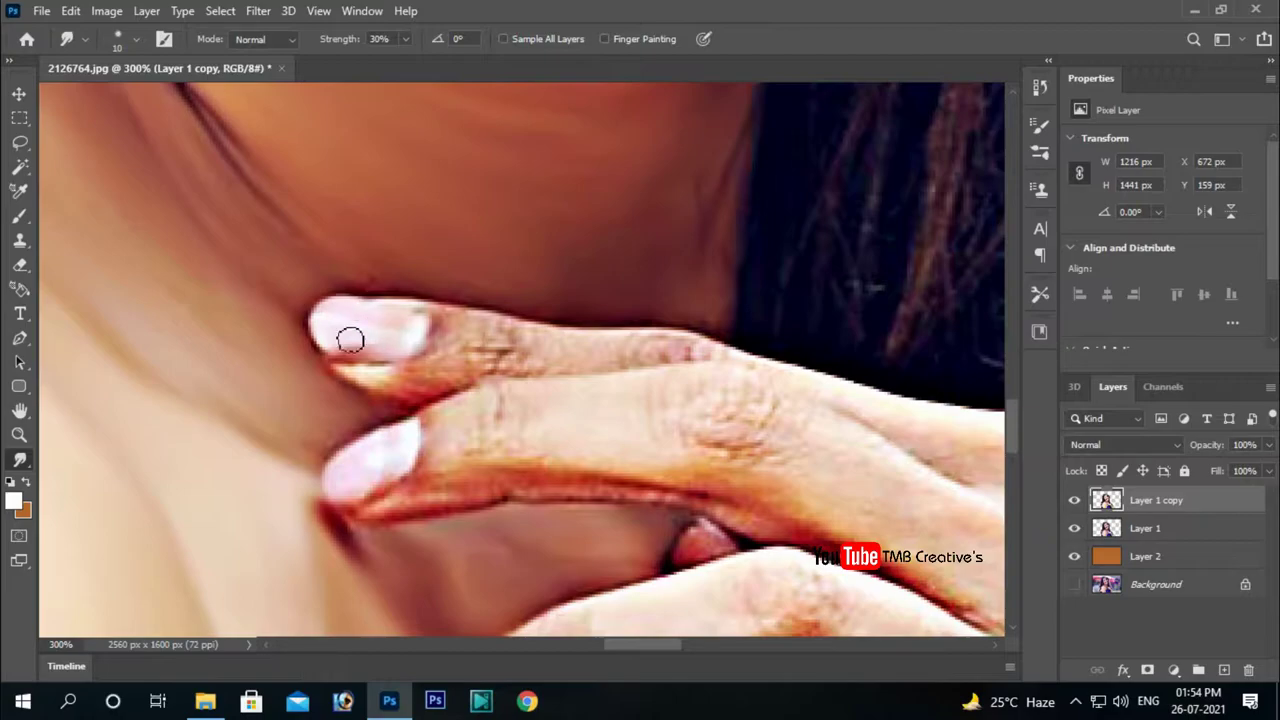
{"action": "left_click_drag", "start_coordinate": [857, 394], "coordinate": [676, 340]}
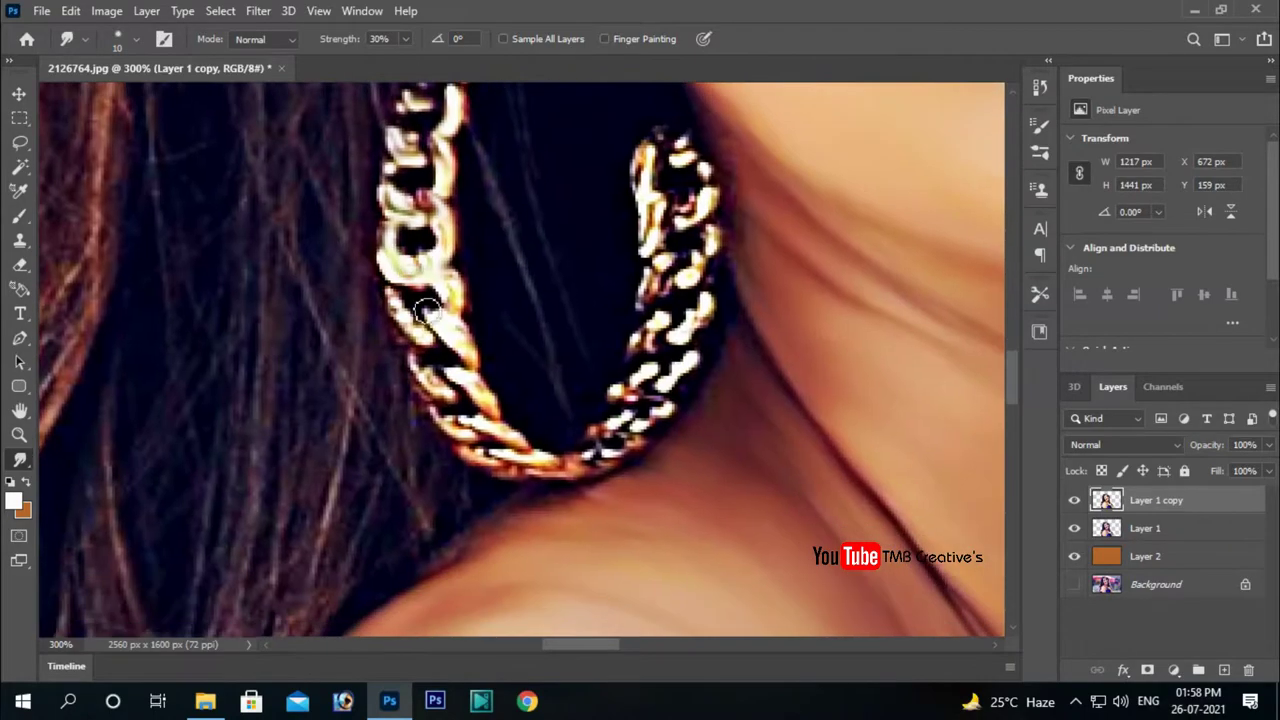
{"action": "left_click_drag", "start_coordinate": [436, 386], "coordinate": [511, 470]}
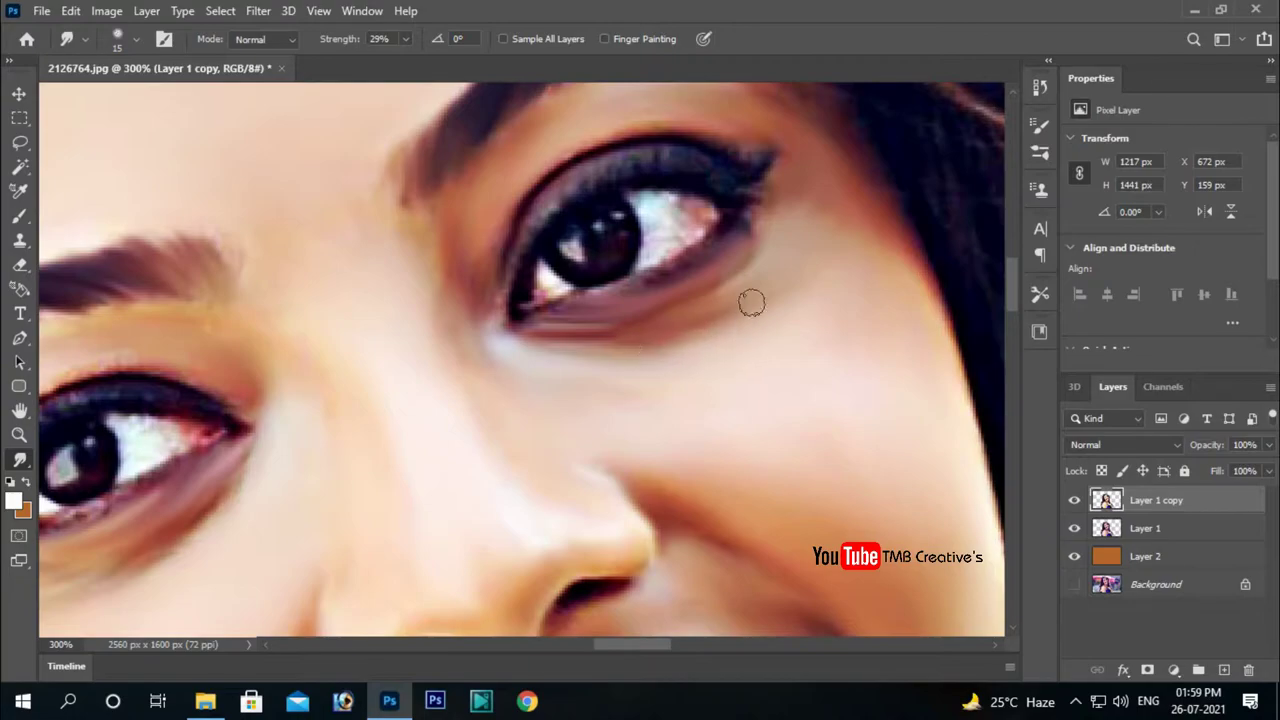
{"action": "key", "text": "ctrl+minus"}
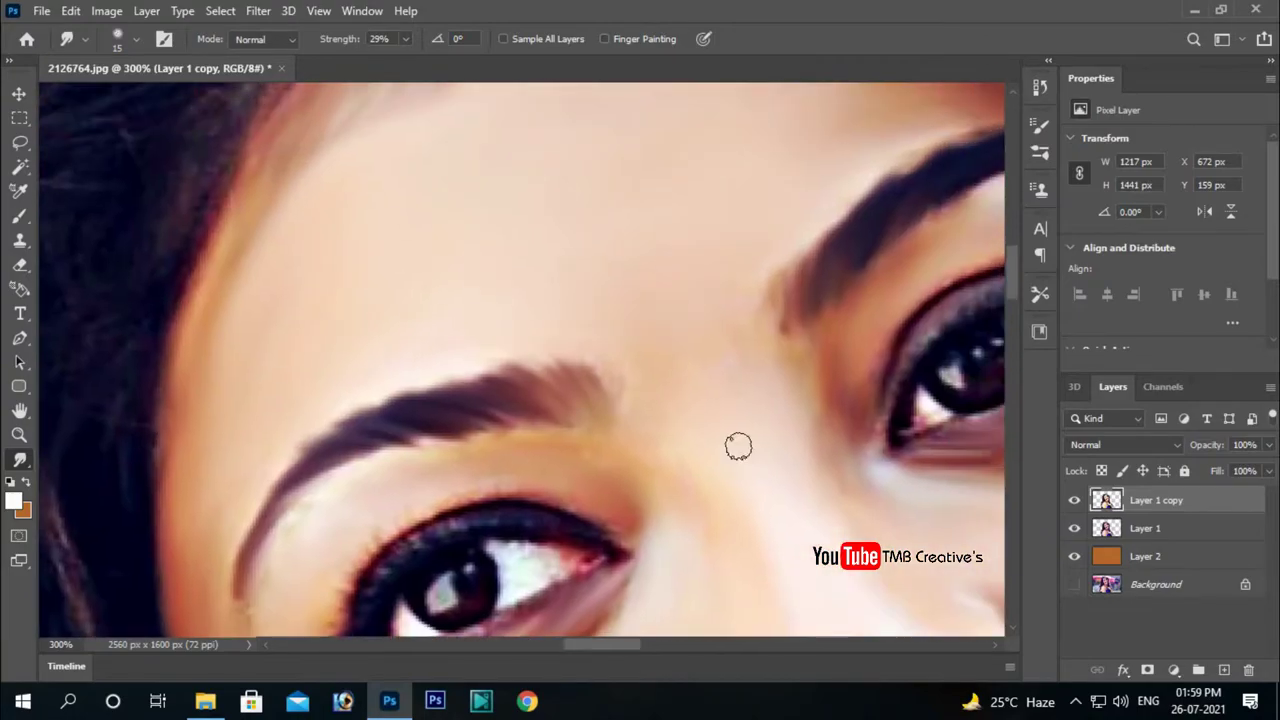
{"action": "key", "text": "ctrl+minus"}
{"action": "key", "text": "ctrl+minus"}
- Set the foreground colour to magenta and brush it along the hair's left edge
{"action": "left_click", "coordinate": [14, 503]}
{"action": "left_click", "coordinate": [214, 184]}
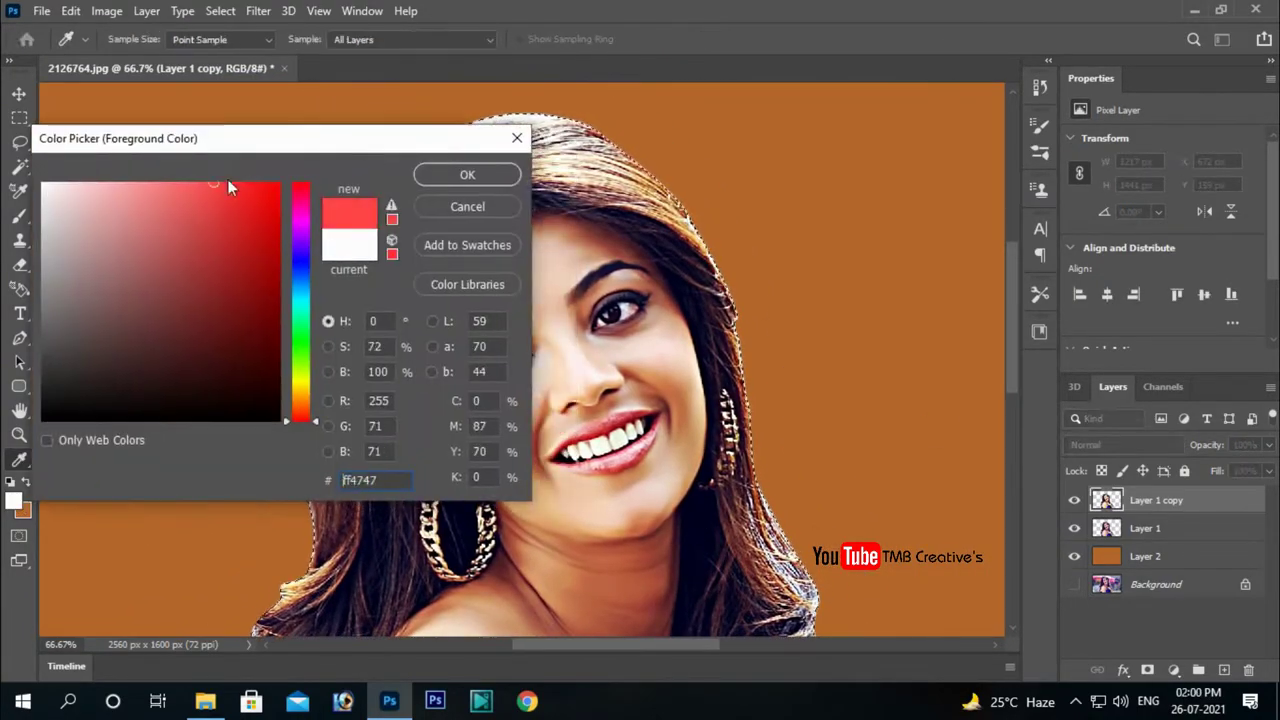
{"action": "left_click", "coordinate": [244, 224]}
{"action": "left_click", "coordinate": [293, 217]}
{"action": "key", "text": "Return"}
{"action": "key", "text": "b"}
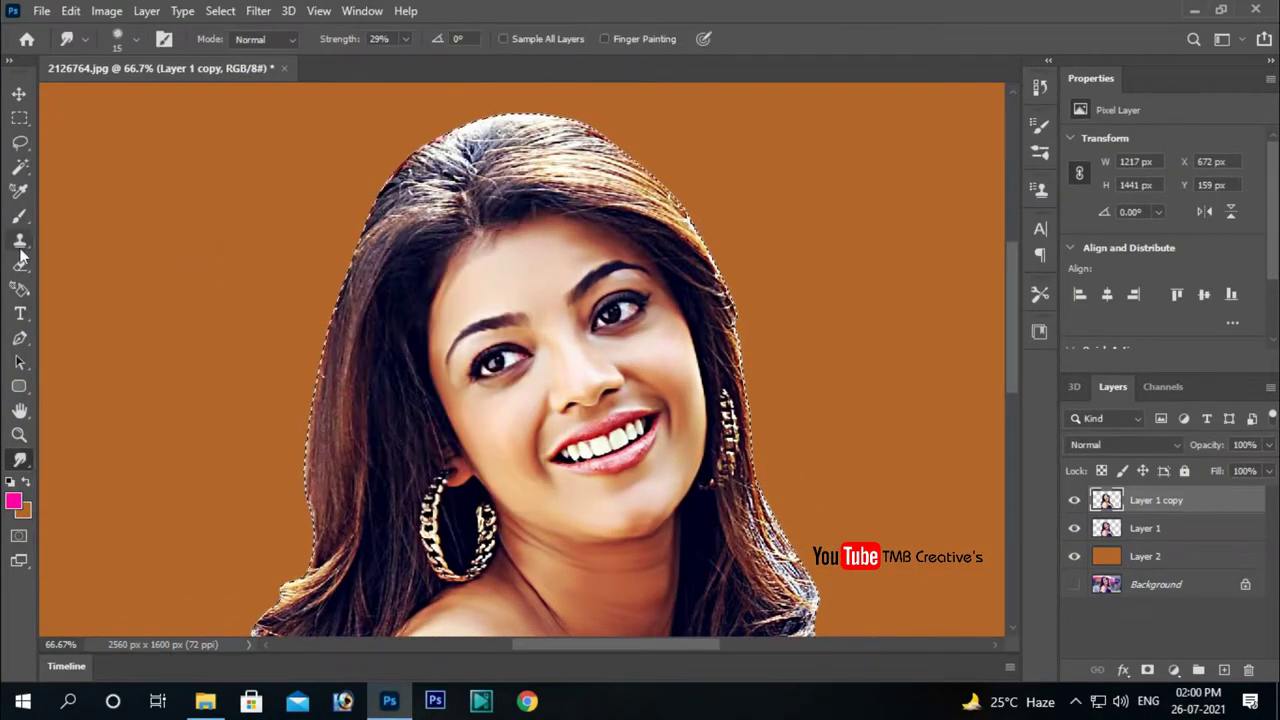
{"action": "left_click", "coordinate": [117, 39]}
{"action": "key", "text": "Return"}
{"action": "left_click_drag", "start_coordinate": [420, 150], "coordinate": [310, 560]}
- Paint yellow at 55% opacity over the right side of the hair
{"action": "key", "text": "5"}
{"action": "key", "text": "5"}
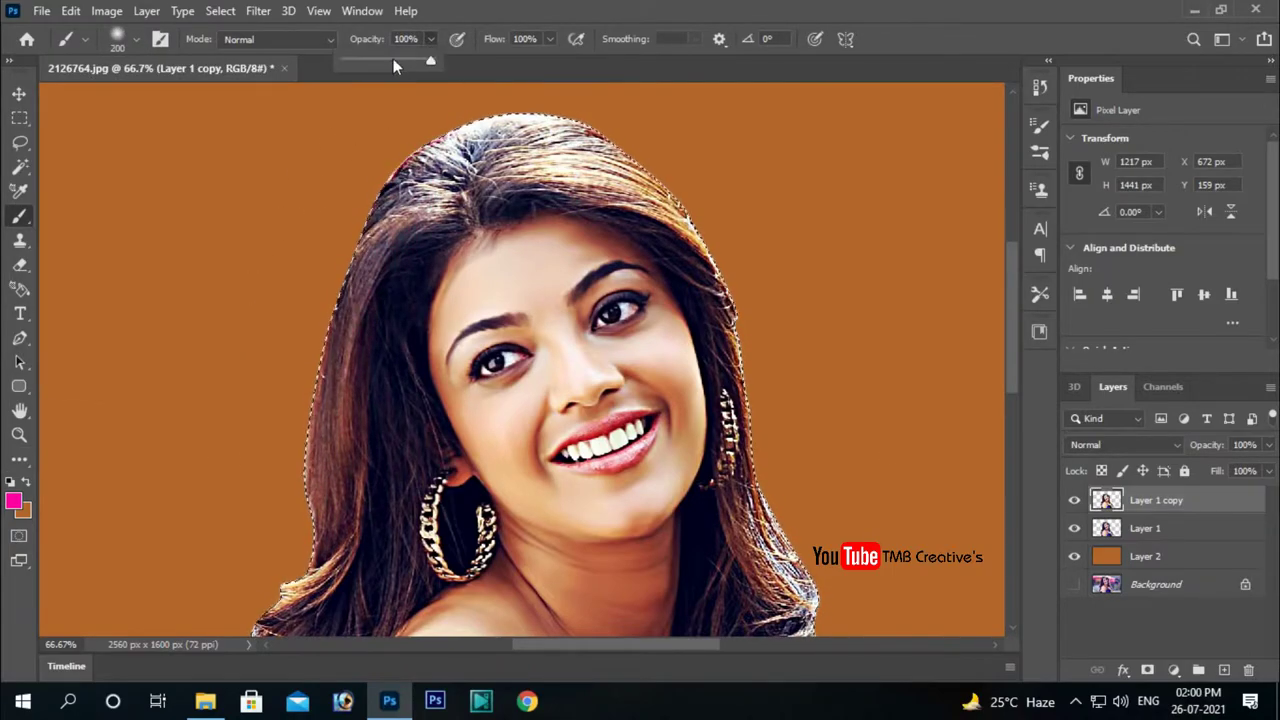
{"action": "left_click", "coordinate": [14, 500]}
{"action": "key", "text": "Return"}
{"action": "left_click_drag", "start_coordinate": [266, 516], "coordinate": [341, 291]}
{"action": "left_click", "coordinate": [14, 500]}
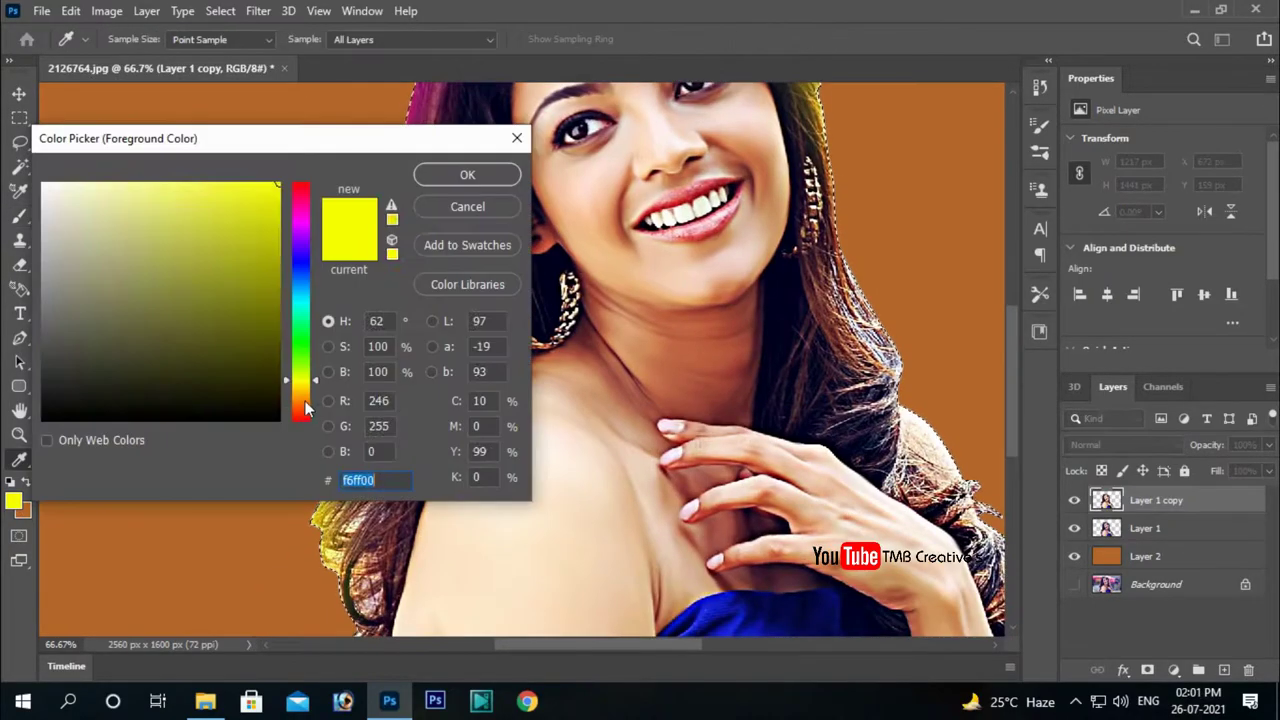
{"action": "key", "text": "Return"}
{"action": "left_click_drag", "start_coordinate": [610, 100], "coordinate": [515, 345]}
- Zoom in to 200% on the hair and switch back to the Smudge tool
{"action": "scroll", "coordinate": [515, 270], "scroll_direction": "up", "scroll_amount": 2}
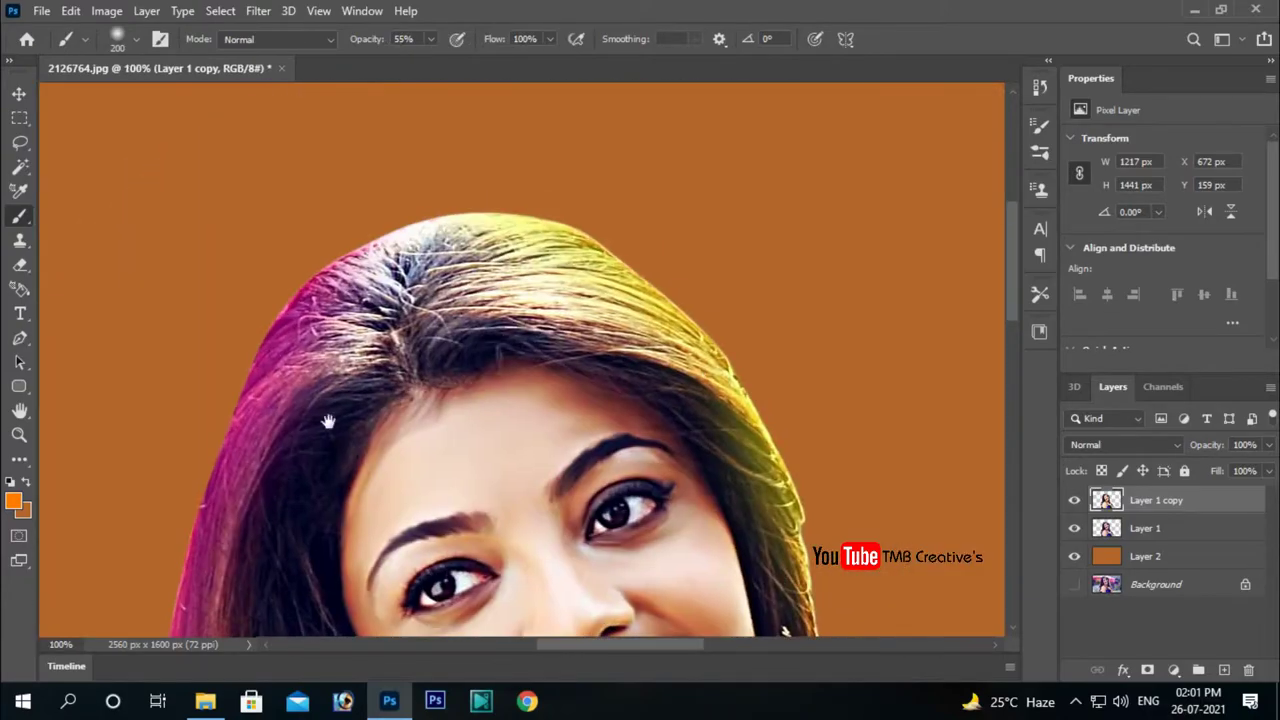
{"action": "key", "text": "v"}
{"action": "scroll", "coordinate": [950, 435], "scroll_direction": "up", "scroll_amount": 3}
{"action": "left_click_drag", "start_coordinate": [950, 435], "coordinate": [560, 305]}
{"action": "left_click", "coordinate": [19, 459]}
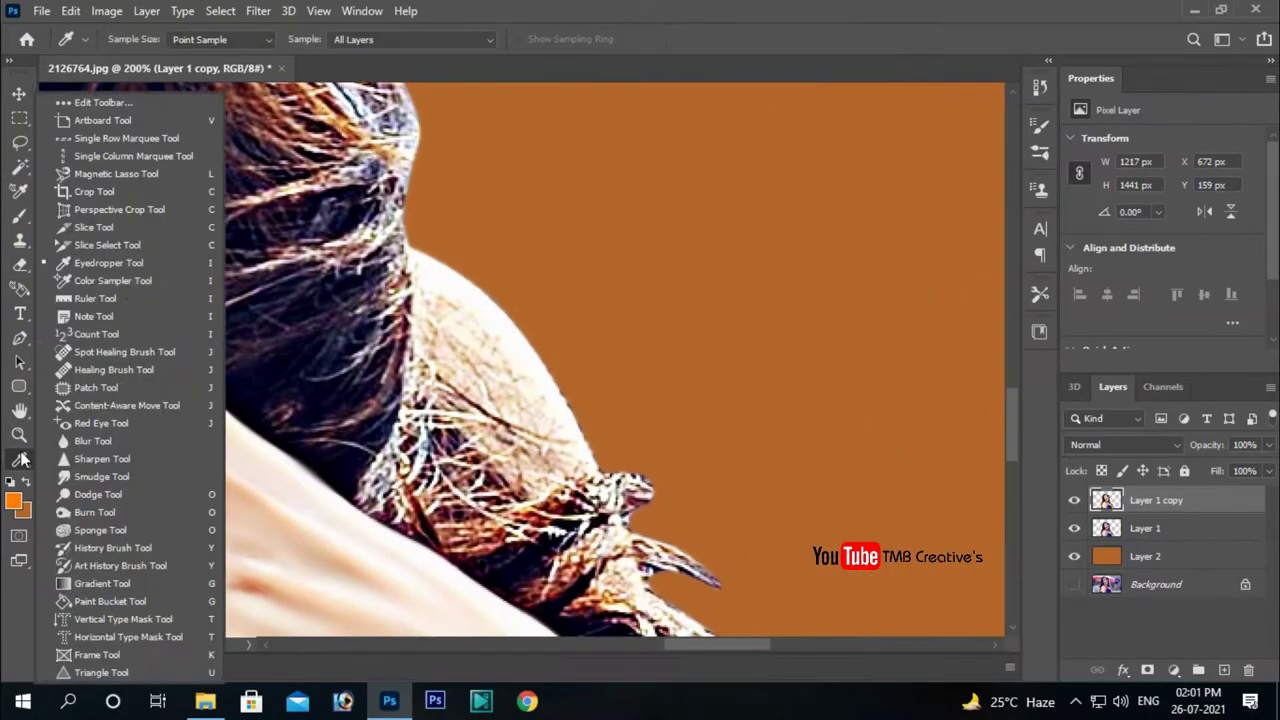
{"action": "left_click", "coordinate": [100, 477]}
{"action": "scroll", "coordinate": [557, 372], "scroll_direction": "down", "scroll_amount": 3}
- Give the Smudge tool a scattered-dots brush tip and adjust its shape dynamics
{"action": "scroll", "coordinate": [557, 380], "scroll_direction": "up", "scroll_amount": 3}
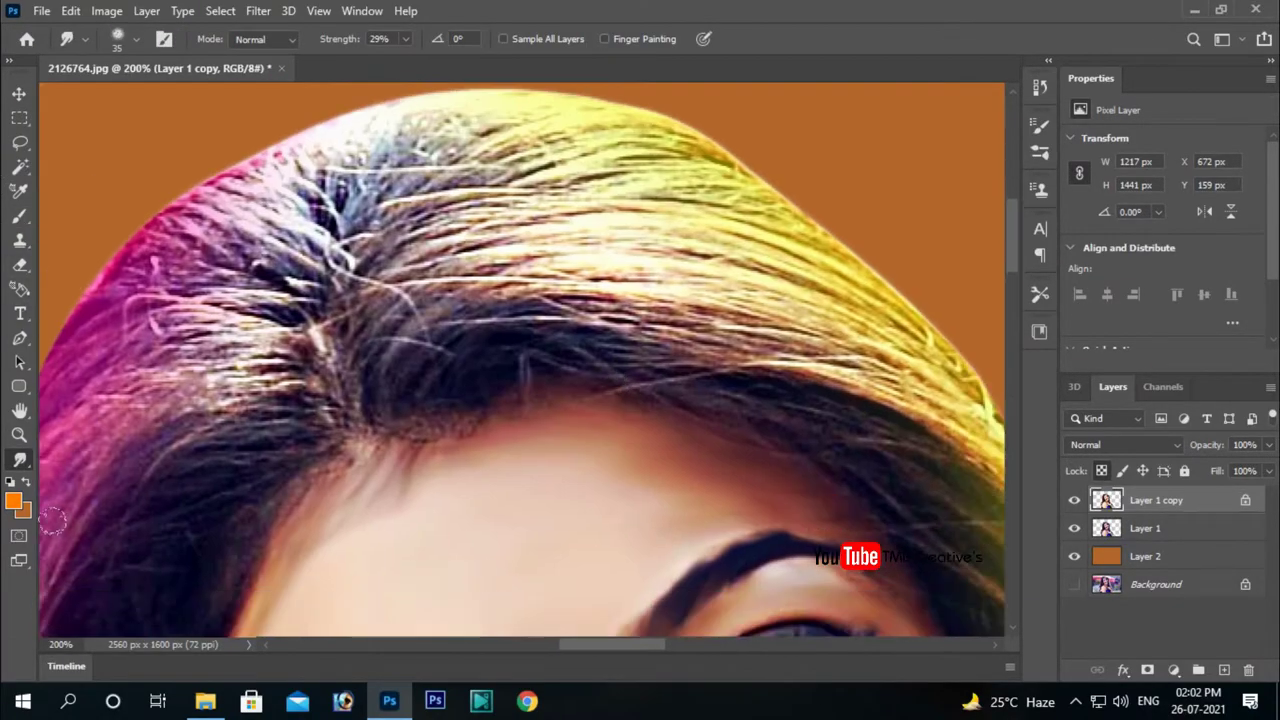
{"action": "left_click", "coordinate": [164, 38]}
{"action": "left_click", "coordinate": [205, 117]}
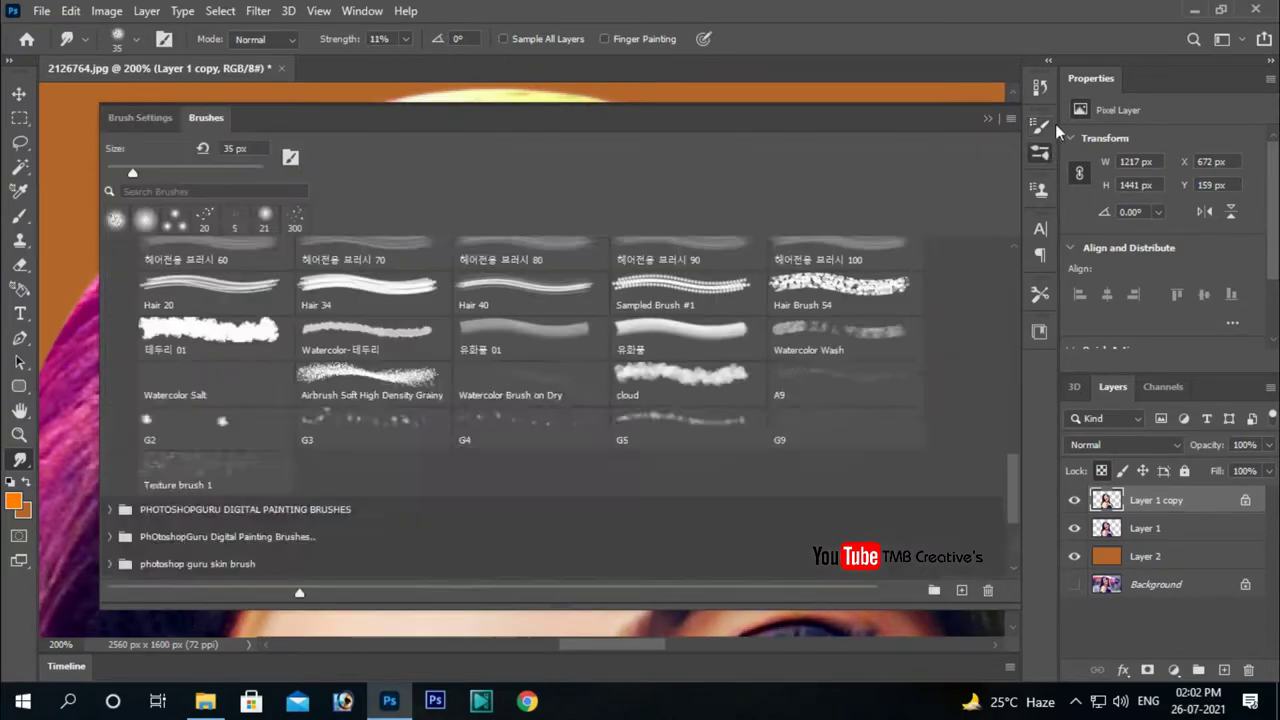
{"action": "scroll", "coordinate": [600, 300], "scroll_direction": "down", "scroll_amount": 3}
{"action": "left_click", "coordinate": [845, 257]}
{"action": "left_click", "coordinate": [140, 117]}
{"action": "left_click", "coordinate": [147, 200]}
{"action": "left_click", "coordinate": [340, 190]}
{"action": "left_click", "coordinate": [165, 182]}
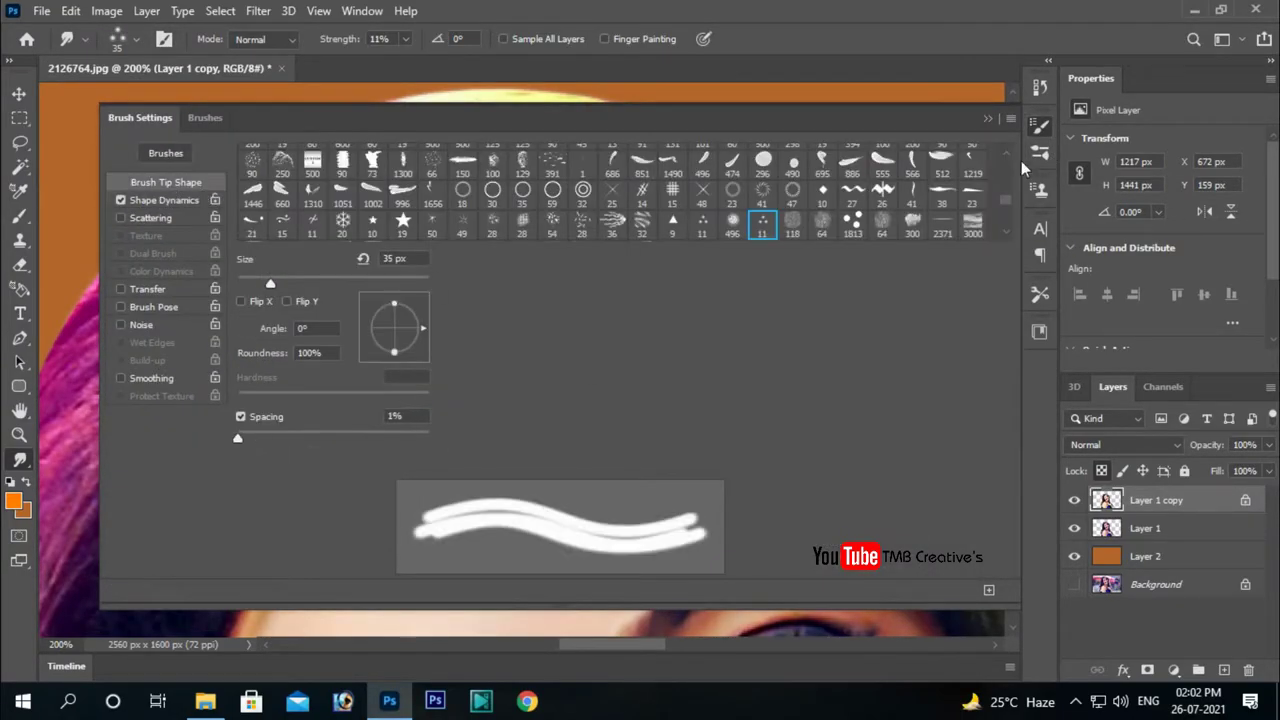
{"action": "left_click", "coordinate": [1040, 125]}
- Smudge the hair around the crown and part into streaky painterly strands
{"action": "left_click_drag", "start_coordinate": [355, 330], "coordinate": [650, 320]}
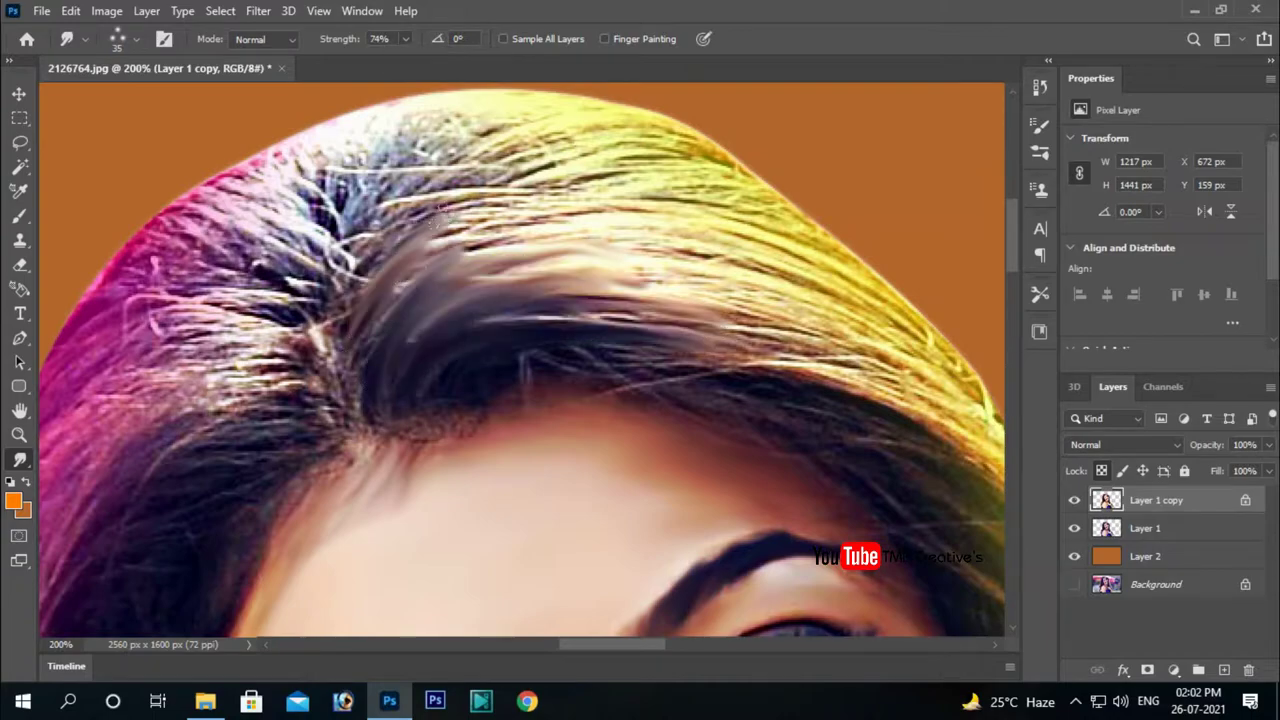
{"action": "left_click_drag", "start_coordinate": [360, 250], "coordinate": [580, 235]}
{"action": "left_click_drag", "start_coordinate": [370, 220], "coordinate": [630, 160]}
{"action": "left_click_drag", "start_coordinate": [340, 260], "coordinate": [442, 125]}
{"action": "scroll", "coordinate": [445, 125], "scroll_direction": "down", "scroll_amount": 2}
{"action": "scroll", "coordinate": [445, 125], "scroll_direction": "right", "scroll_amount": 3}
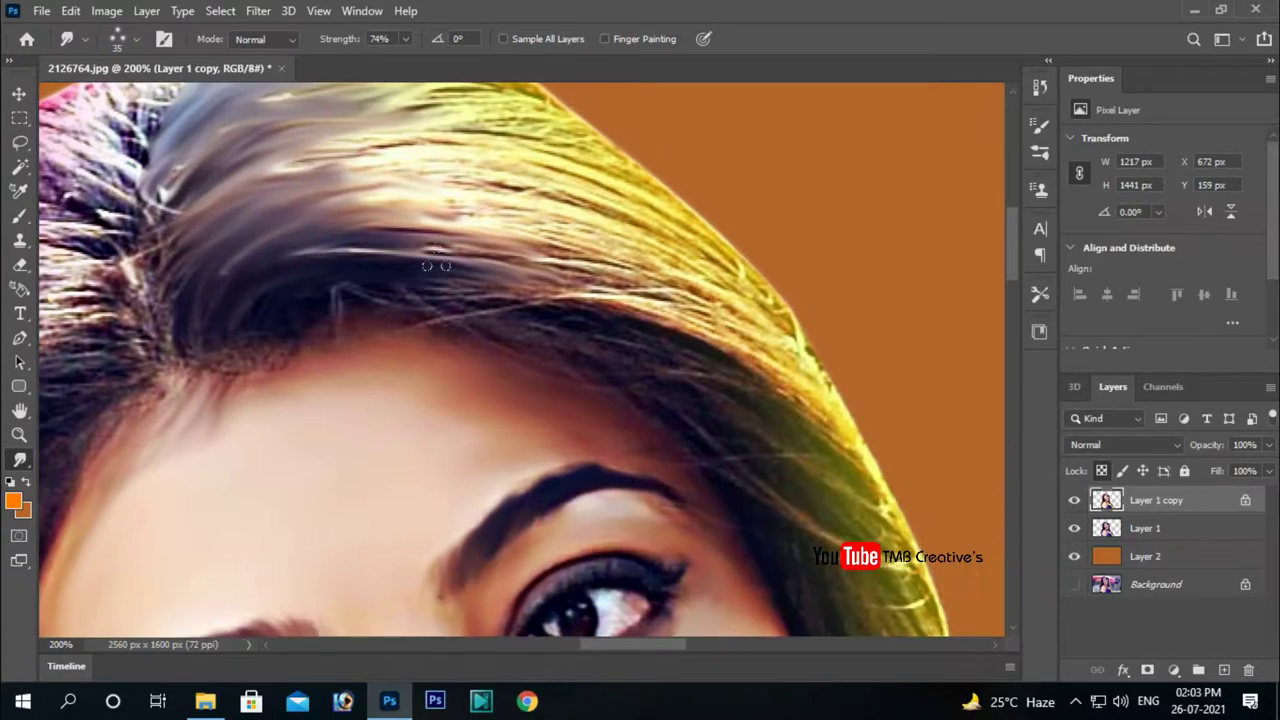
{"action": "left_click_drag", "start_coordinate": [620, 200], "coordinate": [452, 222]}
{"action": "scroll", "coordinate": [366, 270], "scroll_direction": "up", "scroll_amount": 2}
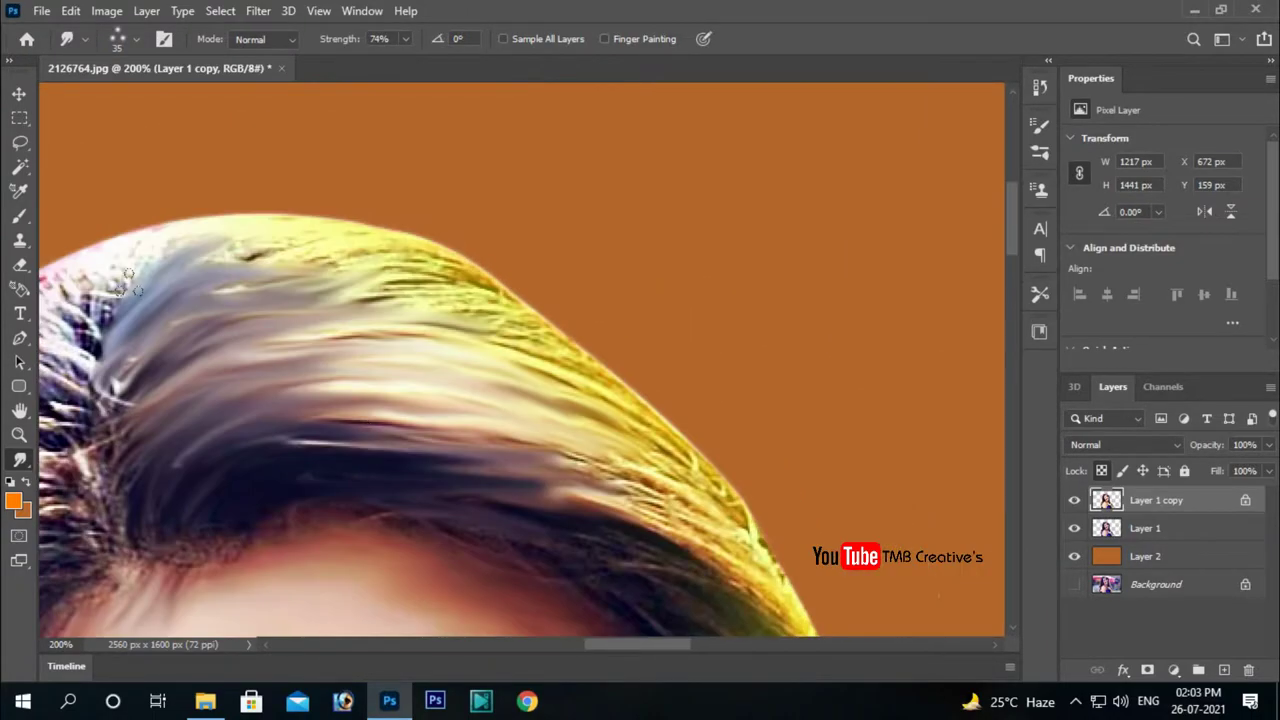
{"action": "left_click_drag", "start_coordinate": [139, 240], "coordinate": [518, 331]}
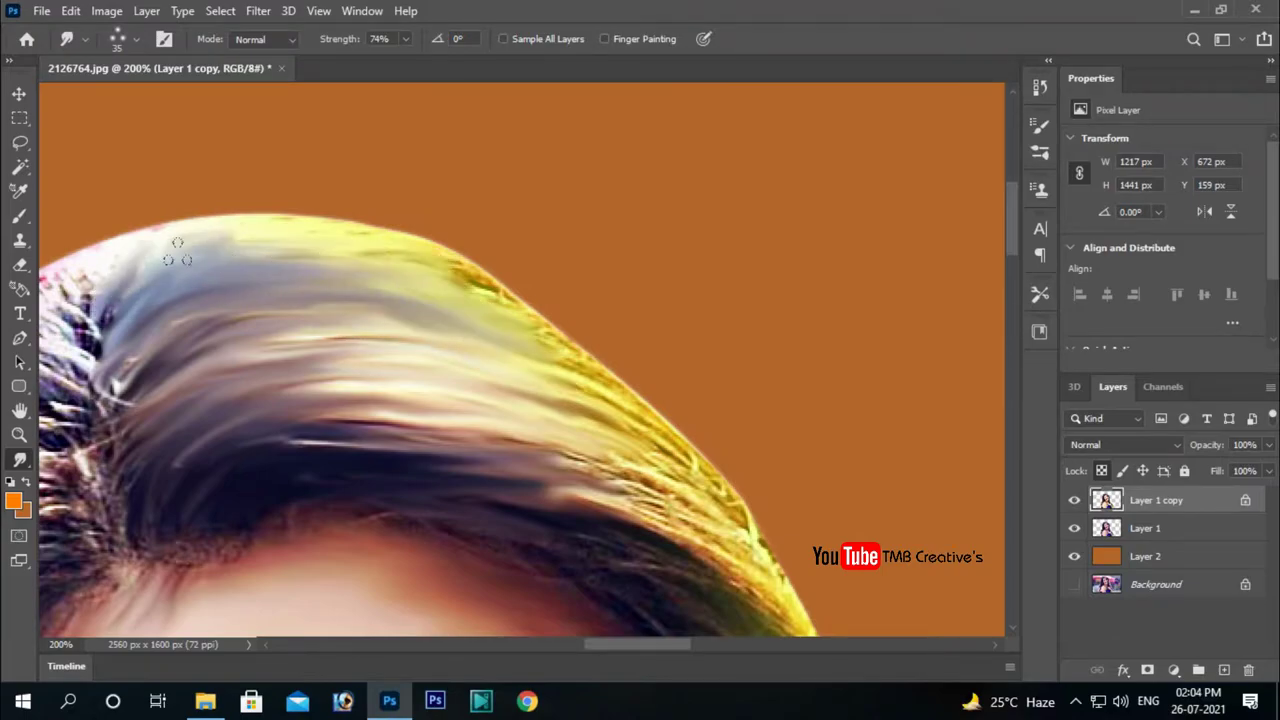
{"action": "left_click_drag", "start_coordinate": [535, 390], "coordinate": [380, 258]}
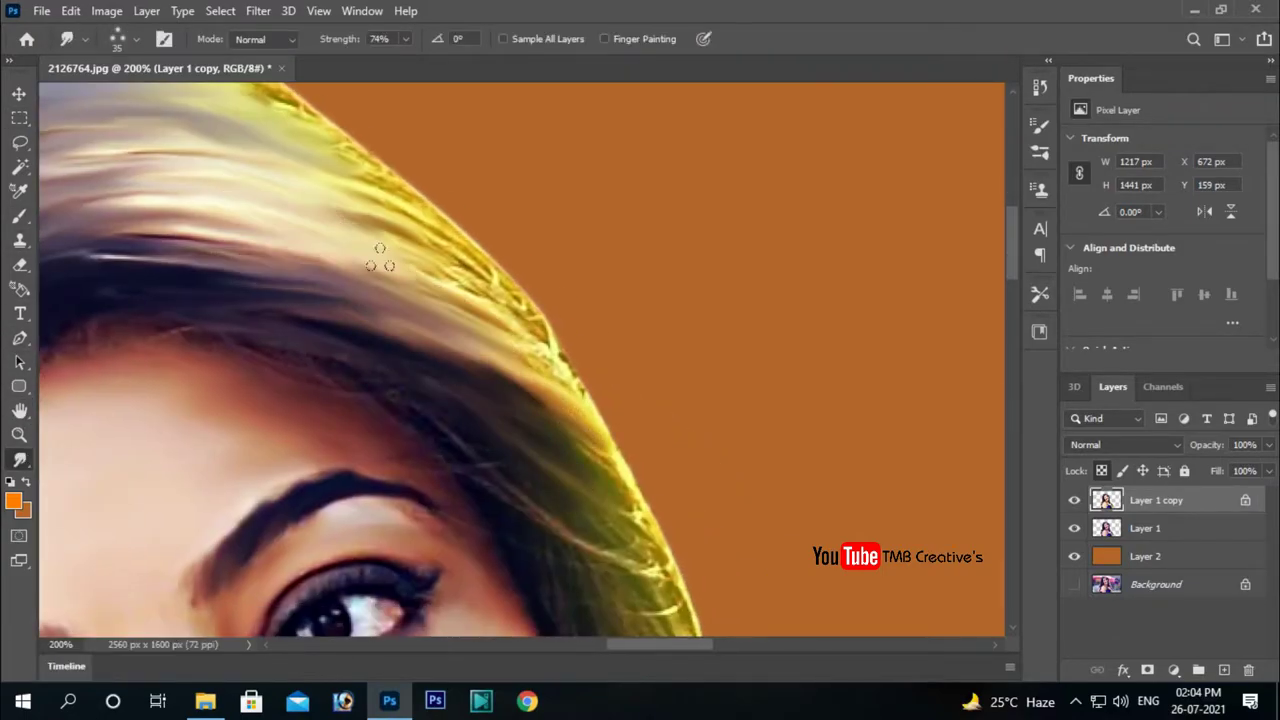
- Scroll around the canvas to inspect the smudged hair along the crown and left edge
{"action": "scroll", "coordinate": [374, 249], "scroll_direction": "up", "scroll_amount": 2}
{"action": "scroll", "coordinate": [374, 249], "scroll_direction": "left", "scroll_amount": 4}
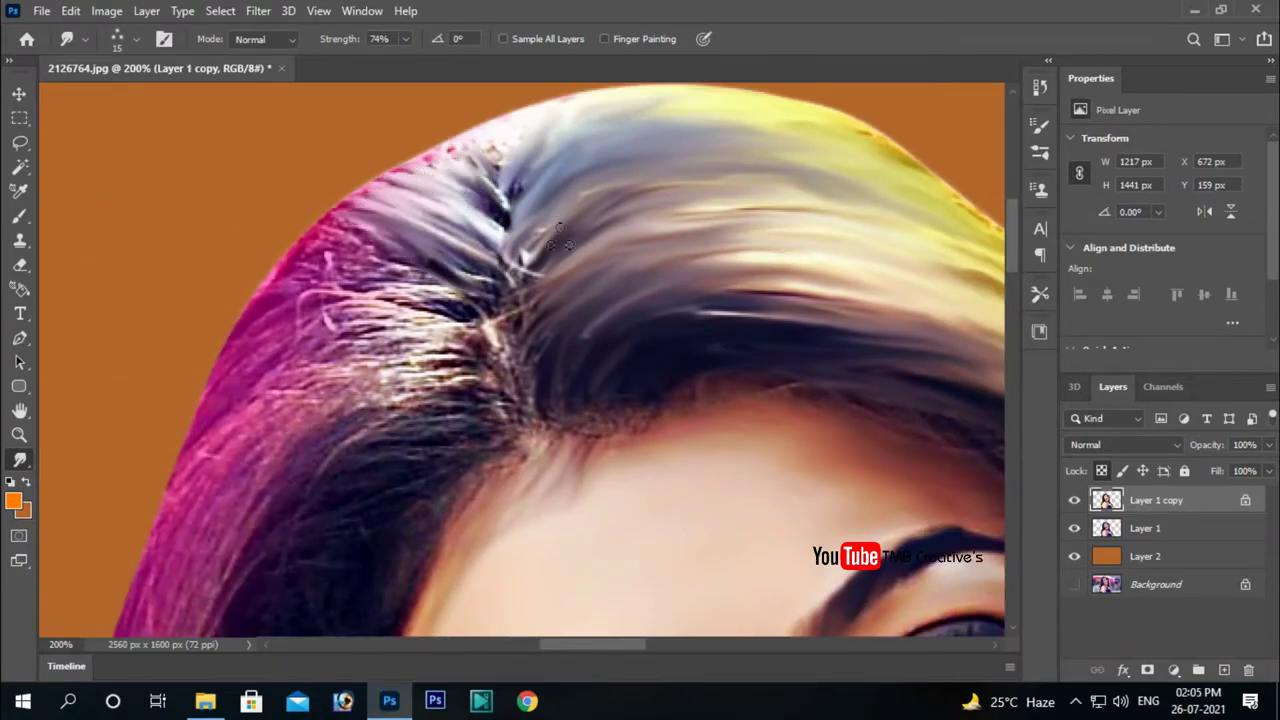
{"action": "scroll", "coordinate": [460, 260], "scroll_direction": "down", "scroll_amount": 1}
{"action": "scroll", "coordinate": [571, 305], "scroll_direction": "left", "scroll_amount": 2}
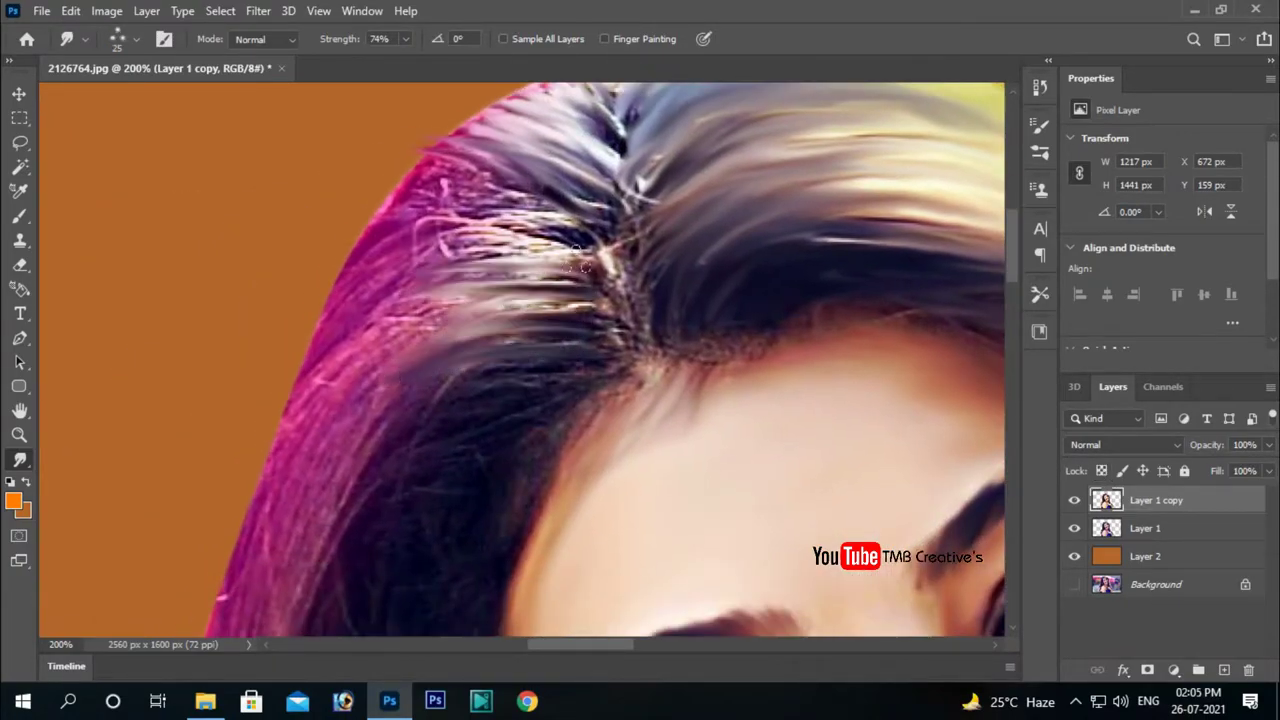
{"action": "scroll", "coordinate": [560, 298], "scroll_direction": "down", "scroll_amount": 1}
{"action": "scroll", "coordinate": [582, 303], "scroll_direction": "left", "scroll_amount": 3}
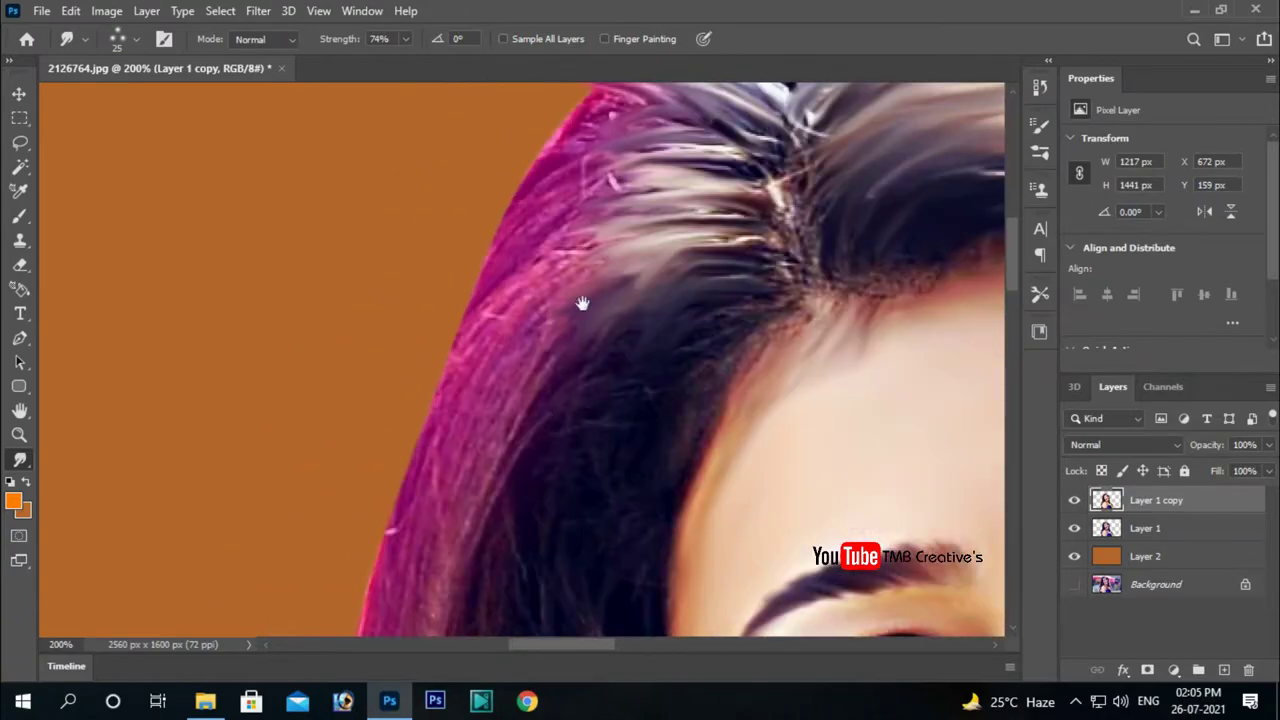
{"action": "scroll", "coordinate": [620, 305], "scroll_direction": "down", "scroll_amount": 3}
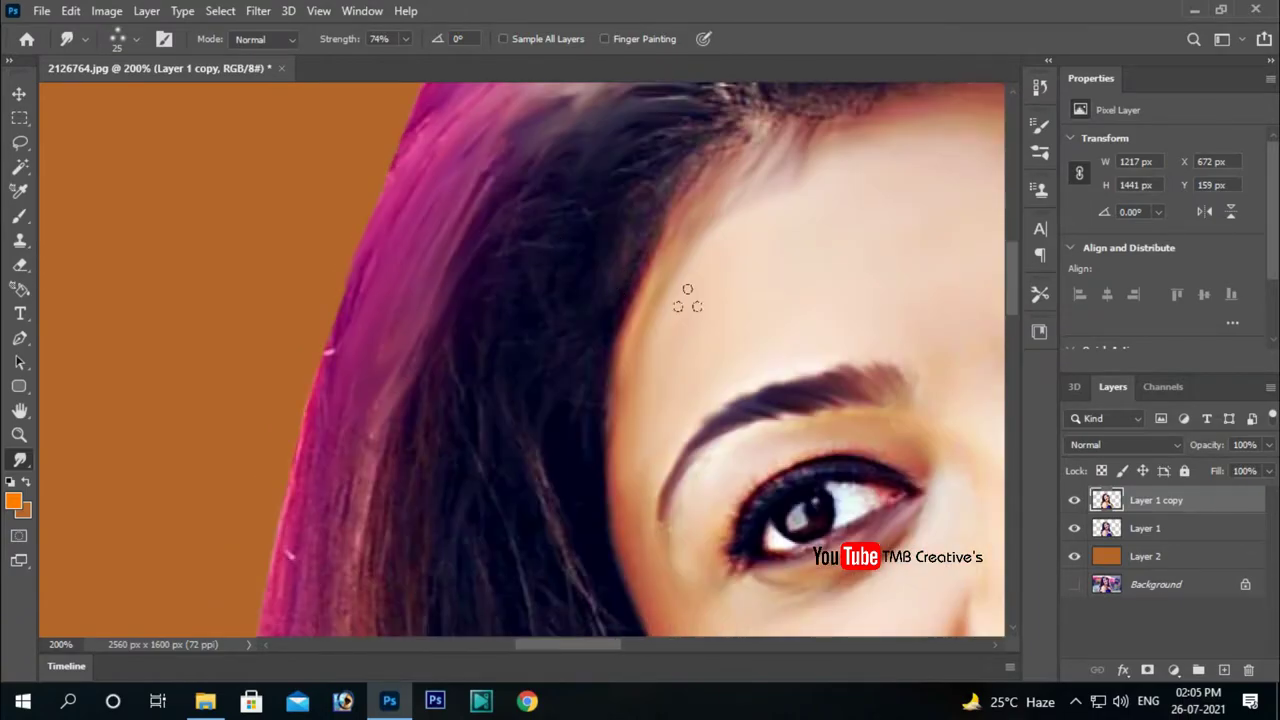
{"action": "scroll", "coordinate": [834, 314], "scroll_direction": "up", "scroll_amount": 3}
{"action": "scroll", "coordinate": [850, 300], "scroll_direction": "up", "scroll_amount": 1}
{"action": "scroll", "coordinate": [491, 297], "scroll_direction": "down", "scroll_amount": 2}
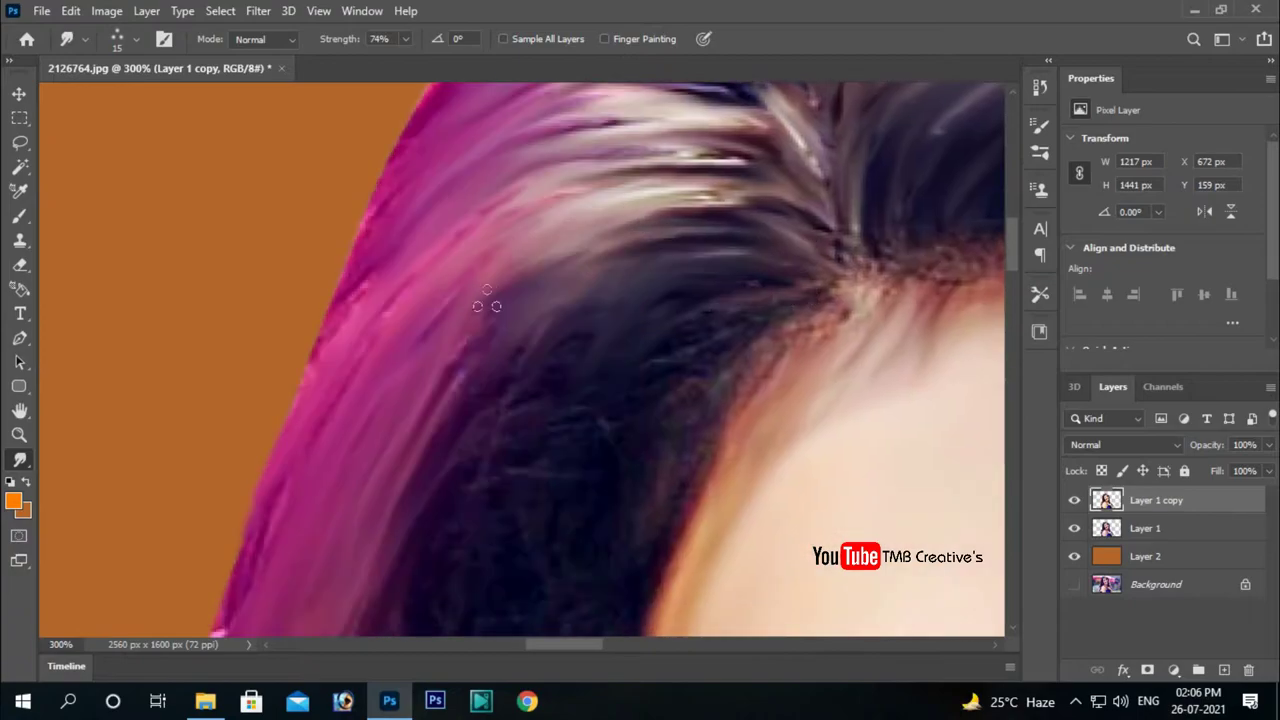
{"action": "scroll", "coordinate": [646, 162], "scroll_direction": "down", "scroll_amount": 1}
{"action": "scroll", "coordinate": [588, 302], "scroll_direction": "down", "scroll_amount": 2}
{"action": "scroll", "coordinate": [526, 238], "scroll_direction": "left", "scroll_amount": 1}
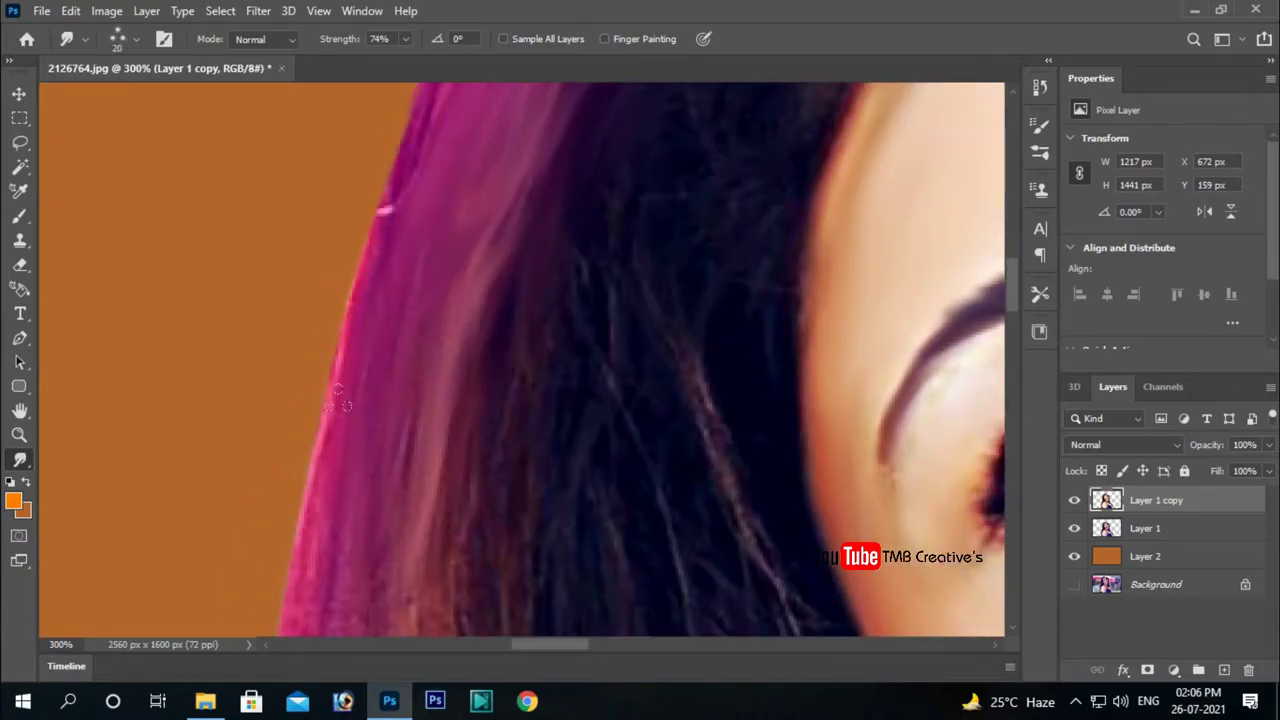
{"action": "scroll", "coordinate": [337, 400], "scroll_direction": "down", "scroll_amount": 1}
{"action": "scroll", "coordinate": [474, 614], "scroll_direction": "up", "scroll_amount": 2}
{"action": "scroll", "coordinate": [543, 446], "scroll_direction": "up", "scroll_amount": 2}
{"action": "scroll", "coordinate": [544, 290], "scroll_direction": "up", "scroll_amount": 1}
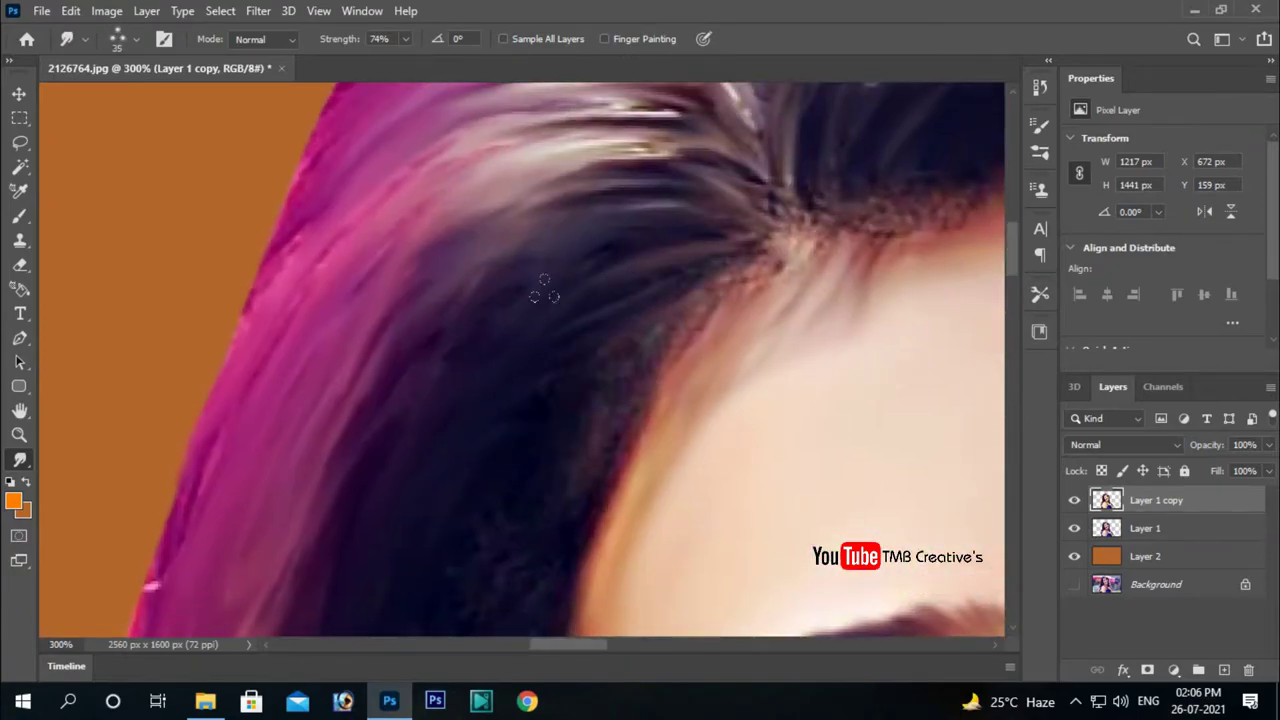
{"action": "scroll", "coordinate": [466, 257], "scroll_direction": "down", "scroll_amount": 3}
{"action": "scroll", "coordinate": [394, 534], "scroll_direction": "down", "scroll_amount": 3}
{"action": "scroll", "coordinate": [300, 400], "scroll_direction": "down", "scroll_amount": 3}
- Enlarge the Smudge brush and smudge the earring area up into the hair
{"action": "scroll", "coordinate": [128, 268], "scroll_direction": "down", "scroll_amount": 2}
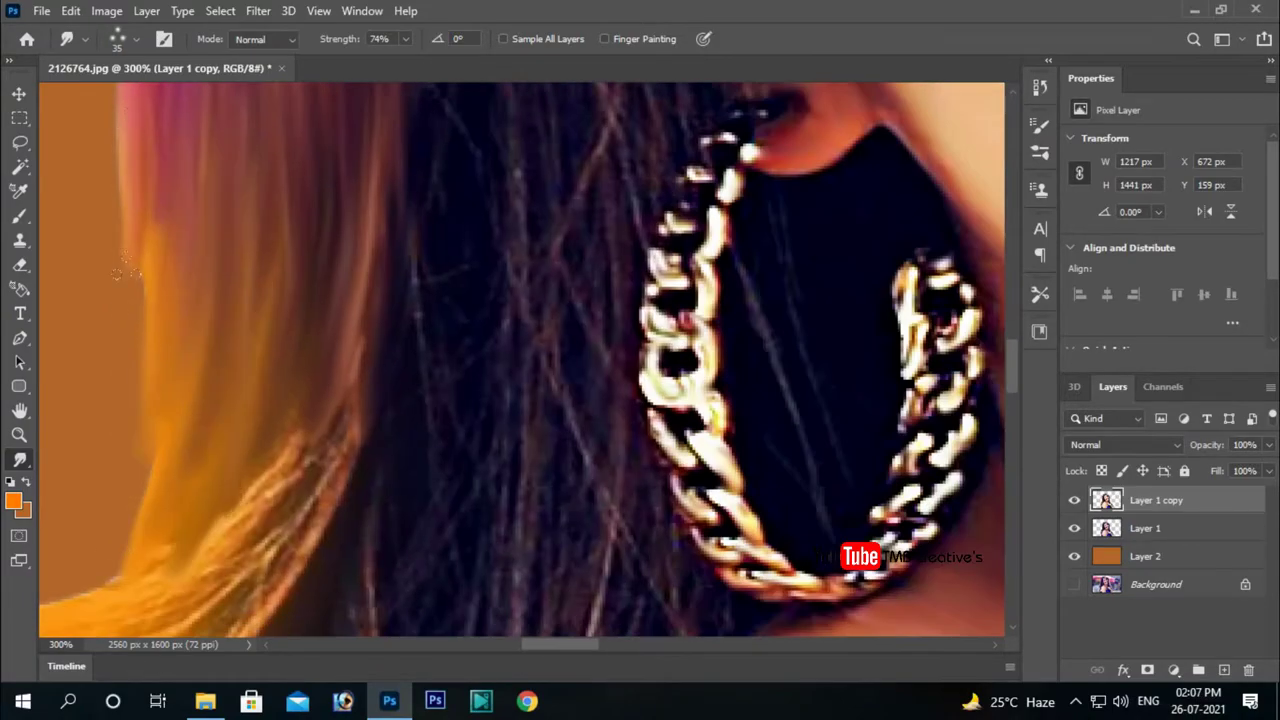
{"action": "scroll", "coordinate": [300, 260], "scroll_direction": "up", "scroll_amount": 3}
{"action": "scroll", "coordinate": [434, 243], "scroll_direction": "down", "scroll_amount": 3}
{"action": "scroll", "coordinate": [366, 248], "scroll_direction": "down", "scroll_amount": 3}
{"action": "scroll", "coordinate": [454, 521], "scroll_direction": "up", "scroll_amount": 3}
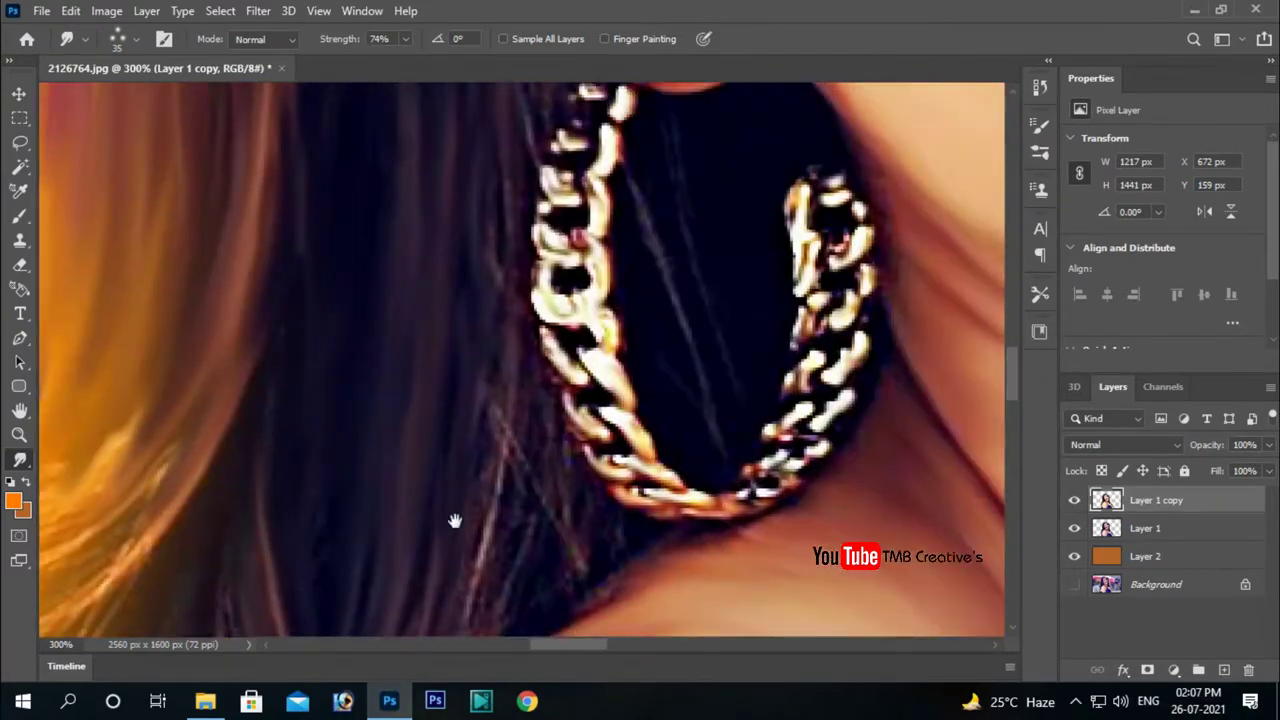
{"action": "scroll", "coordinate": [505, 320], "scroll_direction": "down", "scroll_amount": 3}
{"action": "scroll", "coordinate": [490, 290], "scroll_direction": "left", "scroll_amount": 2}
{"action": "scroll", "coordinate": [490, 270], "scroll_direction": "left", "scroll_amount": 2}
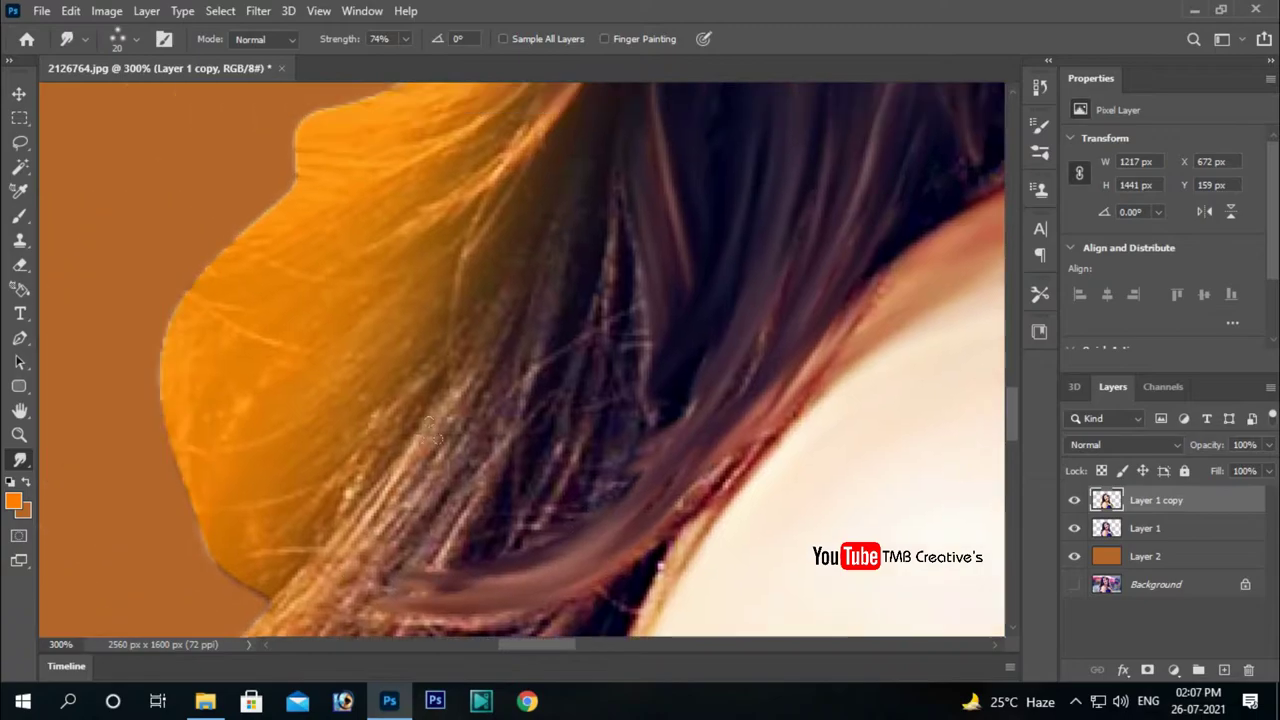
{"action": "key", "text": "bracketright"}
{"action": "scroll", "coordinate": [487, 253], "scroll_direction": "up", "scroll_amount": 3}
{"action": "scroll", "coordinate": [500, 250], "scroll_direction": "down", "scroll_amount": 3}
{"action": "scroll", "coordinate": [520, 220], "scroll_direction": "down", "scroll_amount": 3}
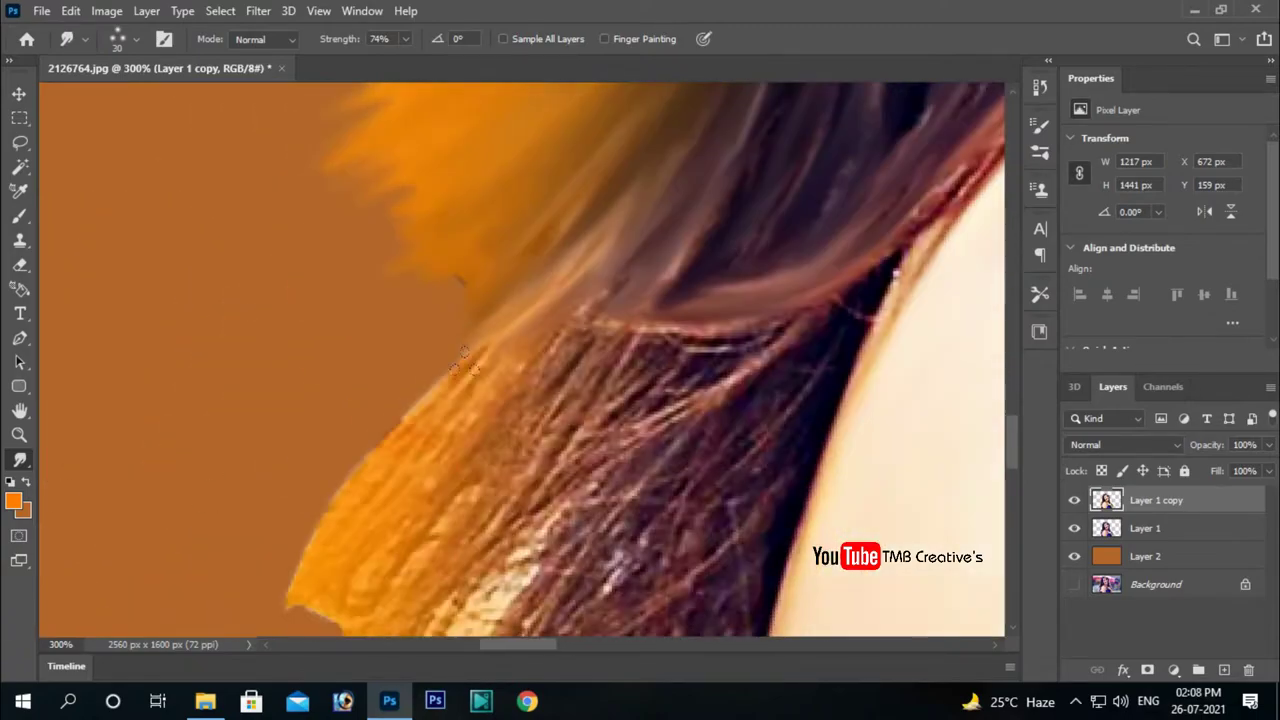
{"action": "scroll", "coordinate": [550, 170], "scroll_direction": "down", "scroll_amount": 2}
{"action": "key", "text": "bracketright"}
{"action": "key", "text": "bracketleft"}
{"action": "key", "text": "bracketleft"}
{"action": "key", "text": "bracketleft"}
{"action": "scroll", "coordinate": [530, 200], "scroll_direction": "right", "scroll_amount": 2}
{"action": "scroll", "coordinate": [497, 241], "scroll_direction": "down", "scroll_amount": 3}
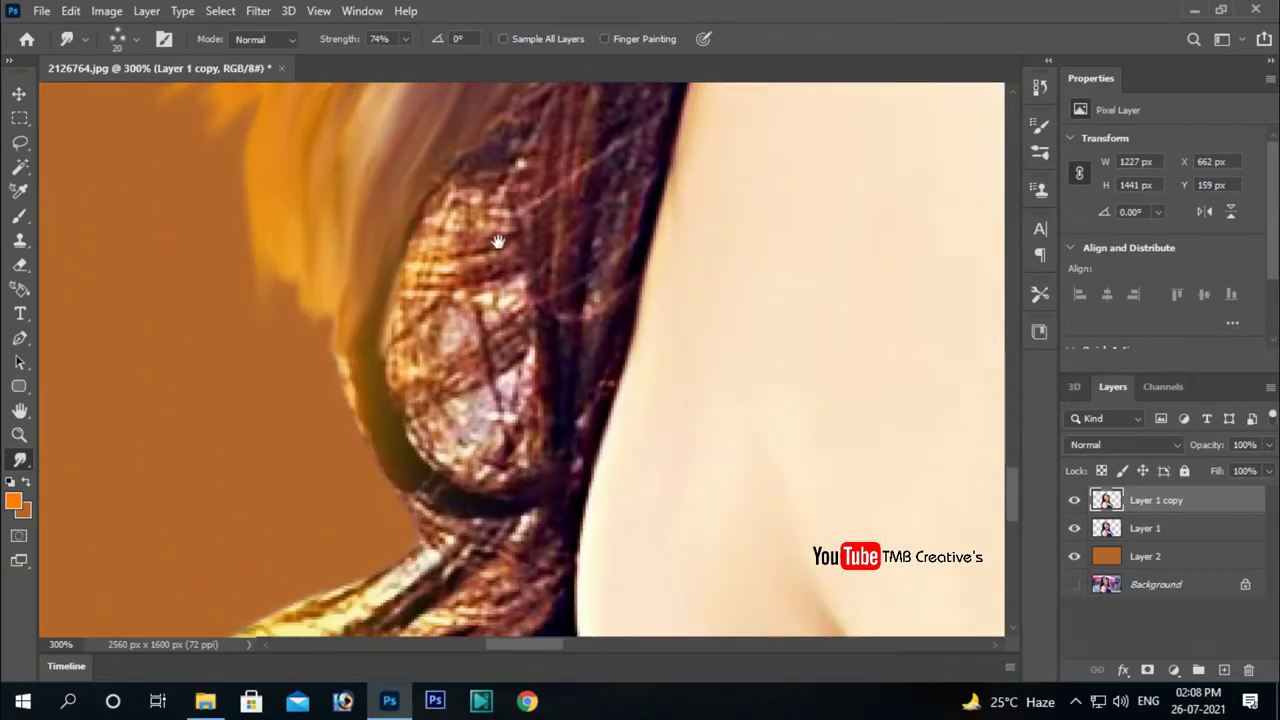
{"action": "key", "text": "bracketright"}
{"action": "scroll", "coordinate": [502, 372], "scroll_direction": "up", "scroll_amount": 2}
{"action": "left_click_drag", "start_coordinate": [430, 430], "coordinate": [470, 260]}
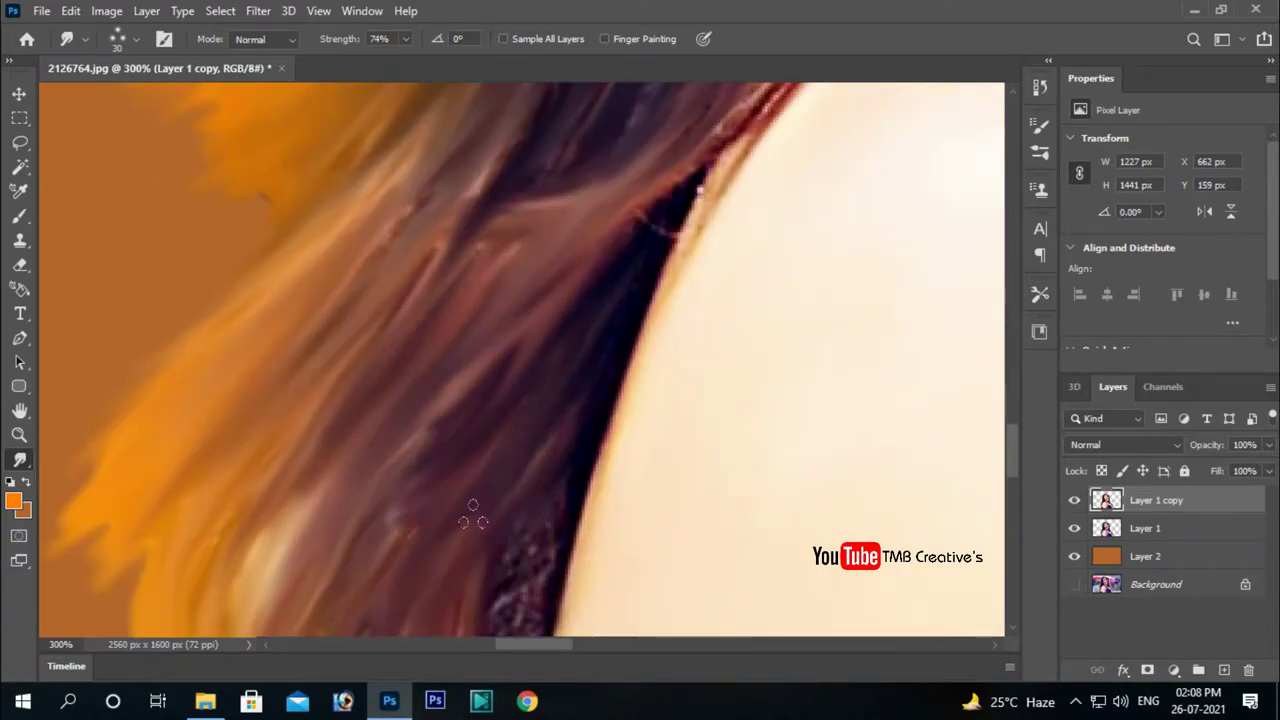
- Smudge the hair strand at the image's bottom edge, then frame the hair and hoop earring
{"action": "scroll", "coordinate": [441, 280], "scroll_direction": "down", "scroll_amount": 2}
{"action": "scroll", "coordinate": [448, 274], "scroll_direction": "down", "scroll_amount": 1}
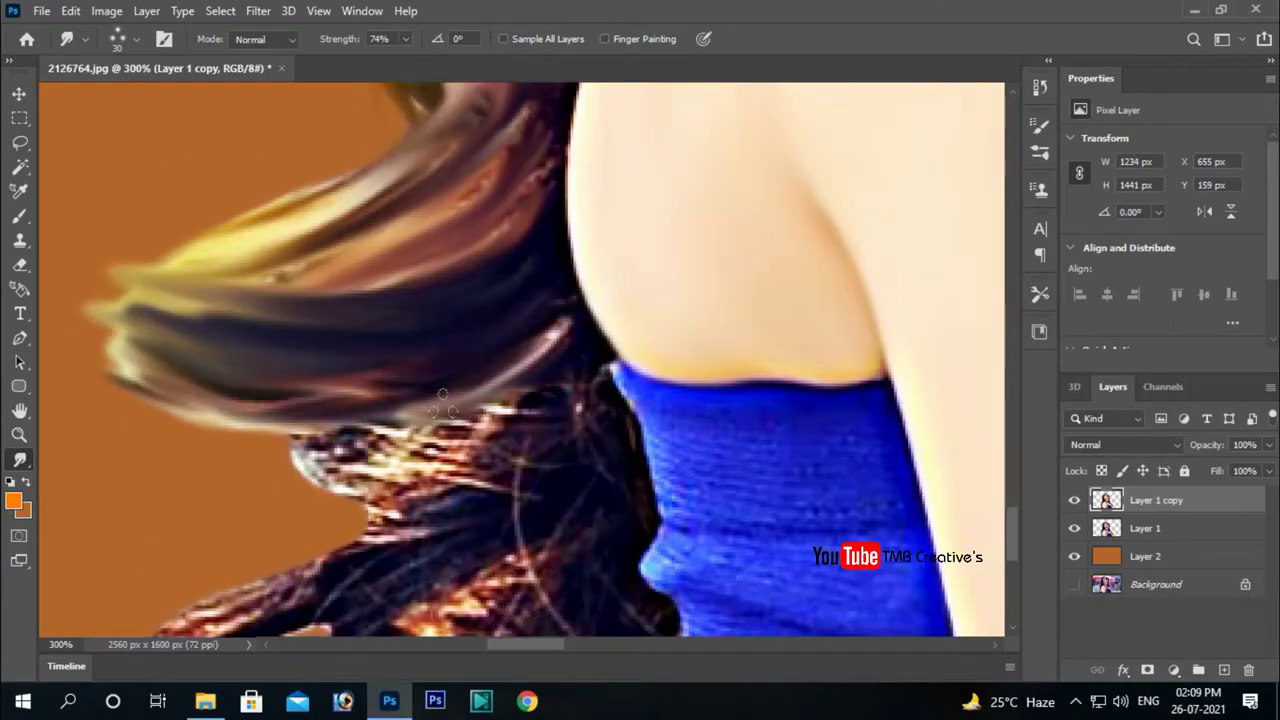
{"action": "scroll", "coordinate": [461, 262], "scroll_direction": "down", "scroll_amount": 1}
{"action": "scroll", "coordinate": [463, 261], "scroll_direction": "down", "scroll_amount": 2}
{"action": "scroll", "coordinate": [463, 261], "scroll_direction": "left", "scroll_amount": 2}
{"action": "left_click_drag", "start_coordinate": [290, 470], "coordinate": [365, 366]}
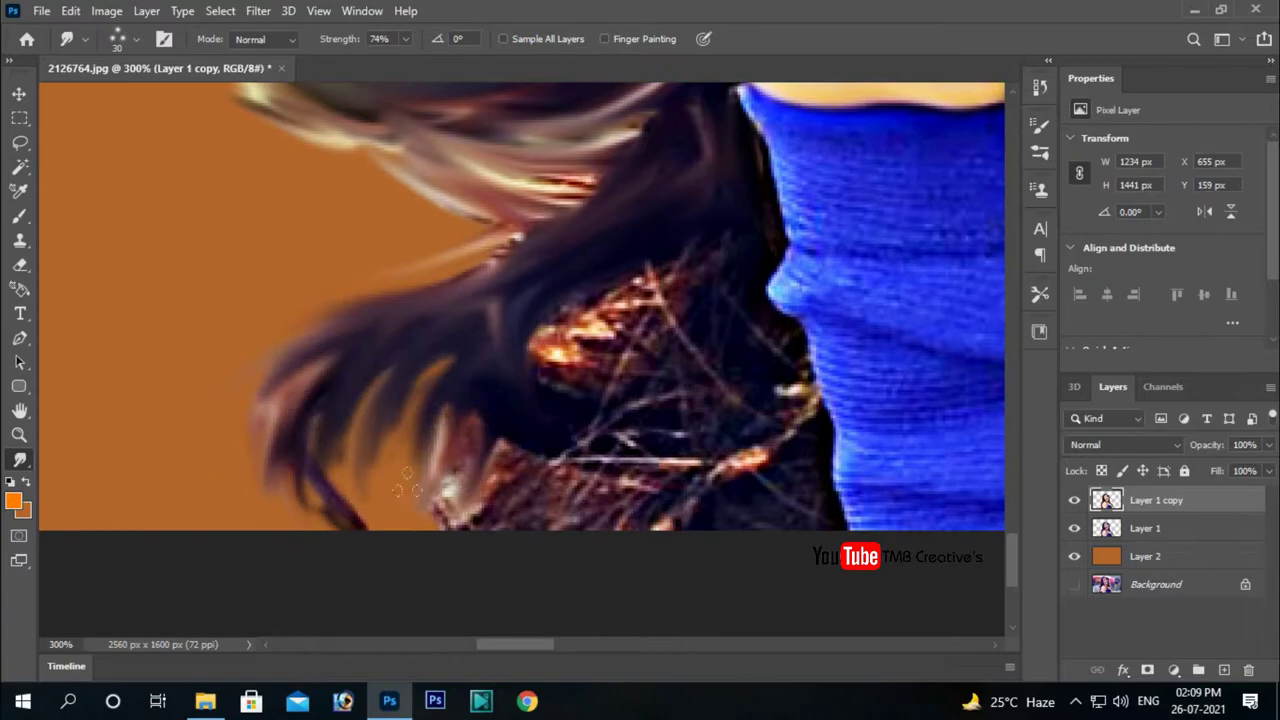
{"action": "key", "text": "ctrl+0"}
{"action": "key", "text": "ctrl+plus"}
{"action": "key", "text": "ctrl+plus"}
{"action": "key", "text": "ctrl+plus"}
{"action": "key", "text": "ctrl+plus"}
{"action": "key", "text": "ctrl+plus"}
{"action": "key", "text": "ctrl+plus"}
{"action": "scroll", "coordinate": [367, 451], "scroll_direction": "down", "scroll_amount": 5}
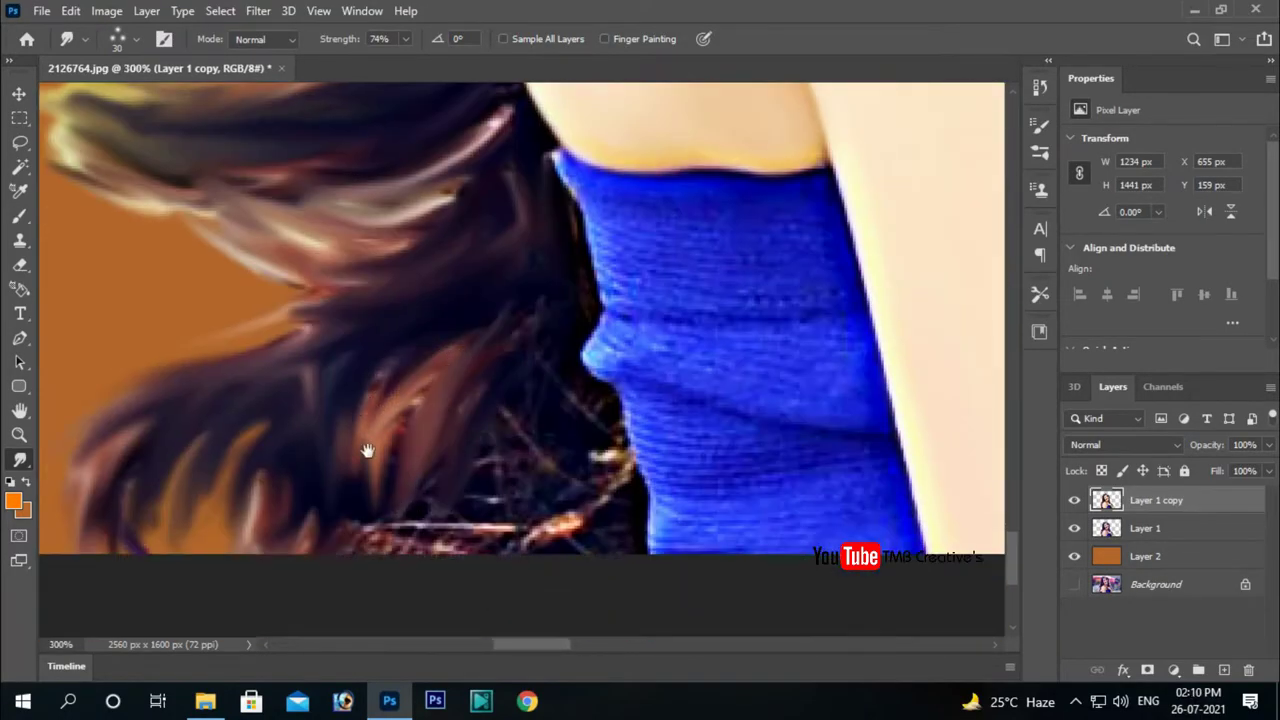
{"action": "mouse_move", "coordinate": [367, 451]}
{"action": "left_mouse_down"}
{"action": "mouse_move", "coordinate": [280, 330]}
{"action": "mouse_move", "coordinate": [400, 460]}
{"action": "left_mouse_up"}
{"action": "key", "text": "ctrl+minus"}
{"action": "key", "text": "ctrl+minus"}
{"action": "key", "text": "ctrl+minus"}
{"action": "key", "text": "ctrl+plus"}
{"action": "key", "text": "ctrl+plus"}
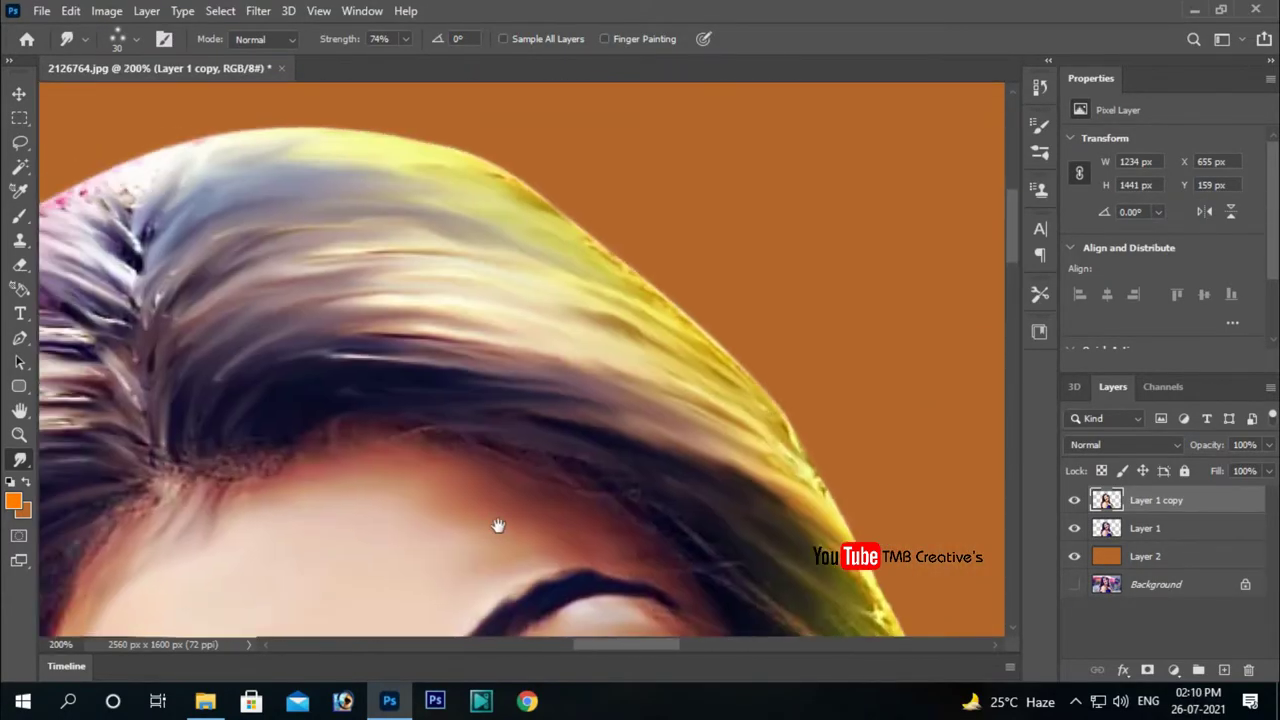
{"action": "left_click_drag", "start_coordinate": [498, 526], "coordinate": [808, 316]}
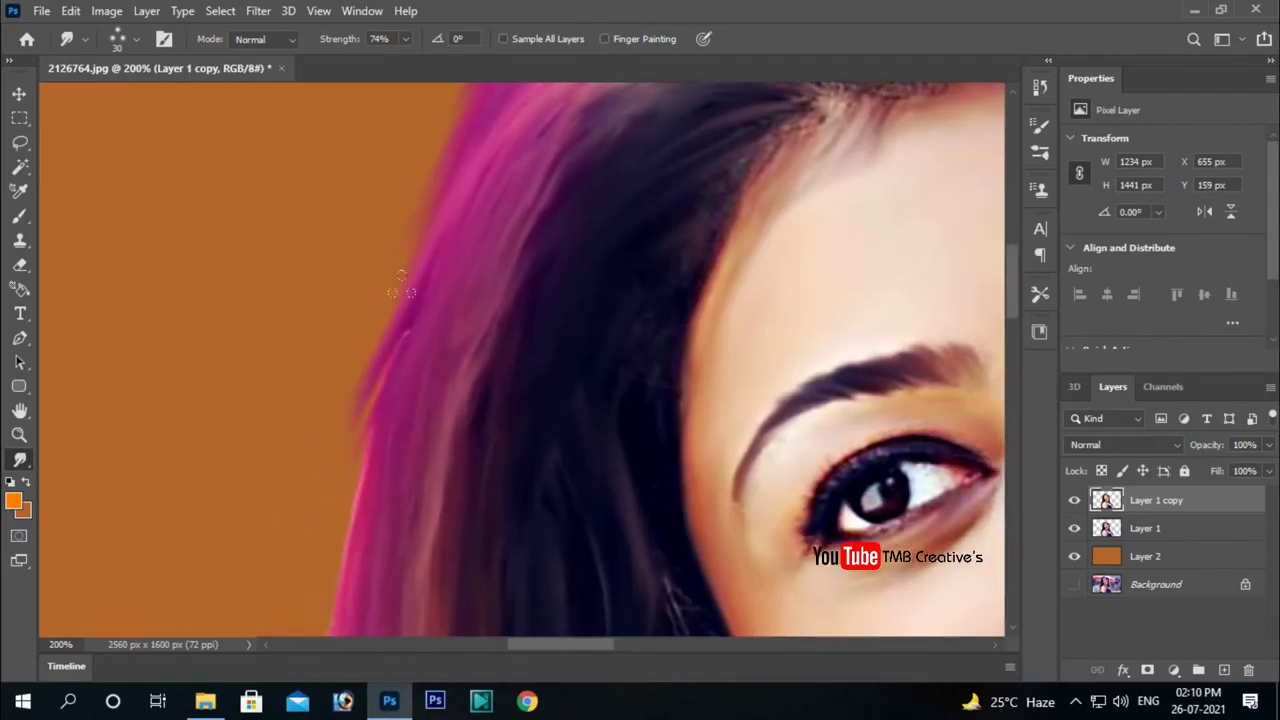
{"action": "left_click_drag", "start_coordinate": [400, 290], "coordinate": [445, 288]}
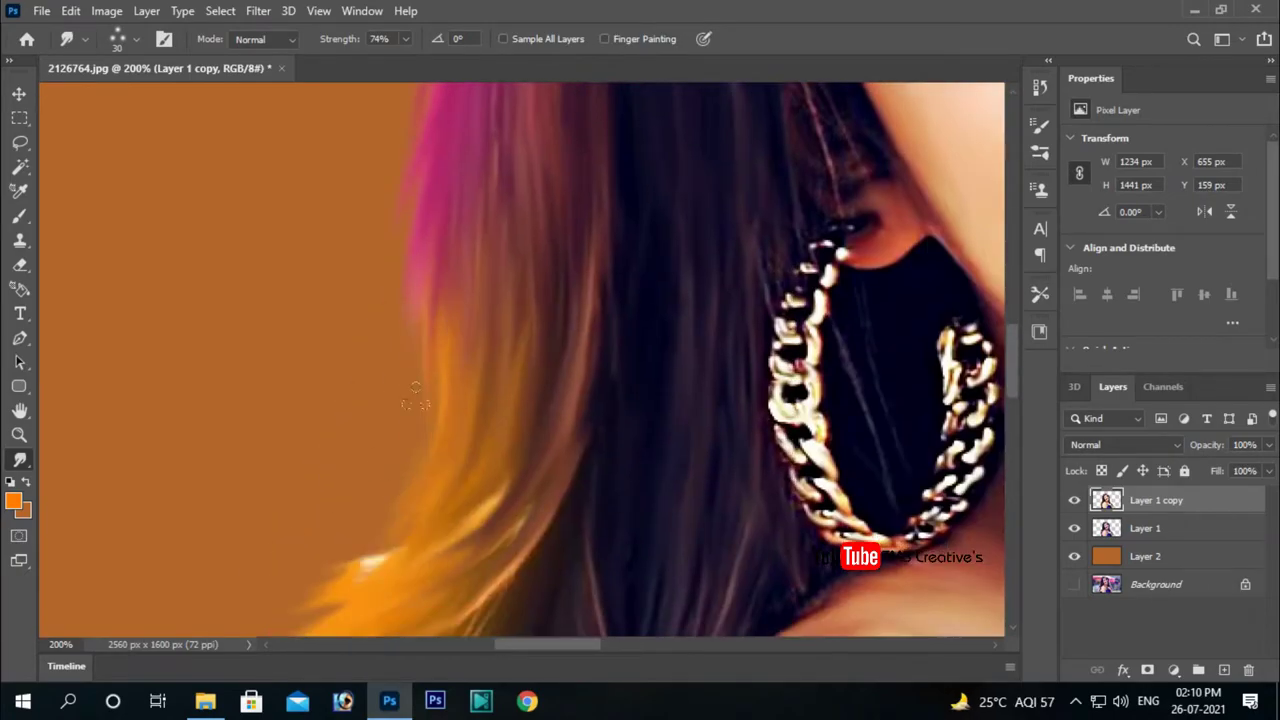
{"action": "key", "text": "ctrl+minus"}
{"action": "key", "text": "ctrl+minus"}
{"action": "key", "text": "ctrl+plus"}
{"action": "key", "text": "ctrl+plus"}
- Set Smudge strength to 72% and drag hair strands outward near the shoulder
{"action": "left_click", "coordinate": [405, 38]}
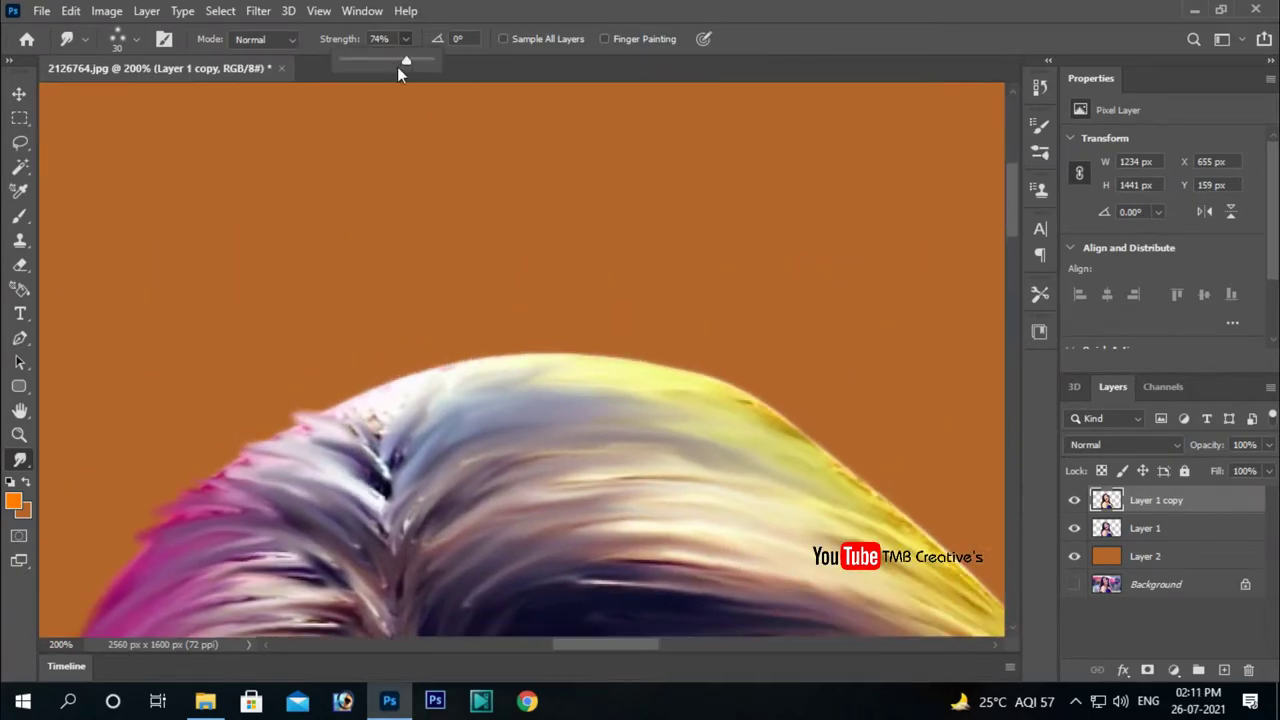
{"action": "left_click_drag", "start_coordinate": [641, 413], "coordinate": [339, 285]}
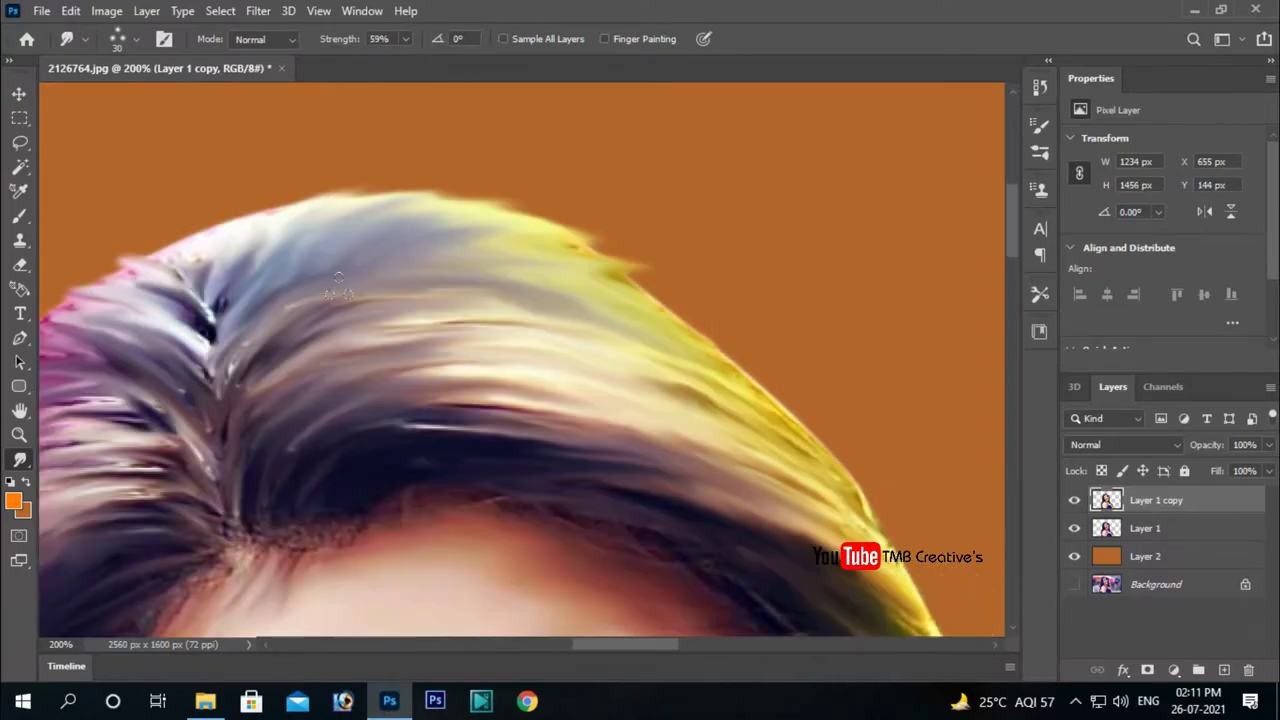
{"action": "left_click_drag", "start_coordinate": [780, 355], "coordinate": [700, 352]}
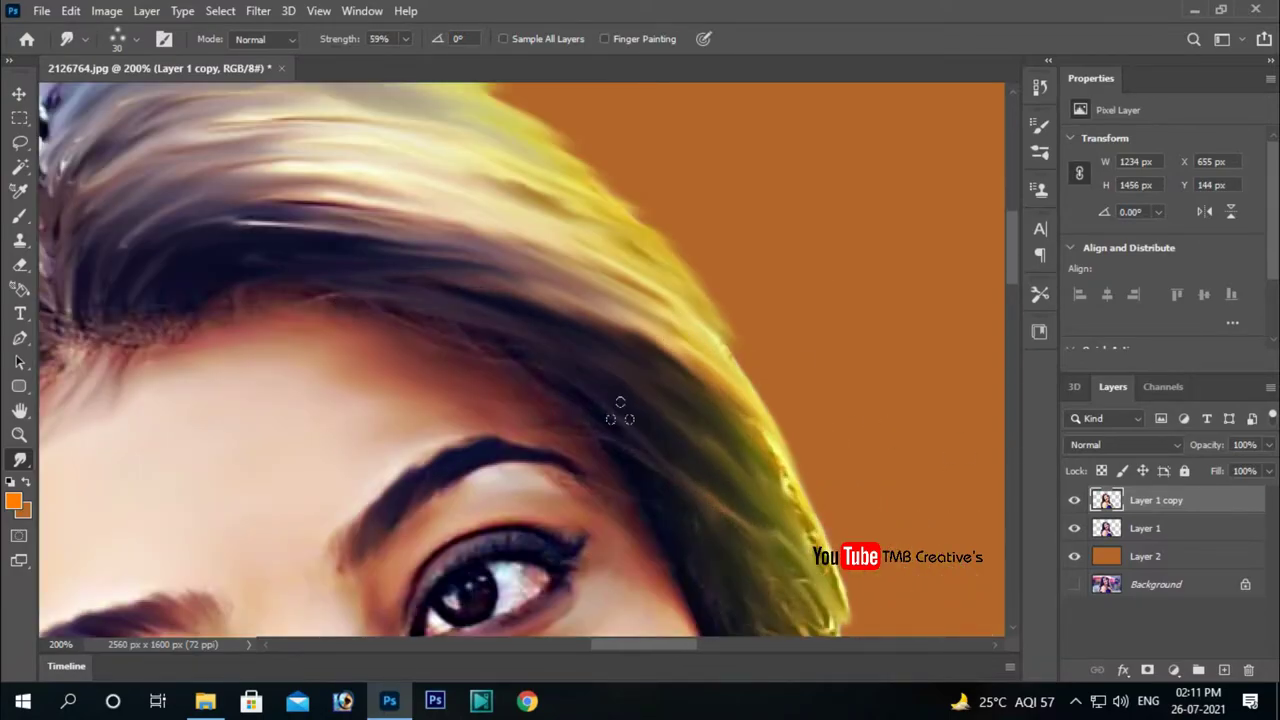
{"action": "left_click_drag", "start_coordinate": [620, 410], "coordinate": [490, 190]}
{"action": "scroll", "coordinate": [671, 251], "scroll_direction": "down", "scroll_amount": 3}
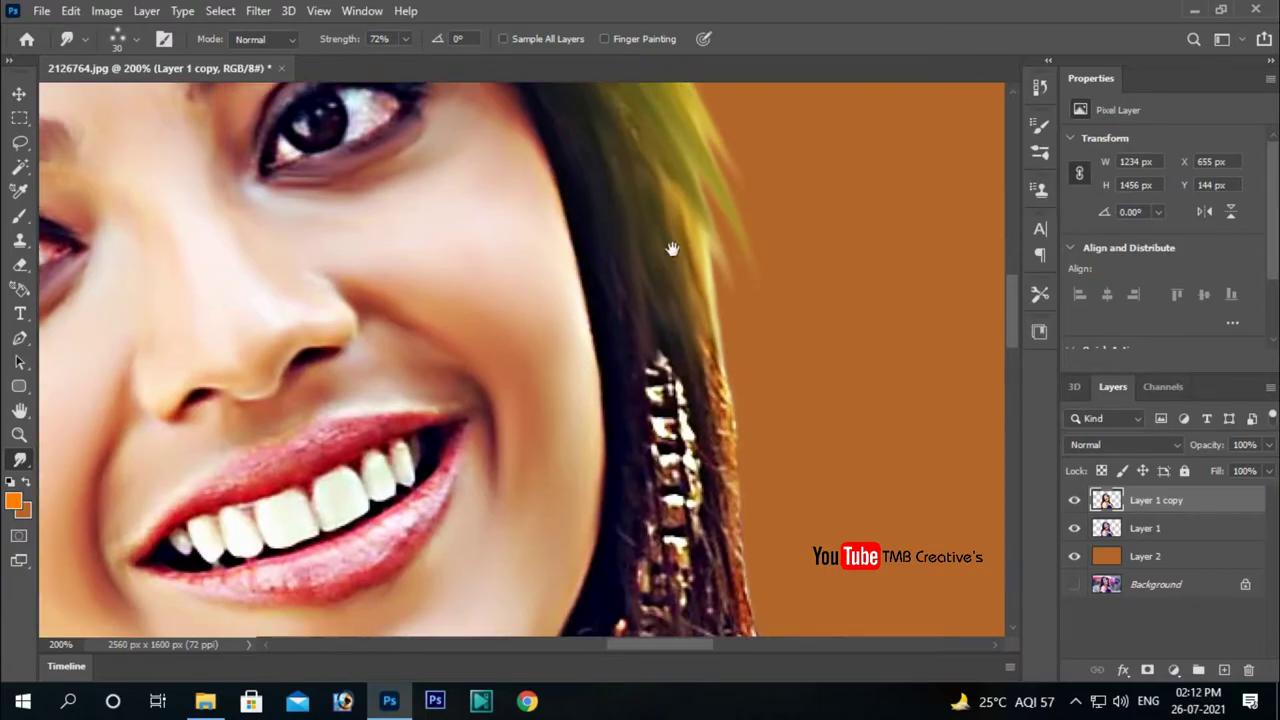
{"action": "scroll", "coordinate": [740, 380], "scroll_direction": "down", "scroll_amount": 2}
{"action": "scroll", "coordinate": [766, 536], "scroll_direction": "down", "scroll_amount": 3}
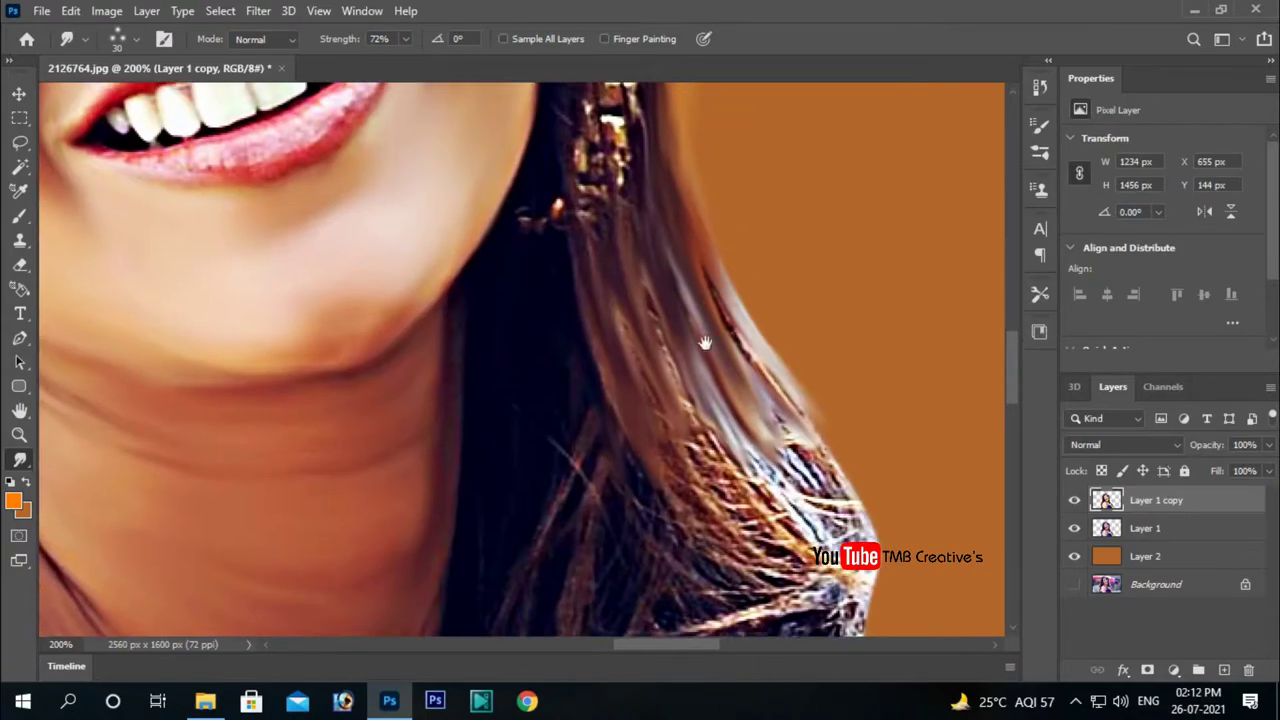
{"action": "left_click_drag", "start_coordinate": [700, 343], "coordinate": [760, 480]}
{"action": "left_click_drag", "start_coordinate": [760, 430], "coordinate": [820, 580]}
{"action": "scroll", "coordinate": [790, 435], "scroll_direction": "down", "scroll_amount": 3}
{"action": "left_click_drag", "start_coordinate": [790, 435], "coordinate": [830, 560]}
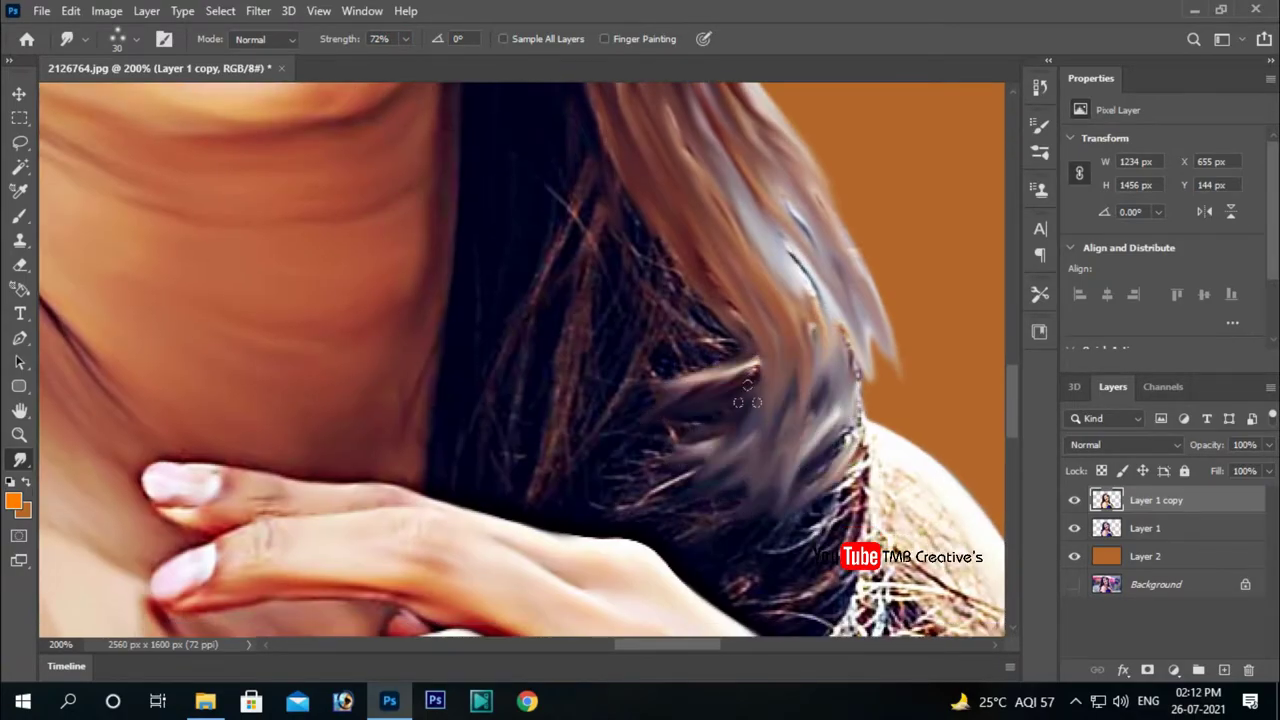
- Smudge grey hair streaks out over the orange background
{"action": "scroll", "coordinate": [760, 445], "scroll_direction": "down", "scroll_amount": 3}
{"action": "scroll", "coordinate": [642, 297], "scroll_direction": "up", "scroll_amount": 6}
{"action": "scroll", "coordinate": [560, 320], "scroll_direction": "down", "scroll_amount": 3}
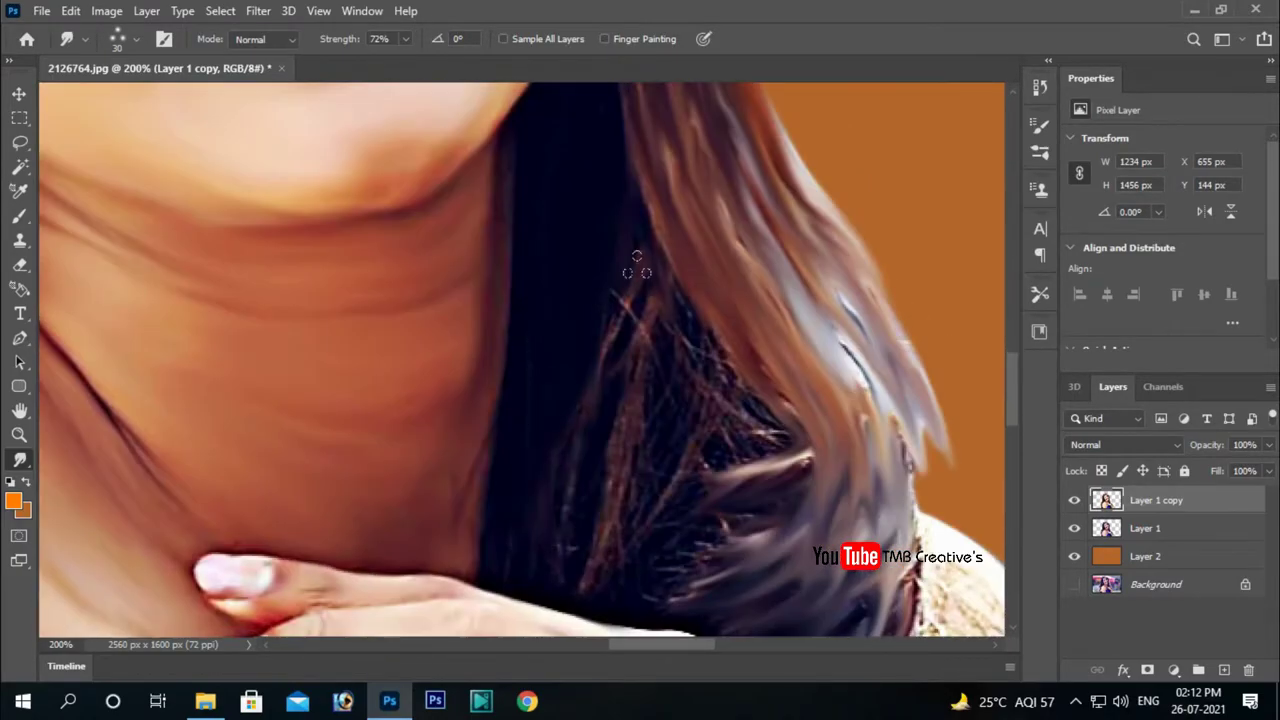
{"action": "scroll", "coordinate": [600, 447], "scroll_direction": "down", "scroll_amount": 3}
{"action": "scroll", "coordinate": [643, 417], "scroll_direction": "left", "scroll_amount": 3}
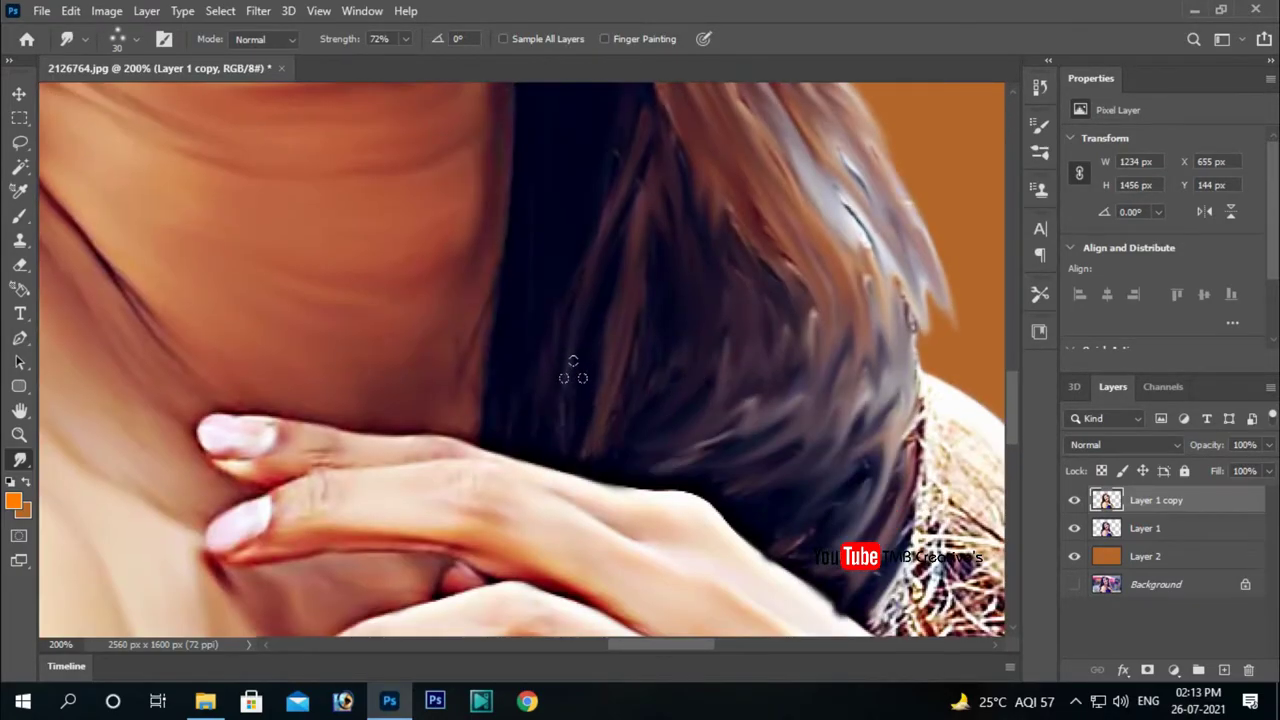
{"action": "scroll", "coordinate": [600, 400], "scroll_direction": "up", "scroll_amount": 5}
{"action": "scroll", "coordinate": [651, 430], "scroll_direction": "up", "scroll_amount": 2}
{"action": "scroll", "coordinate": [740, 480], "scroll_direction": "up", "scroll_amount": 4}
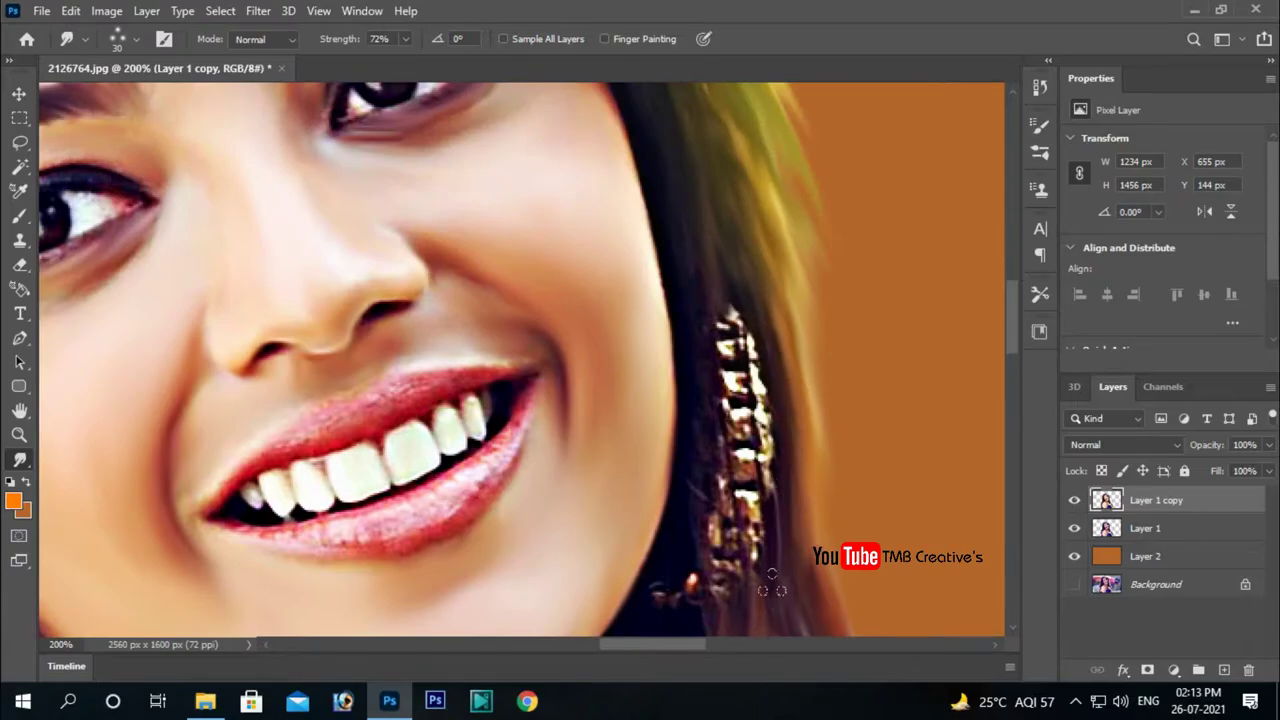
{"action": "scroll", "coordinate": [772, 580], "scroll_direction": "down", "scroll_amount": 5}
{"action": "scroll", "coordinate": [772, 580], "scroll_direction": "right", "scroll_amount": 2}
{"action": "scroll", "coordinate": [660, 480], "scroll_direction": "up", "scroll_amount": 5}
{"action": "scroll", "coordinate": [600, 430], "scroll_direction": "down", "scroll_amount": 4}
{"action": "scroll", "coordinate": [555, 380], "scroll_direction": "up", "scroll_amount": 4}
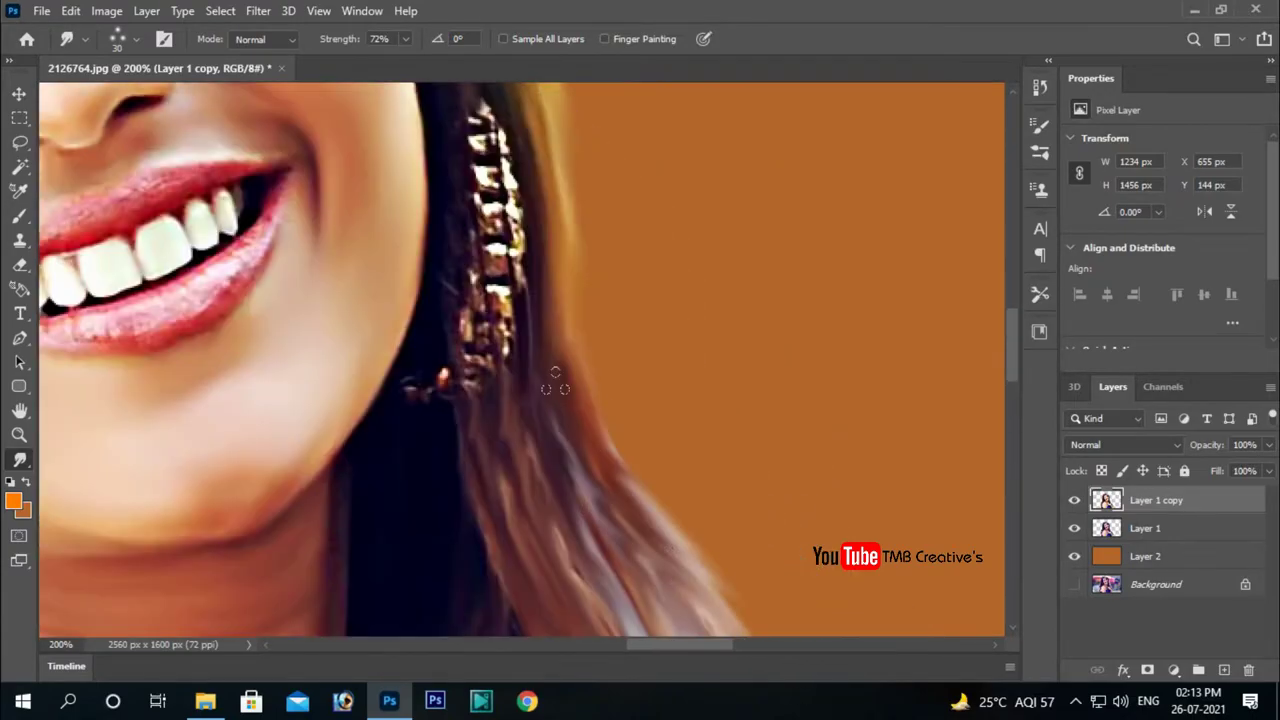
{"action": "scroll", "coordinate": [555, 380], "scroll_direction": "up", "scroll_amount": 2}
{"action": "scroll", "coordinate": [614, 537], "scroll_direction": "down", "scroll_amount": 3}
{"action": "scroll", "coordinate": [600, 450], "scroll_direction": "up", "scroll_amount": 3}
{"action": "scroll", "coordinate": [585, 322], "scroll_direction": "down", "scroll_amount": 3}
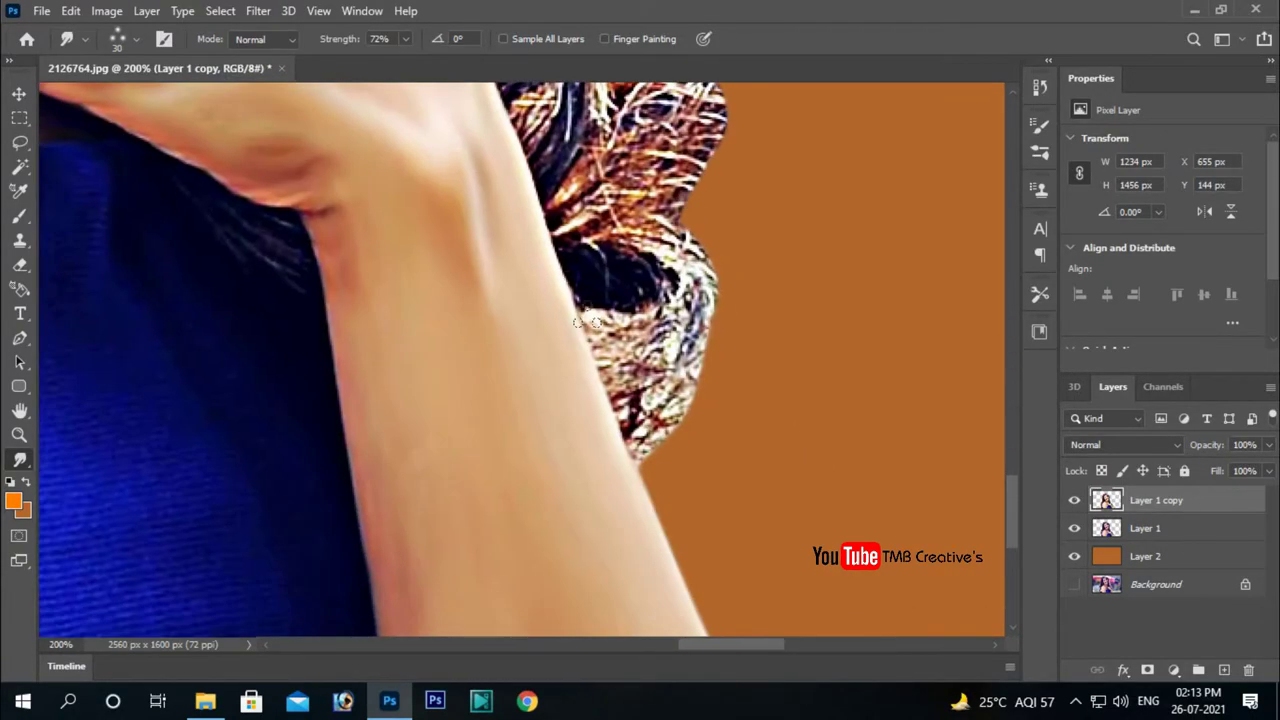
{"action": "mouse_move", "coordinate": [585, 322]}
{"action": "left_mouse_down"}
{"action": "mouse_move", "coordinate": [690, 300]}
{"action": "mouse_move", "coordinate": [600, 350]}
{"action": "mouse_move", "coordinate": [680, 420]}
{"action": "left_mouse_up"}
{"action": "scroll", "coordinate": [650, 350], "scroll_direction": "up", "scroll_amount": 3}
{"action": "mouse_move", "coordinate": [650, 350]}
{"action": "left_mouse_down"}
{"action": "mouse_move", "coordinate": [648, 318]}
{"action": "mouse_move", "coordinate": [614, 311]}
{"action": "mouse_move", "coordinate": [700, 430]}
{"action": "left_mouse_up"}
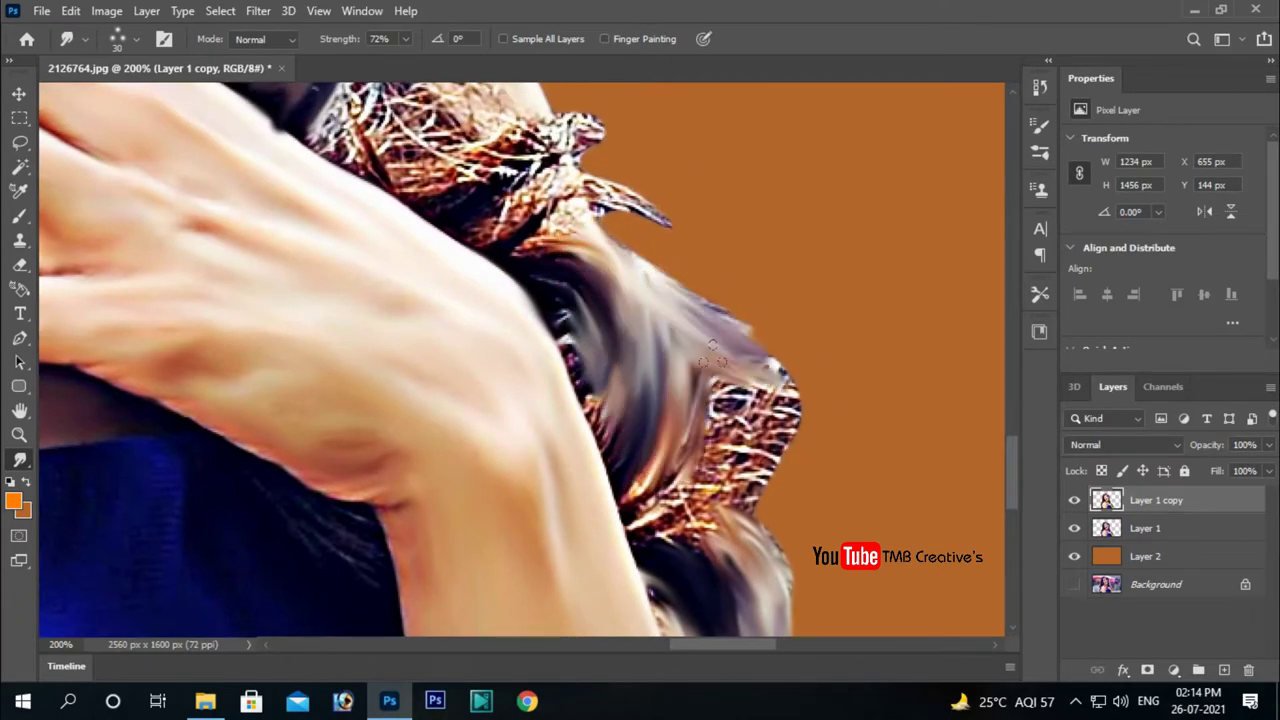
{"action": "left_click_drag", "start_coordinate": [712, 355], "coordinate": [722, 488]}
- Smudge more hair strands over the background and smear hair across the watch bracelet
{"action": "scroll", "coordinate": [733, 458], "scroll_direction": "up", "scroll_amount": 4}
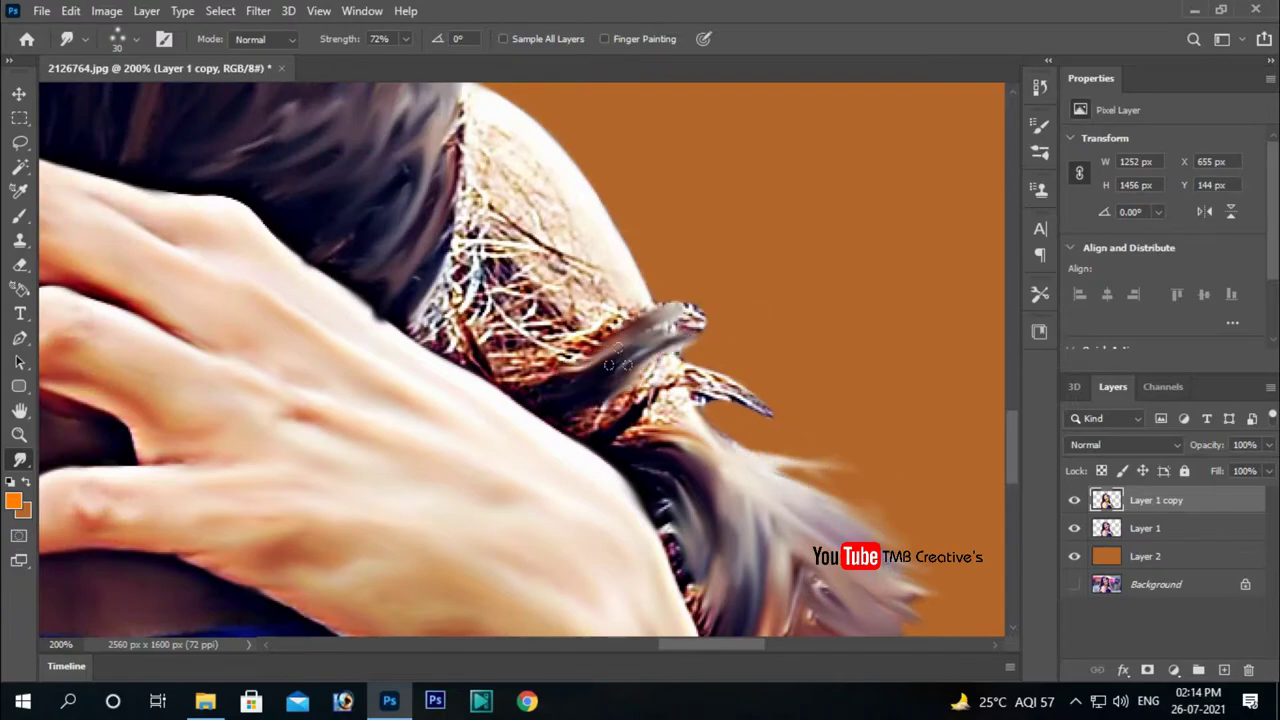
{"action": "left_click_drag", "start_coordinate": [617, 365], "coordinate": [780, 410]}
{"action": "scroll", "coordinate": [617, 380], "scroll_direction": "up", "scroll_amount": 3}
{"action": "left_click_drag", "start_coordinate": [650, 440], "coordinate": [558, 330]}
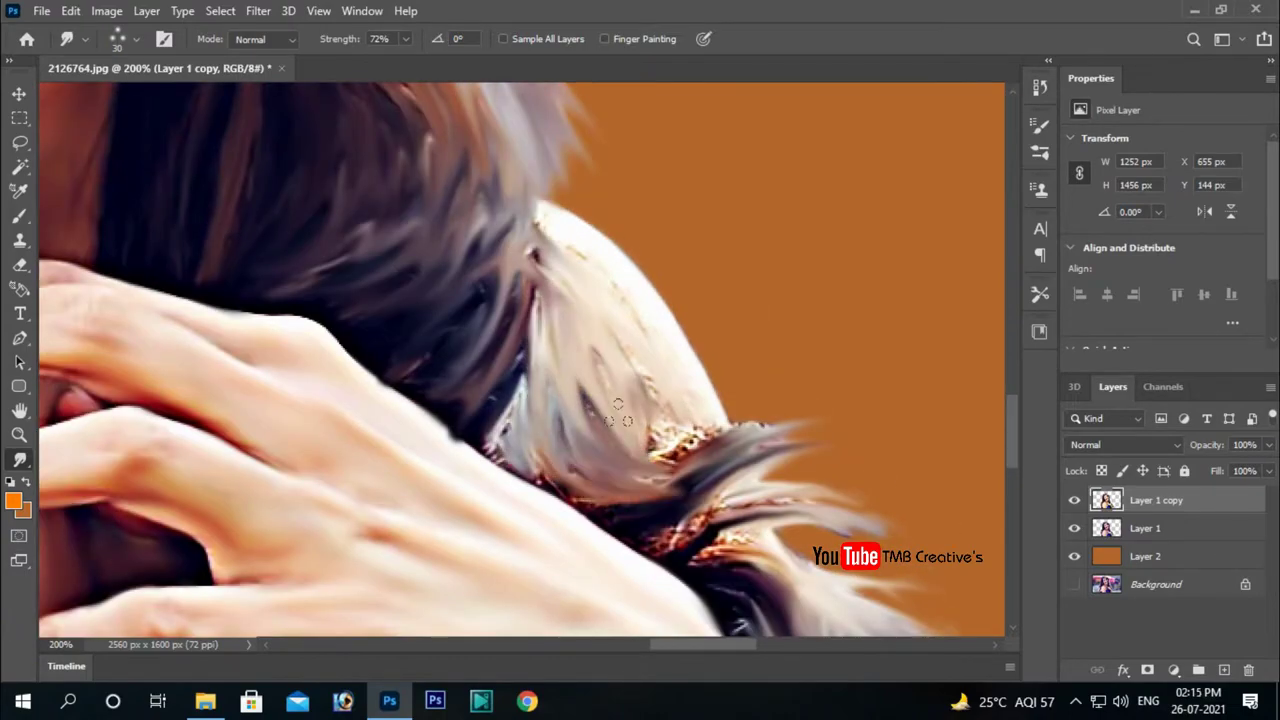
{"action": "scroll", "coordinate": [652, 484], "scroll_direction": "up", "scroll_amount": 2}
{"action": "scroll", "coordinate": [652, 484], "scroll_direction": "down", "scroll_amount": 2}
{"action": "scroll", "coordinate": [697, 358], "scroll_direction": "up", "scroll_amount": 3}
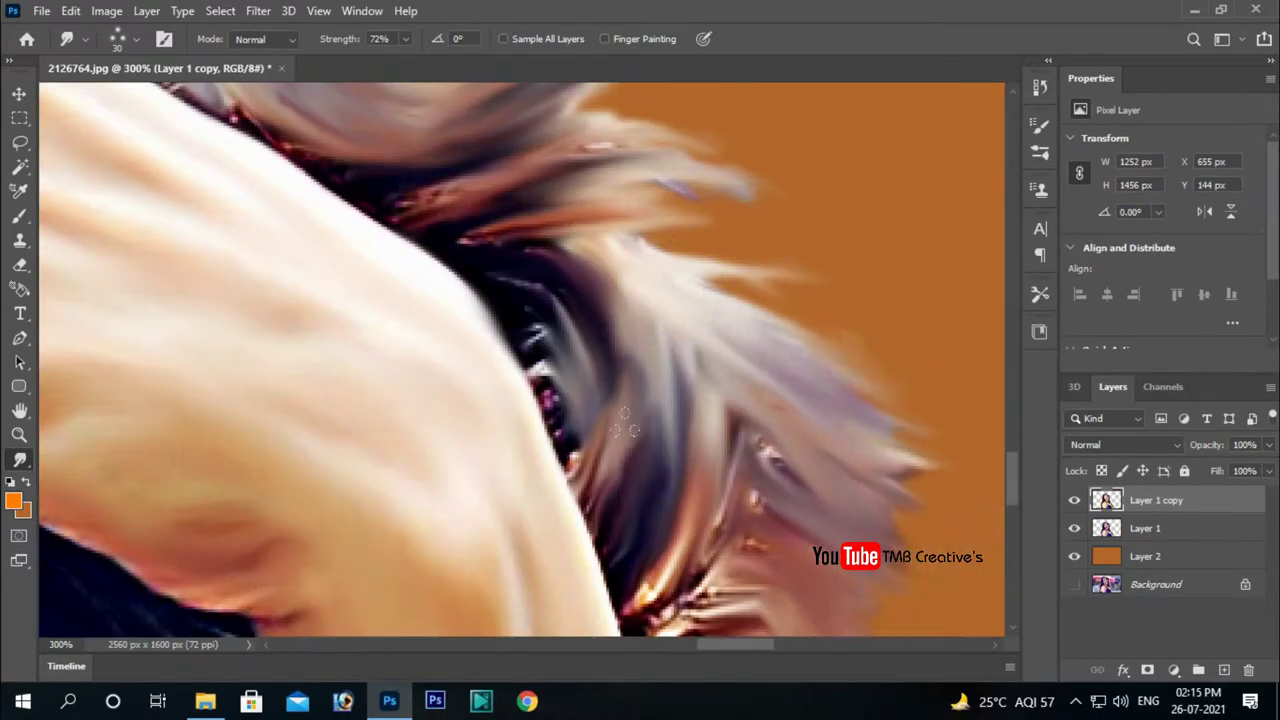
{"action": "scroll", "coordinate": [693, 352], "scroll_direction": "down", "scroll_amount": 4}
{"action": "scroll", "coordinate": [480, 345], "scroll_direction": "up", "scroll_amount": 3}
{"action": "scroll", "coordinate": [600, 450], "scroll_direction": "up", "scroll_amount": 3}
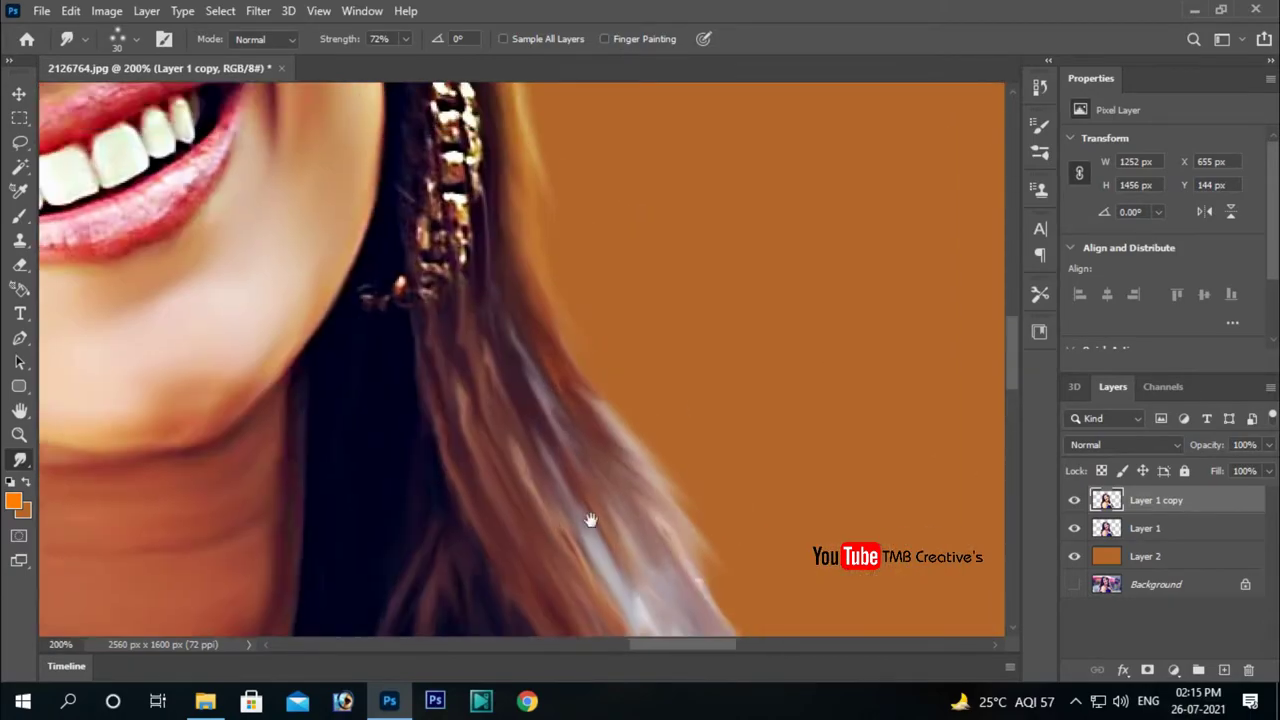
{"action": "scroll", "coordinate": [563, 421], "scroll_direction": "down", "scroll_amount": 5}
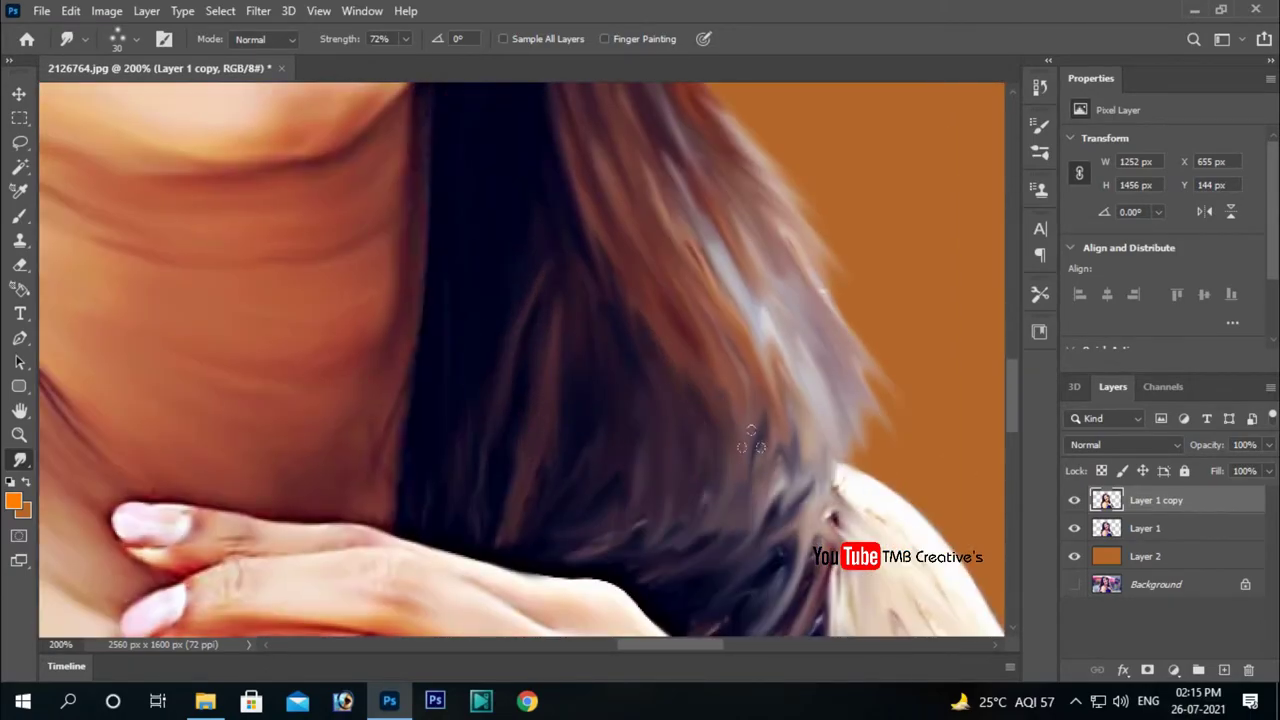
{"action": "scroll", "coordinate": [751, 440], "scroll_direction": "down", "scroll_amount": 4}
{"action": "scroll", "coordinate": [543, 550], "scroll_direction": "up", "scroll_amount": 4}
{"action": "scroll", "coordinate": [586, 430], "scroll_direction": "down", "scroll_amount": 3}
- Close the Brush Settings panel and zoom in on the hairline and parting above the forehead
{"action": "left_click", "coordinate": [1040, 123]}
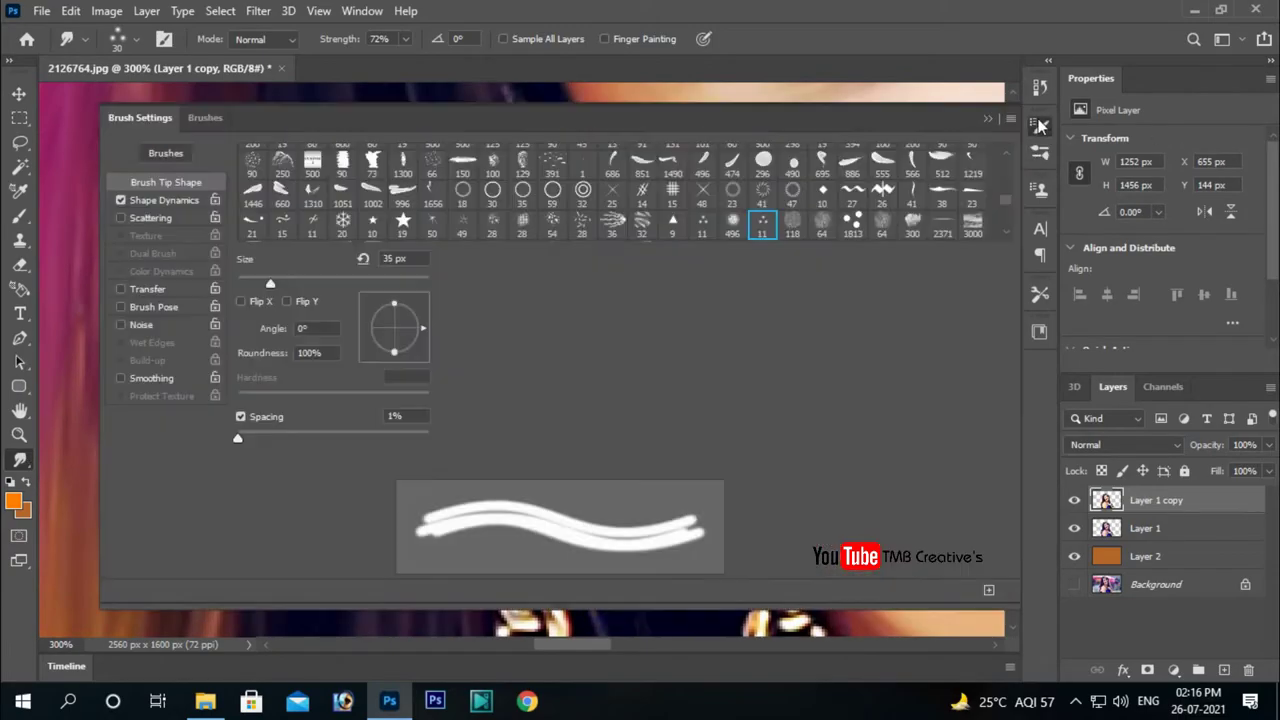
{"action": "left_click", "coordinate": [543, 149]}
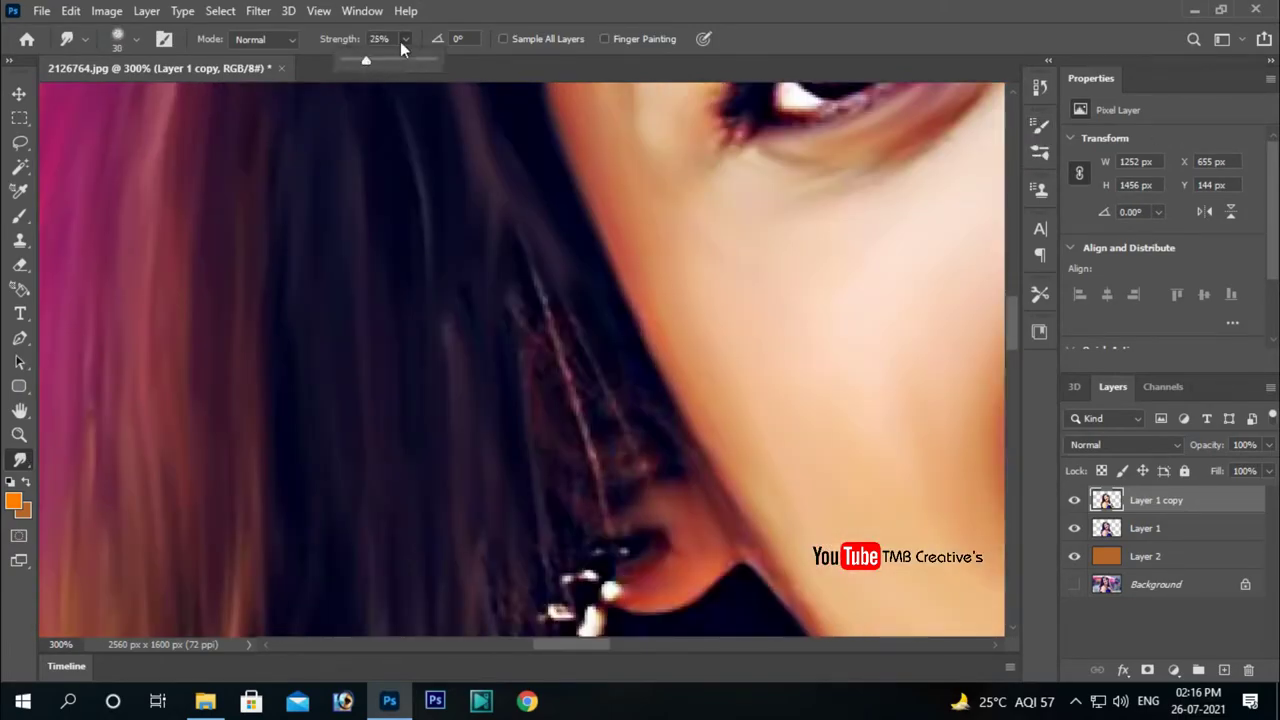
{"action": "scroll", "coordinate": [597, 493], "scroll_direction": "down", "scroll_amount": 3}
{"action": "scroll", "coordinate": [633, 362], "scroll_direction": "down", "scroll_amount": 1}
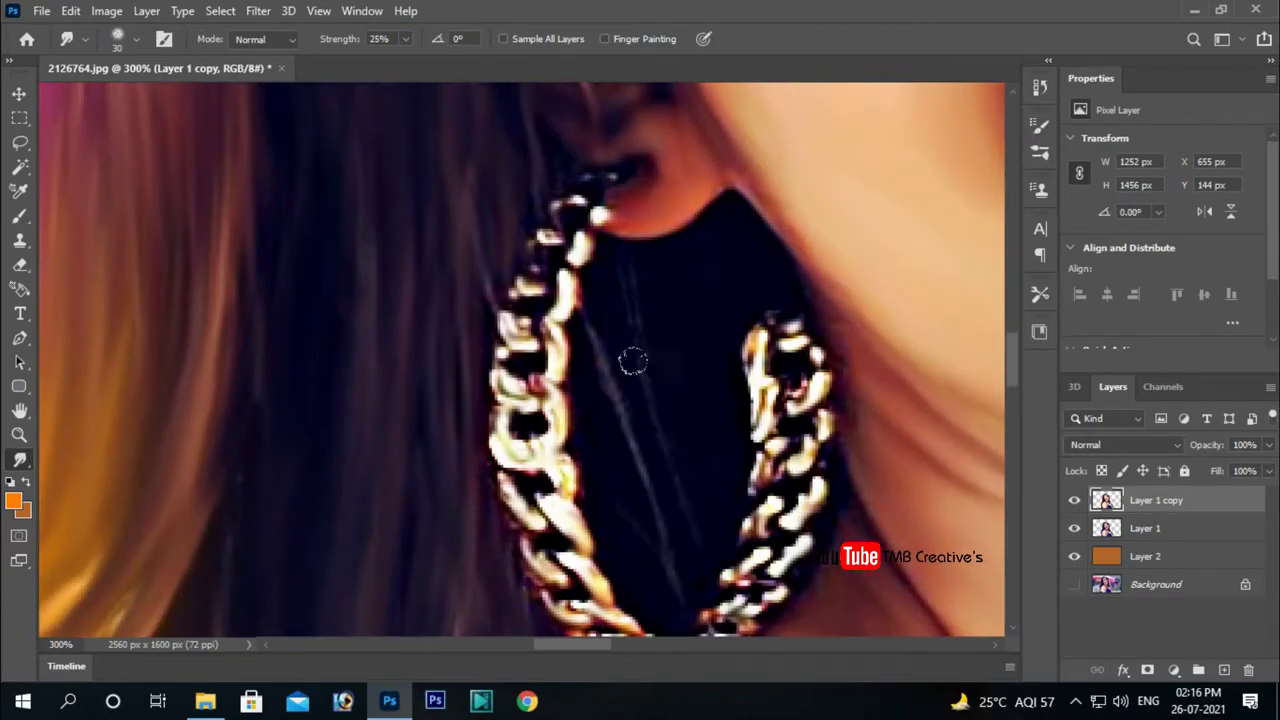
{"action": "scroll", "coordinate": [427, 328], "scroll_direction": "down", "scroll_amount": 1}
{"action": "left_click_drag", "start_coordinate": [225, 547], "coordinate": [698, 168]}
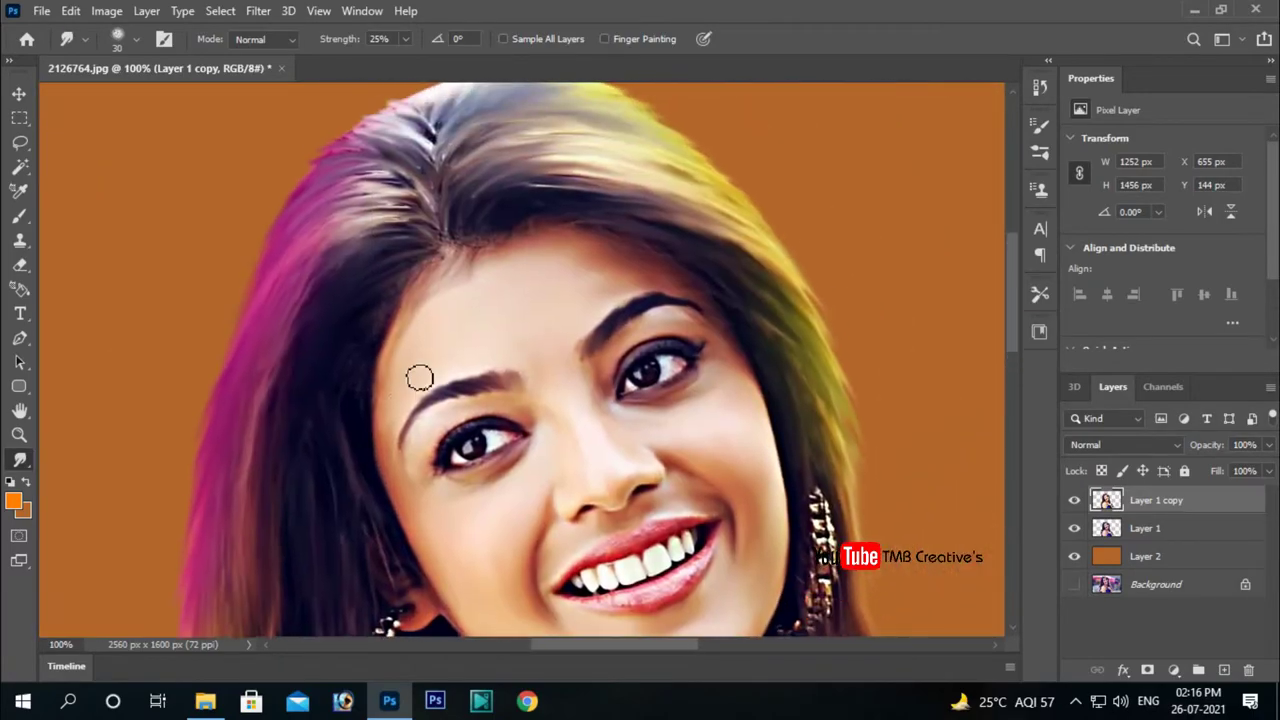
{"action": "left_click_drag", "start_coordinate": [382, 537], "coordinate": [450, 471]}
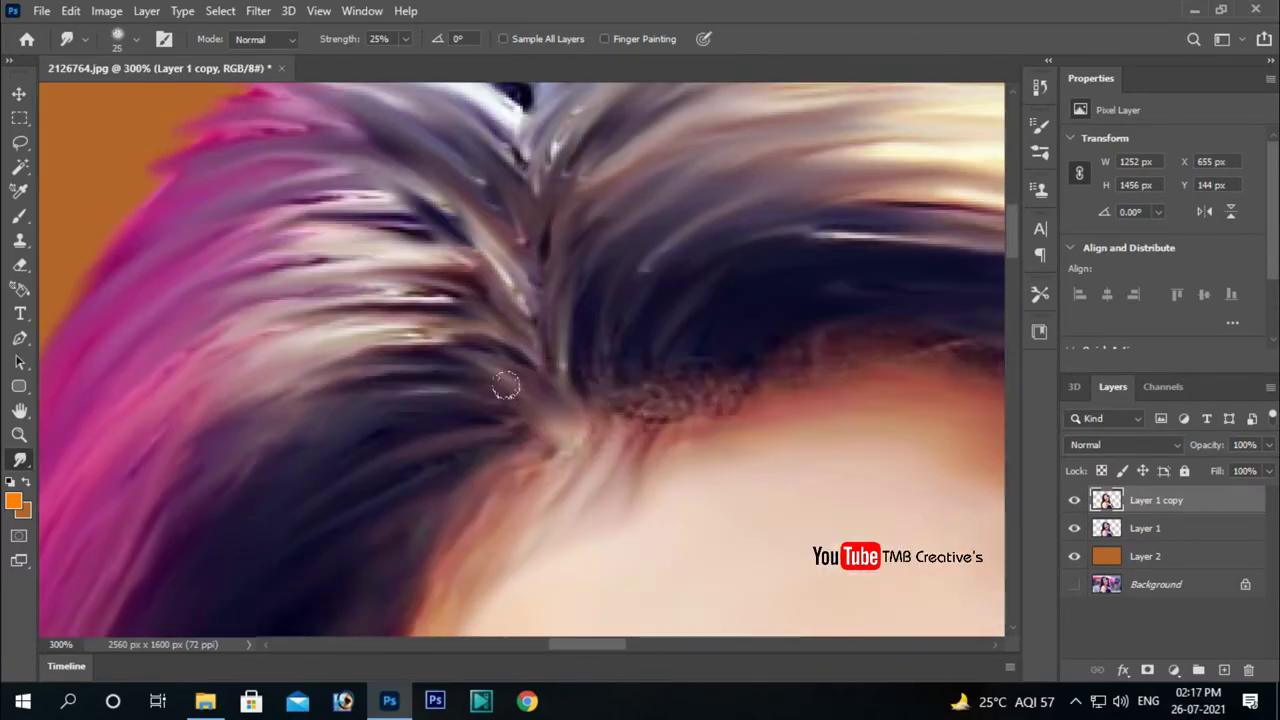
{"action": "scroll", "coordinate": [663, 368], "scroll_direction": "right", "scroll_amount": 3}
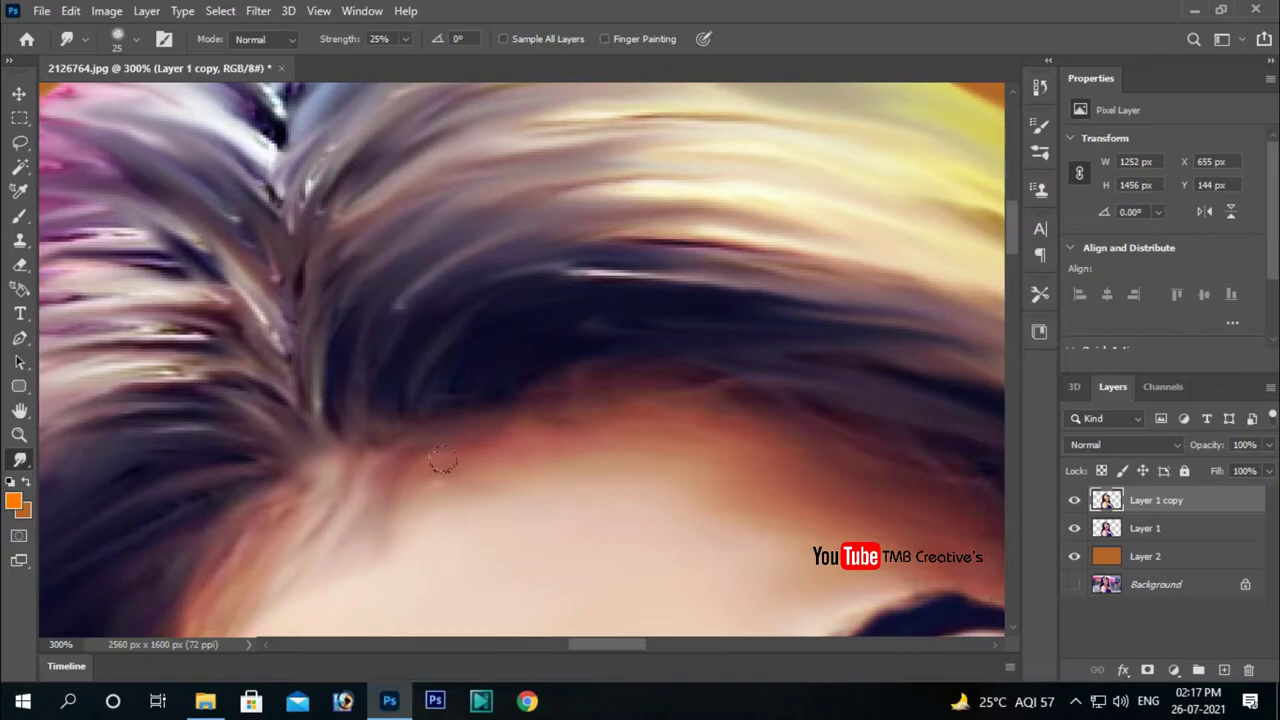
{"action": "scroll", "coordinate": [236, 322], "scroll_direction": "up", "scroll_amount": 2}
{"action": "scroll", "coordinate": [302, 318], "scroll_direction": "down", "scroll_amount": 1}
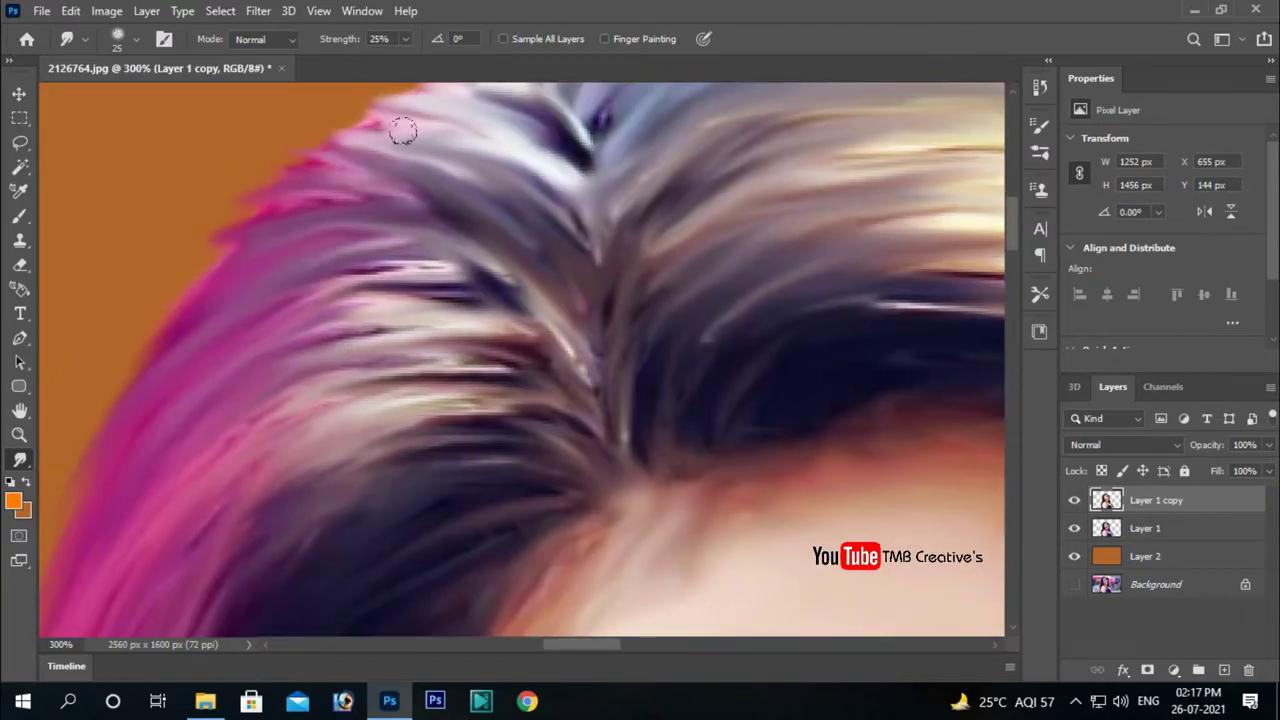
{"action": "scroll", "coordinate": [400, 123], "scroll_direction": "down", "scroll_amount": 1}
- Shrink the Smudge brush to size 15 and smudge the lip edges
{"action": "scroll", "coordinate": [669, 306], "scroll_direction": "down", "scroll_amount": 2}
{"action": "scroll", "coordinate": [669, 306], "scroll_direction": "down", "scroll_amount": 1}
{"action": "scroll", "coordinate": [683, 429], "scroll_direction": "up", "scroll_amount": 4}
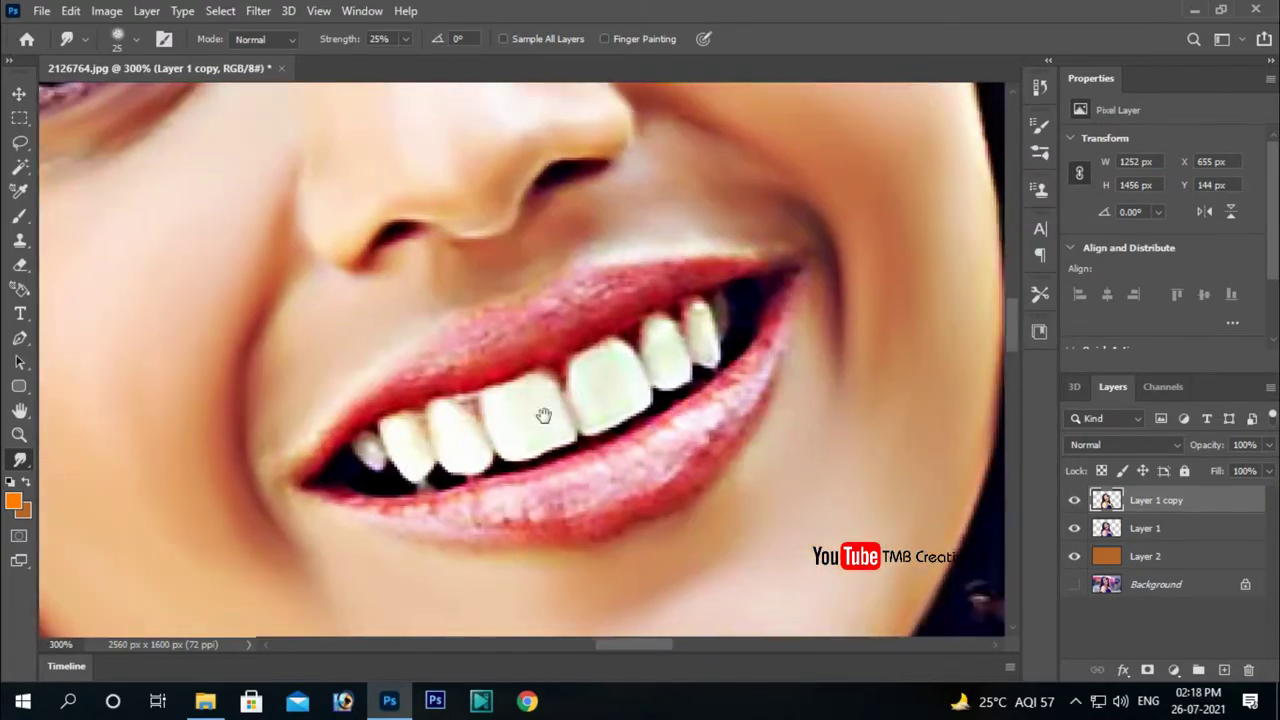
{"action": "scroll", "coordinate": [557, 423], "scroll_direction": "up", "scroll_amount": 2}
{"action": "scroll", "coordinate": [380, 306], "scroll_direction": "right", "scroll_amount": 3}
{"action": "scroll", "coordinate": [729, 423], "scroll_direction": "down", "scroll_amount": 1}
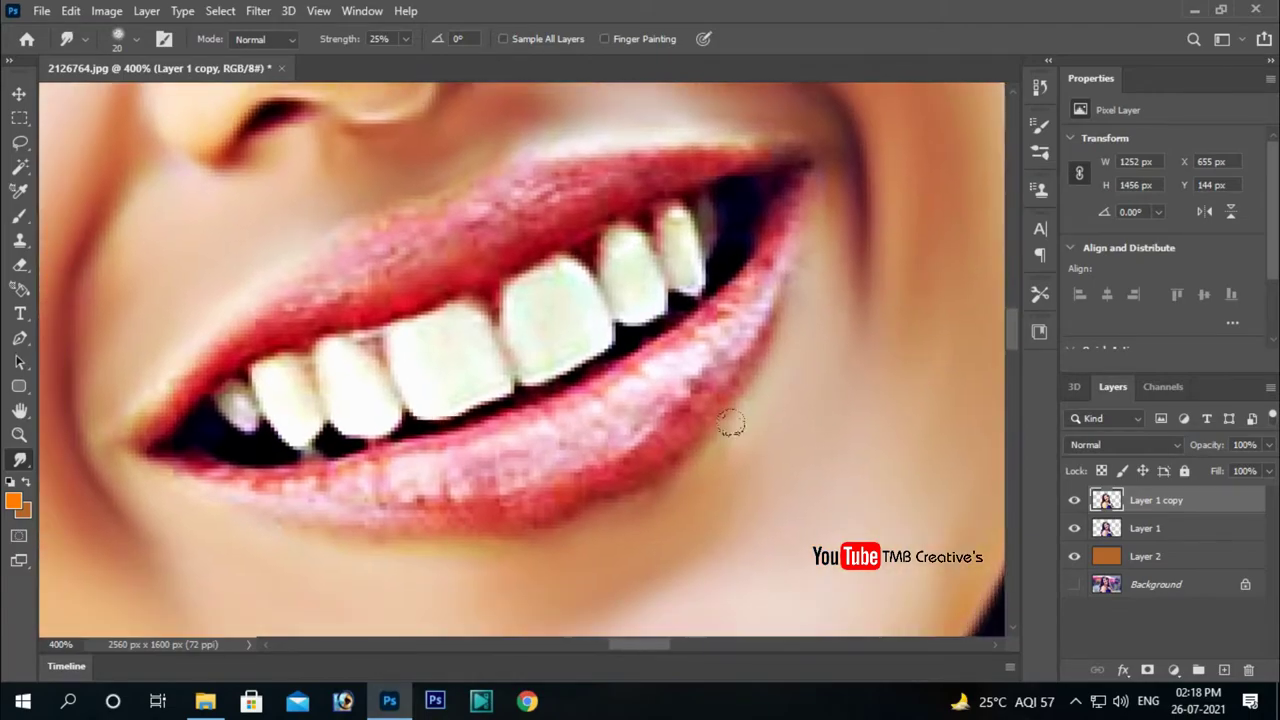
{"action": "scroll", "coordinate": [564, 484], "scroll_direction": "down", "scroll_amount": 1}
{"action": "scroll", "coordinate": [533, 200], "scroll_direction": "up", "scroll_amount": 2}
{"action": "scroll", "coordinate": [460, 322], "scroll_direction": "right", "scroll_amount": 2}
{"action": "key", "text": "bracketleft"}
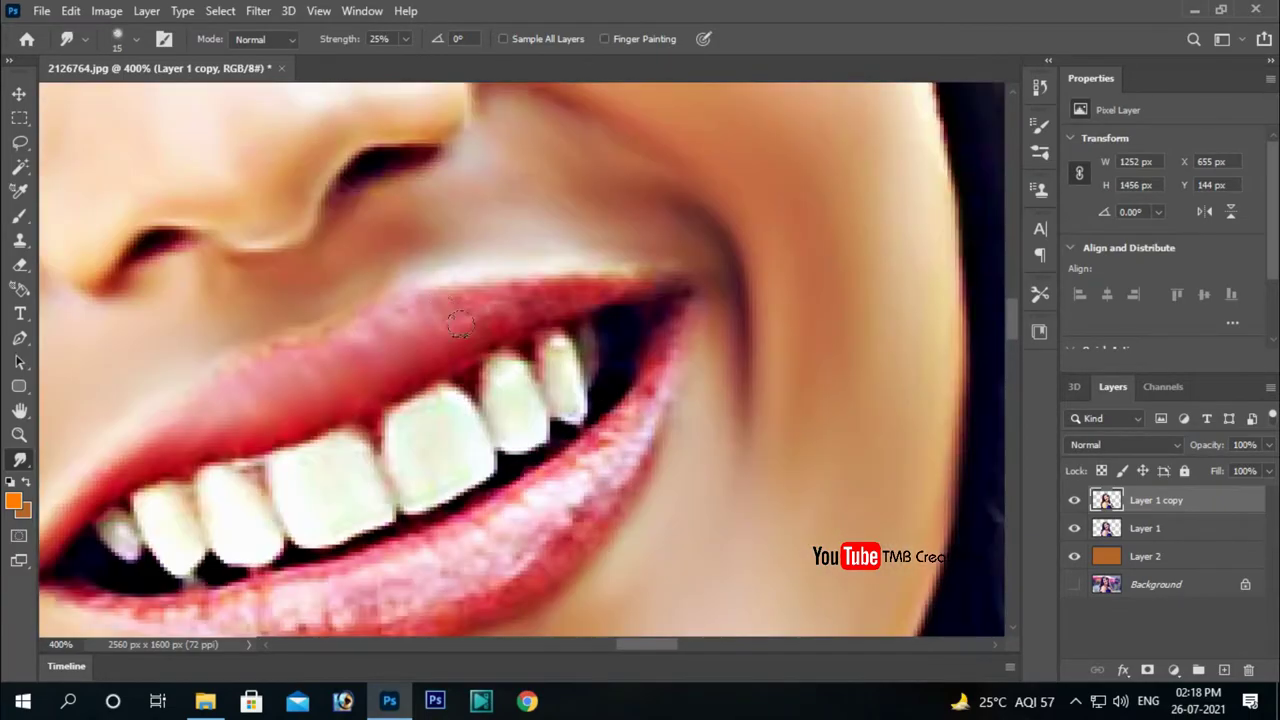
- Zoom further into the teeth, smooth them, and return to the whole face
{"action": "scroll", "coordinate": [440, 380], "scroll_direction": "down", "scroll_amount": 2}
{"action": "scroll", "coordinate": [458, 438], "scroll_direction": "left", "scroll_amount": 2}
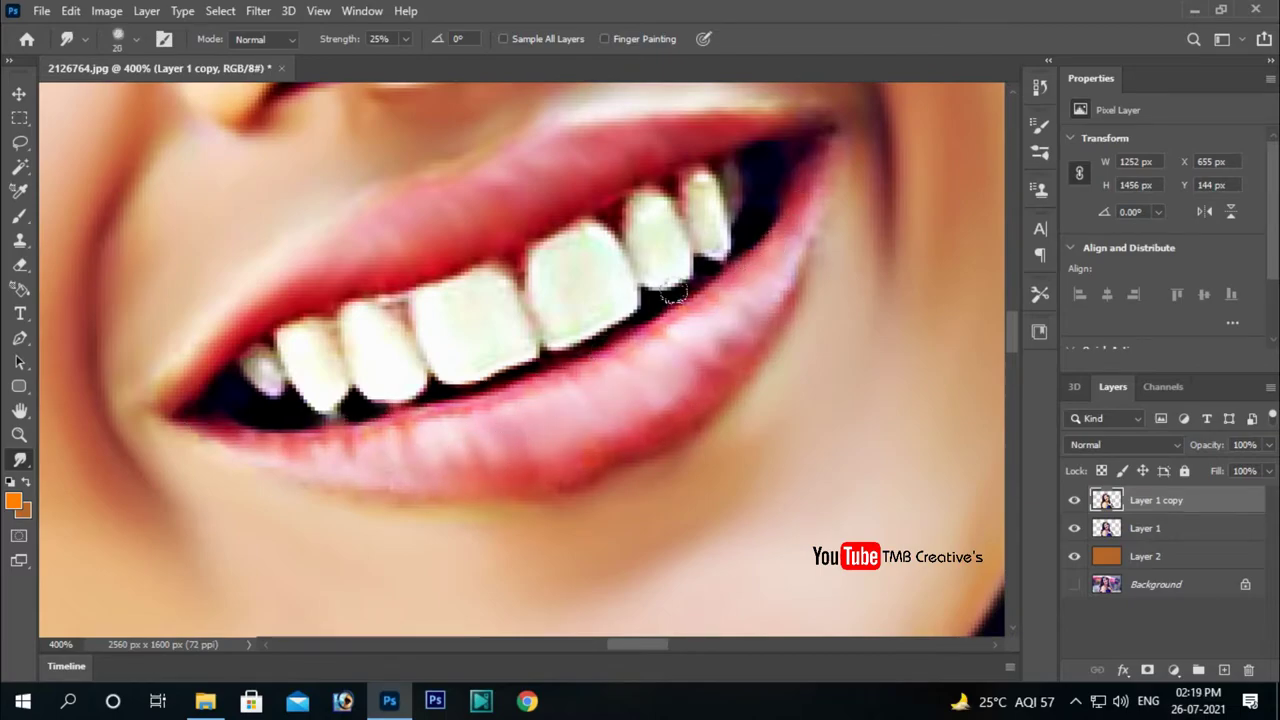
{"action": "key", "text": "ctrl+plus"}
{"action": "key", "text": "ctrl+plus"}
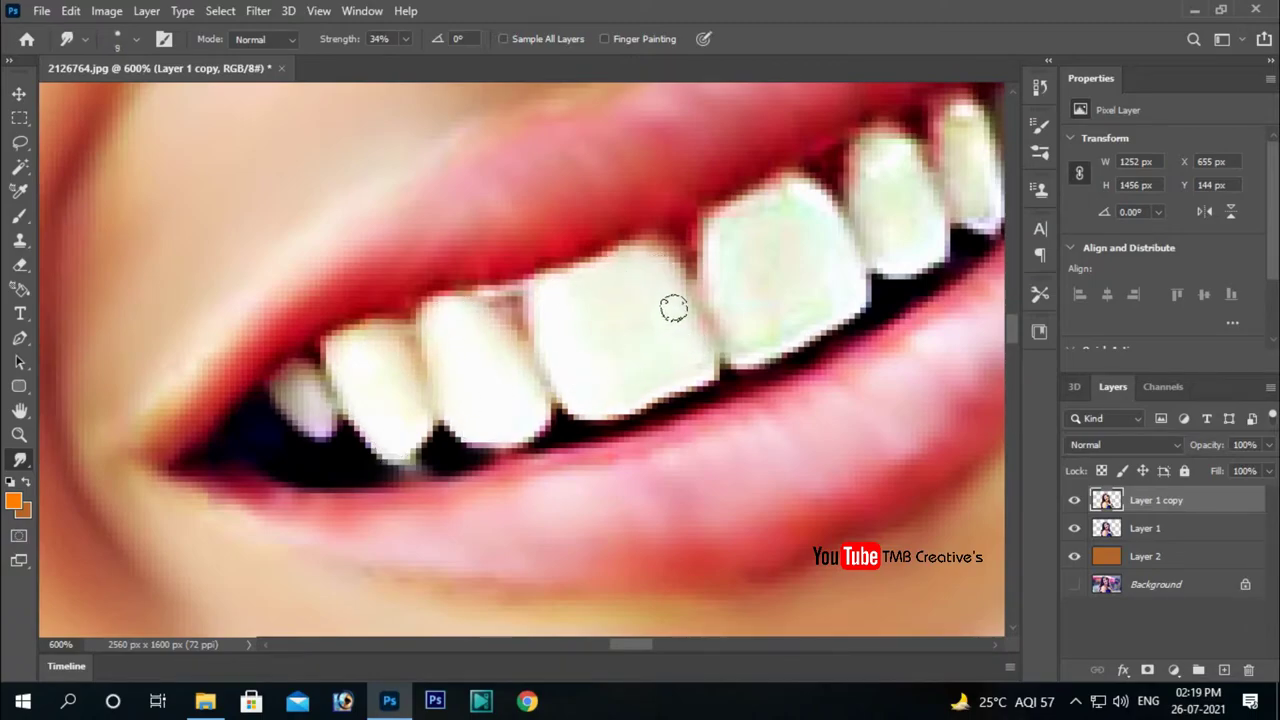
{"action": "scroll", "coordinate": [673, 308], "scroll_direction": "right", "scroll_amount": 2}
{"action": "scroll", "coordinate": [643, 280], "scroll_direction": "up", "scroll_amount": 2}
{"action": "scroll", "coordinate": [560, 290], "scroll_direction": "down", "scroll_amount": 4}
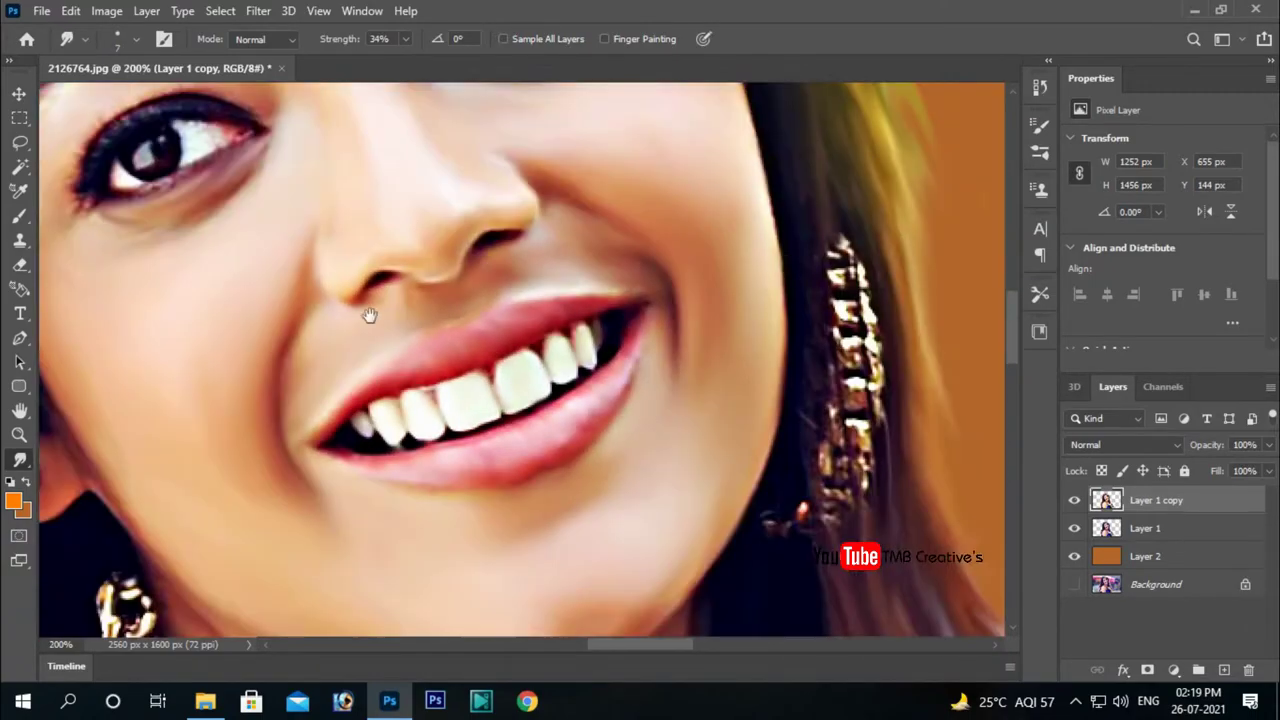
{"action": "scroll", "coordinate": [420, 390], "scroll_direction": "up", "scroll_amount": 4}
{"action": "scroll", "coordinate": [631, 408], "scroll_direction": "down", "scroll_amount": 5}
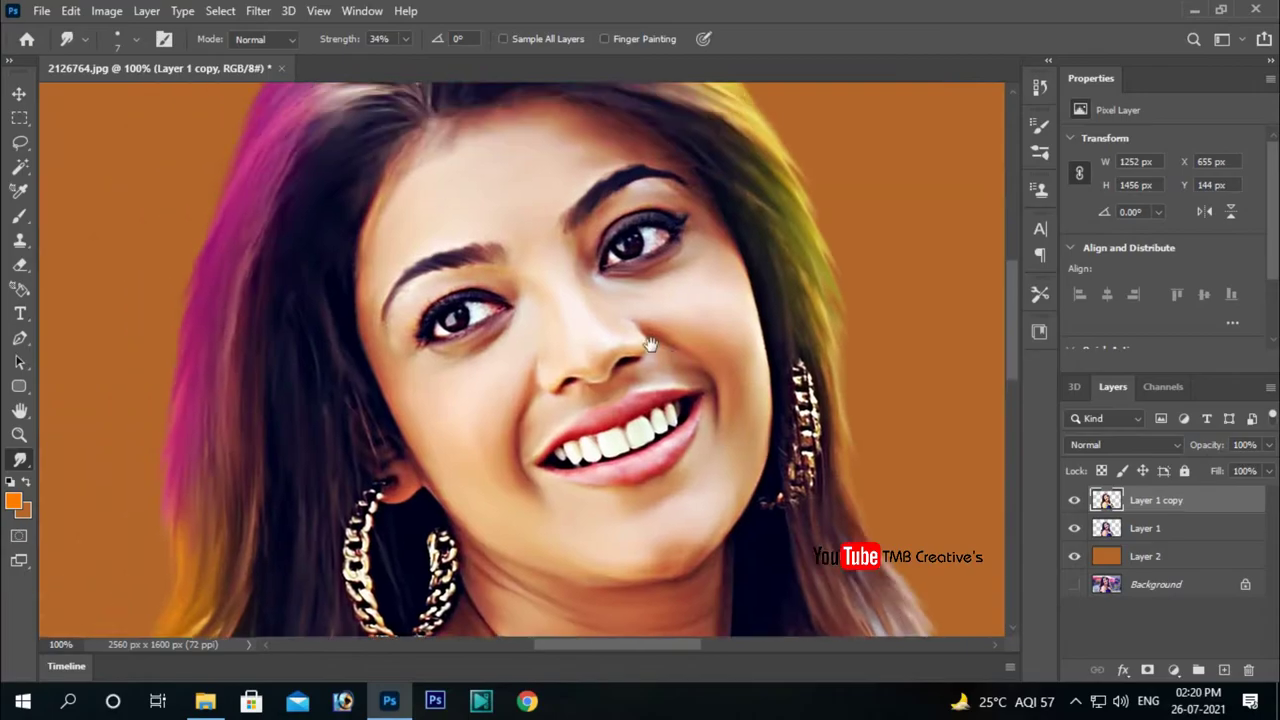
- Shift the midtones toward blue with Colour Balance, Yellow/Blue at -23
{"action": "key", "text": "ctrl+b"}
{"action": "left_click_drag", "start_coordinate": [828, 281], "coordinate": [748, 289]}
{"action": "left_click_drag", "start_coordinate": [828, 238], "coordinate": [823, 240]}
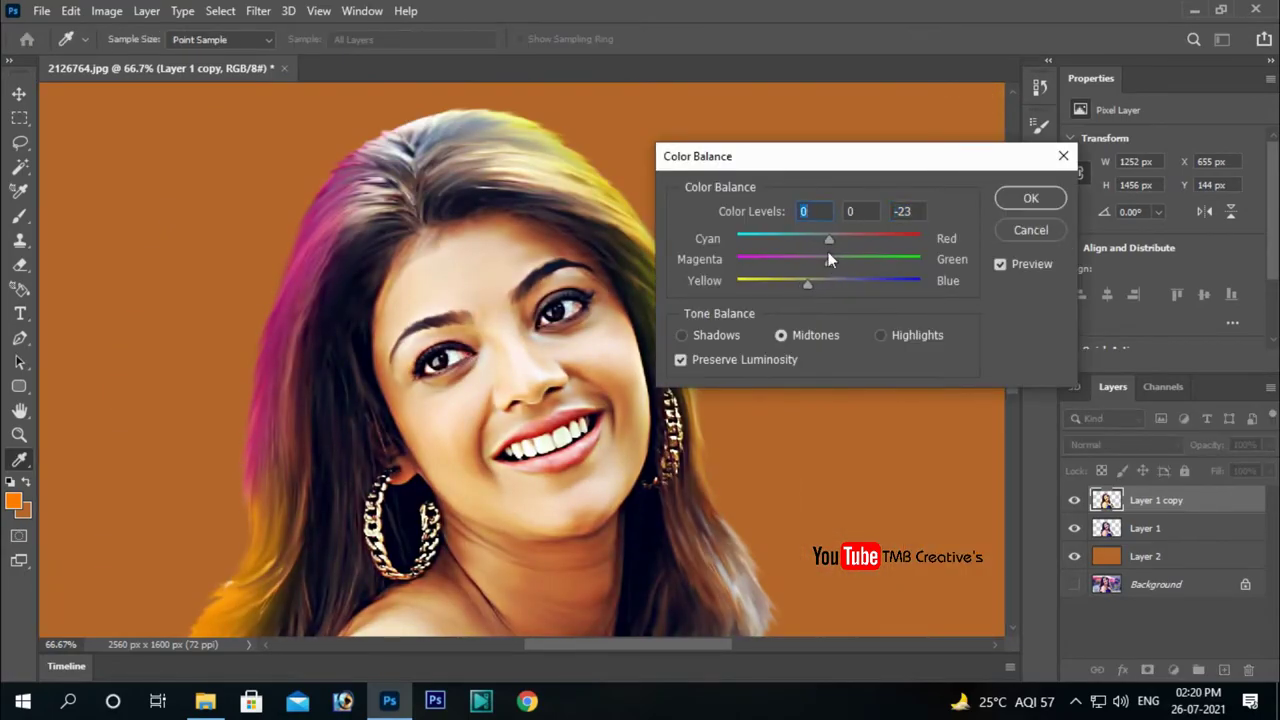
{"action": "key", "text": "Return"}
{"action": "scroll", "coordinate": [551, 216], "scroll_direction": "down", "scroll_amount": 2}
{"action": "scroll", "coordinate": [554, 265], "scroll_direction": "up", "scroll_amount": 2}
{"action": "scroll", "coordinate": [554, 265], "scroll_direction": "up", "scroll_amount": 2}
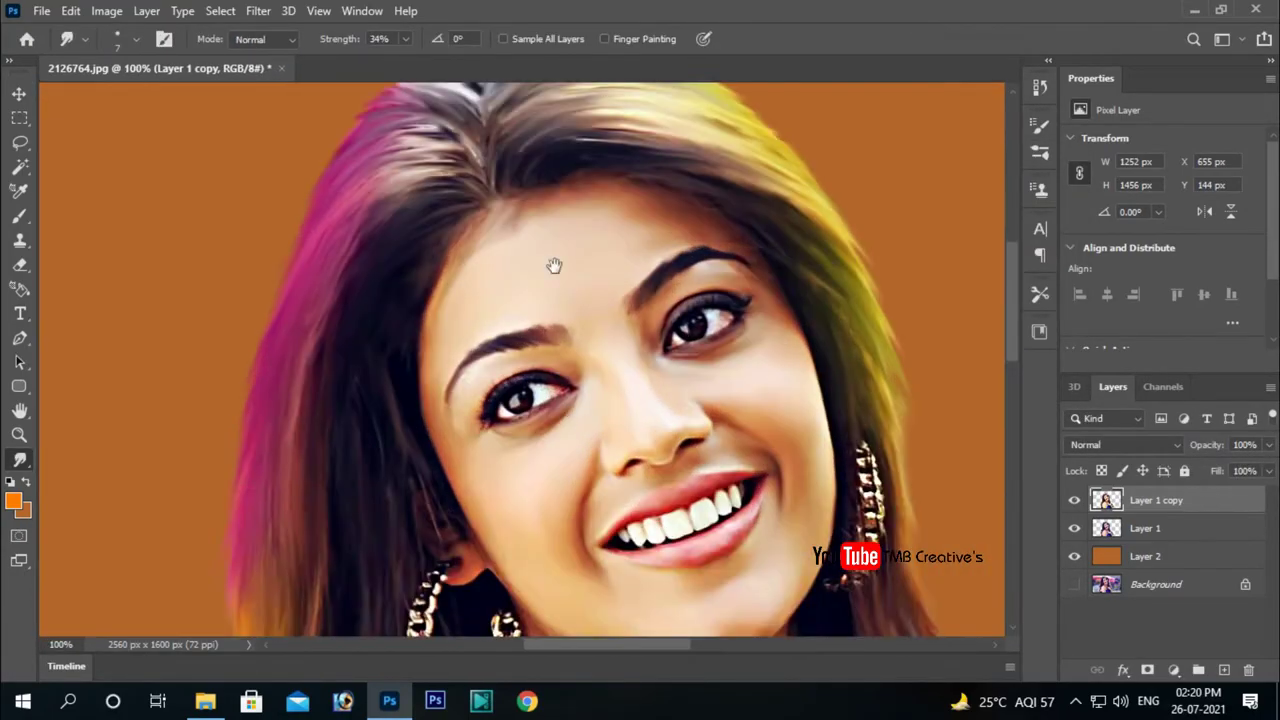
- Switch to the Brush tool, review its tip shape and shape dynamics, and set white as painting colour
{"action": "key", "text": "F5"}
{"action": "left_click", "coordinate": [157, 134]}
{"action": "left_click", "coordinate": [161, 200]}
{"action": "left_click", "coordinate": [13, 500]}
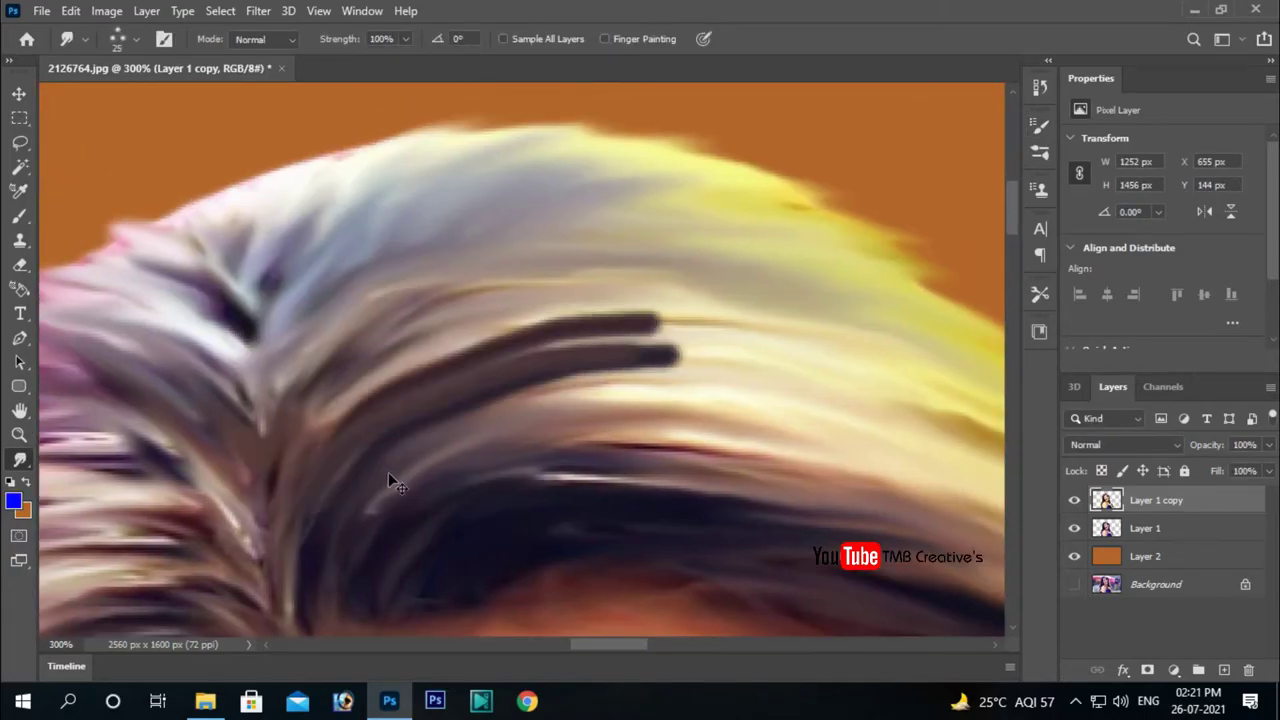
{"action": "key", "text": "b"}
{"action": "left_click", "coordinate": [1040, 152]}
{"action": "left_click", "coordinate": [140, 117]}
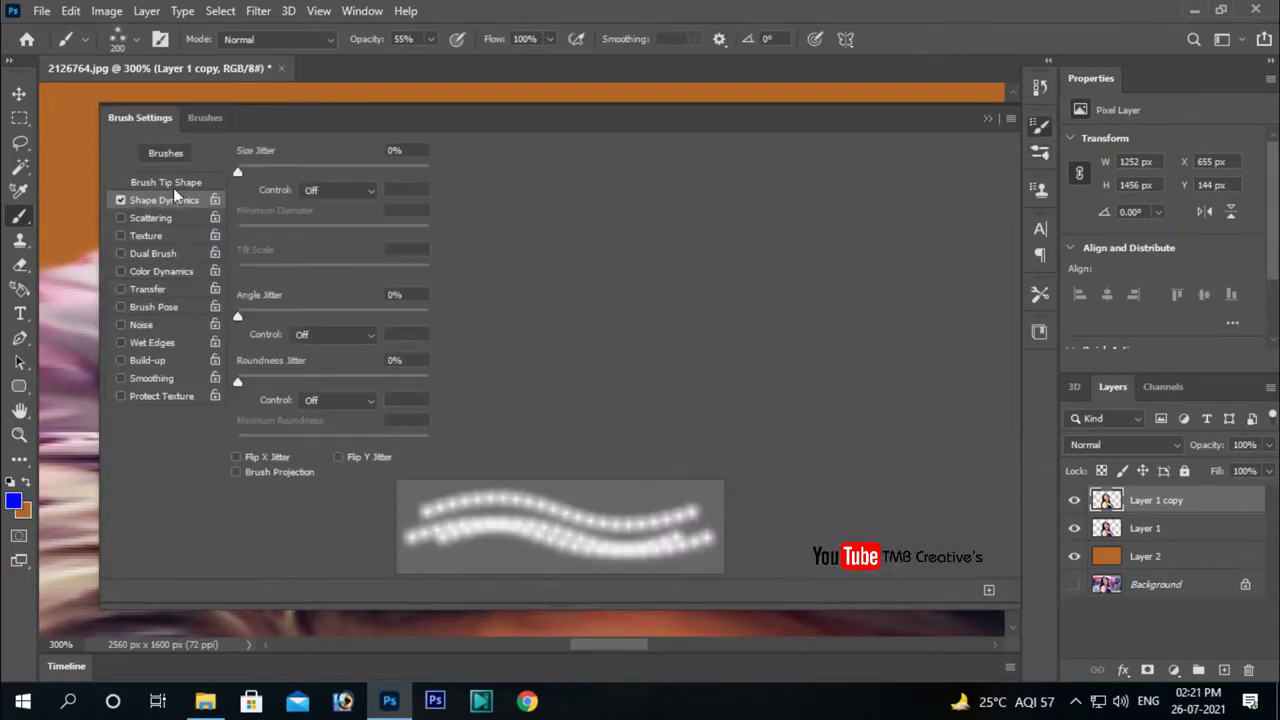
{"action": "left_click", "coordinate": [166, 182]}
{"action": "left_click", "coordinate": [164, 200]}
{"action": "left_click", "coordinate": [166, 182]}
{"action": "left_click", "coordinate": [1043, 135]}
{"action": "mouse_move", "coordinate": [400, 390]}
{"action": "left_mouse_down"}
{"action": "mouse_move", "coordinate": [345, 513]}
{"action": "mouse_move", "coordinate": [440, 350]}
{"action": "mouse_move", "coordinate": [605, 252]}
{"action": "left_mouse_up"}
- Choose the Hair 1 brush preset
{"action": "left_click", "coordinate": [1040, 152]}
{"action": "scroll", "coordinate": [581, 357], "scroll_direction": "down", "scroll_amount": 1}
{"action": "left_click", "coordinate": [1040, 152]}
{"action": "left_click", "coordinate": [1040, 152]}
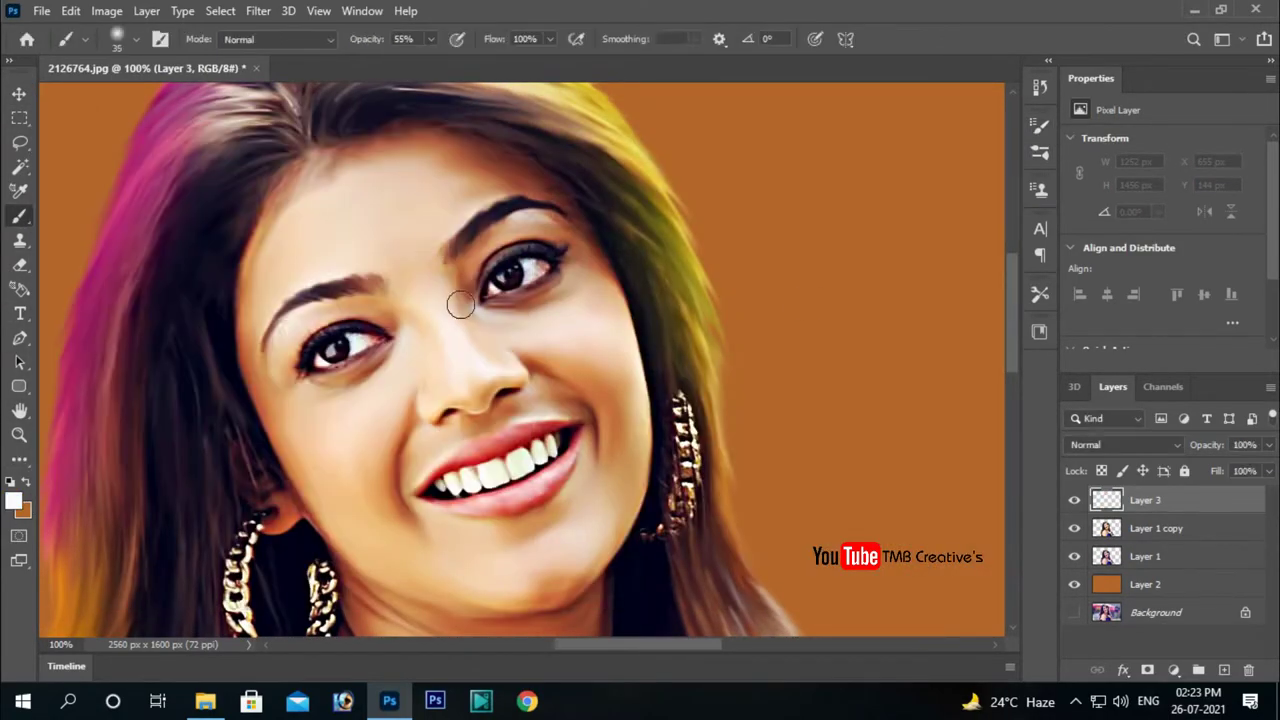
- Paint a soft white stroke on the face on Layer 3 and set Layer 3 to Multiply
{"action": "left_click_drag", "start_coordinate": [400, 420], "coordinate": [310, 500]}
{"action": "key", "text": "bracketright"}
{"action": "key", "text": "bracketright"}
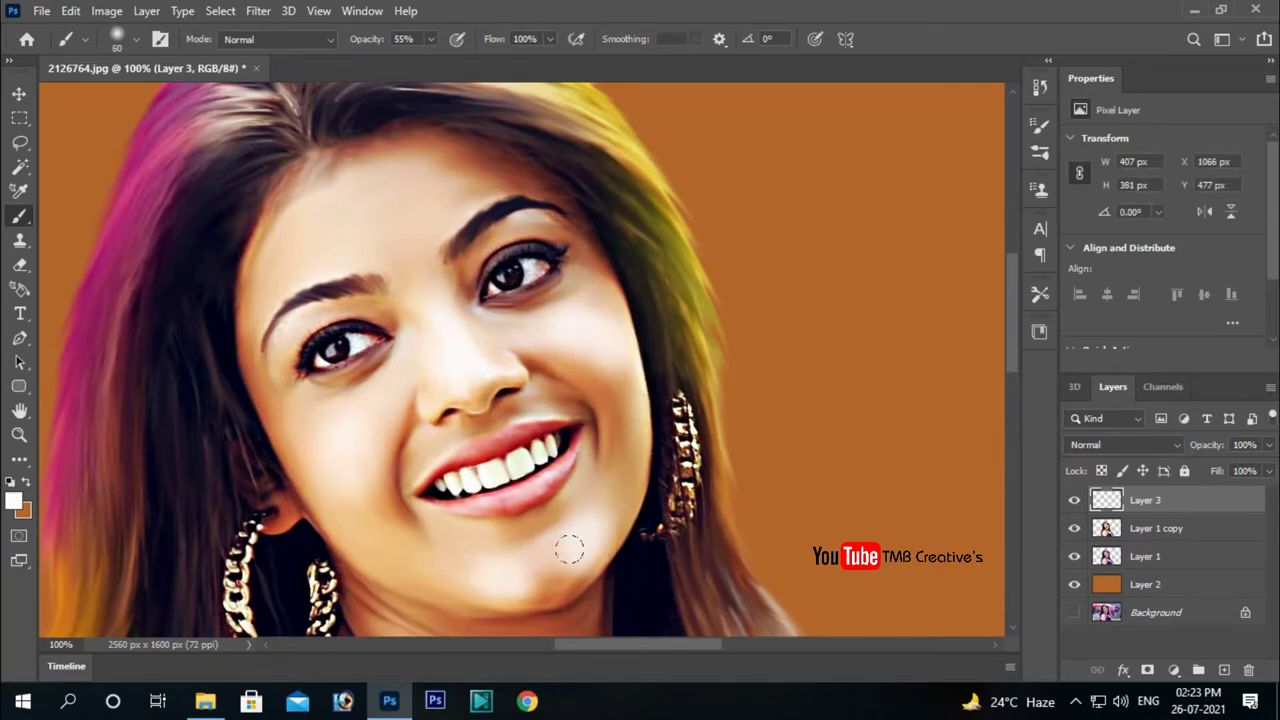
{"action": "left_click", "coordinate": [1125, 444]}
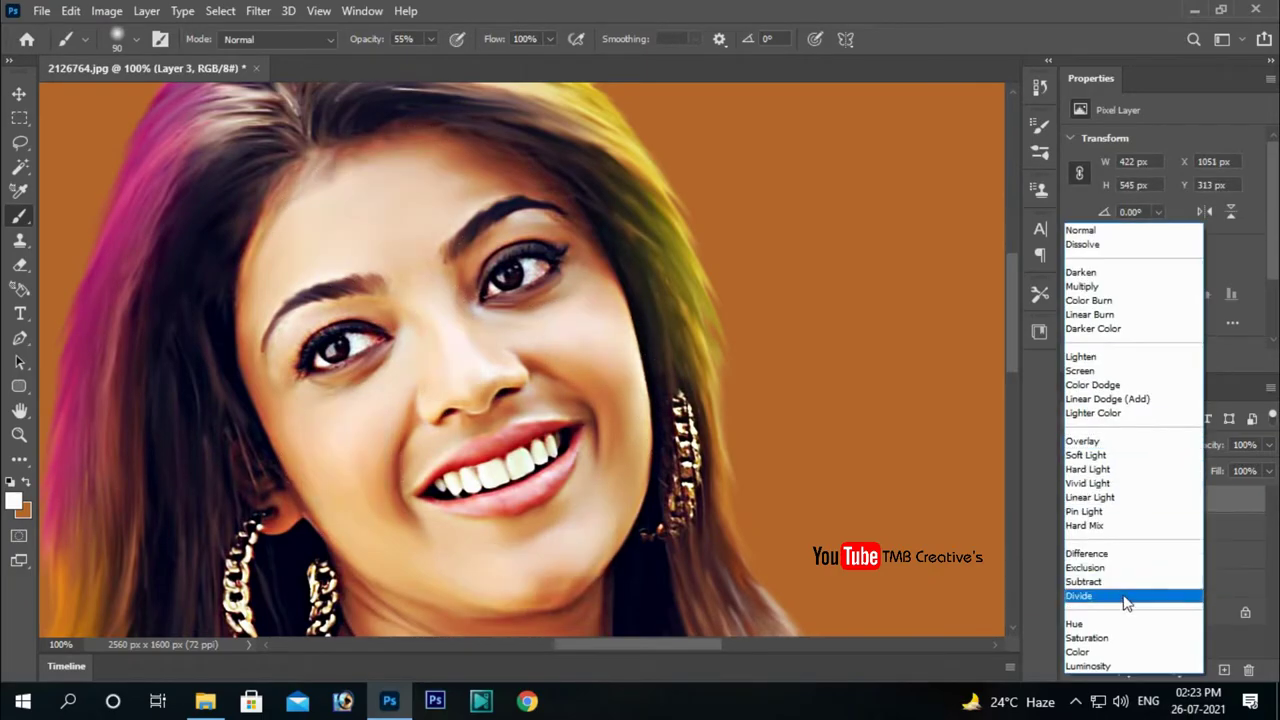
{"action": "left_click", "coordinate": [1111, 287]}
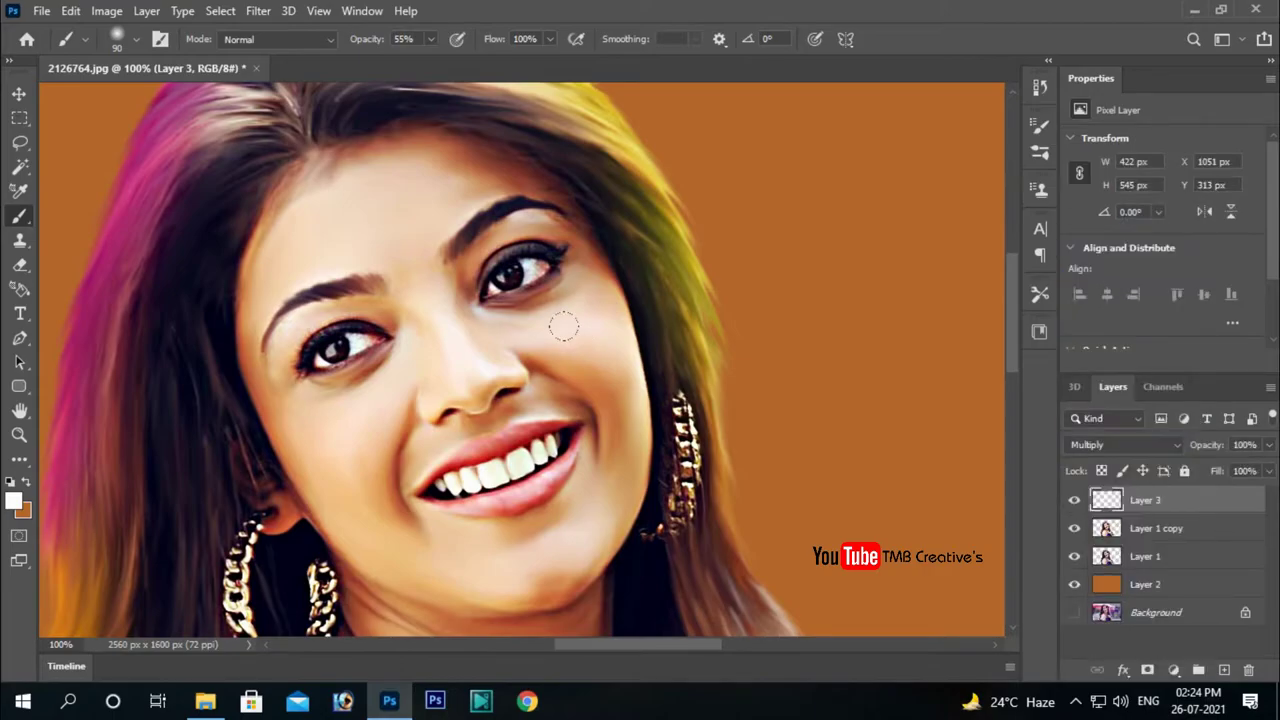
- Scroll and pan the view to bring the mouth into view
{"action": "scroll", "coordinate": [447, 337], "scroll_direction": "up", "scroll_amount": 2}
{"action": "scroll", "coordinate": [754, 389], "scroll_direction": "down", "scroll_amount": 3}
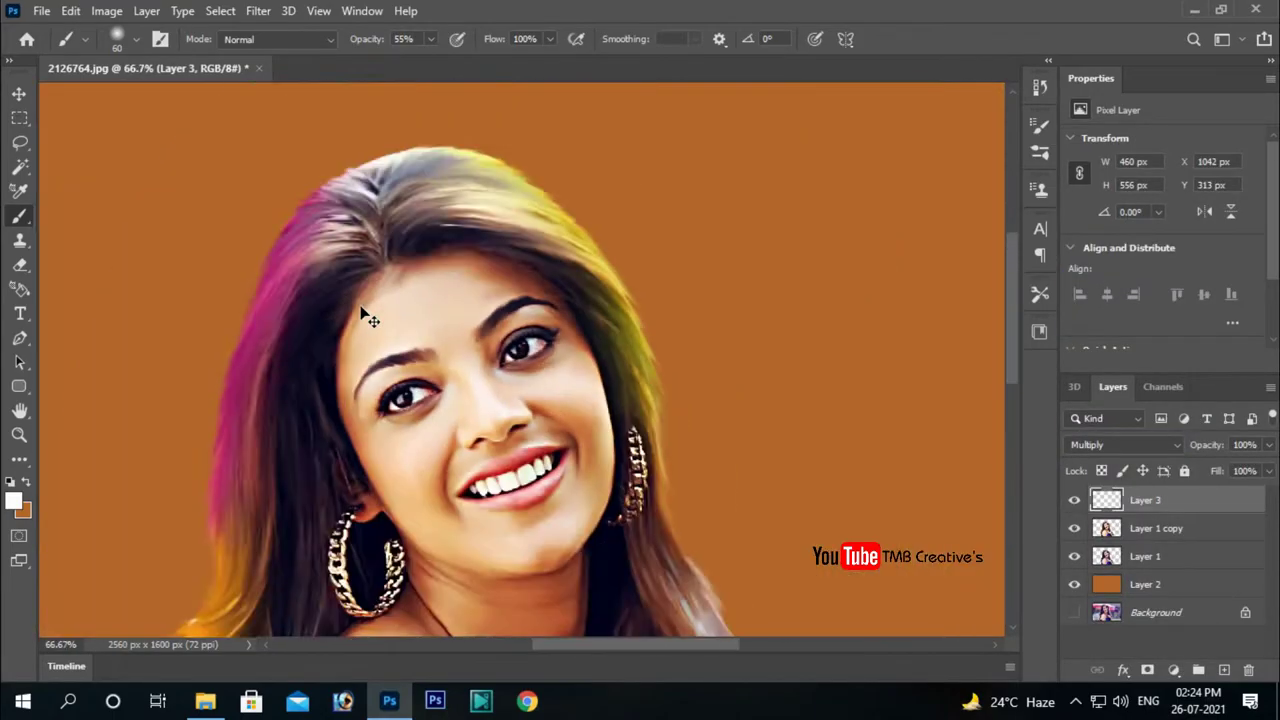
{"action": "scroll", "coordinate": [371, 317], "scroll_direction": "down", "scroll_amount": 2}
{"action": "scroll", "coordinate": [431, 424], "scroll_direction": "up", "scroll_amount": 2}
{"action": "scroll", "coordinate": [431, 424], "scroll_direction": "down", "scroll_amount": 1}
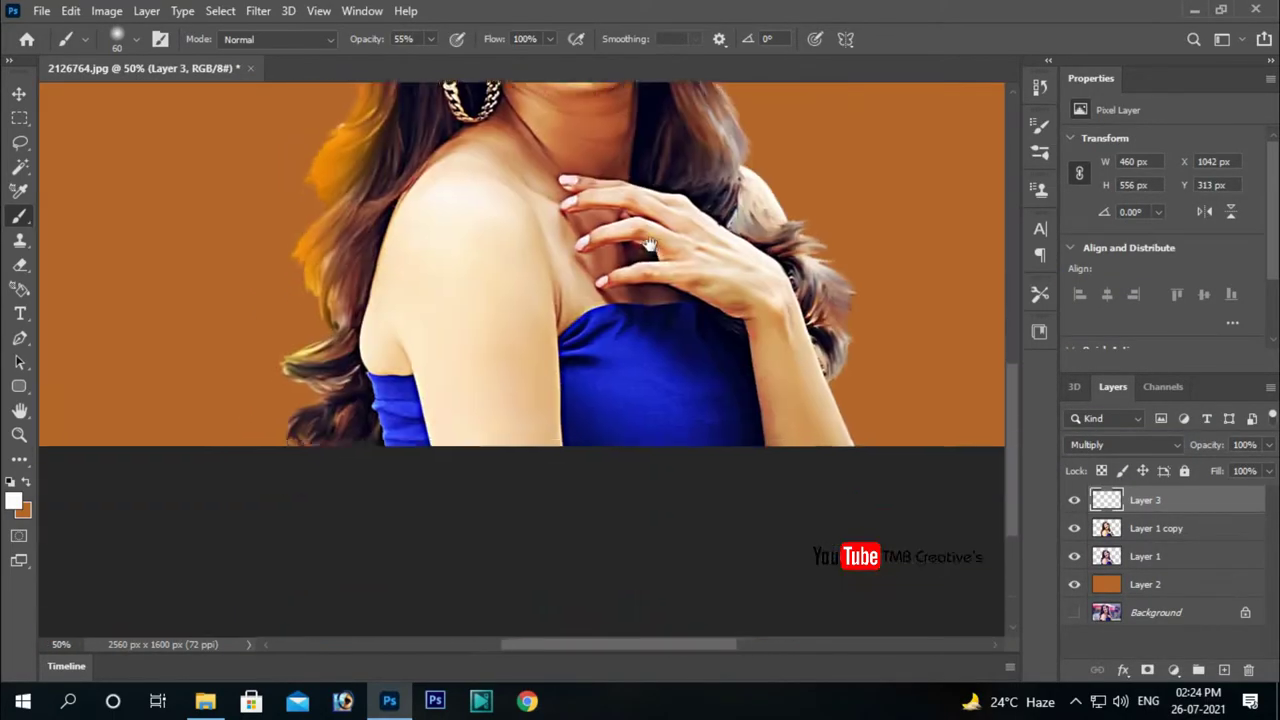
{"action": "scroll", "coordinate": [431, 424], "scroll_direction": "down", "scroll_amount": 1}
{"action": "scroll", "coordinate": [645, 318], "scroll_direction": "up", "scroll_amount": 5}
{"action": "left_click_drag", "start_coordinate": [645, 318], "coordinate": [505, 343]}
- Sample the lip red c14343 and paint it over the lower lip
{"action": "left_click", "coordinate": [13, 501]}
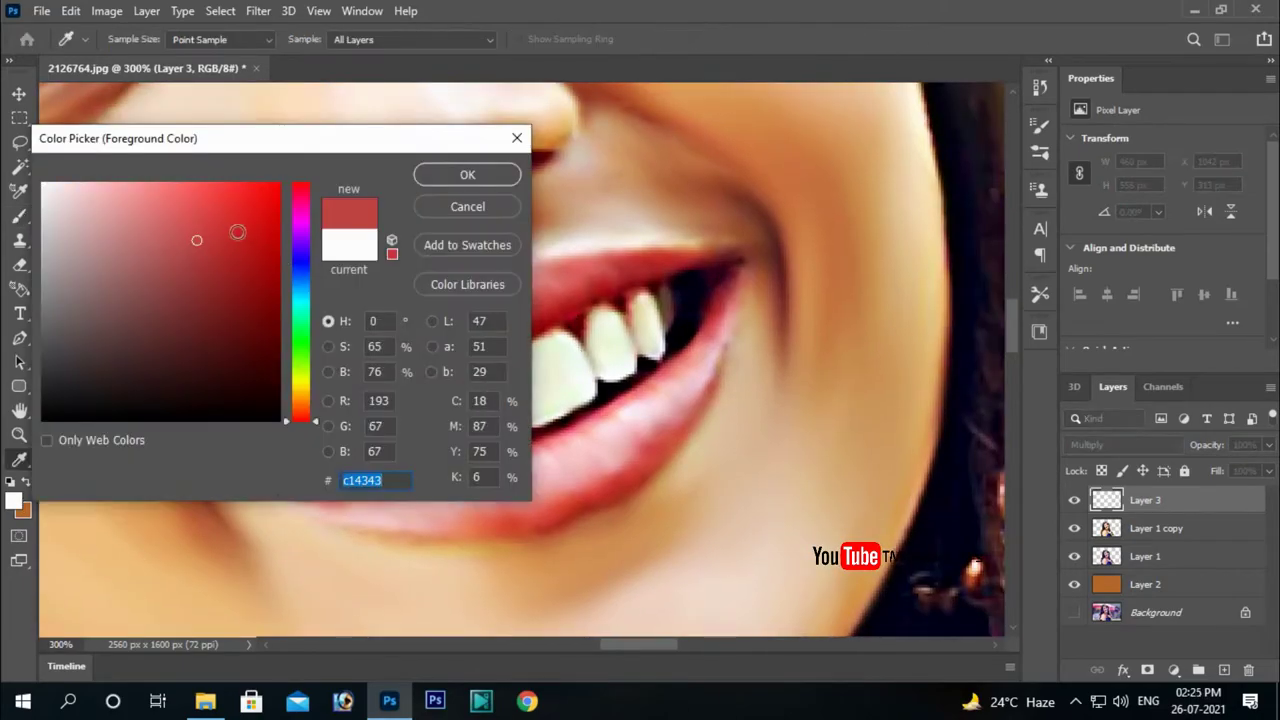
{"action": "left_click", "coordinate": [460, 174]}
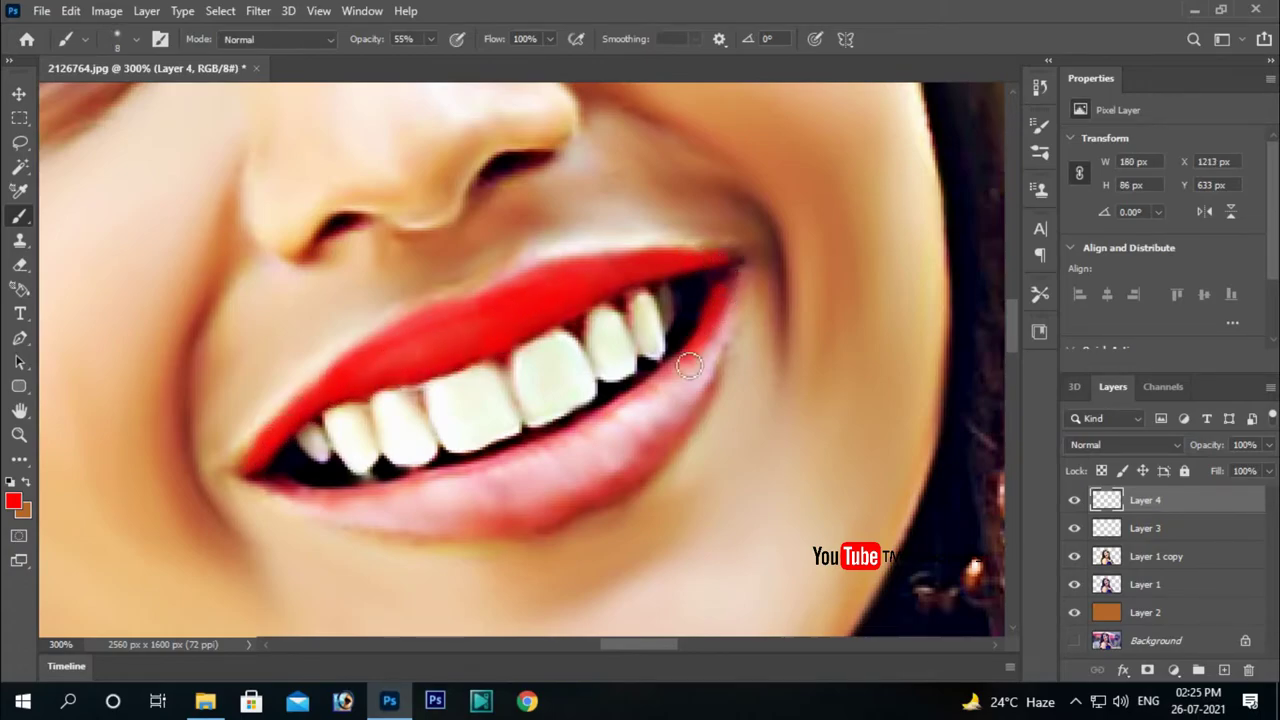
{"action": "left_click_drag", "start_coordinate": [642, 417], "coordinate": [363, 500]}
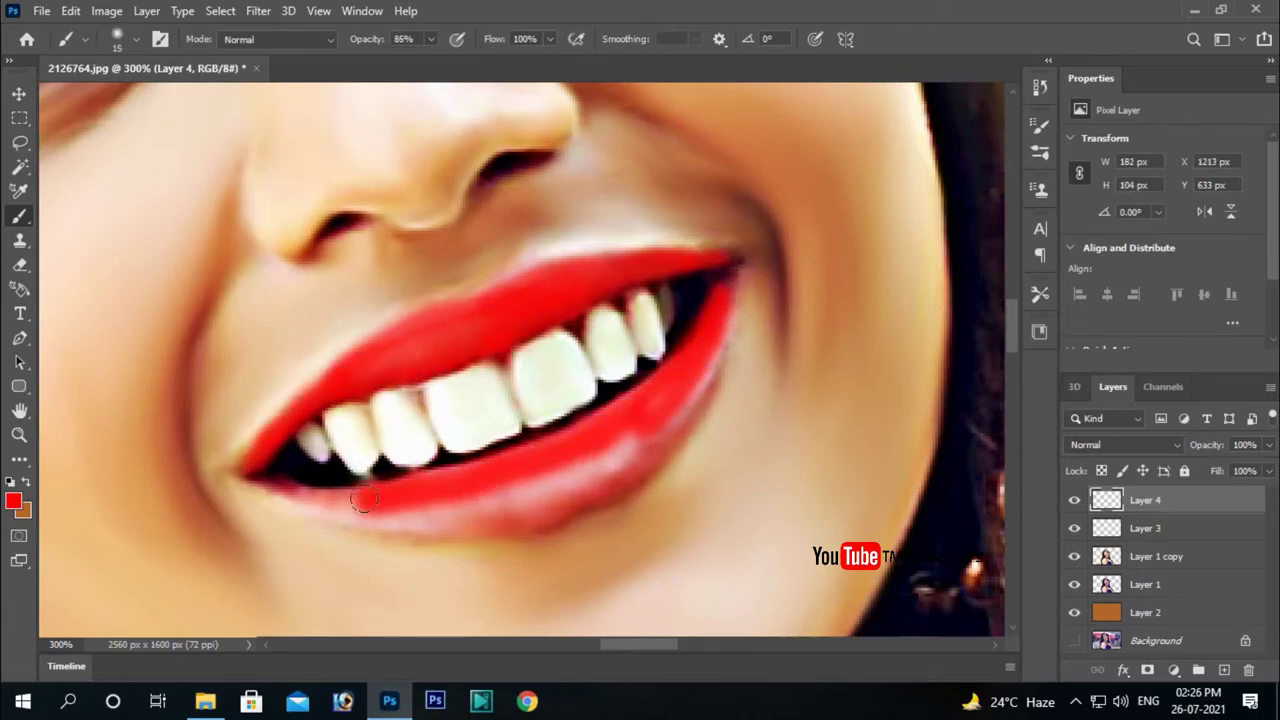
{"action": "left_click_drag", "start_coordinate": [661, 445], "coordinate": [467, 502]}
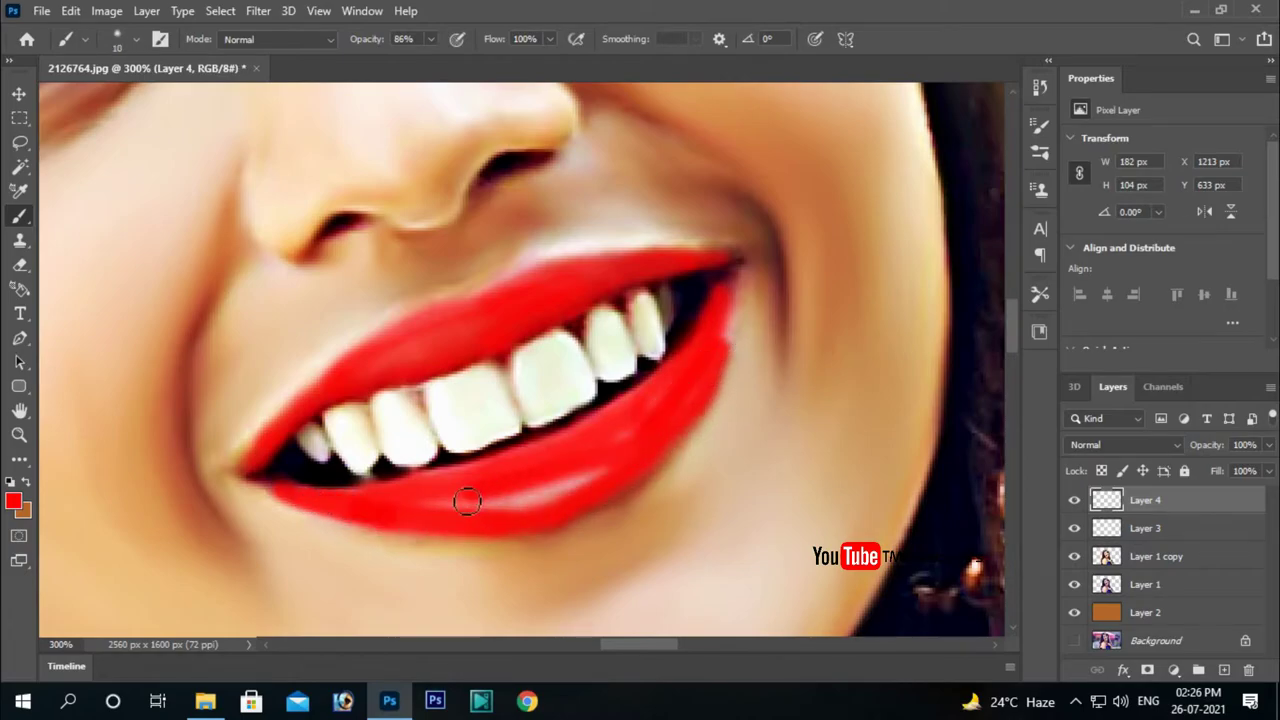
{"action": "left_click_drag", "start_coordinate": [677, 364], "coordinate": [614, 340]}
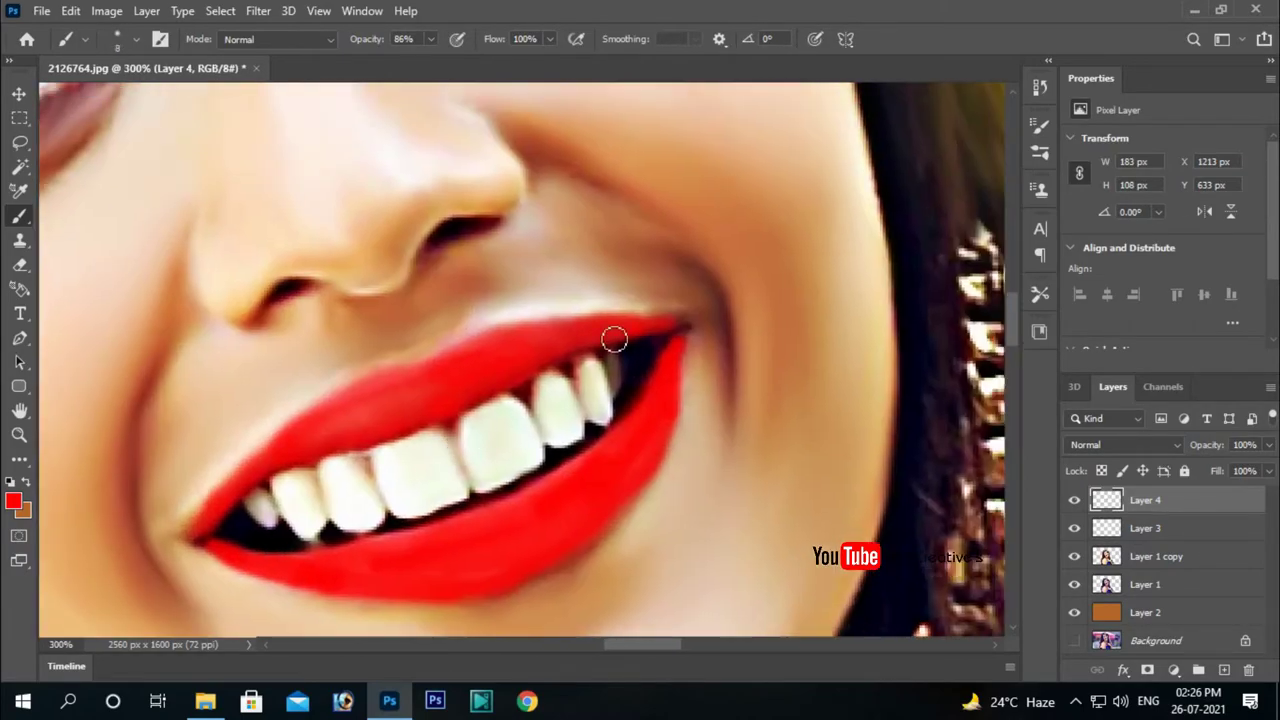
- Set the lip paint layer to Overlay blending and lower its opacity
{"action": "left_click", "coordinate": [1122, 444]}
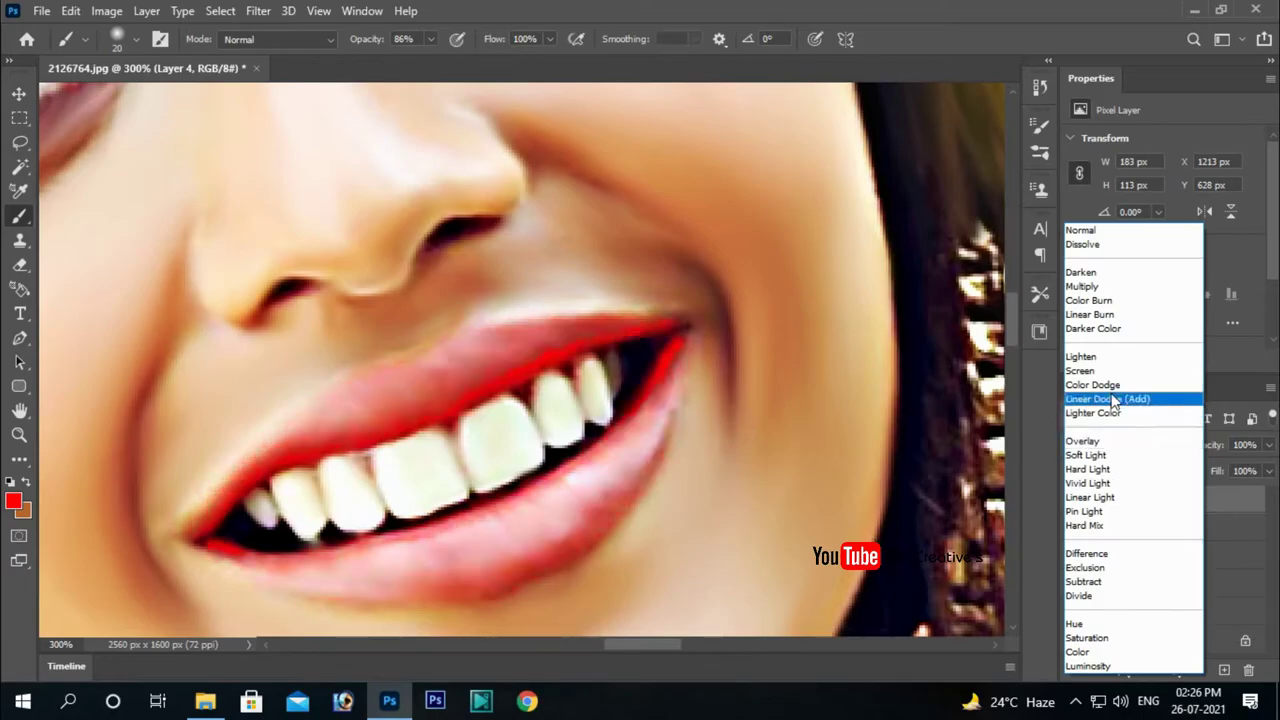
{"action": "left_click", "coordinate": [1082, 440]}
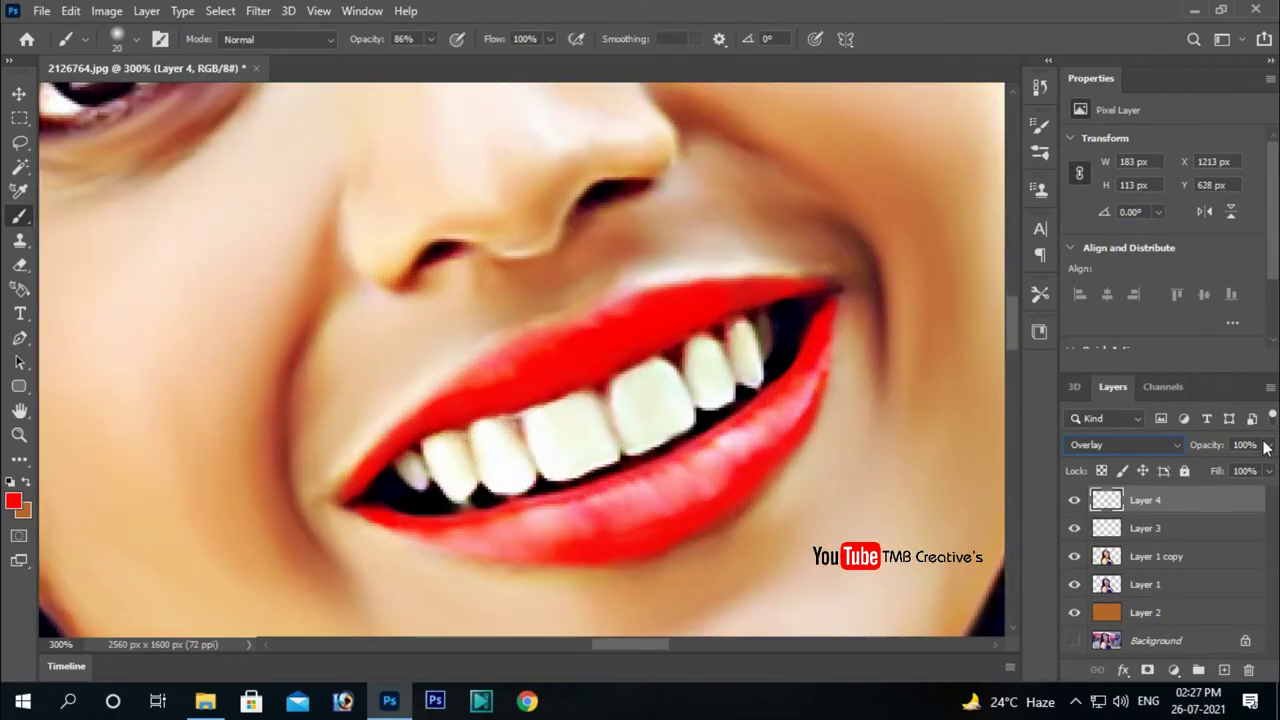
{"action": "mouse_move", "coordinate": [1262, 468]}
{"action": "left_mouse_down"}
{"action": "mouse_move", "coordinate": [1196, 465]}
{"action": "mouse_move", "coordinate": [1225, 464]}
{"action": "left_mouse_up"}
- Set the lip layer opacity to 51% and switch to the Smudge tool
{"action": "left_click_drag", "start_coordinate": [731, 506], "coordinate": [706, 330]}
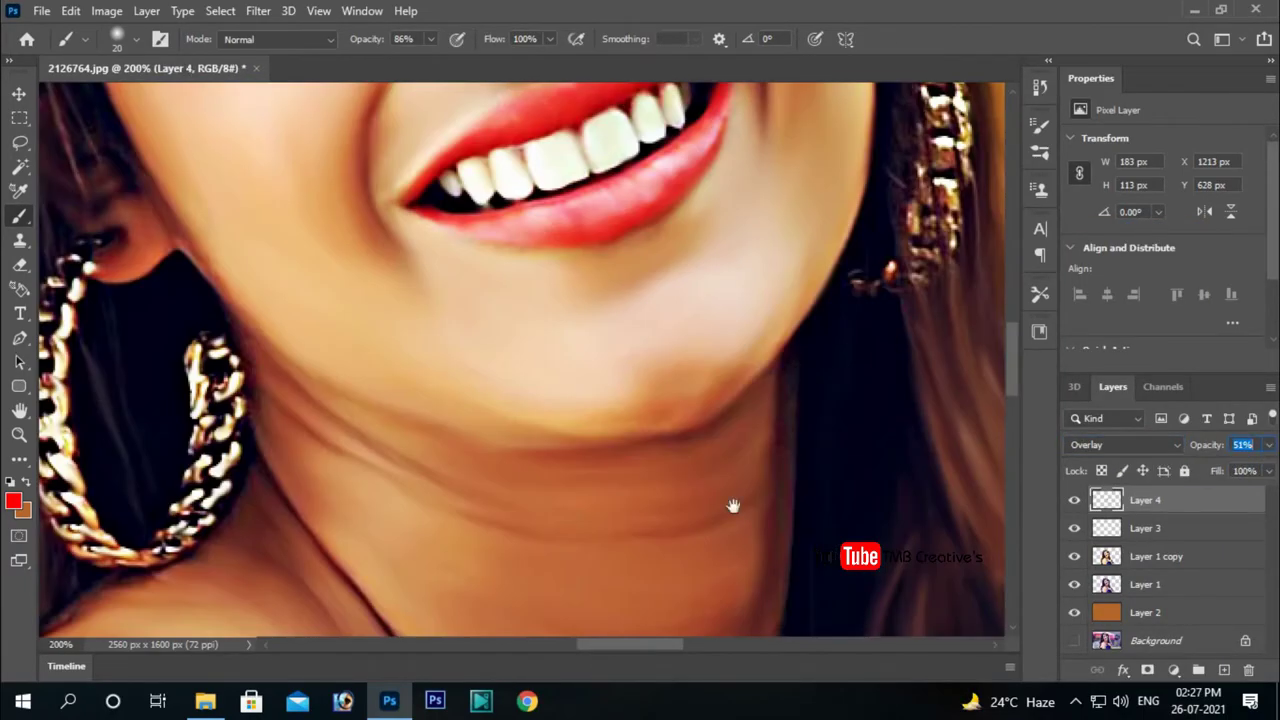
{"action": "scroll", "coordinate": [537, 343], "scroll_direction": "up", "scroll_amount": 3}
{"action": "left_click", "coordinate": [19, 459]}
{"action": "left_click", "coordinate": [117, 447]}
- Pick a soft brush tip and smudge around the eye at 39% strength
{"action": "key", "text": "F5"}
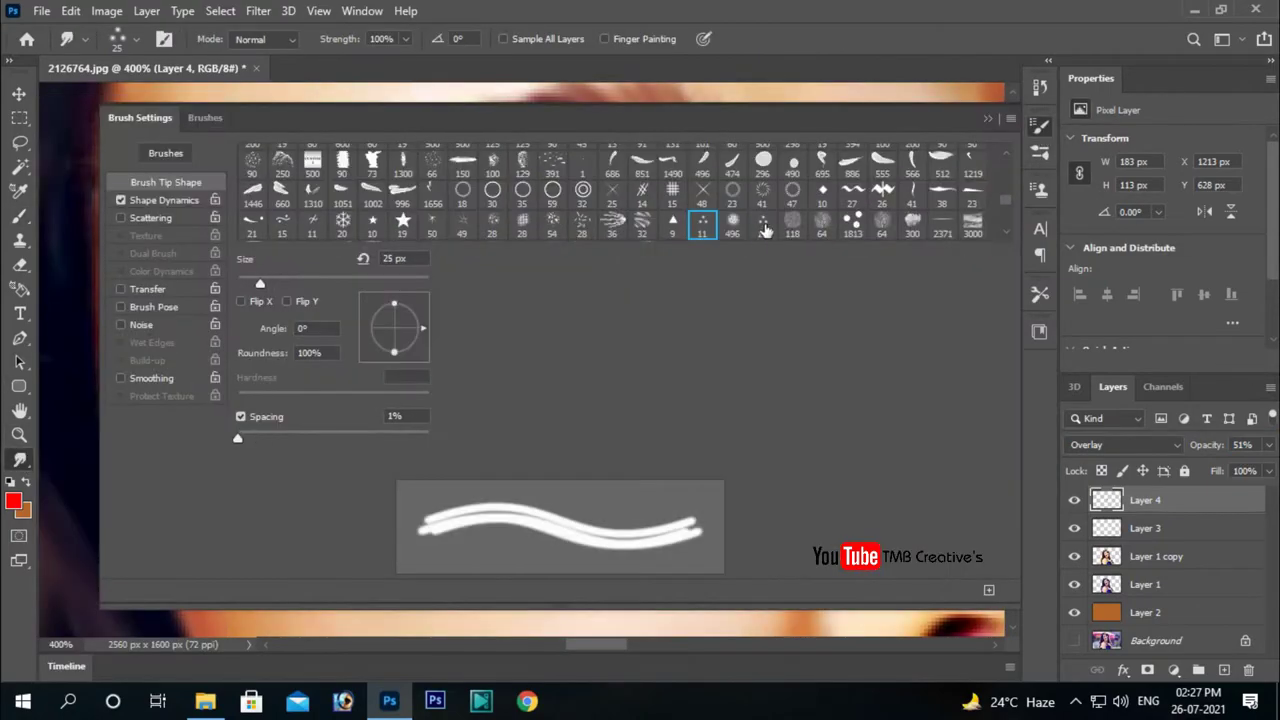
{"action": "key", "text": "F5"}
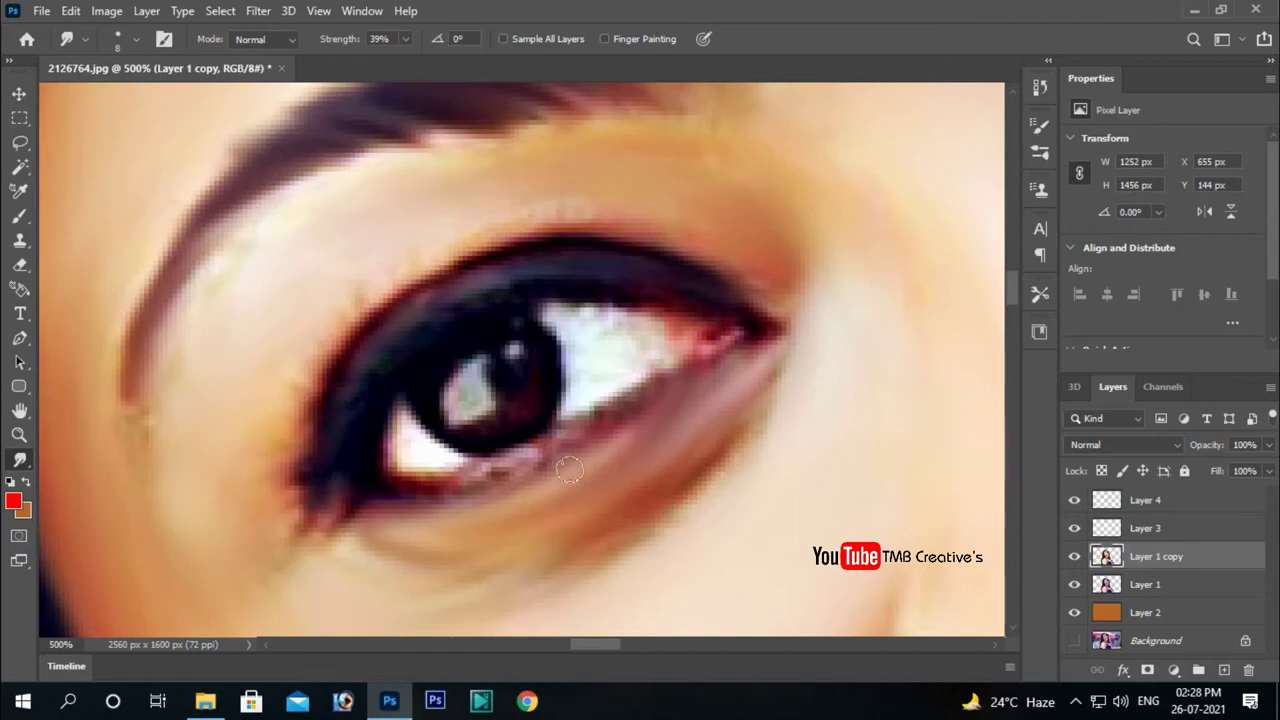
{"action": "scroll", "coordinate": [432, 484], "scroll_direction": "down", "scroll_amount": 3}
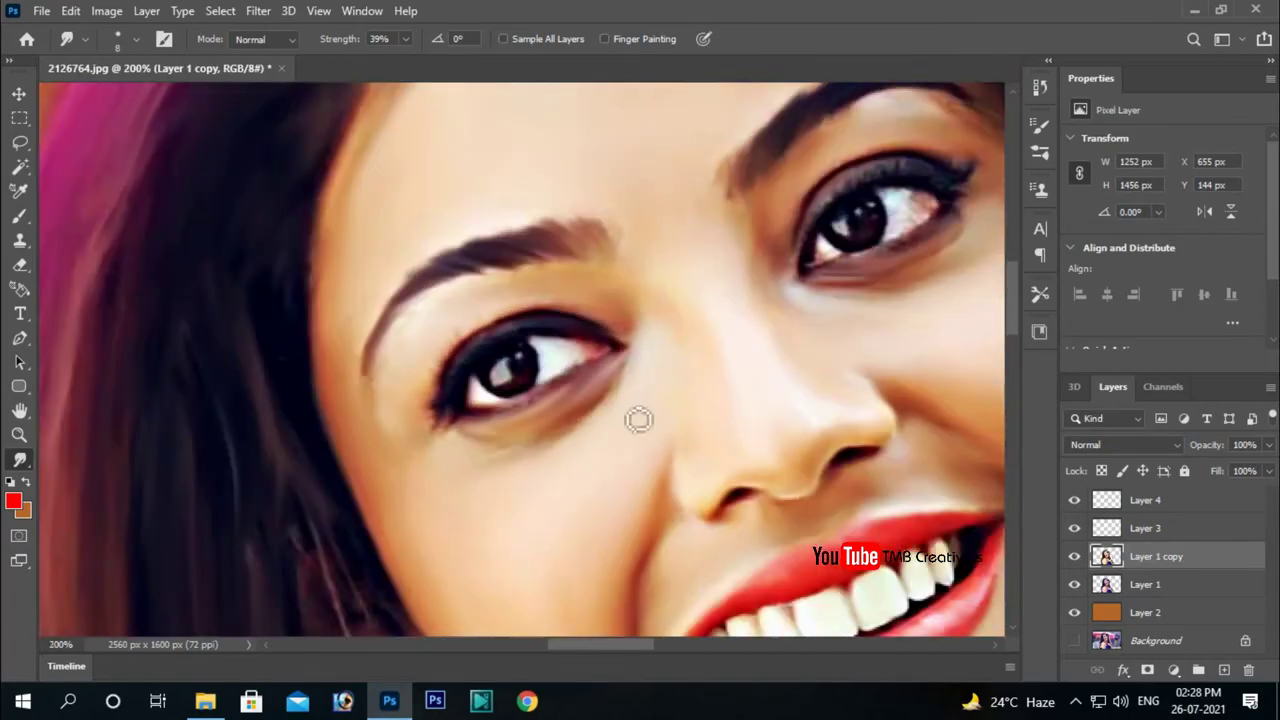
{"action": "scroll", "coordinate": [640, 420], "scroll_direction": "up", "scroll_amount": 2}
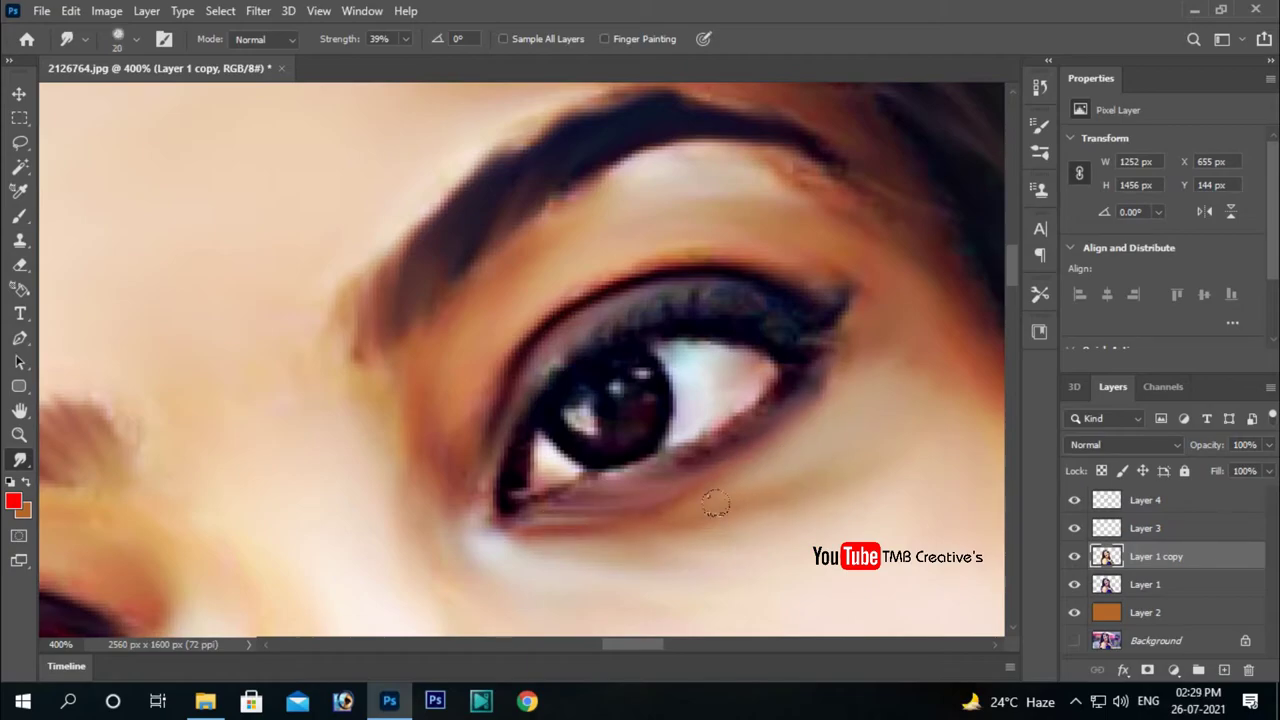
{"action": "scroll", "coordinate": [716, 505], "scroll_direction": "down", "scroll_amount": 5}
{"action": "scroll", "coordinate": [723, 471], "scroll_direction": "up", "scroll_amount": 5}
- On new Layer 5, draw a thin black liner along the lower eyelid
{"action": "key", "text": "ctrl+shift+n"}
{"action": "key", "text": "Return"}
{"action": "key", "text": "b"}
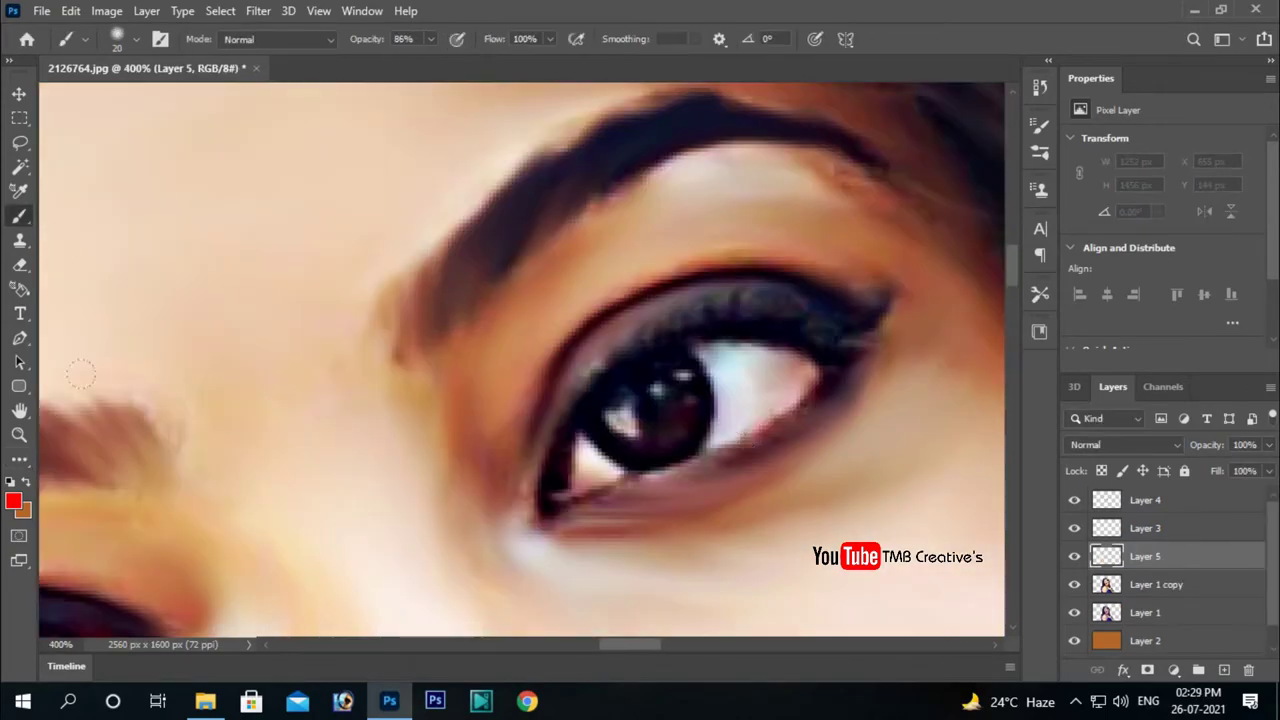
{"action": "scroll", "coordinate": [370, 541], "scroll_direction": "up", "scroll_amount": 2}
{"action": "key", "text": "bracketleft"}
{"action": "key", "text": "bracketleft"}
{"action": "key", "text": "bracketleft"}
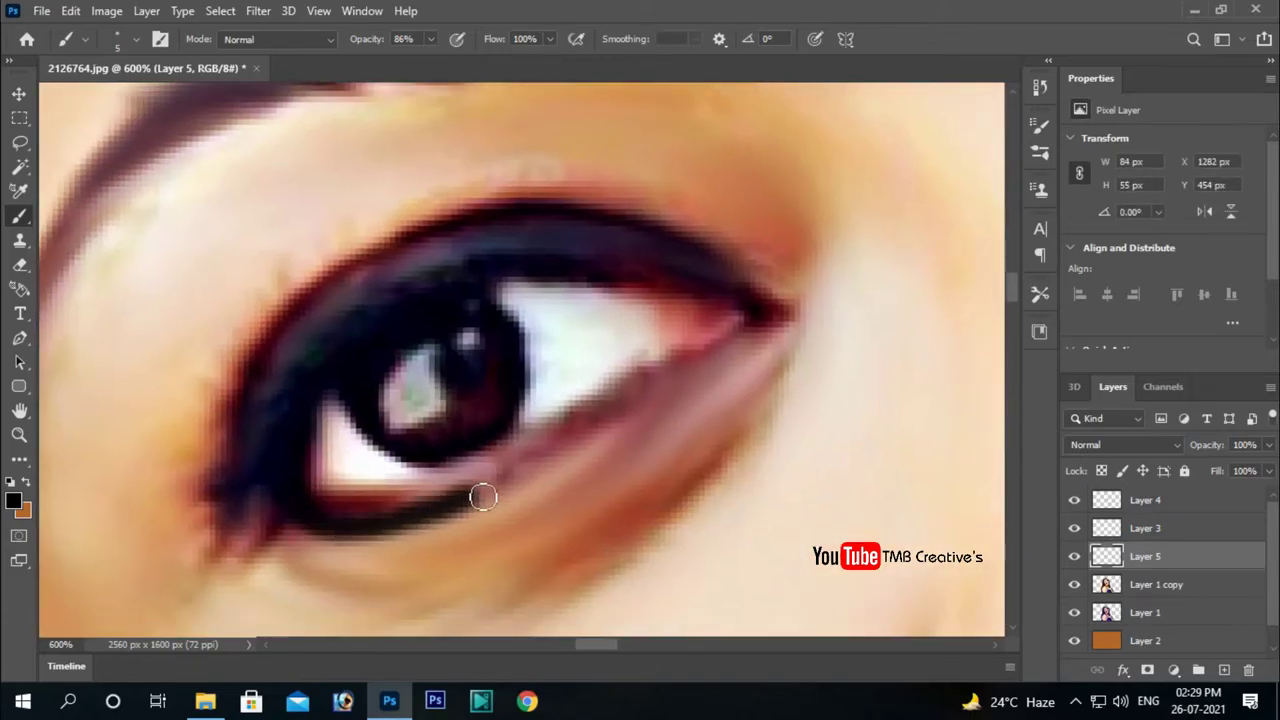
{"action": "mouse_move", "coordinate": [480, 494]}
{"action": "left_mouse_down"}
{"action": "mouse_move", "coordinate": [503, 463]}
{"action": "mouse_move", "coordinate": [742, 343]}
{"action": "left_mouse_up"}
- Lower Layer 5 to 76% opacity and soften it with a 3.1 px Gaussian Blur
{"action": "scroll", "coordinate": [694, 429], "scroll_direction": "down", "scroll_amount": 3}
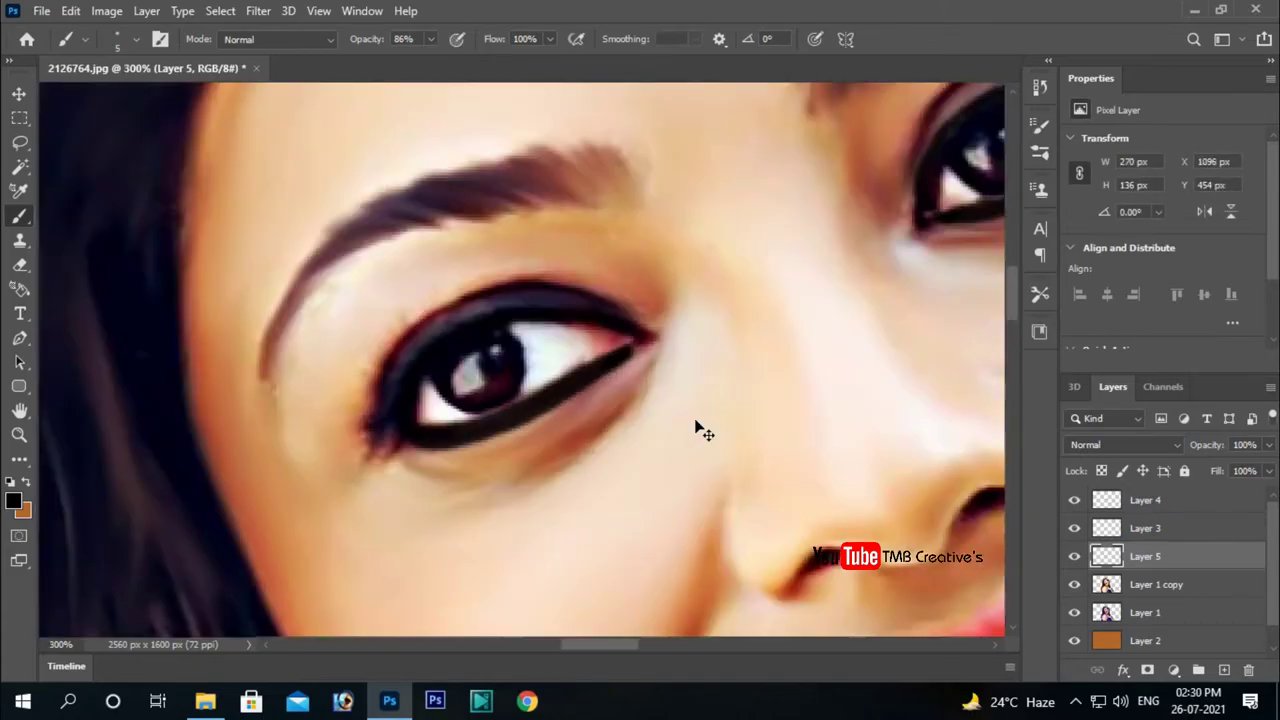
{"action": "scroll", "coordinate": [694, 429], "scroll_direction": "up", "scroll_amount": 1}
{"action": "left_click_drag", "start_coordinate": [1268, 444], "coordinate": [1226, 466]}
{"action": "left_click", "coordinate": [258, 10]}
{"action": "left_click", "coordinate": [540, 322]}
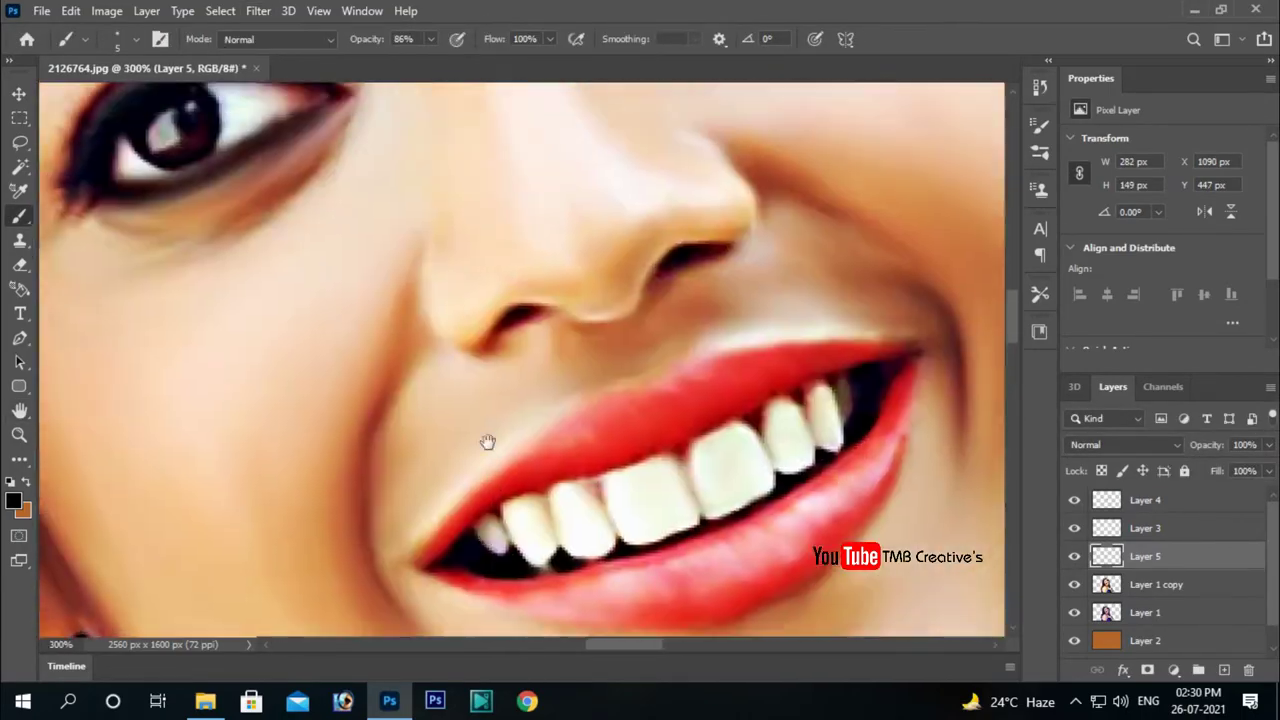
- View the whole portrait and select Layer 1 copy
{"action": "key", "text": "ctrl+0"}
{"action": "scroll", "coordinate": [500, 294], "scroll_direction": "up", "scroll_amount": 2}
{"action": "scroll", "coordinate": [514, 449], "scroll_direction": "up", "scroll_amount": 2}
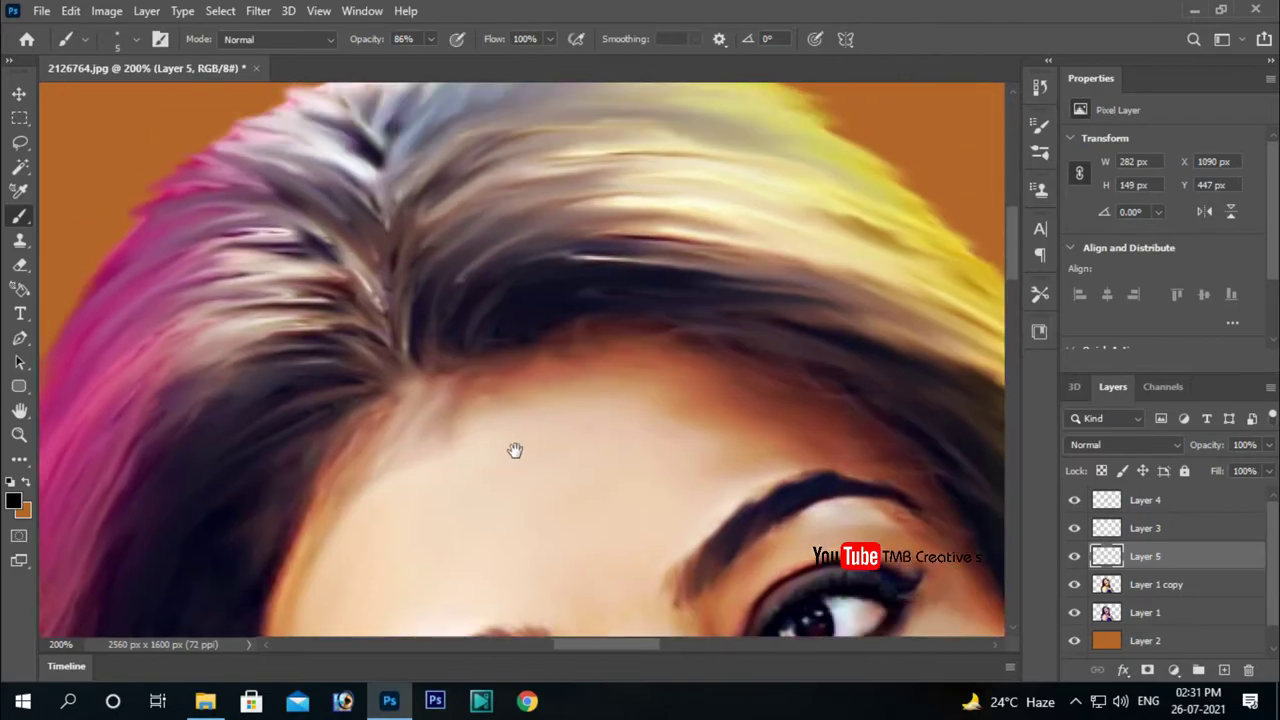
{"action": "scroll", "coordinate": [514, 449], "scroll_direction": "up", "scroll_amount": 2}
{"action": "scroll", "coordinate": [526, 314], "scroll_direction": "up", "scroll_amount": 3}
{"action": "key", "text": "alt+bracketleft"}
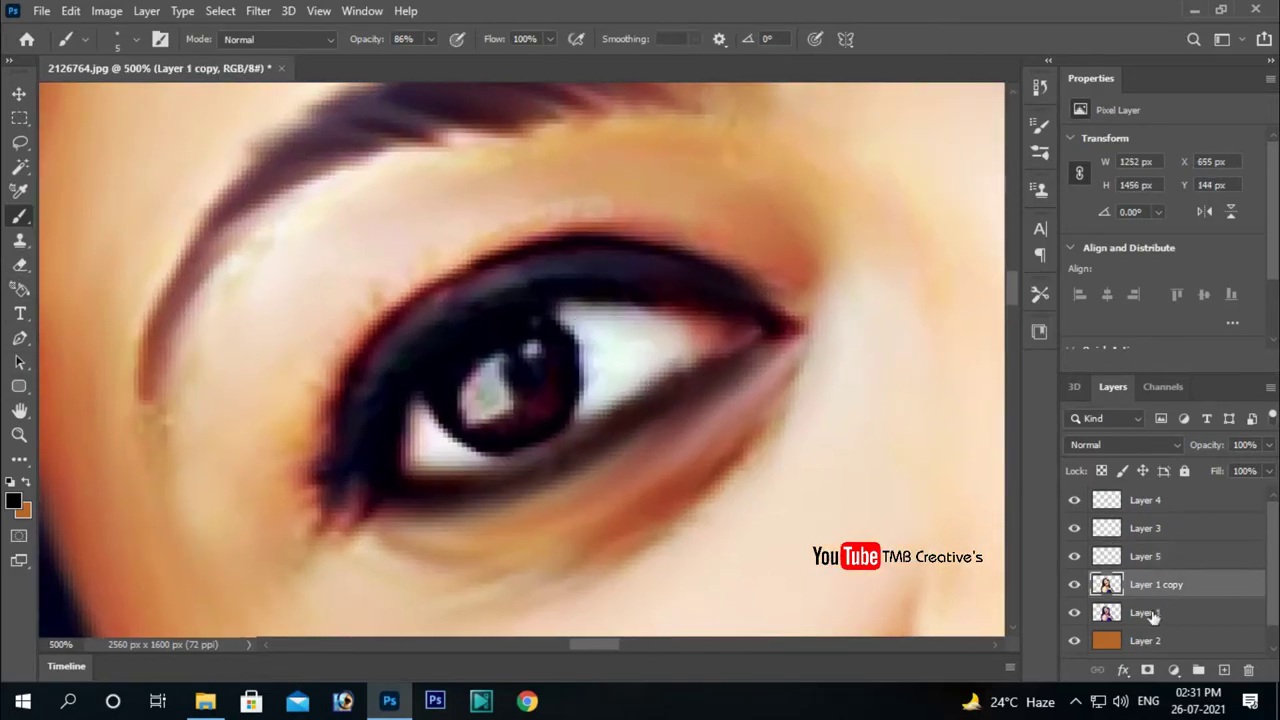
{"action": "key", "text": "i"}
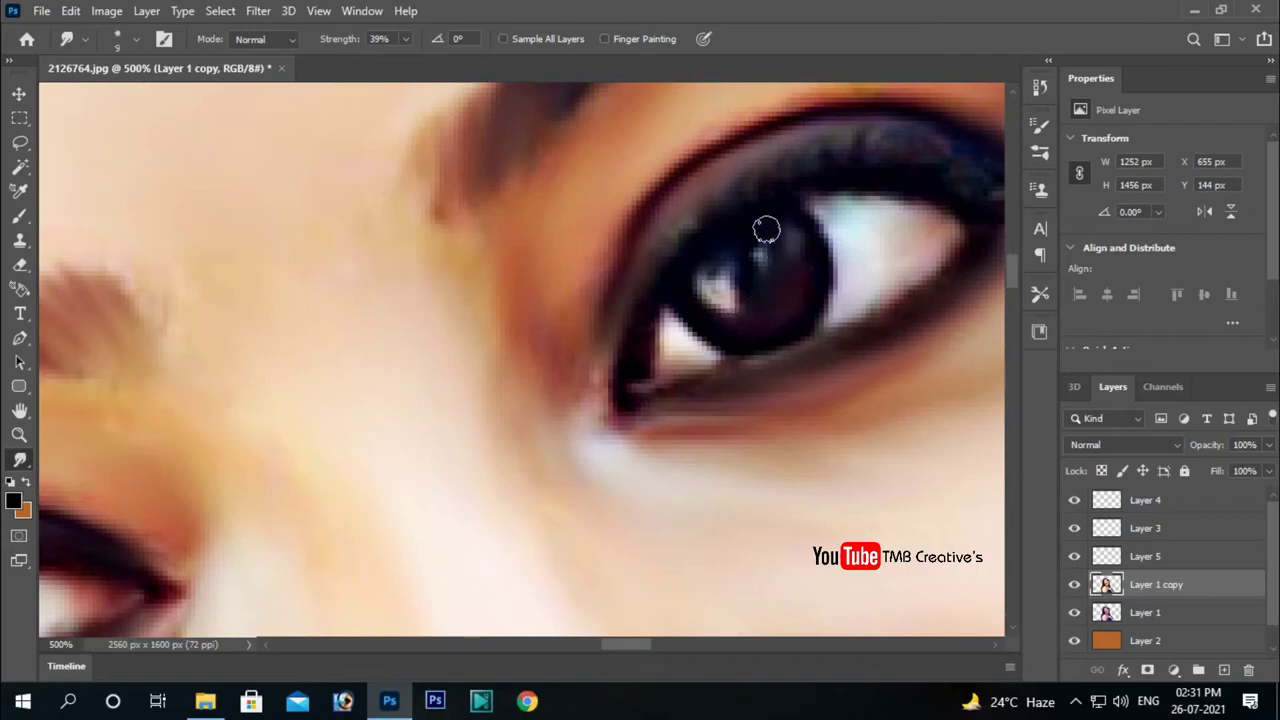
- Choose an orange paint colour and paint it over the irises
{"action": "left_click", "coordinate": [19, 216]}
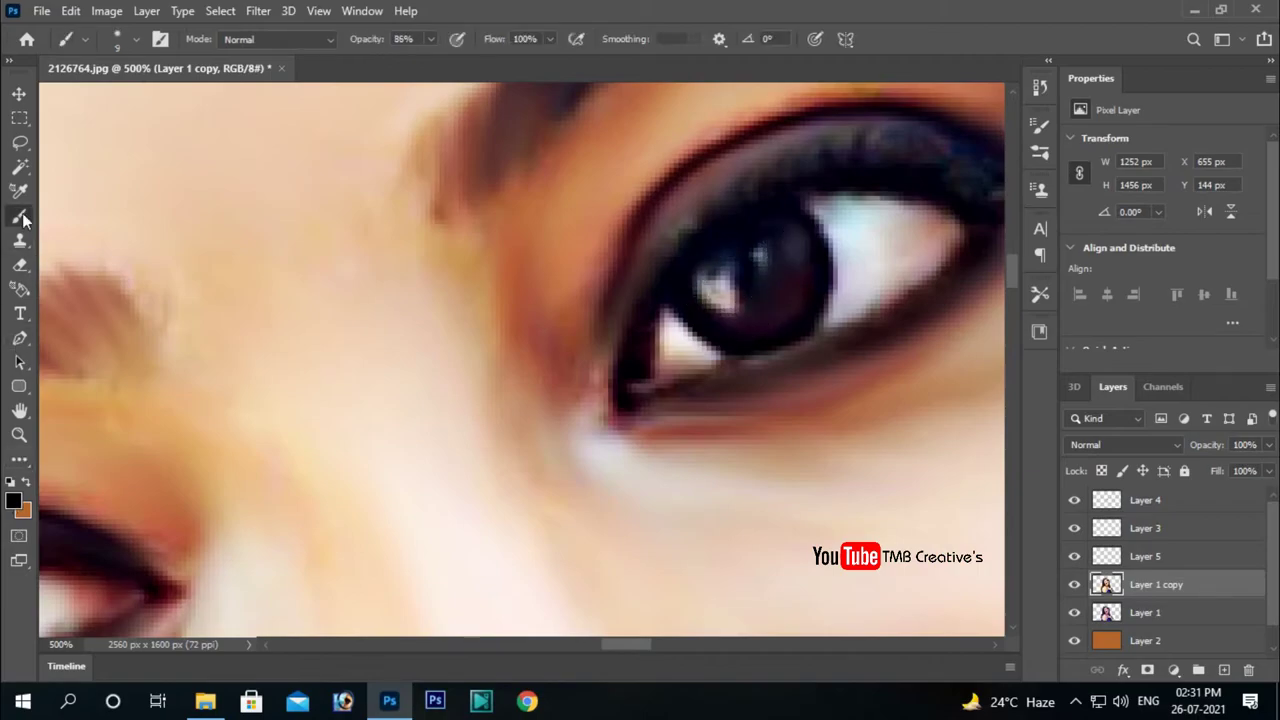
{"action": "left_click", "coordinate": [12, 500]}
{"action": "left_click", "coordinate": [250, 215]}
{"action": "left_click", "coordinate": [463, 174]}
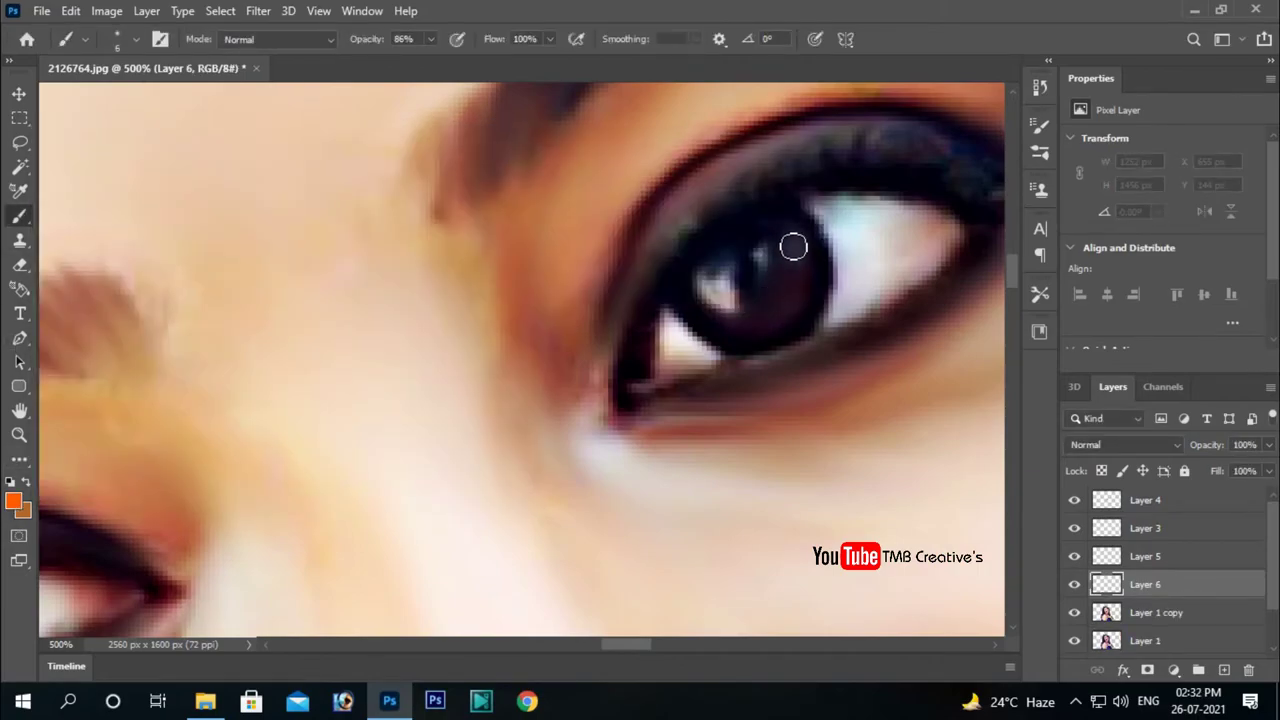
{"action": "left_click_drag", "start_coordinate": [400, 350], "coordinate": [609, 236]}
- Lower the orange iris layer to 52% opacity, blur it and nudge it into place
{"action": "key", "text": "ctrl+minus"}
{"action": "key", "text": "ctrl+minus"}
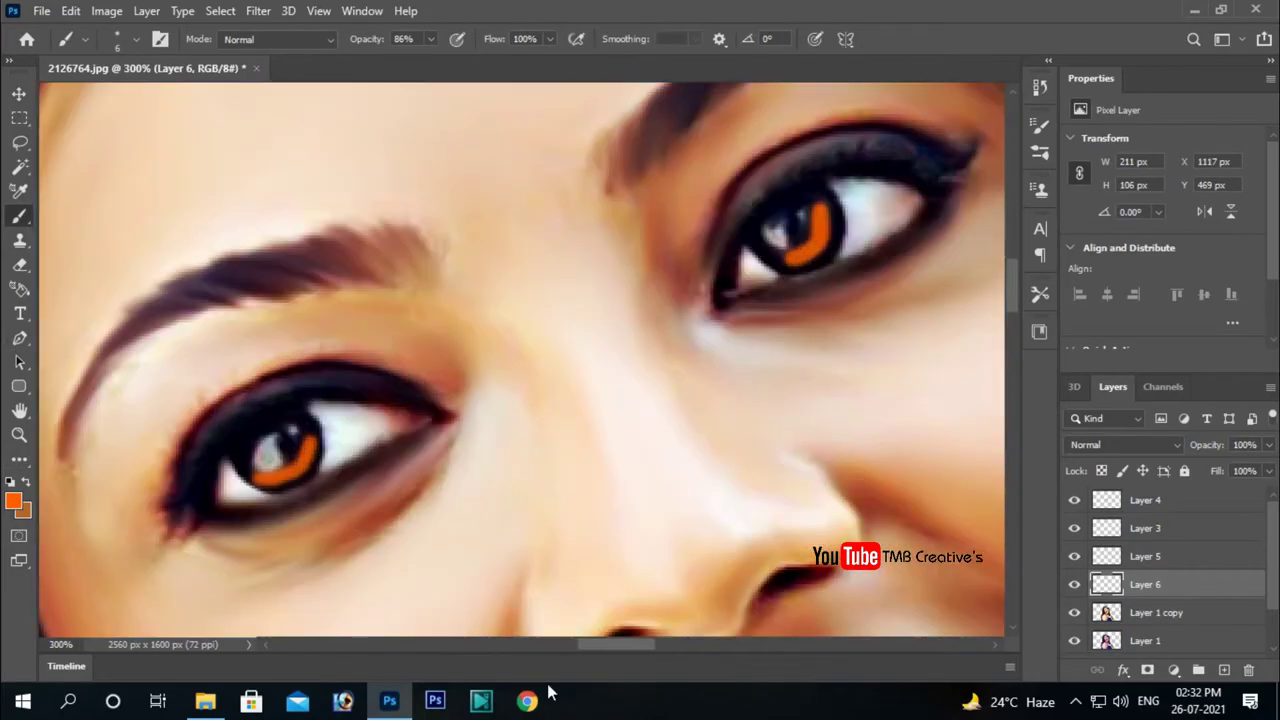
{"action": "left_click_drag", "start_coordinate": [1238, 470], "coordinate": [1243, 470]}
{"action": "key", "text": "Return"}
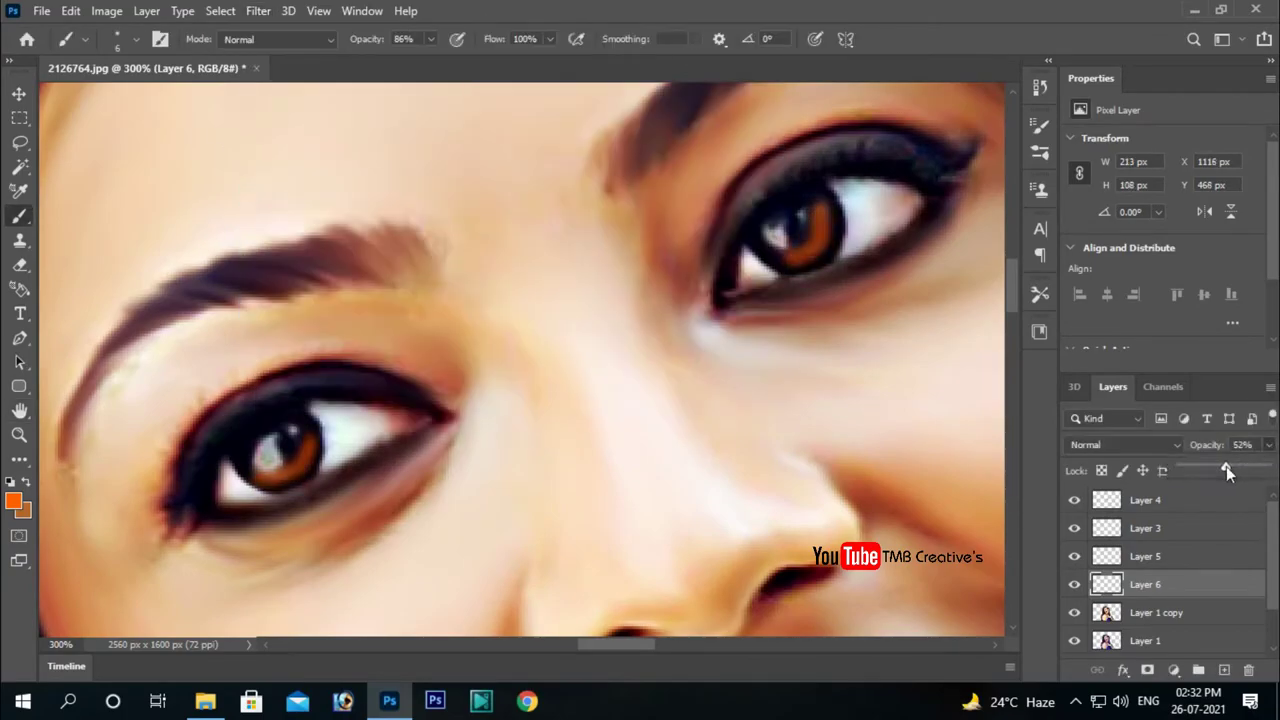
{"action": "key", "text": "v"}
{"action": "key", "text": "ctrl+0"}
{"action": "key", "text": "ctrl+1"}
{"action": "left_click_drag", "start_coordinate": [576, 431], "coordinate": [578, 432]}
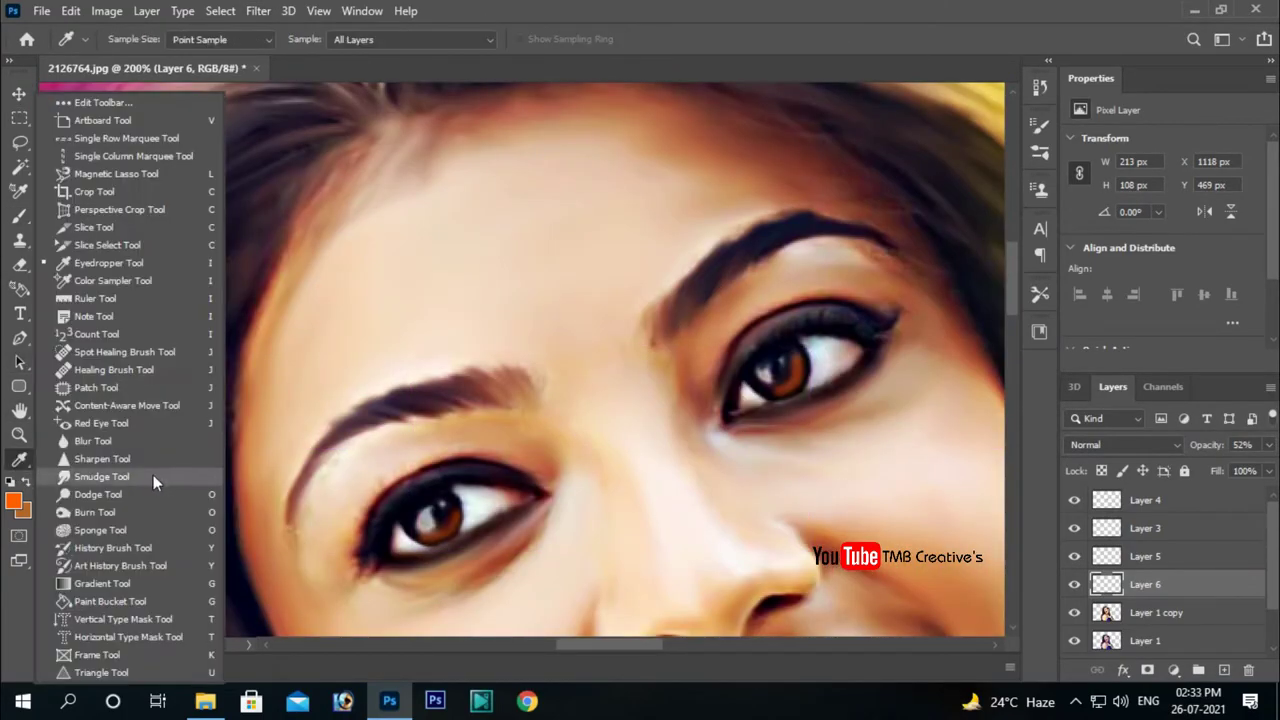
{"action": "left_click", "coordinate": [153, 475]}
- Zoom in on the forehead and smudge the eyebrows and hairline, resizing the brush as needed
{"action": "key", "text": "F5"}
{"action": "key", "text": "ctrl+plus"}
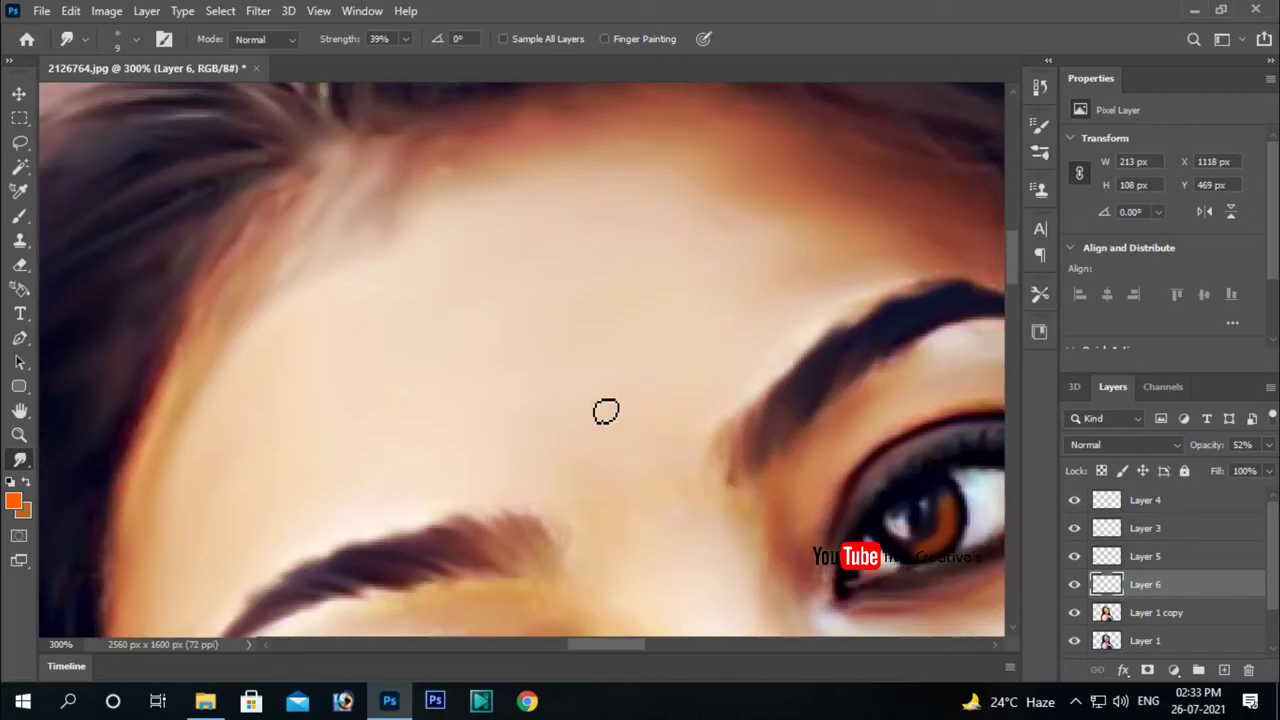
{"action": "scroll", "coordinate": [352, 216], "scroll_direction": "right", "scroll_amount": 5}
{"action": "key", "text": "alt+bracketleft"}
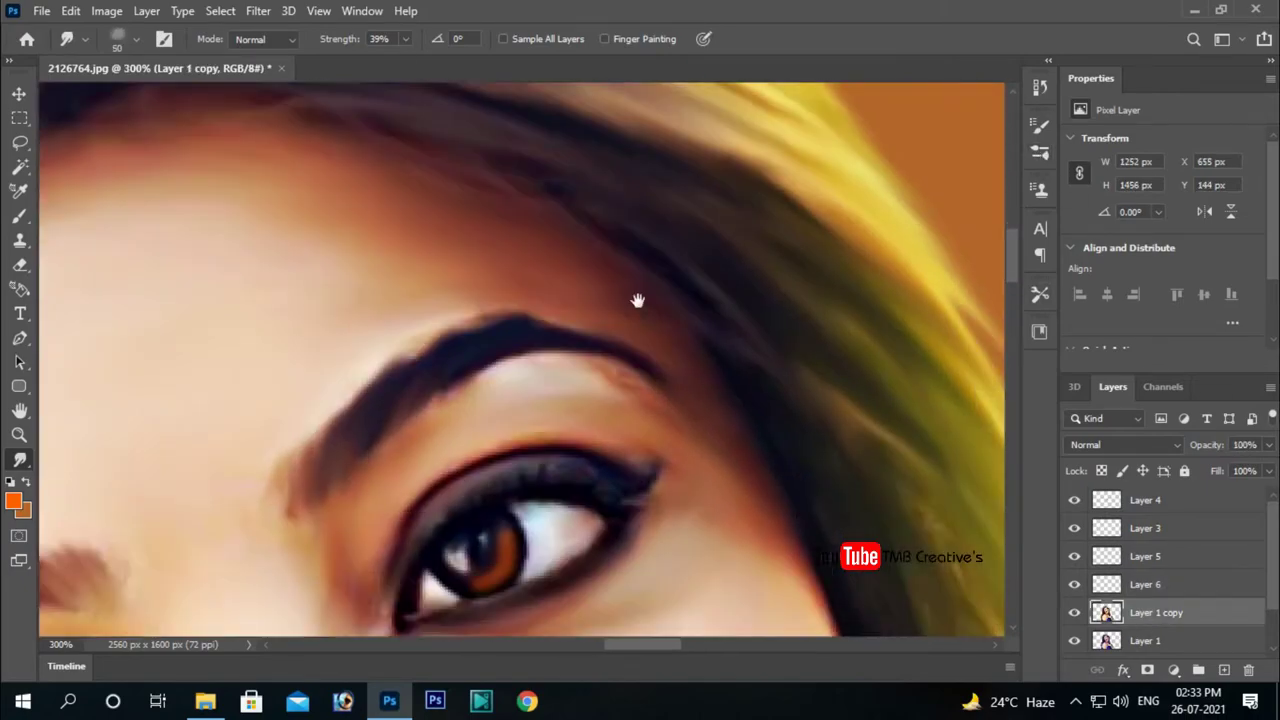
{"action": "scroll", "coordinate": [634, 297], "scroll_direction": "down", "scroll_amount": 1}
{"action": "scroll", "coordinate": [700, 390], "scroll_direction": "down", "scroll_amount": 3}
{"action": "scroll", "coordinate": [690, 300], "scroll_direction": "down", "scroll_amount": 3}
{"action": "key", "text": "bracketright"}
{"action": "key", "text": "bracketright"}
{"action": "key", "text": "bracketright"}
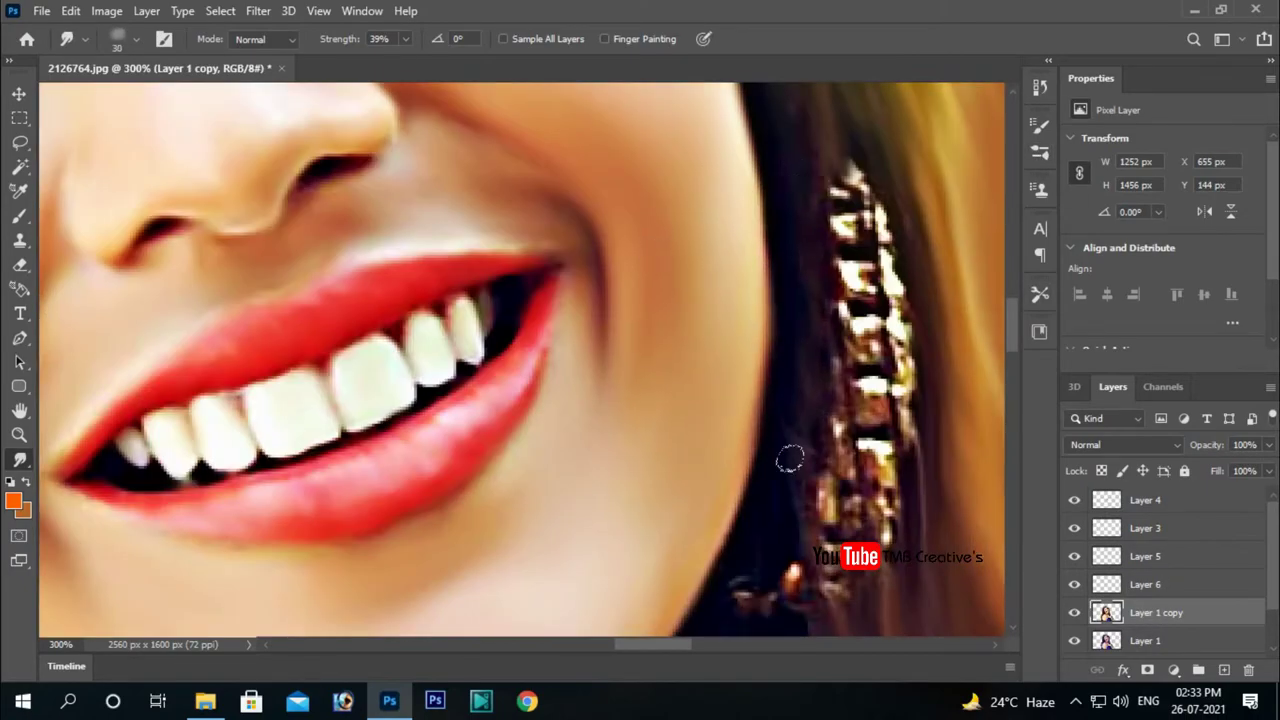
{"action": "scroll", "coordinate": [789, 458], "scroll_direction": "down", "scroll_amount": 3}
{"action": "scroll", "coordinate": [586, 506], "scroll_direction": "up", "scroll_amount": 3}
{"action": "scroll", "coordinate": [634, 366], "scroll_direction": "down", "scroll_amount": 3}
{"action": "scroll", "coordinate": [634, 366], "scroll_direction": "left", "scroll_amount": 2}
{"action": "key", "text": "bracketright"}
{"action": "key", "text": "bracketright"}
{"action": "key", "text": "bracketright"}
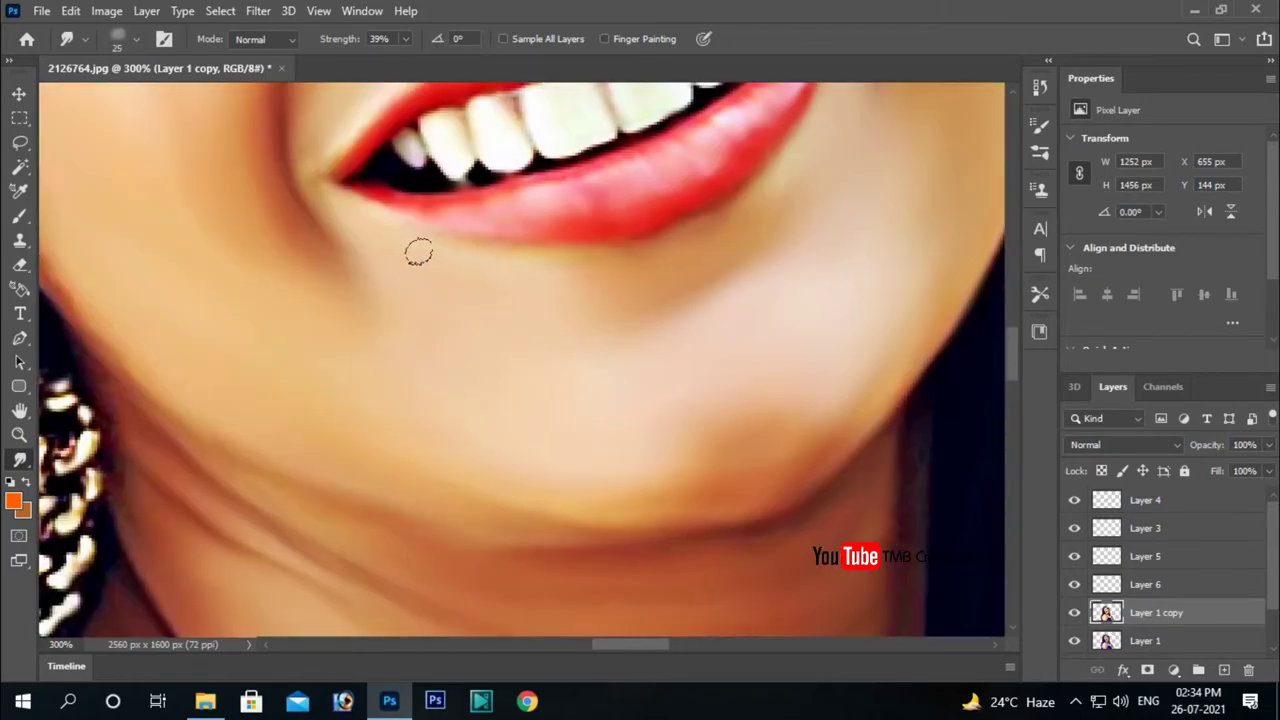
{"action": "scroll", "coordinate": [418, 252], "scroll_direction": "up", "scroll_amount": 3}
{"action": "scroll", "coordinate": [500, 270], "scroll_direction": "left", "scroll_amount": 2}
{"action": "key", "text": "bracketright"}
{"action": "scroll", "coordinate": [520, 380], "scroll_direction": "down", "scroll_amount": 2}
{"action": "scroll", "coordinate": [728, 451], "scroll_direction": "left", "scroll_amount": 2}
{"action": "scroll", "coordinate": [494, 429], "scroll_direction": "up", "scroll_amount": 3}
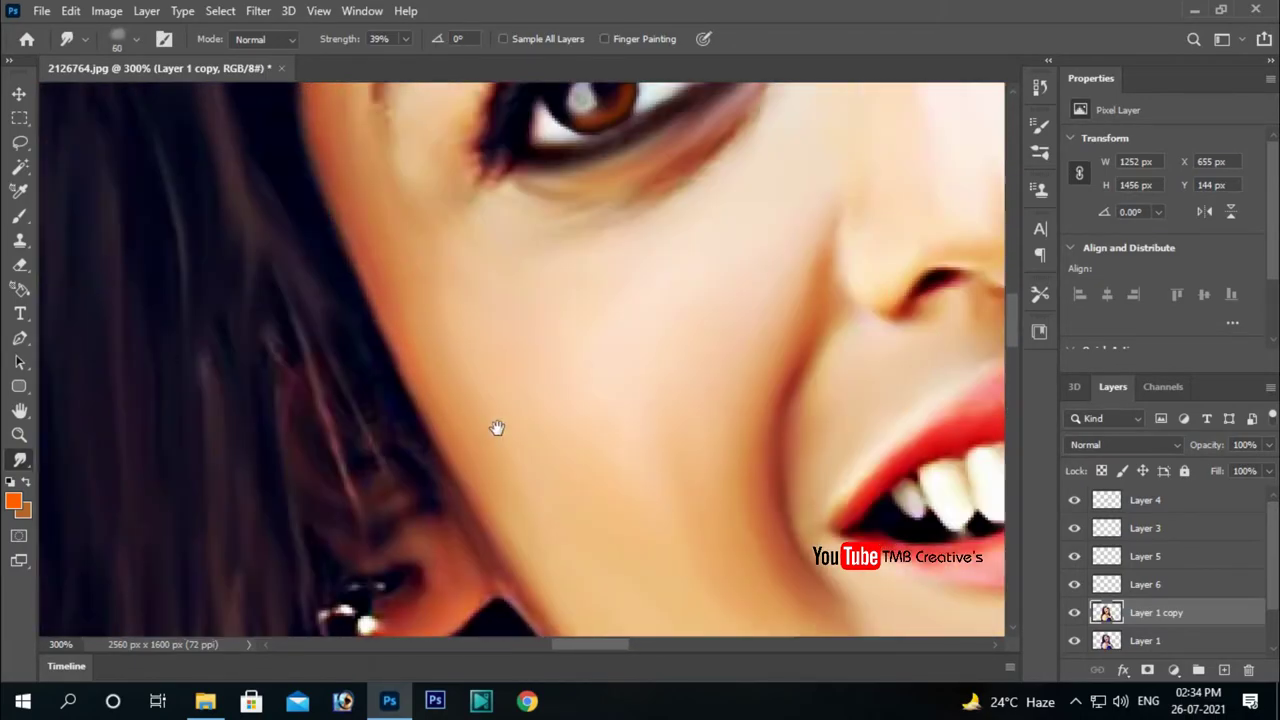
{"action": "scroll", "coordinate": [634, 437], "scroll_direction": "up", "scroll_amount": 2}
{"action": "key", "text": "bracketright"}
{"action": "key", "text": "bracketright"}
{"action": "key", "text": "bracketright"}
{"action": "scroll", "coordinate": [388, 317], "scroll_direction": "up", "scroll_amount": 3}
{"action": "scroll", "coordinate": [460, 280], "scroll_direction": "left", "scroll_amount": 1}
{"action": "key", "text": "bracketleft"}
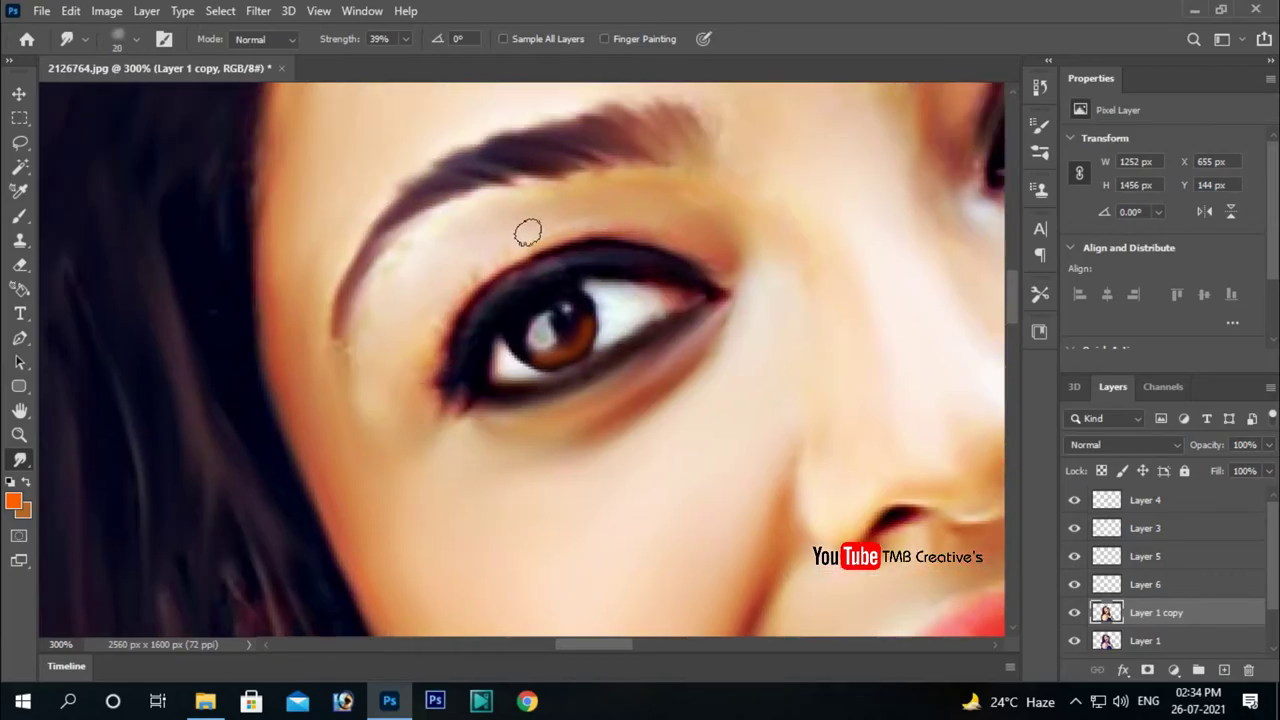
{"action": "scroll", "coordinate": [544, 469], "scroll_direction": "right", "scroll_amount": 3}
{"action": "scroll", "coordinate": [544, 469], "scroll_direction": "up", "scroll_amount": 1}
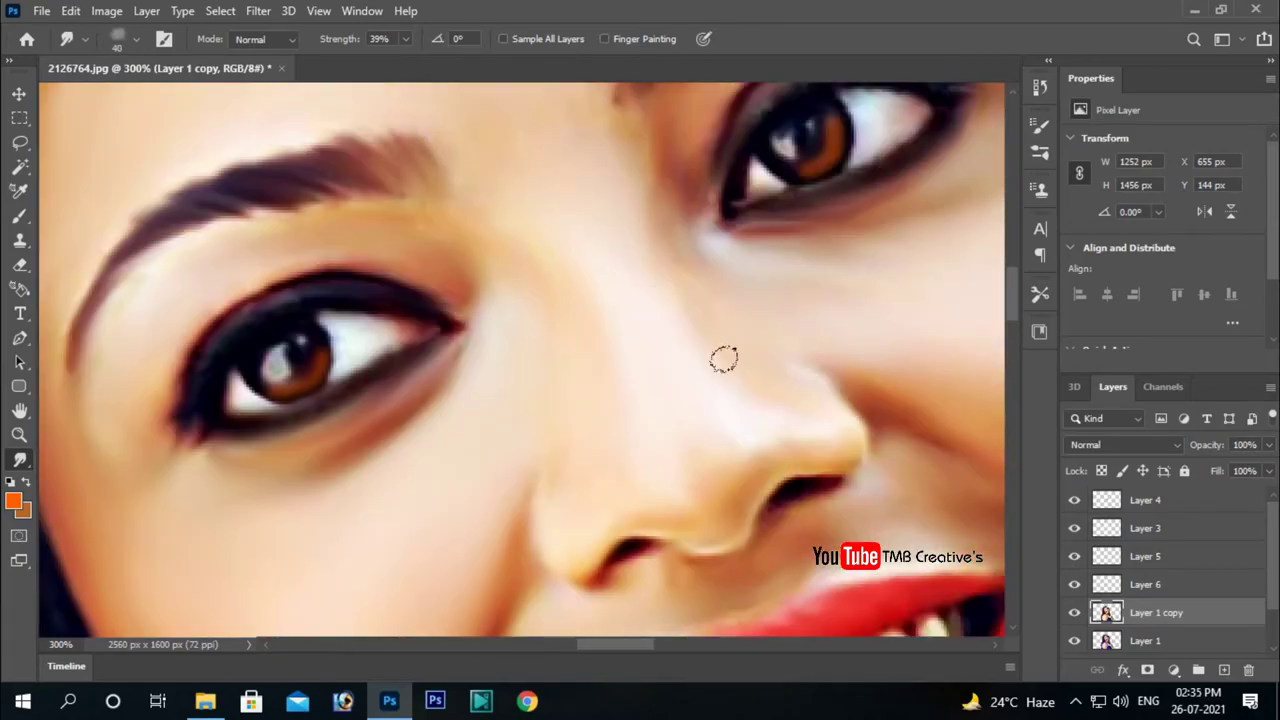
{"action": "scroll", "coordinate": [724, 359], "scroll_direction": "up", "scroll_amount": 3}
{"action": "scroll", "coordinate": [640, 340], "scroll_direction": "right", "scroll_amount": 1}
{"action": "key", "text": "bracketleft"}
{"action": "scroll", "coordinate": [600, 360], "scroll_direction": "up", "scroll_amount": 5}
{"action": "scroll", "coordinate": [504, 314], "scroll_direction": "left", "scroll_amount": 1}
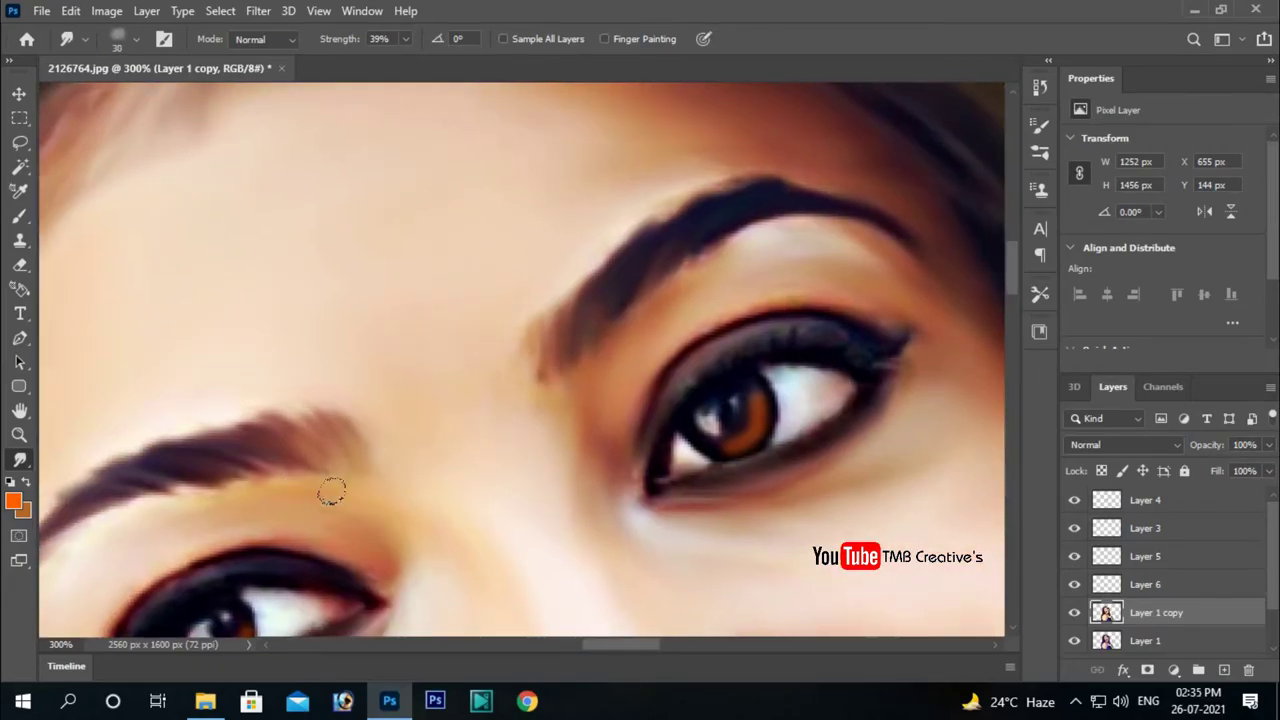
{"action": "scroll", "coordinate": [332, 491], "scroll_direction": "up", "scroll_amount": 3}
{"action": "scroll", "coordinate": [423, 523], "scroll_direction": "right", "scroll_amount": 1}
{"action": "scroll", "coordinate": [506, 509], "scroll_direction": "up", "scroll_amount": 4}
{"action": "scroll", "coordinate": [506, 509], "scroll_direction": "left", "scroll_amount": 3}
{"action": "scroll", "coordinate": [449, 406], "scroll_direction": "up", "scroll_amount": 2}
{"action": "key", "text": "bracketright"}
{"action": "key", "text": "bracketright"}
{"action": "key", "text": "bracketright"}
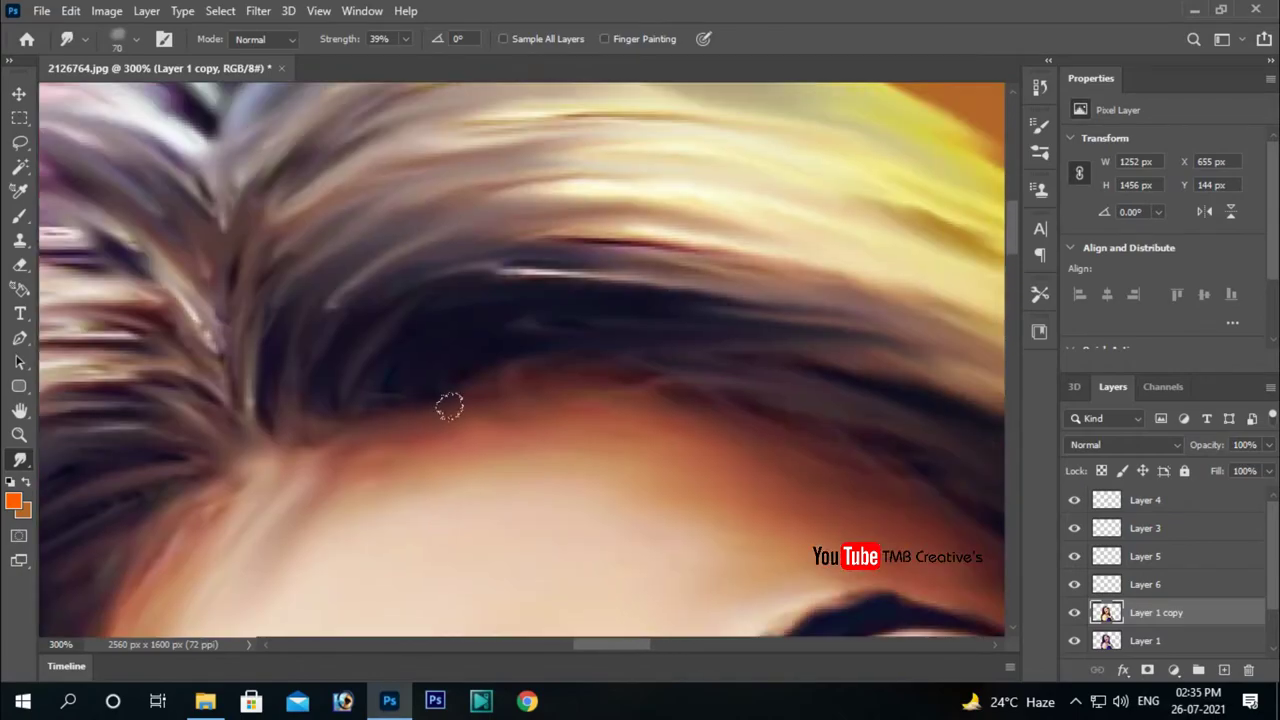
- Fit the portrait on screen and smudge around the nose with a smaller brush
{"action": "key", "text": "ctrl+0"}
{"action": "scroll", "coordinate": [749, 314], "scroll_direction": "up", "scroll_amount": 5}
{"action": "scroll", "coordinate": [704, 327], "scroll_direction": "down", "scroll_amount": 1}
{"action": "key", "text": "bracketleft"}
{"action": "key", "text": "bracketleft"}
{"action": "key", "text": "bracketleft"}
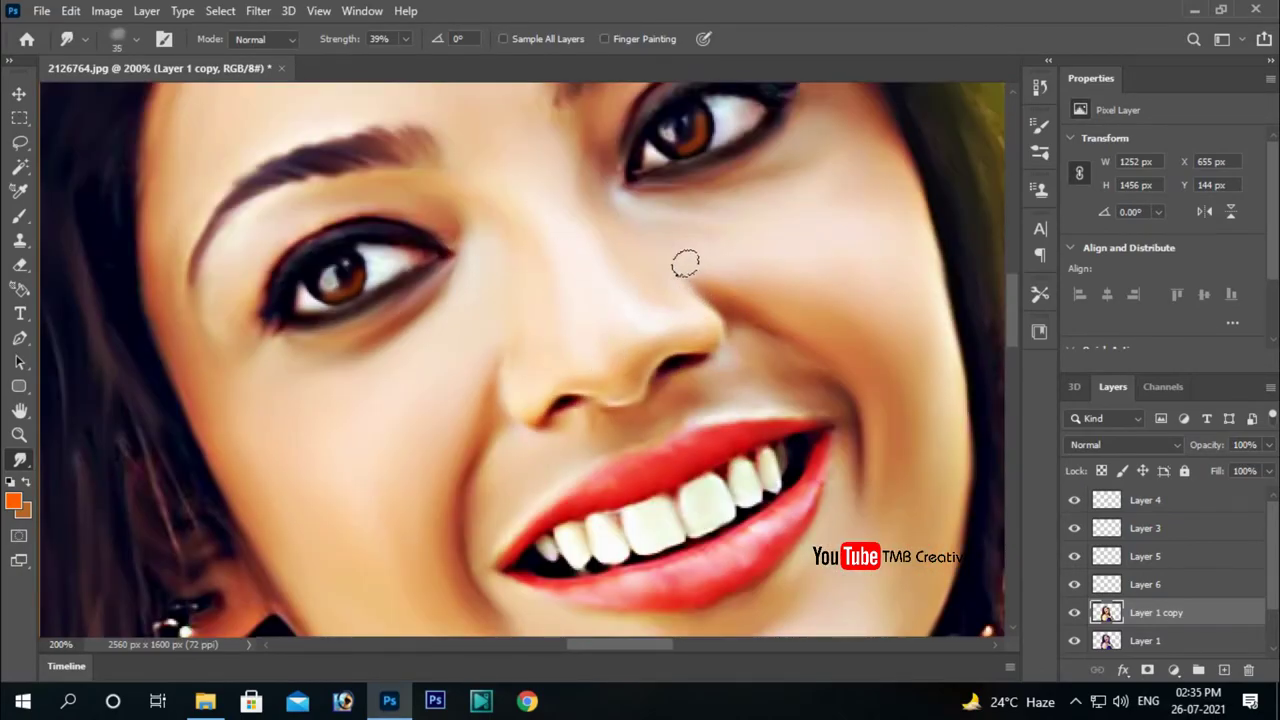
{"action": "scroll", "coordinate": [685, 263], "scroll_direction": "down", "scroll_amount": 2}
{"action": "scroll", "coordinate": [700, 272], "scroll_direction": "right", "scroll_amount": 2}
{"action": "key", "text": "bracketleft"}
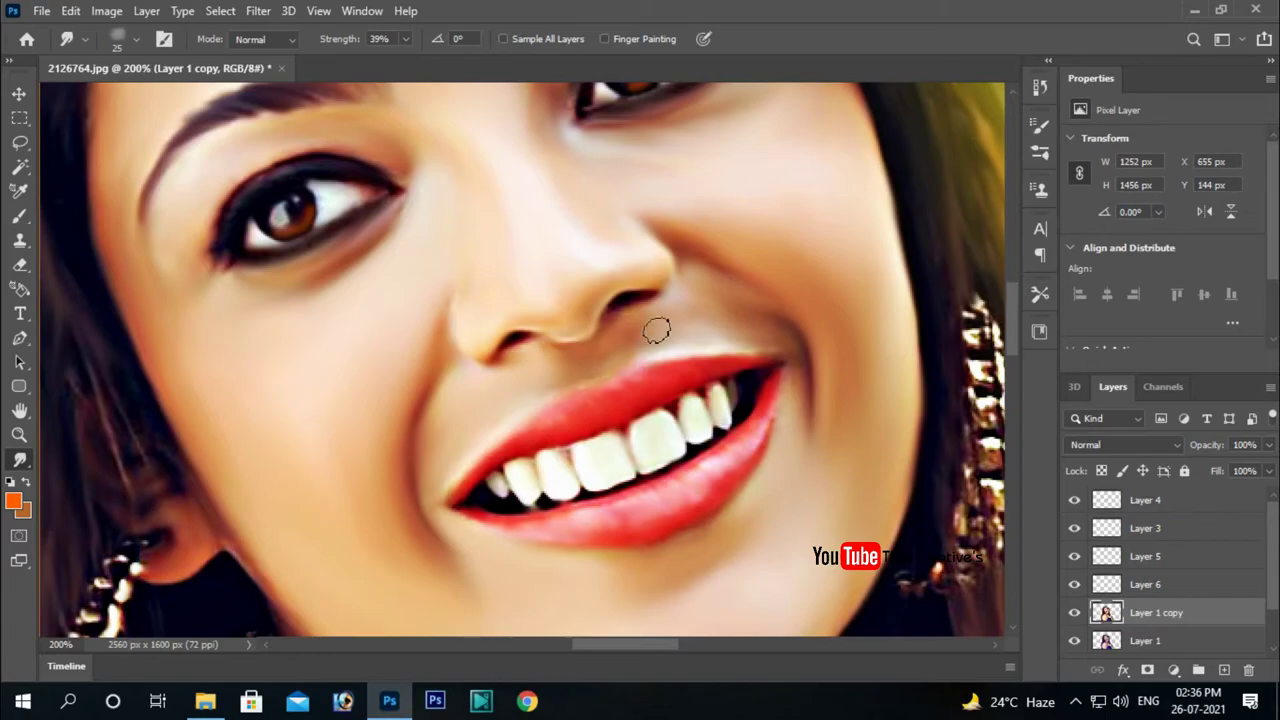
{"action": "scroll", "coordinate": [656, 330], "scroll_direction": "up", "scroll_amount": 1}
{"action": "key", "text": "ctrl+0"}
{"action": "scroll", "coordinate": [600, 365], "scroll_direction": "up", "scroll_amount": 4}
{"action": "scroll", "coordinate": [426, 354], "scroll_direction": "down", "scroll_amount": 3}
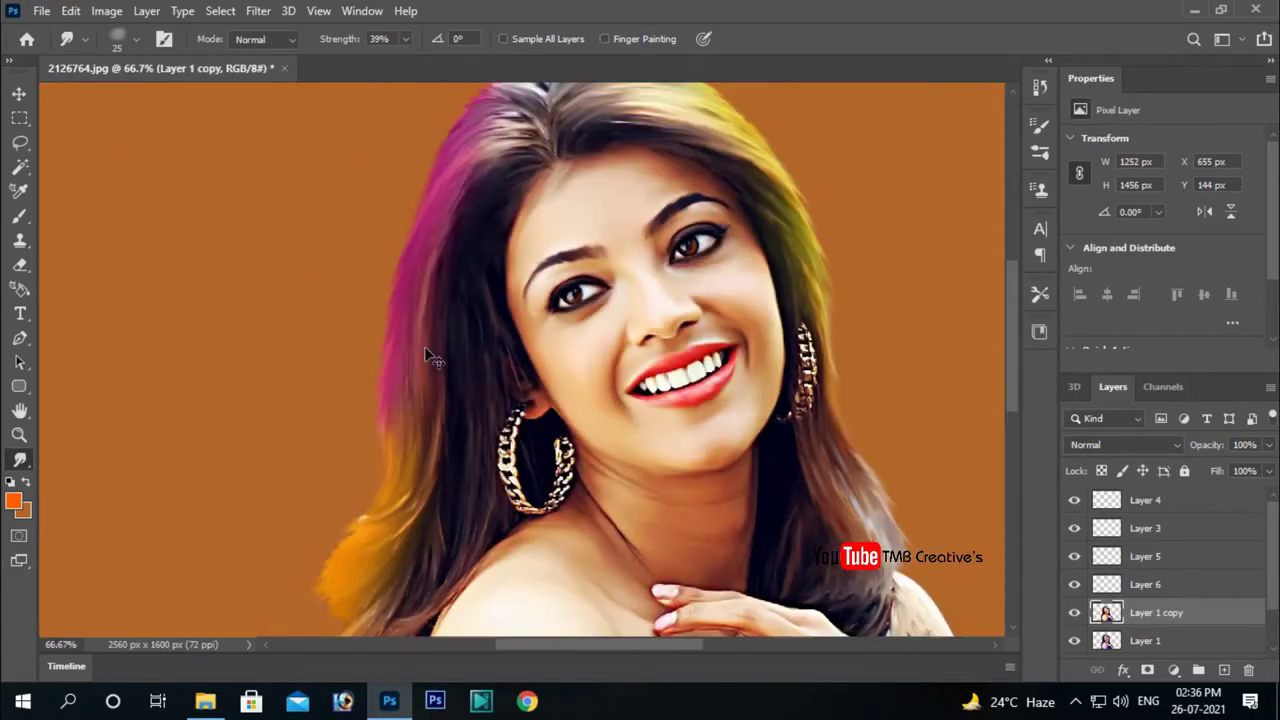
{"action": "scroll", "coordinate": [569, 343], "scroll_direction": "up", "scroll_amount": 2}
- Bring the hair parting into view and enable Shape Dynamics on the brush
{"action": "key", "text": "F5"}
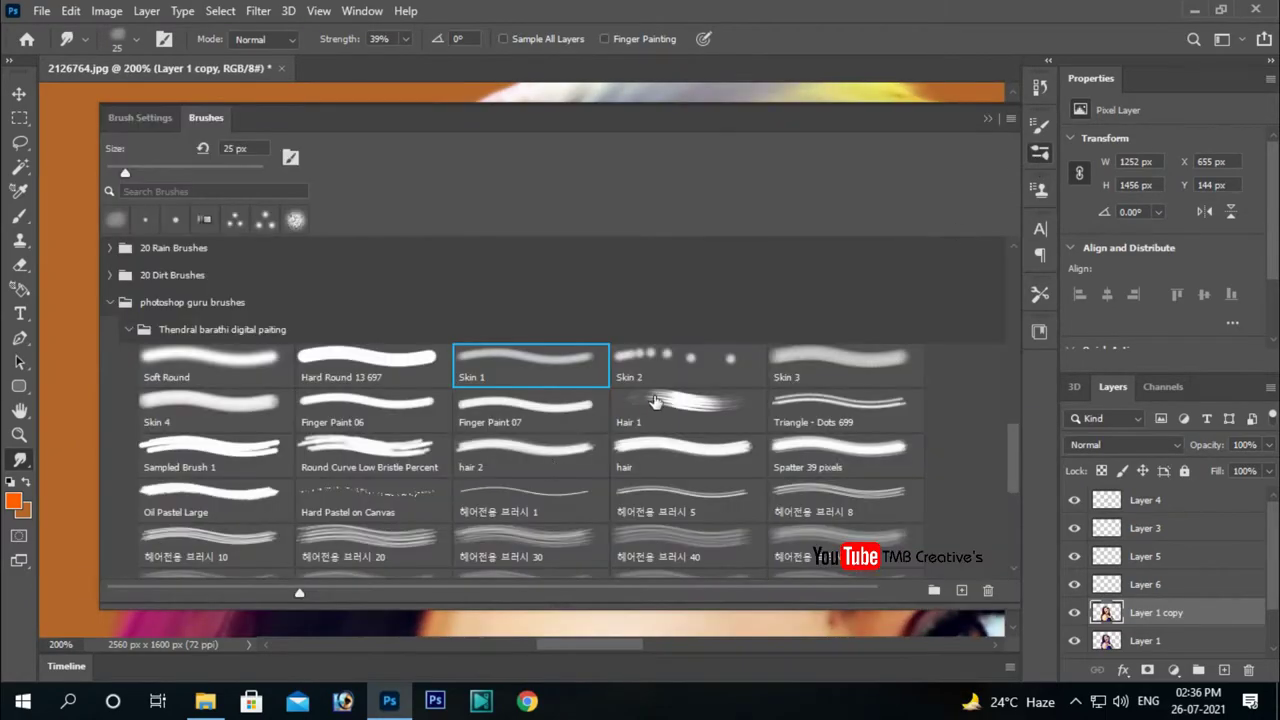
{"action": "left_click", "coordinate": [1042, 158]}
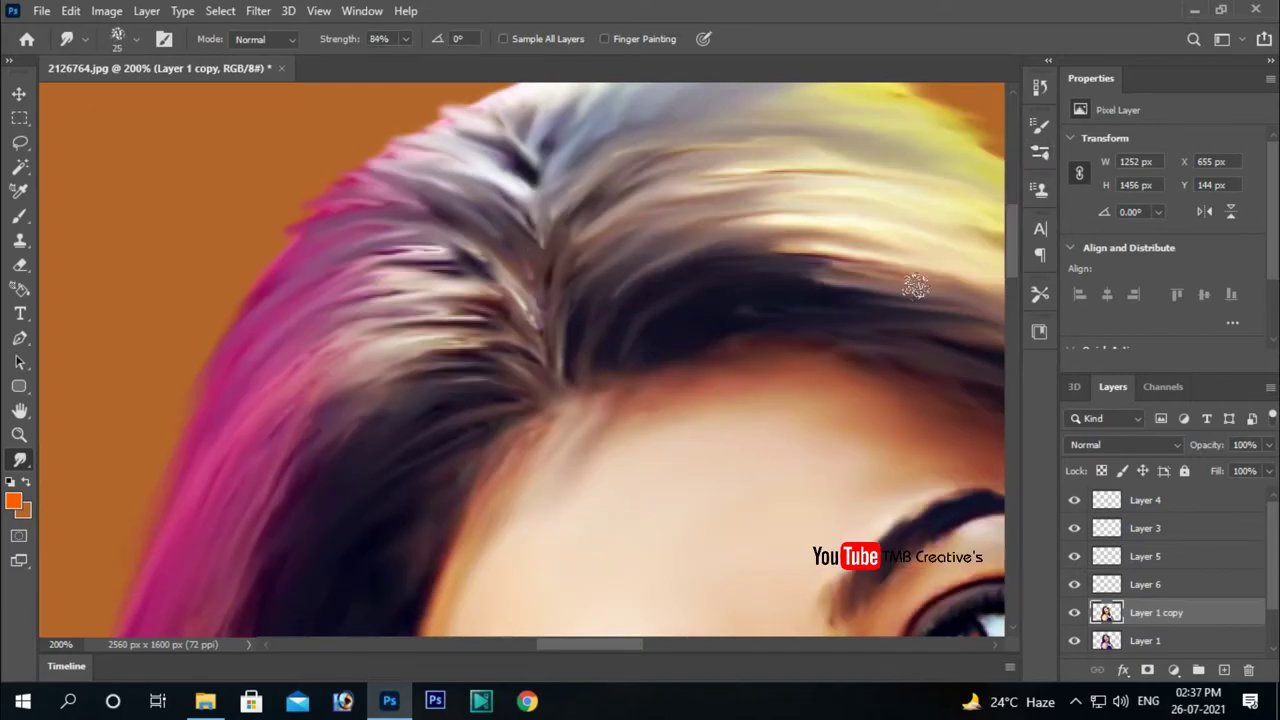
{"action": "left_click_drag", "start_coordinate": [915, 287], "coordinate": [635, 167]}
{"action": "key", "text": "F5"}
{"action": "left_click", "coordinate": [152, 200]}
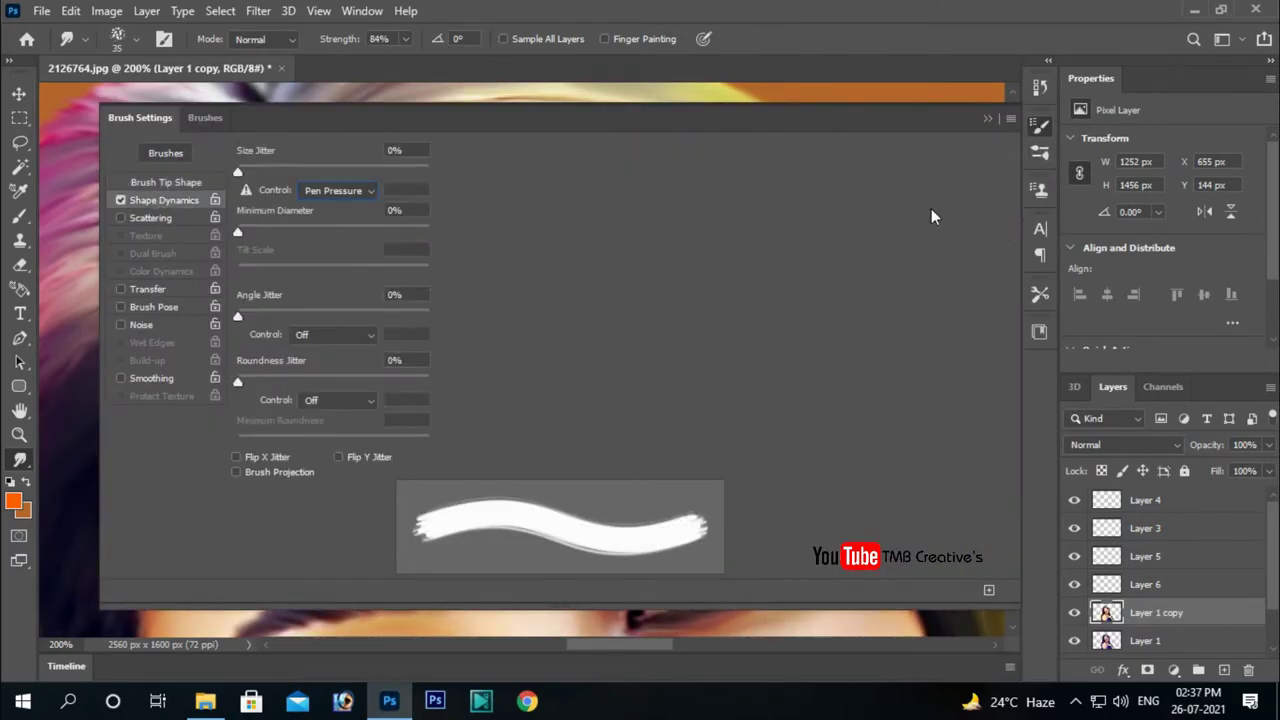
{"action": "key", "text": "F5"}
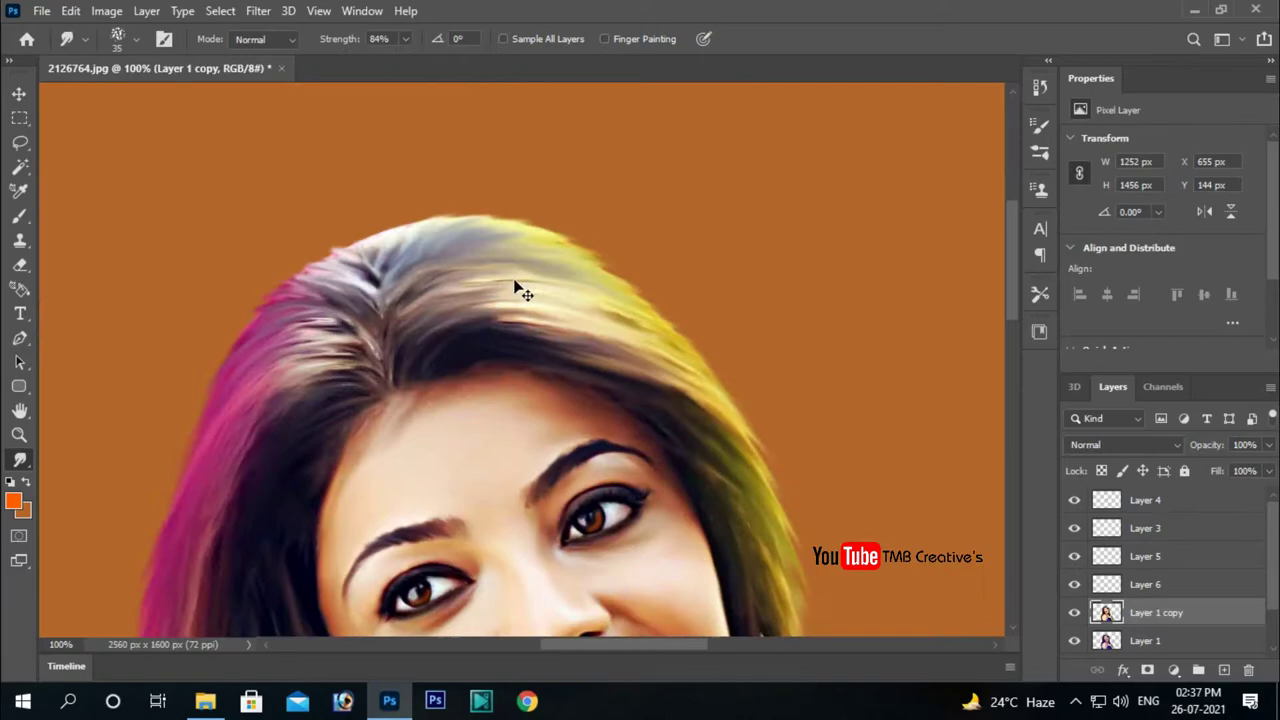
- Choose a hair brush and smudge the pink strands into the grey at the parting
{"action": "left_click", "coordinate": [1040, 152]}
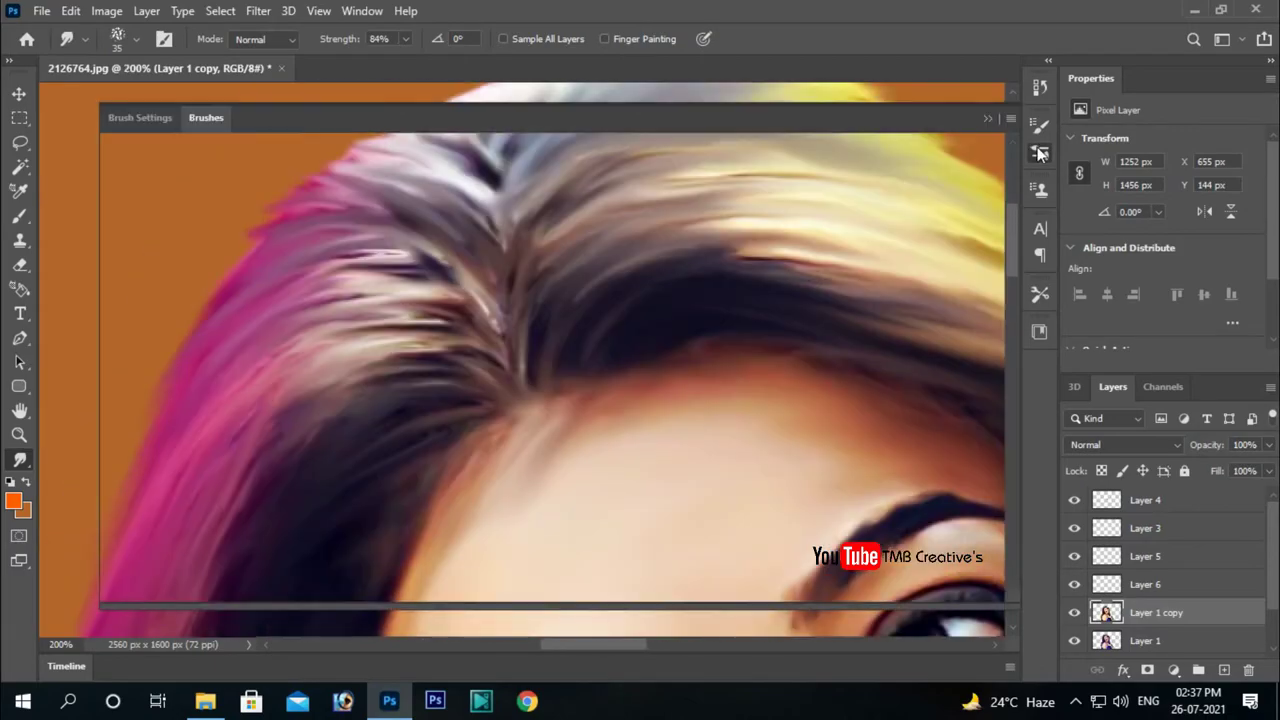
{"action": "left_click", "coordinate": [1043, 160]}
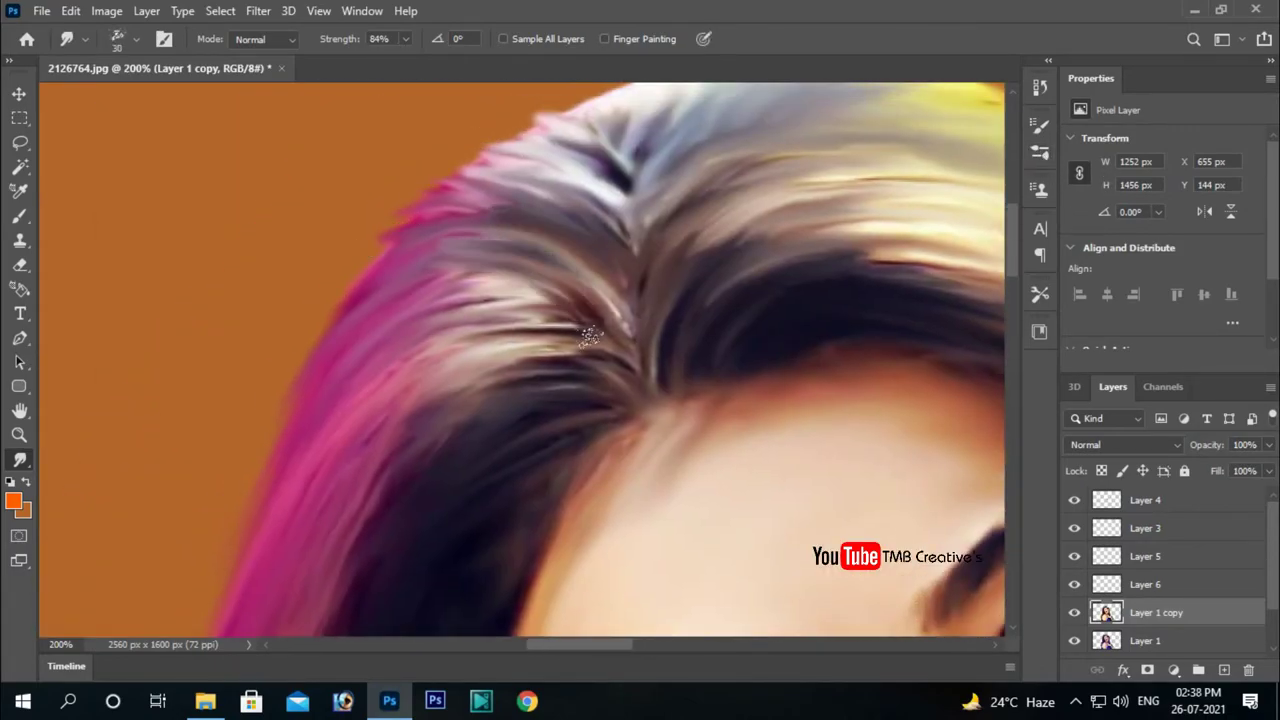
{"action": "left_click_drag", "start_coordinate": [420, 356], "coordinate": [527, 346]}
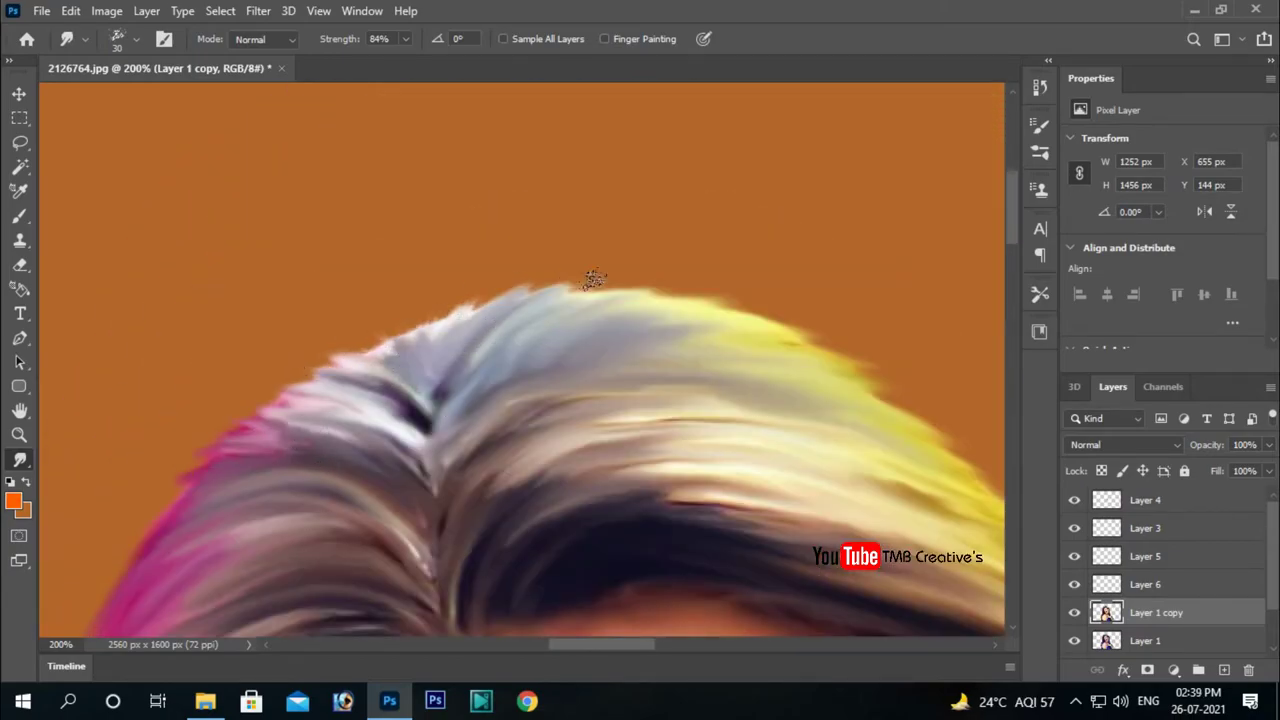
{"action": "left_click_drag", "start_coordinate": [594, 278], "coordinate": [689, 300]}
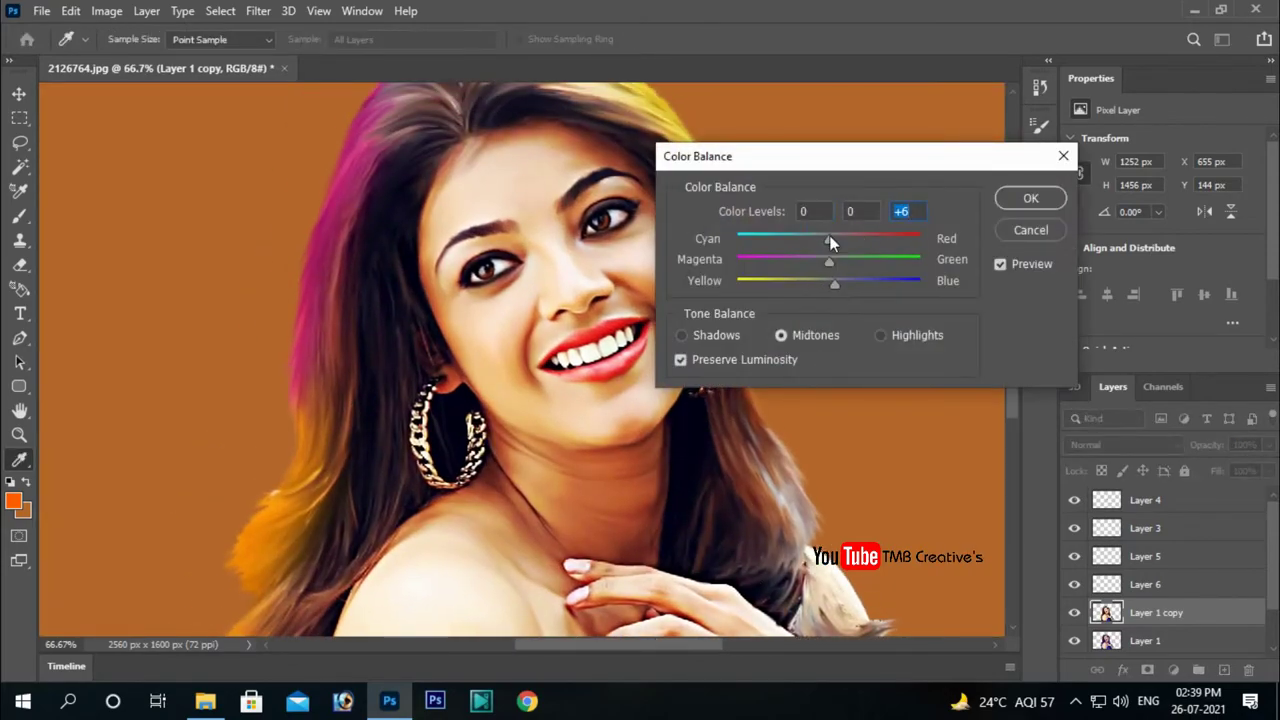
- Apply the +6 blue Color Balance, take the Brush and frame the hand and shoulder
{"action": "left_click", "coordinate": [1030, 198]}
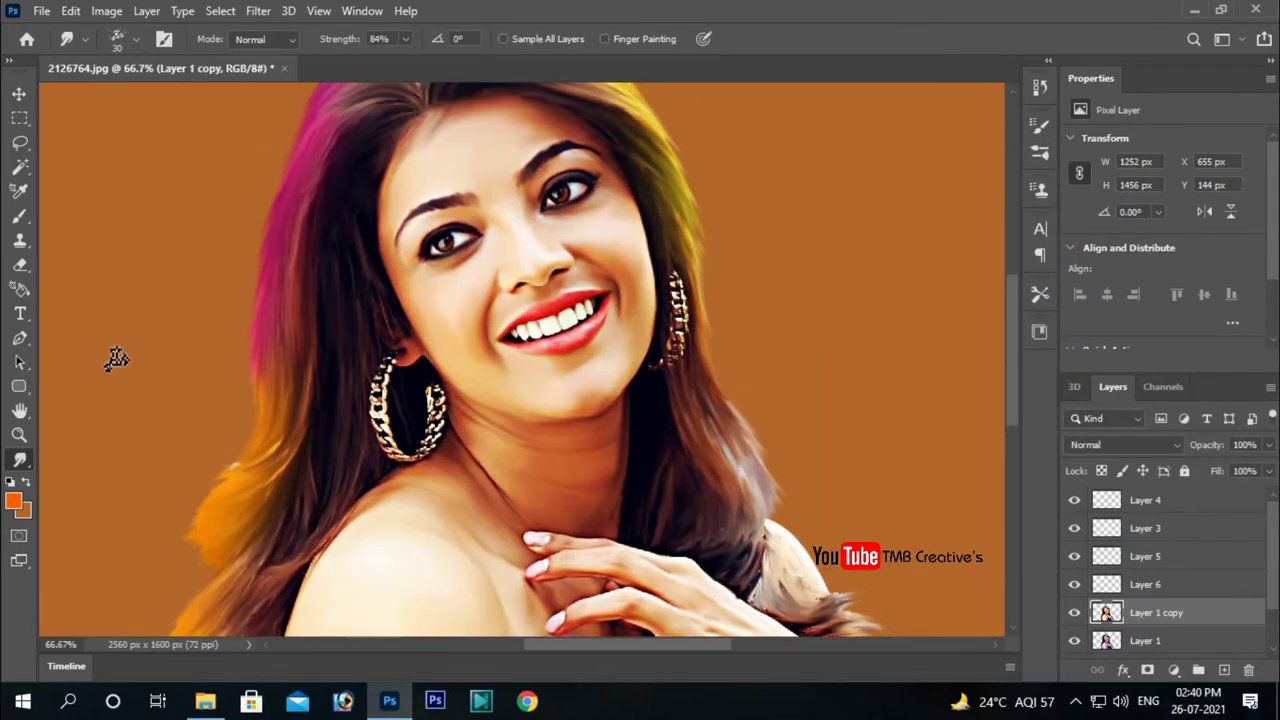
{"action": "left_click", "coordinate": [137, 40]}
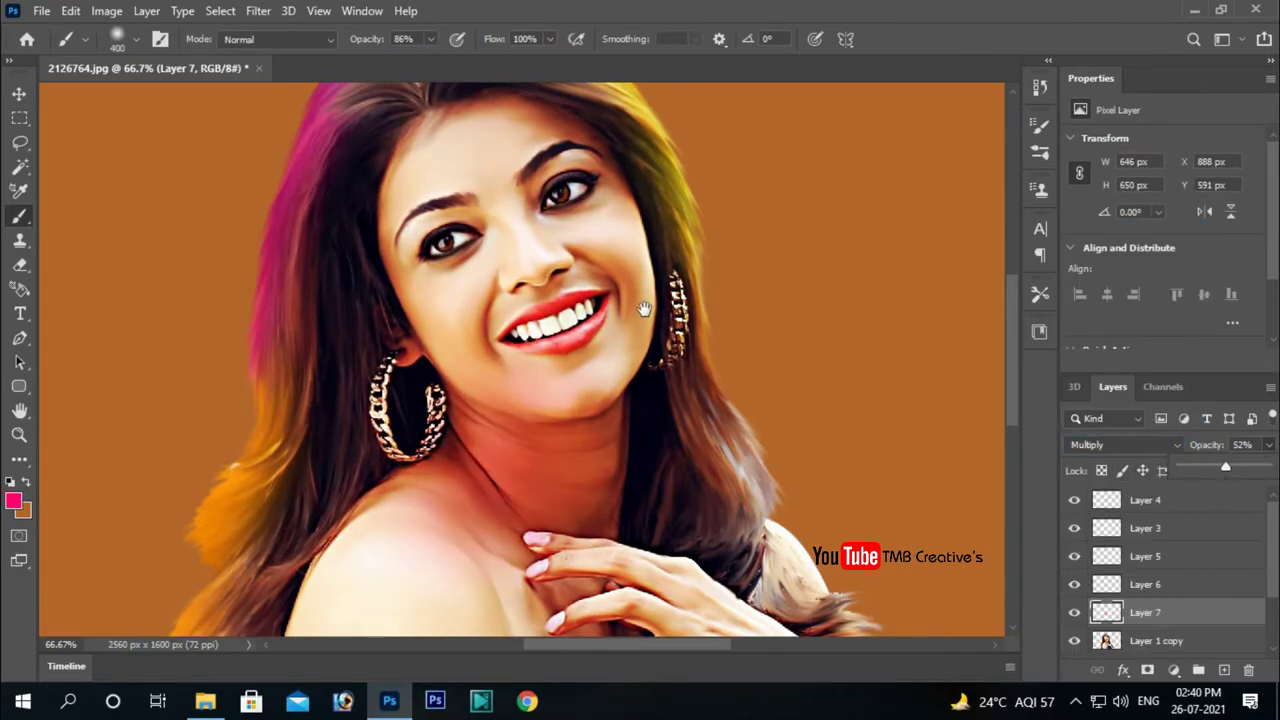
{"action": "left_click_drag", "start_coordinate": [620, 630], "coordinate": [629, 476]}
{"action": "scroll", "coordinate": [1155, 637], "scroll_direction": "down", "scroll_amount": 1}
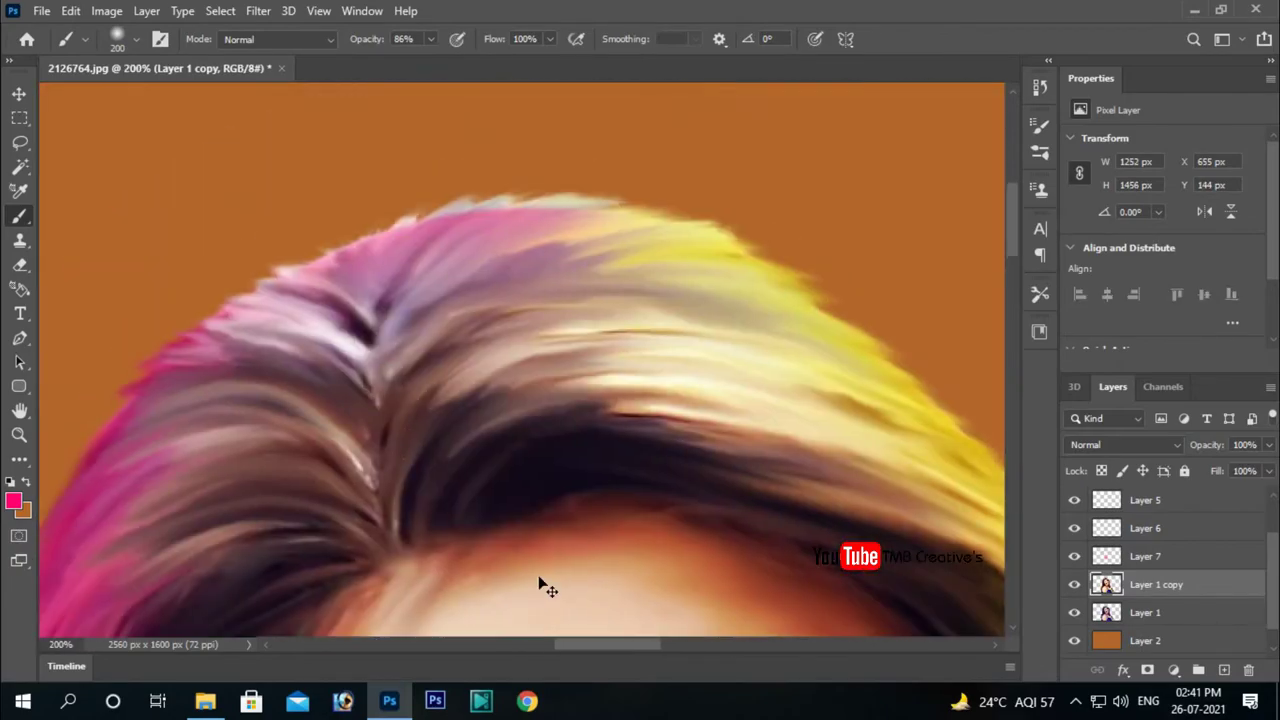
{"action": "left_click", "coordinate": [1038, 152]}
- Choose the cloud brush from the brush picker for painting smoke
{"action": "scroll", "coordinate": [855, 306], "scroll_direction": "up", "scroll_amount": 2}
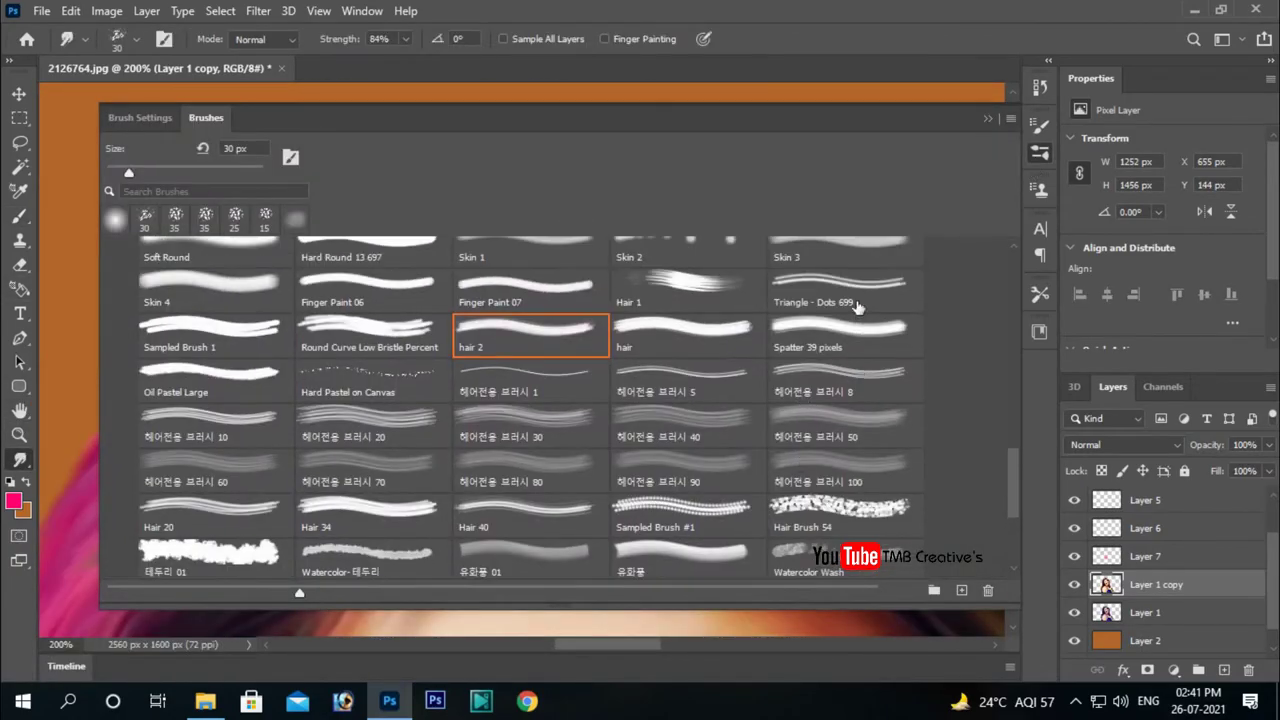
{"action": "left_click", "coordinate": [140, 117]}
{"action": "left_click", "coordinate": [515, 262]}
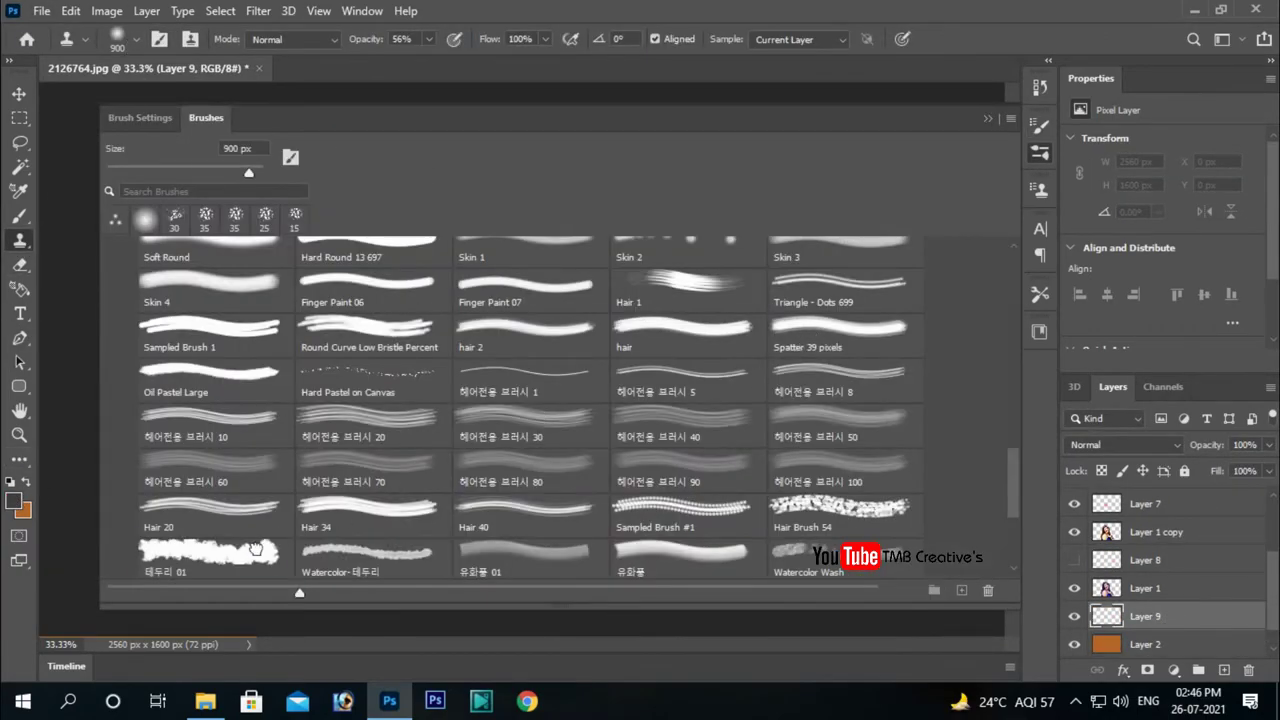
{"action": "left_click", "coordinate": [255, 549]}
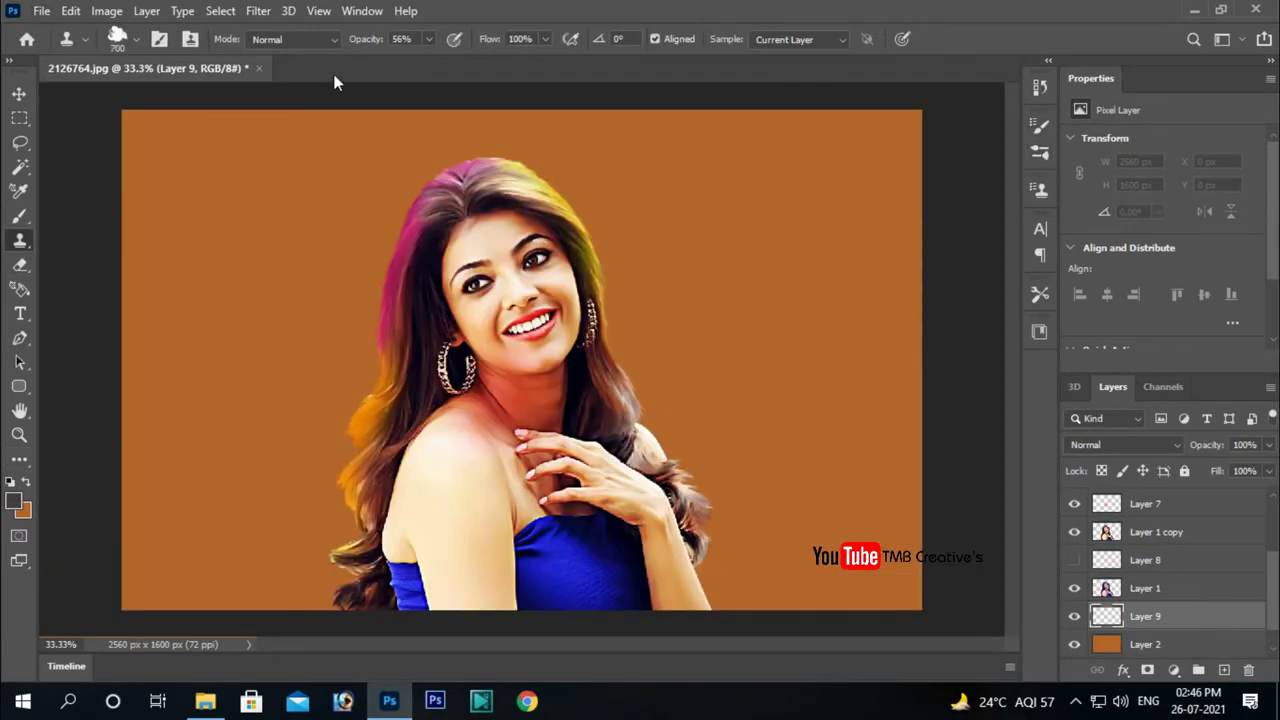
{"action": "key", "text": "b"}
{"action": "left_click", "coordinate": [230, 221], "text": "alt"}
{"action": "right_click", "coordinate": [230, 221]}
{"action": "scroll", "coordinate": [690, 525], "scroll_direction": "down", "scroll_amount": 1}
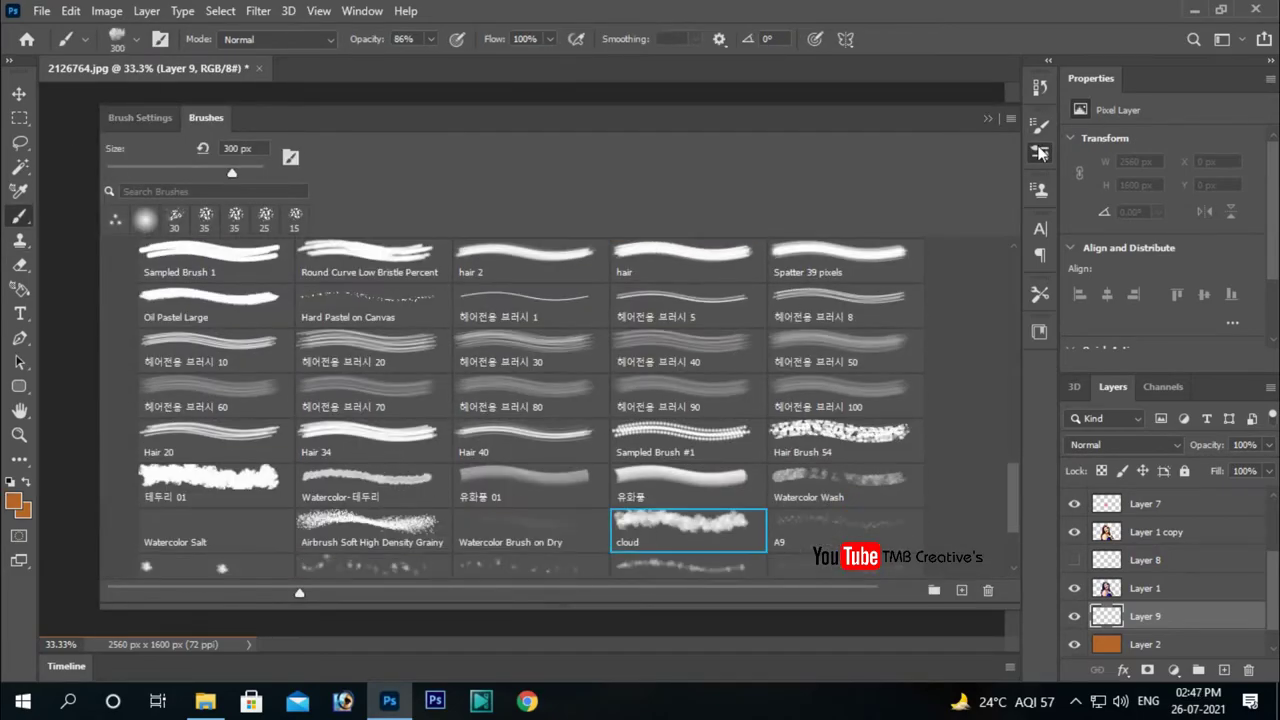
{"action": "left_click", "coordinate": [690, 525]}
- Paint dark grey clouds, then white (#ffffff) clouds around the woman
{"action": "left_click", "coordinate": [14, 503]}
{"action": "left_click", "coordinate": [605, 301]}
{"action": "left_click_drag", "start_coordinate": [650, 150], "coordinate": [880, 300]}
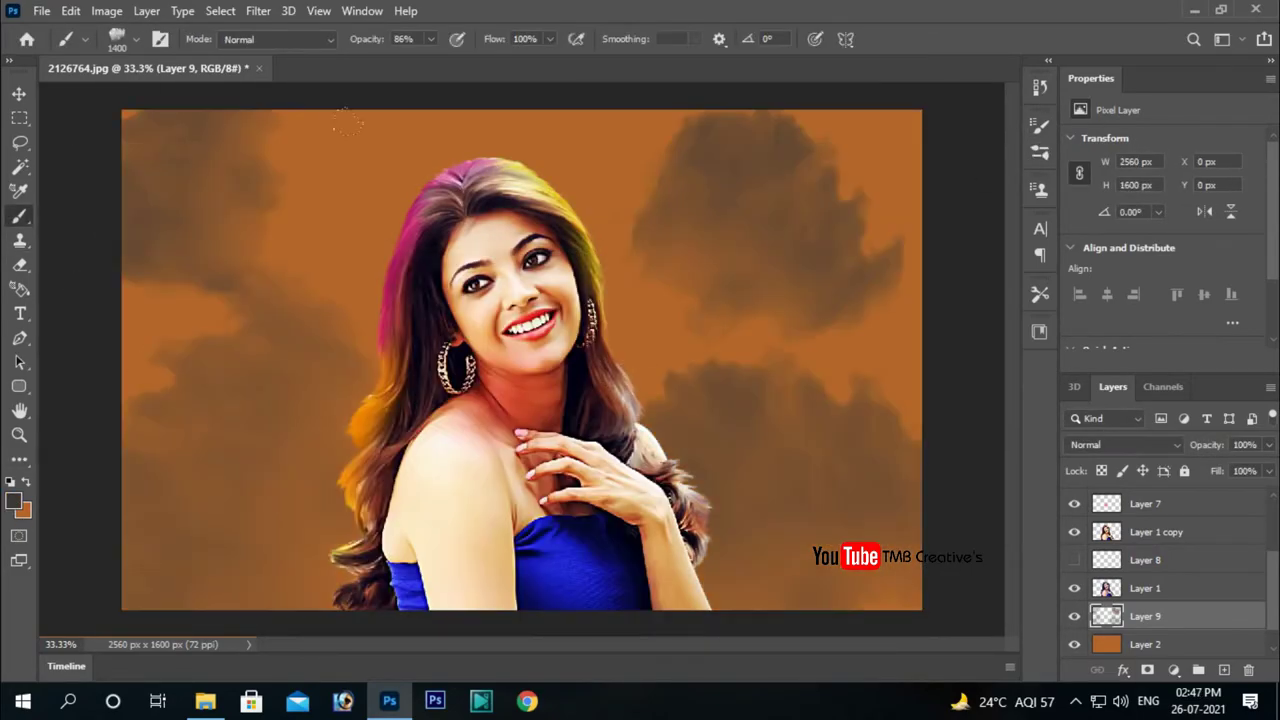
{"action": "mouse_move", "coordinate": [320, 160]}
{"action": "left_mouse_down"}
{"action": "mouse_move", "coordinate": [680, 200]}
{"action": "mouse_move", "coordinate": [150, 400]}
{"action": "left_mouse_up"}
{"action": "left_click", "coordinate": [14, 503]}
{"action": "type", "text": "ffffff"}
{"action": "key", "text": "Return"}
{"action": "left_click_drag", "start_coordinate": [720, 150], "coordinate": [200, 450]}
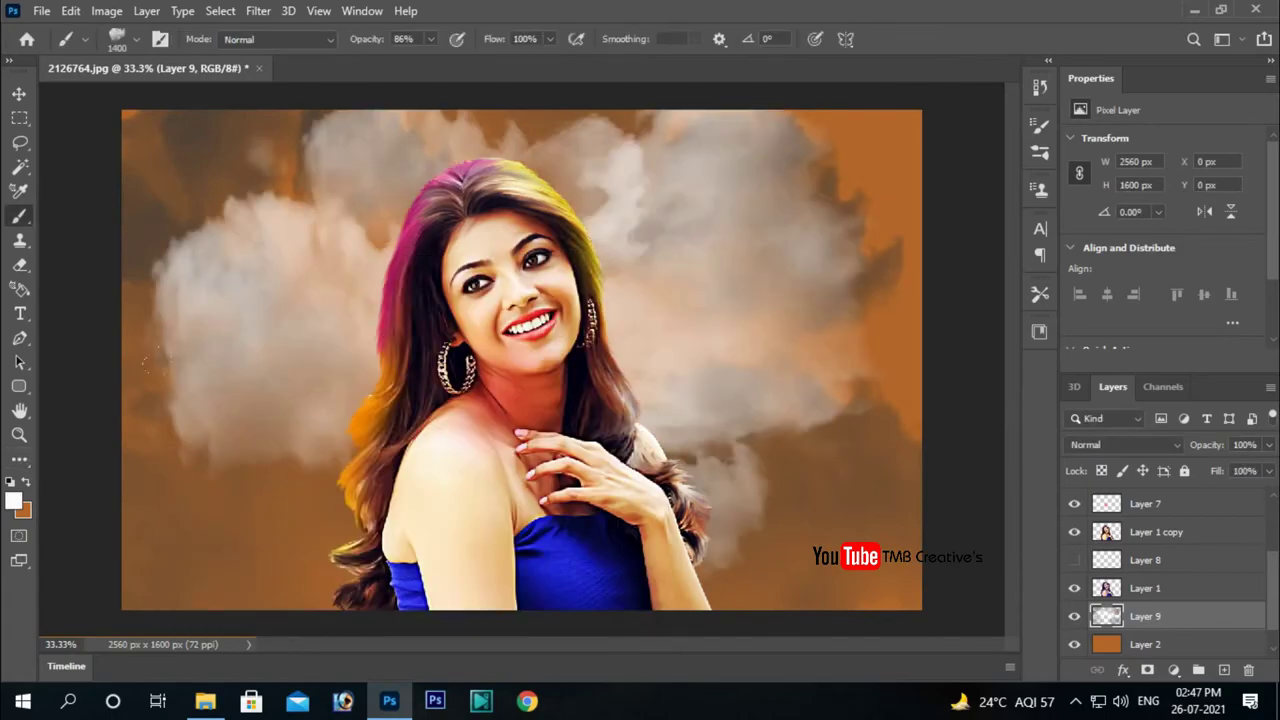
- Change the foreground colour to a bright yellow
{"action": "left_click_drag", "start_coordinate": [400, 150], "coordinate": [850, 580]}
{"action": "left_click", "coordinate": [14, 503]}
{"action": "left_click", "coordinate": [445, 510]}
{"action": "left_click", "coordinate": [416, 312]}
{"action": "key", "text": "Return"}
- Reselect the cloud brush and paint yellow cloud patches behind the head
{"action": "left_click", "coordinate": [1040, 125]}
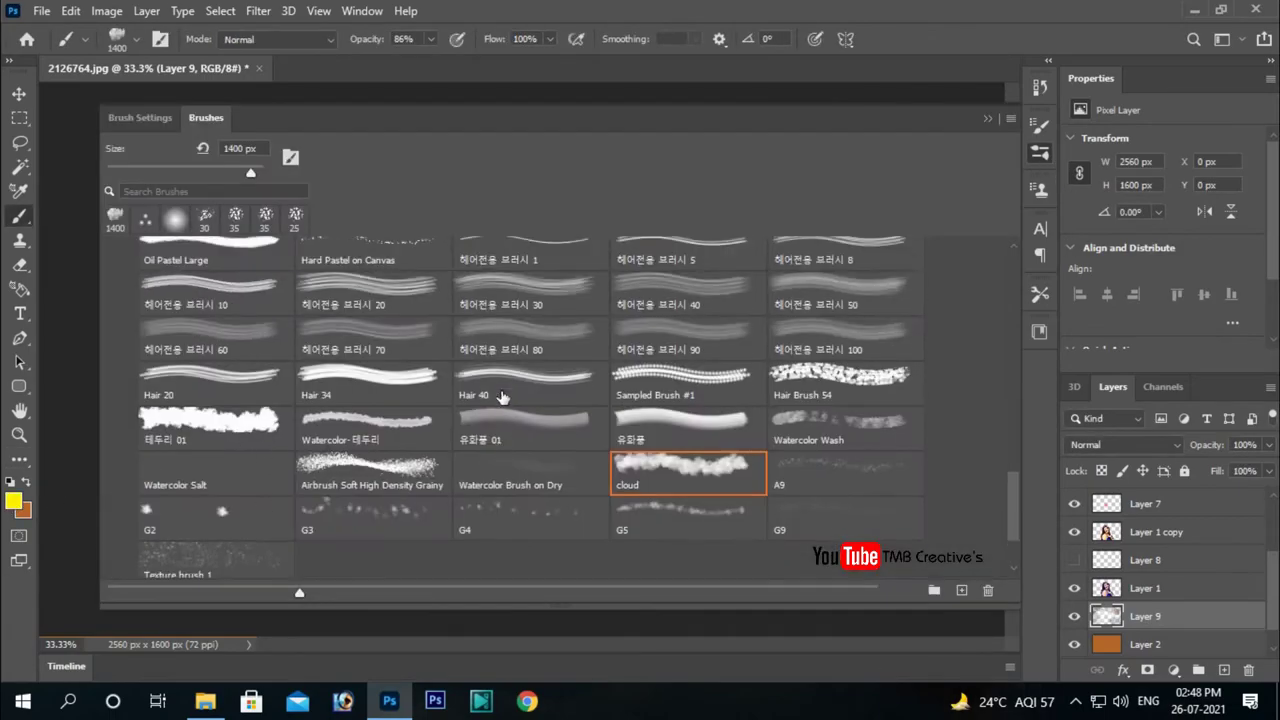
{"action": "scroll", "coordinate": [560, 350], "scroll_direction": "up", "scroll_amount": 2}
{"action": "left_click", "coordinate": [140, 117]}
{"action": "left_click", "coordinate": [1040, 125]}
{"action": "left_click", "coordinate": [1040, 150]}
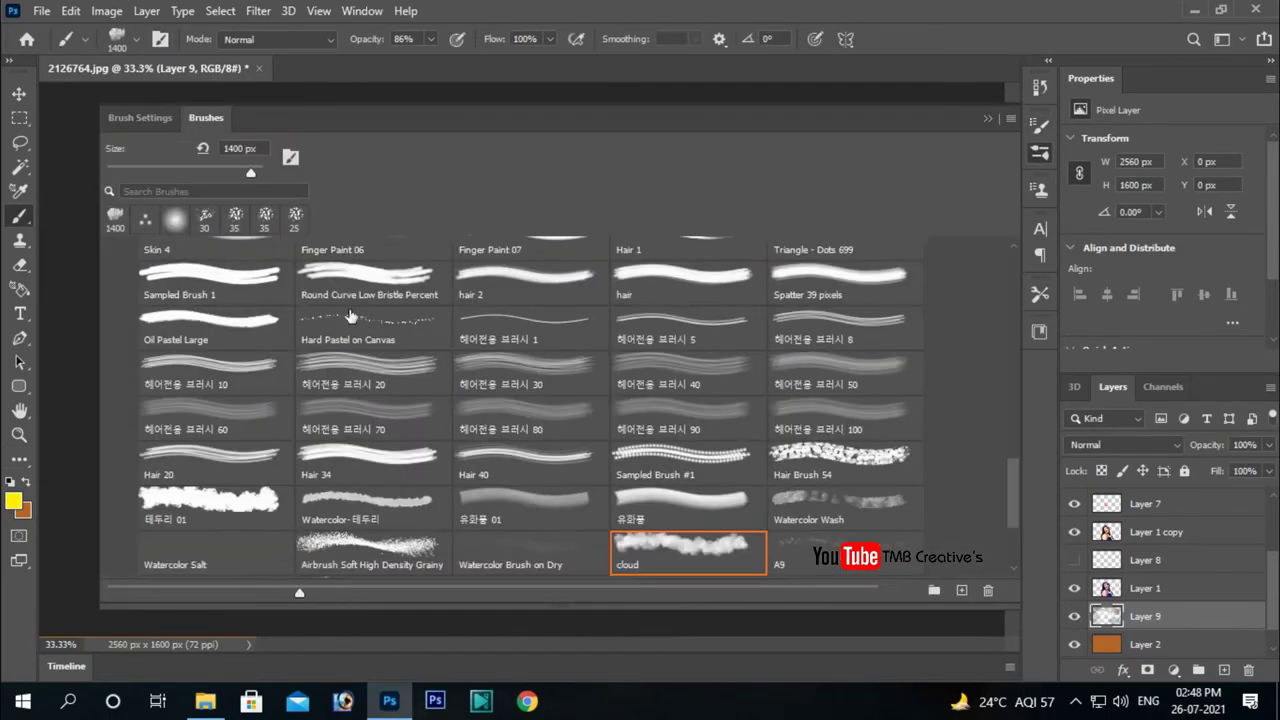
{"action": "scroll", "coordinate": [306, 380], "scroll_direction": "up", "scroll_amount": 10}
{"action": "scroll", "coordinate": [664, 516], "scroll_direction": "down", "scroll_amount": 5}
{"action": "scroll", "coordinate": [664, 516], "scroll_direction": "down", "scroll_amount": 2}
{"action": "left_click", "coordinate": [214, 443]}
{"action": "left_click", "coordinate": [1040, 125]}
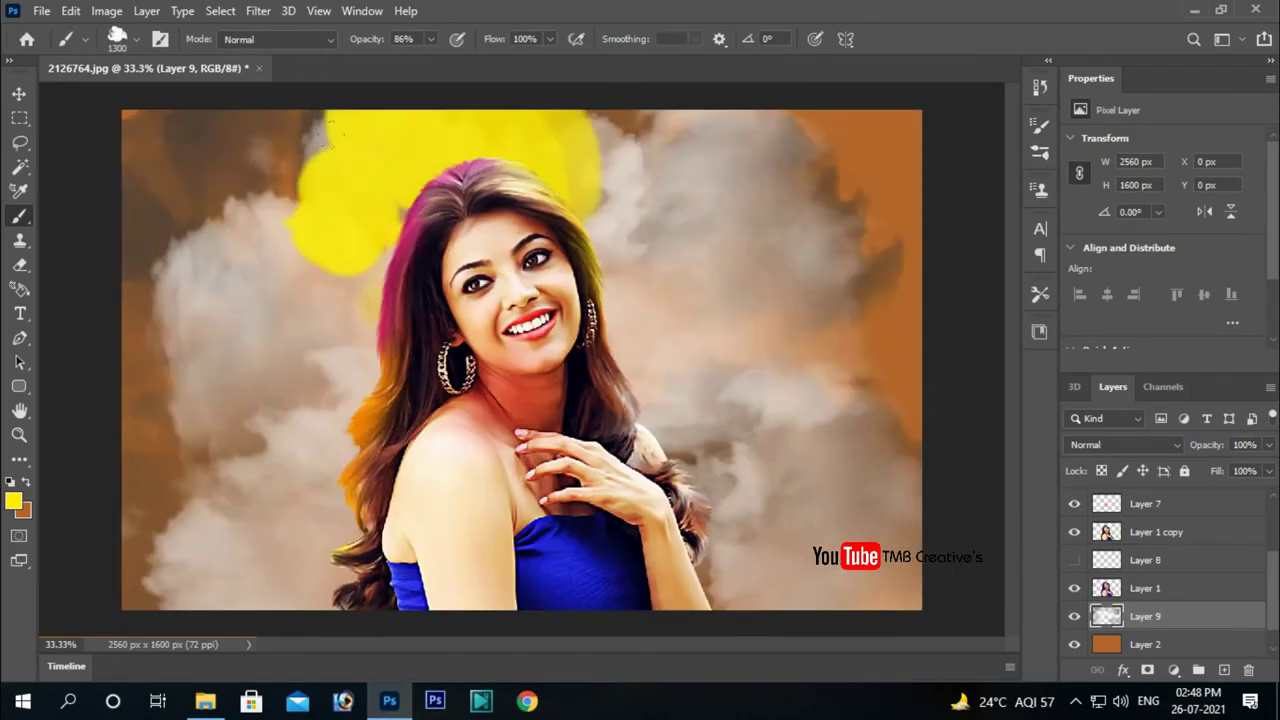
{"action": "left_click_drag", "start_coordinate": [400, 200], "coordinate": [650, 250]}
- Fill a layer with black, erase around the portrait and lower its opacity to 78% as a vignette
{"action": "key", "text": "v"}
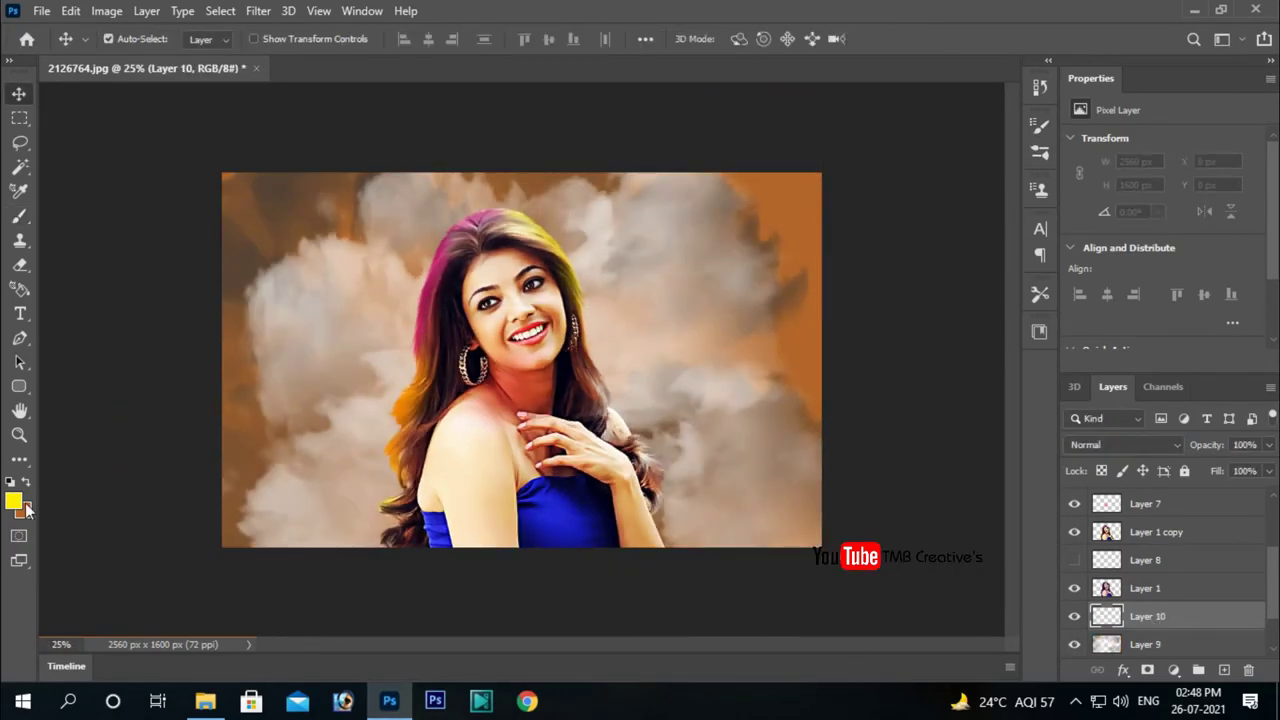
{"action": "left_click", "coordinate": [24, 510]}
{"action": "left_click", "coordinate": [586, 300]}
{"action": "key", "text": "ctrl+BackSpace"}
{"action": "key", "text": "e"}
{"action": "left_click", "coordinate": [506, 338]}
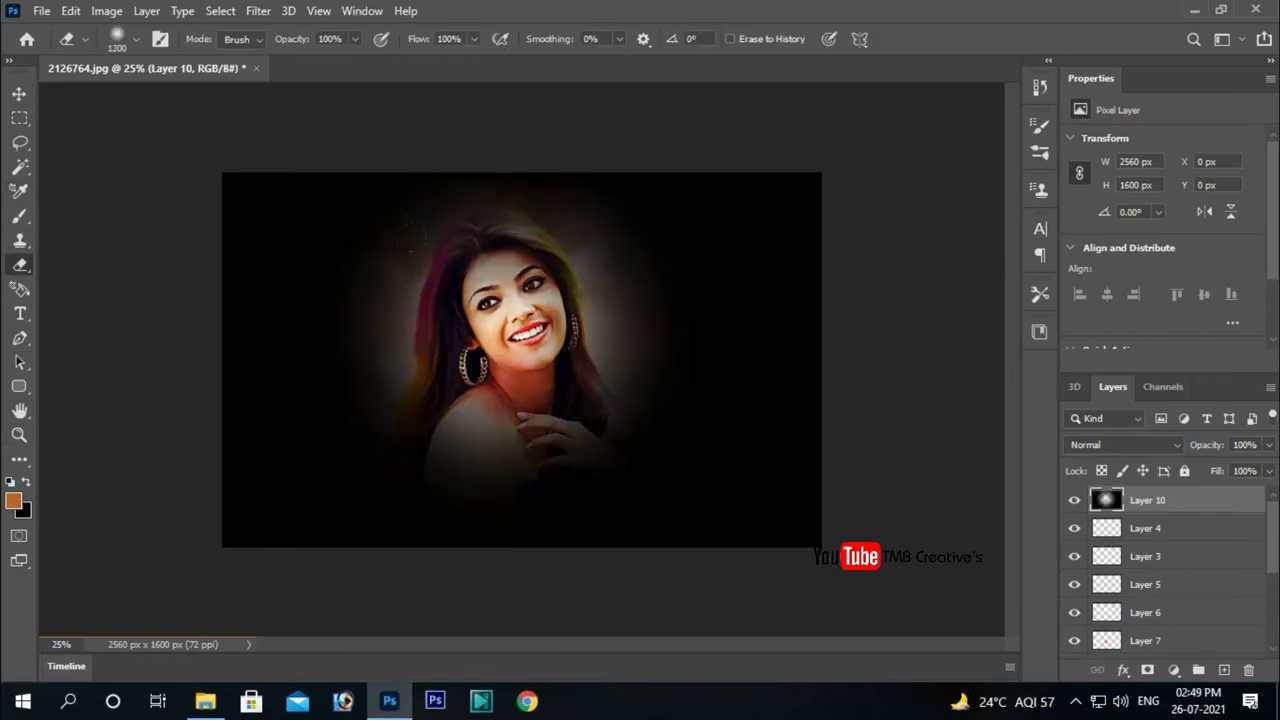
{"action": "left_click", "coordinate": [1268, 444]}
{"action": "left_click_drag", "start_coordinate": [1262, 468], "coordinate": [1253, 472]}
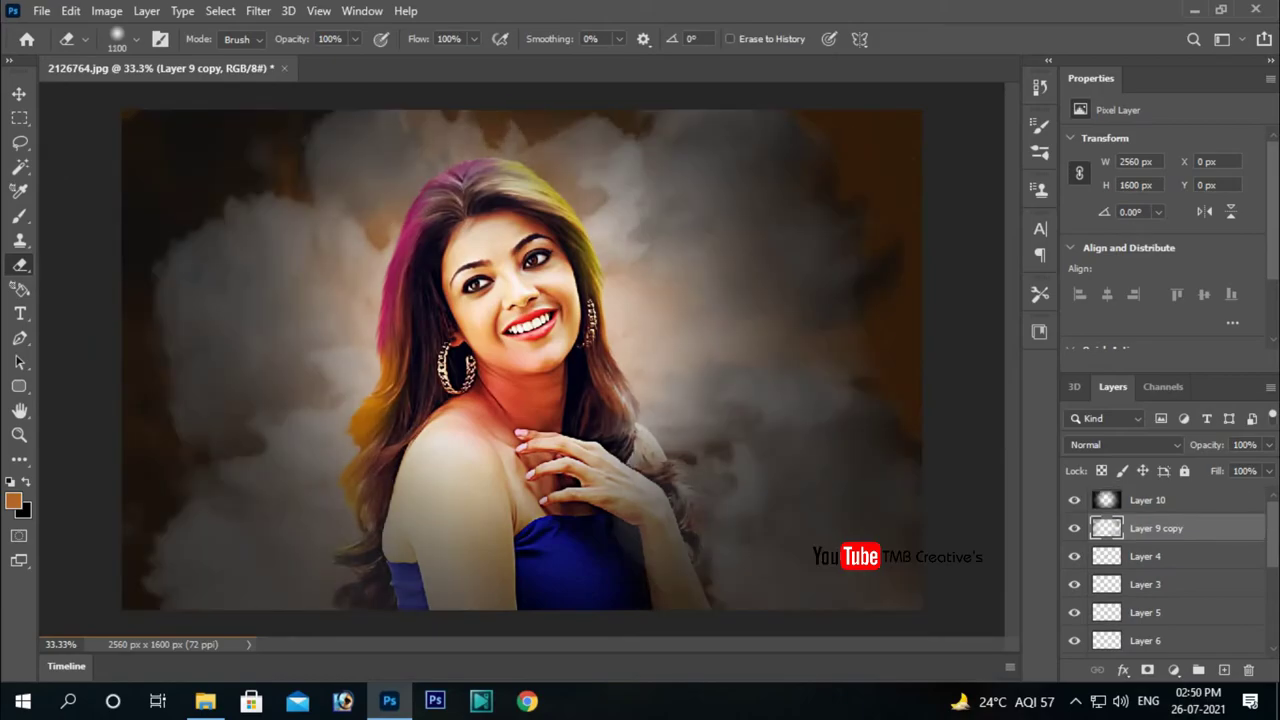
- Set up the Smudge tool with the cloud brush at 600 px
{"action": "left_click", "coordinate": [19, 94]}
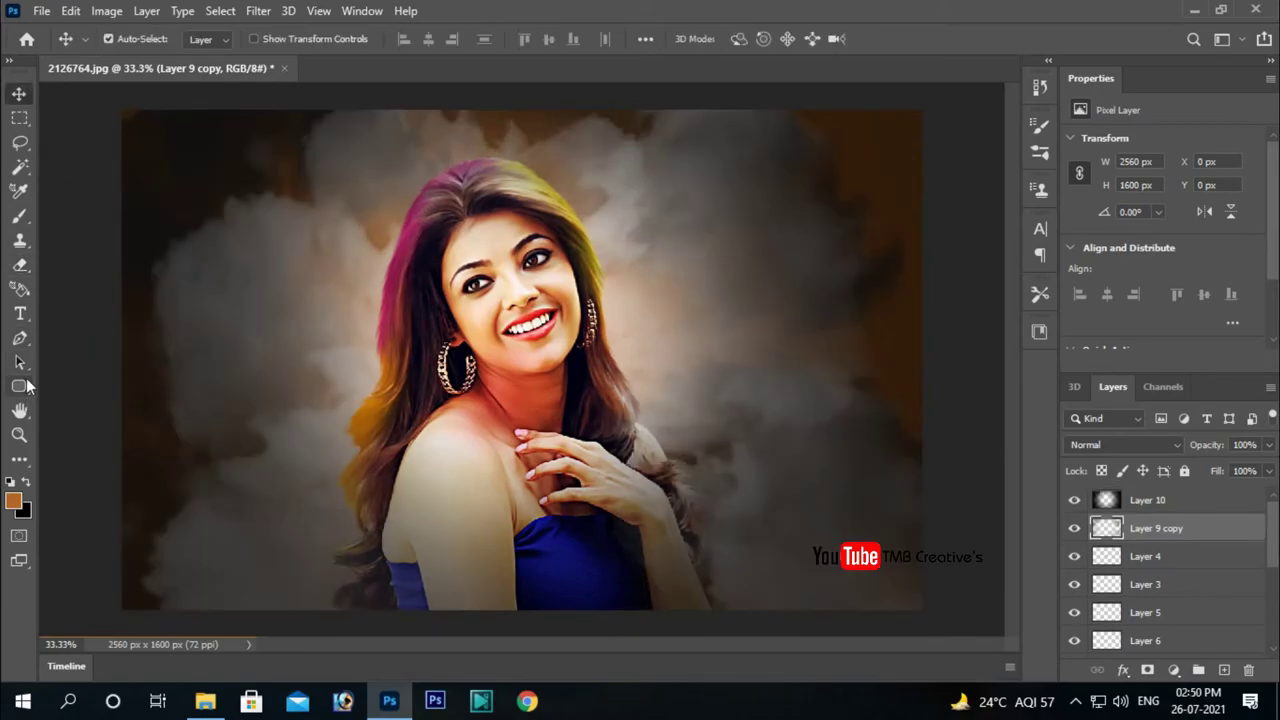
{"action": "left_click", "coordinate": [19, 459]}
{"action": "left_click", "coordinate": [115, 489]}
{"action": "left_click", "coordinate": [1040, 152]}
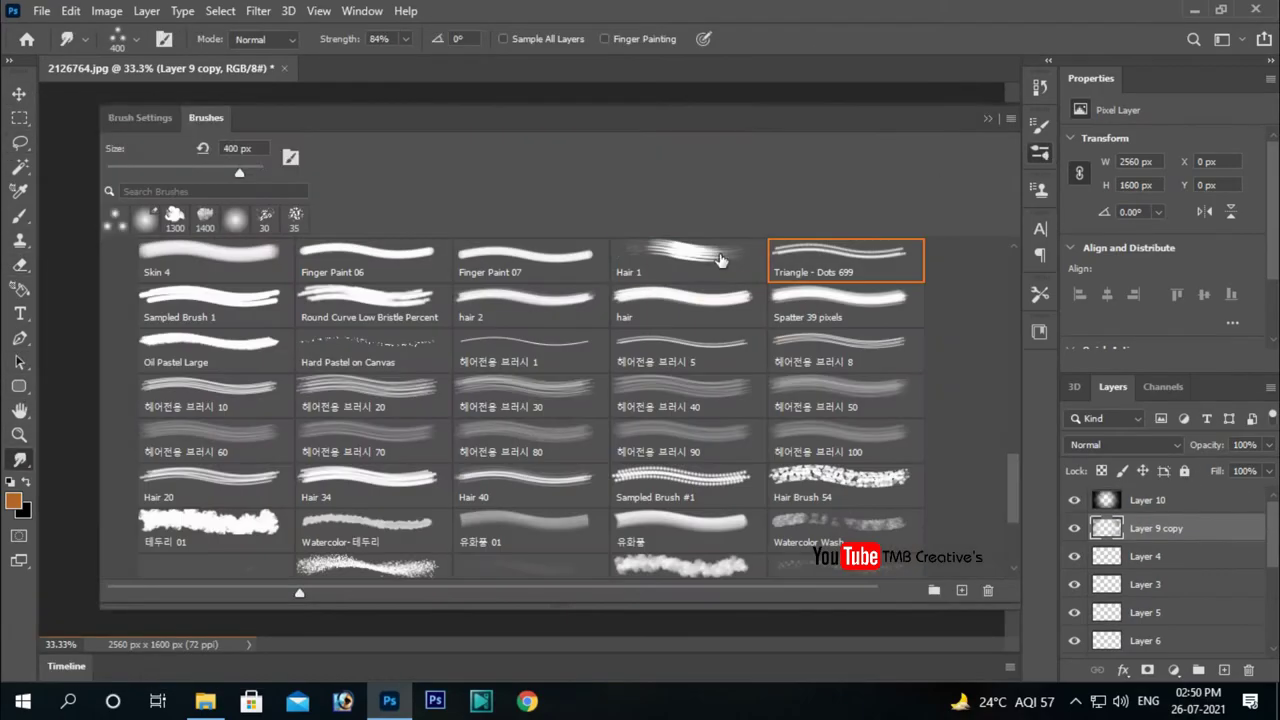
{"action": "scroll", "coordinate": [688, 400], "scroll_direction": "down", "scroll_amount": 1}
{"action": "left_click", "coordinate": [688, 552]}
{"action": "left_click", "coordinate": [1040, 152]}
{"action": "left_click", "coordinate": [1040, 152]}
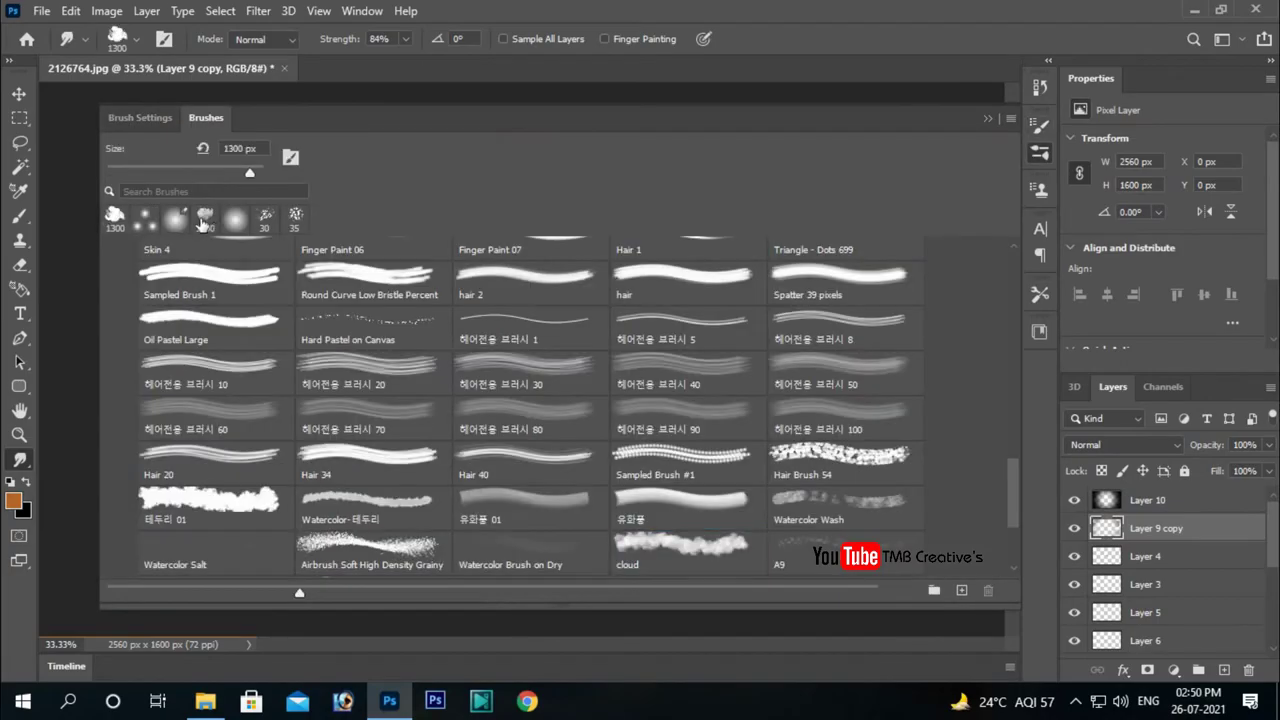
{"action": "double_click", "coordinate": [203, 270]}
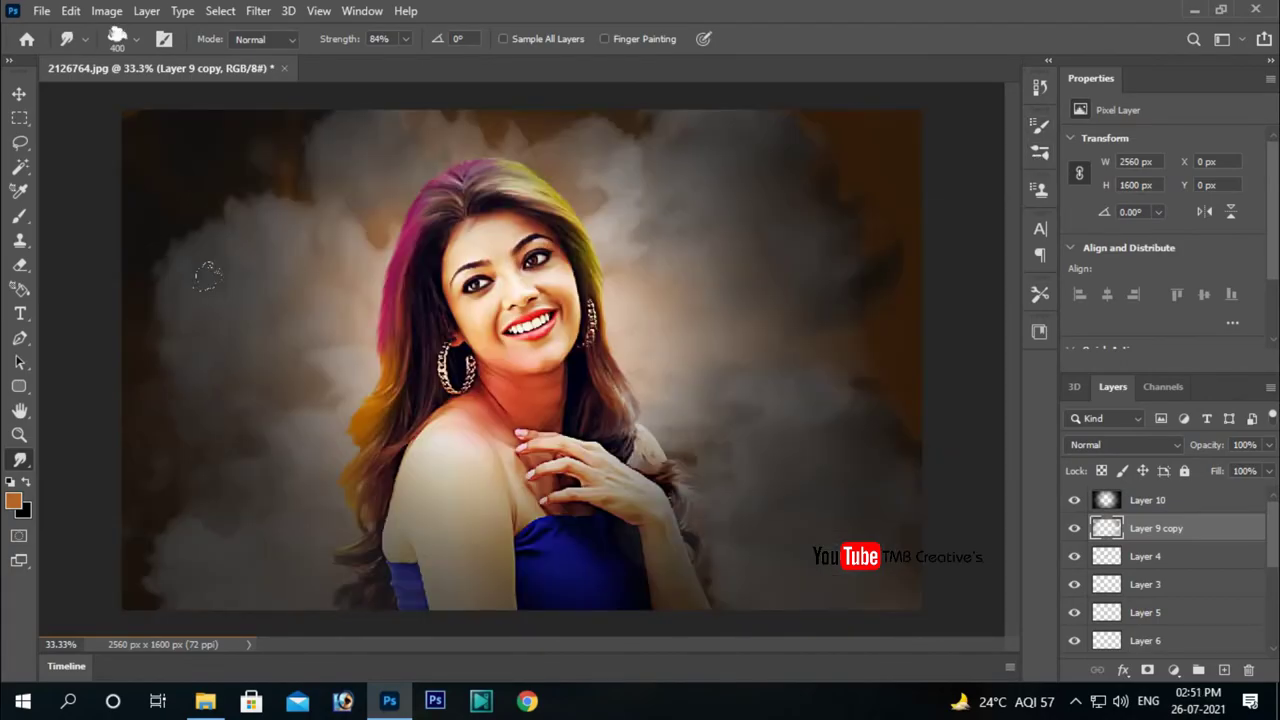
{"action": "left_click", "coordinate": [13, 501]}
{"action": "left_click", "coordinate": [586, 300]}
- Select Layer 3 and set the Smudge tool to the hair brush
{"action": "key", "text": "v"}
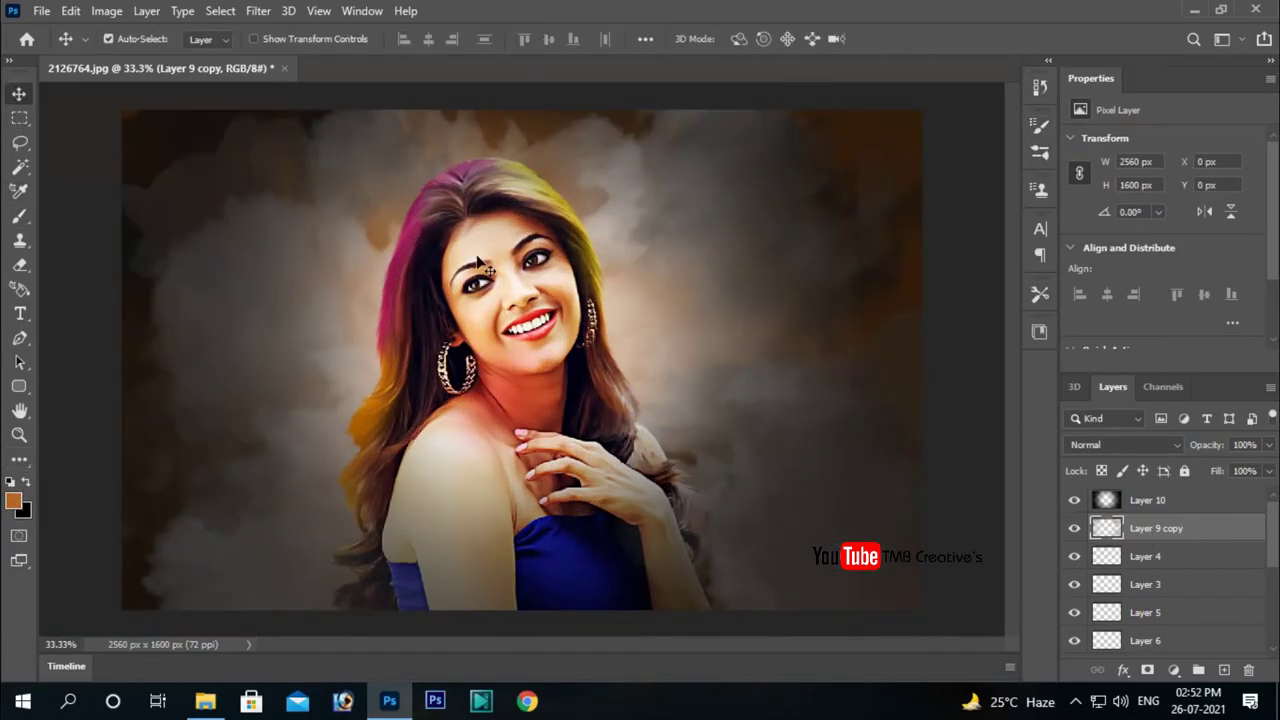
{"action": "left_click", "coordinate": [19, 459]}
{"action": "left_click", "coordinate": [145, 467]}
{"action": "key", "text": "F5"}
{"action": "left_click", "coordinate": [206, 117]}
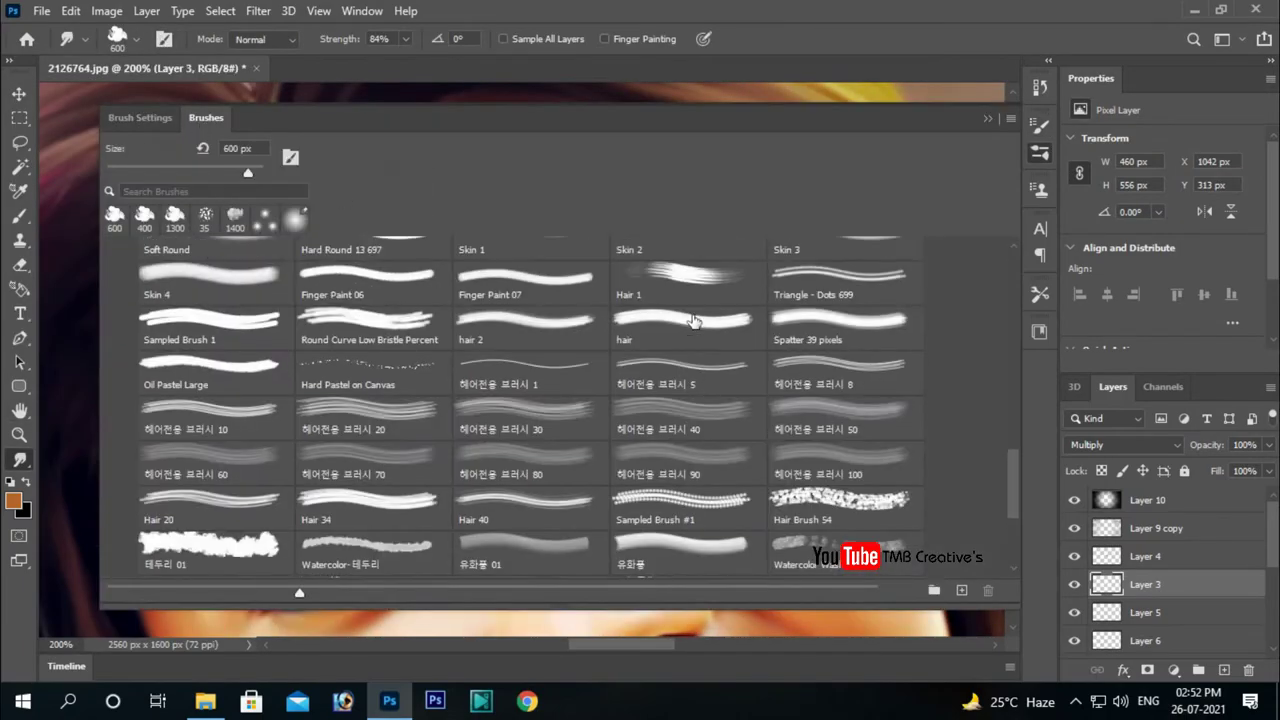
{"action": "left_click", "coordinate": [693, 320]}
{"action": "left_click", "coordinate": [140, 117]}
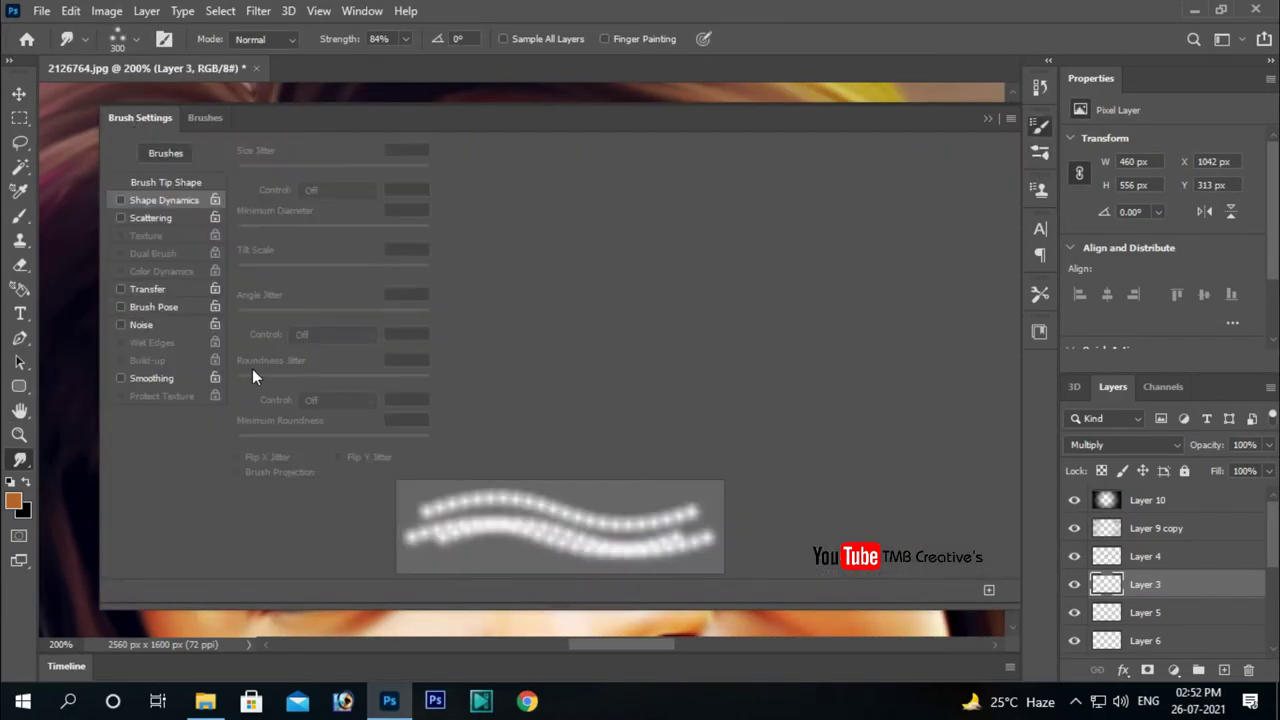
{"action": "left_click", "coordinate": [170, 182]}
{"action": "key", "text": "F5"}
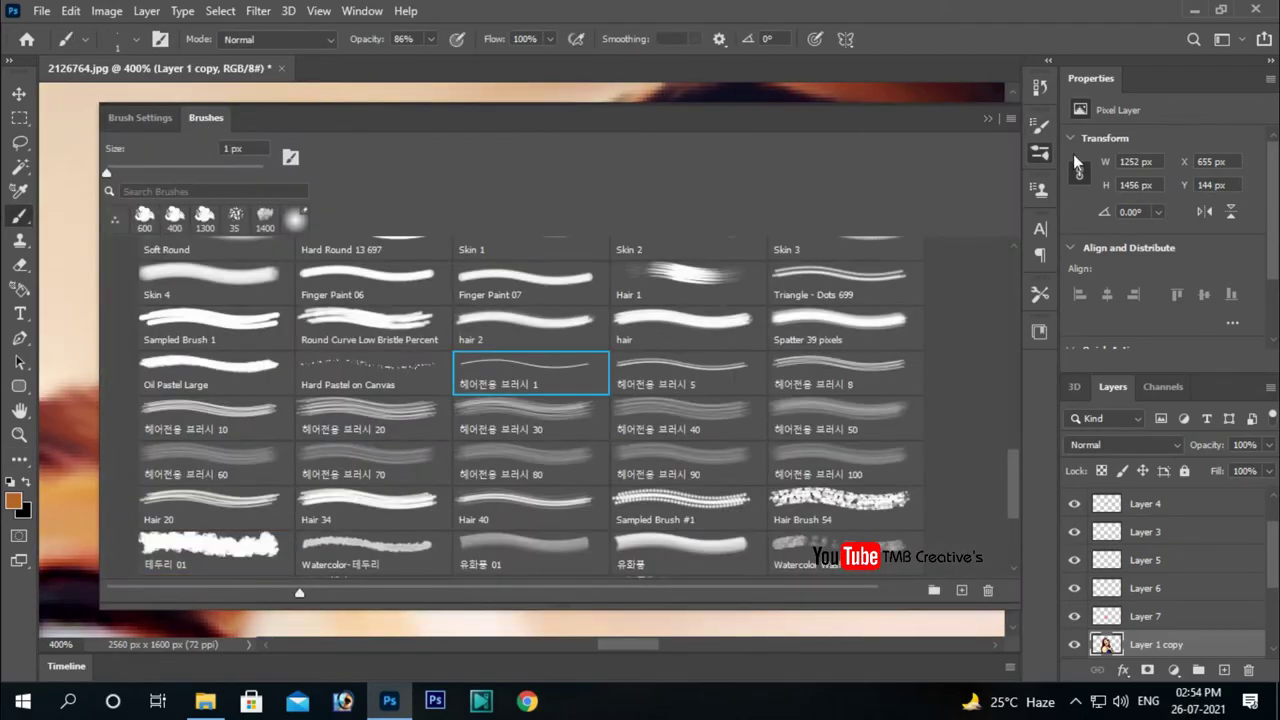
- Close the brush list and zoom back out to the whole portrait
{"action": "left_click", "coordinate": [1040, 152]}
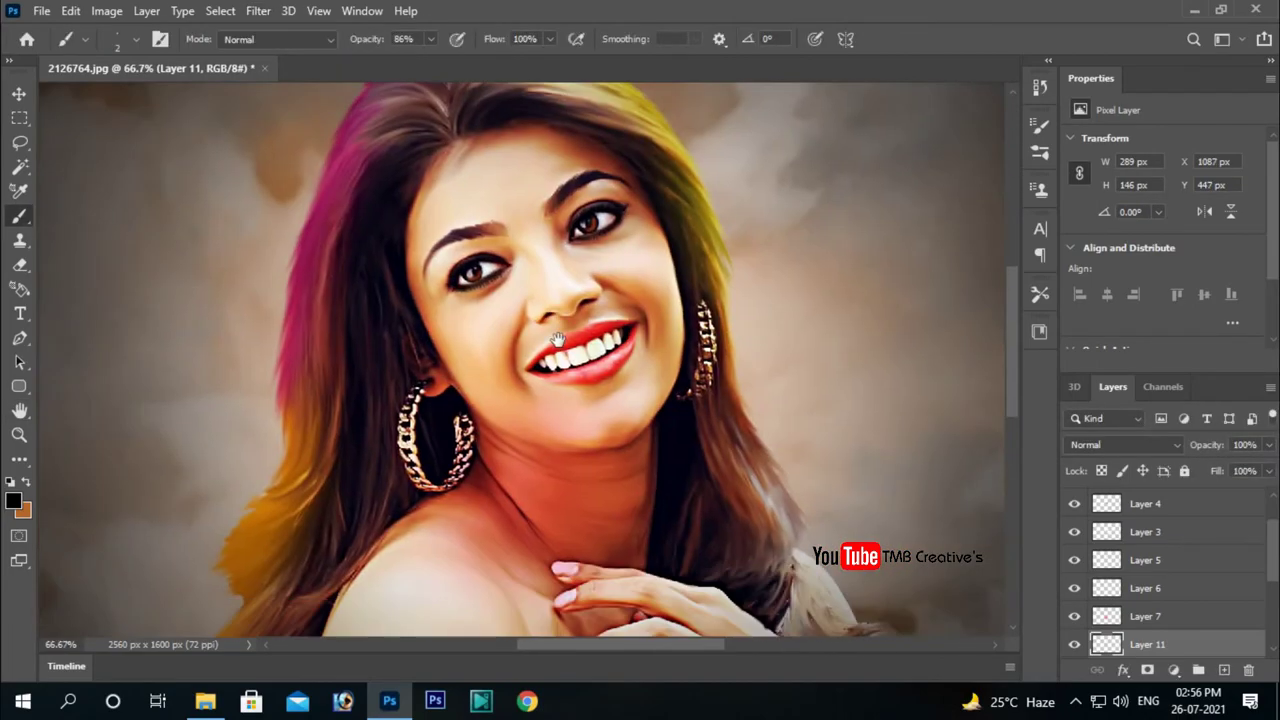
{"action": "key", "text": "ctrl+minus"}
{"action": "key", "text": "v"}
{"action": "key", "text": "ctrl+minus"}
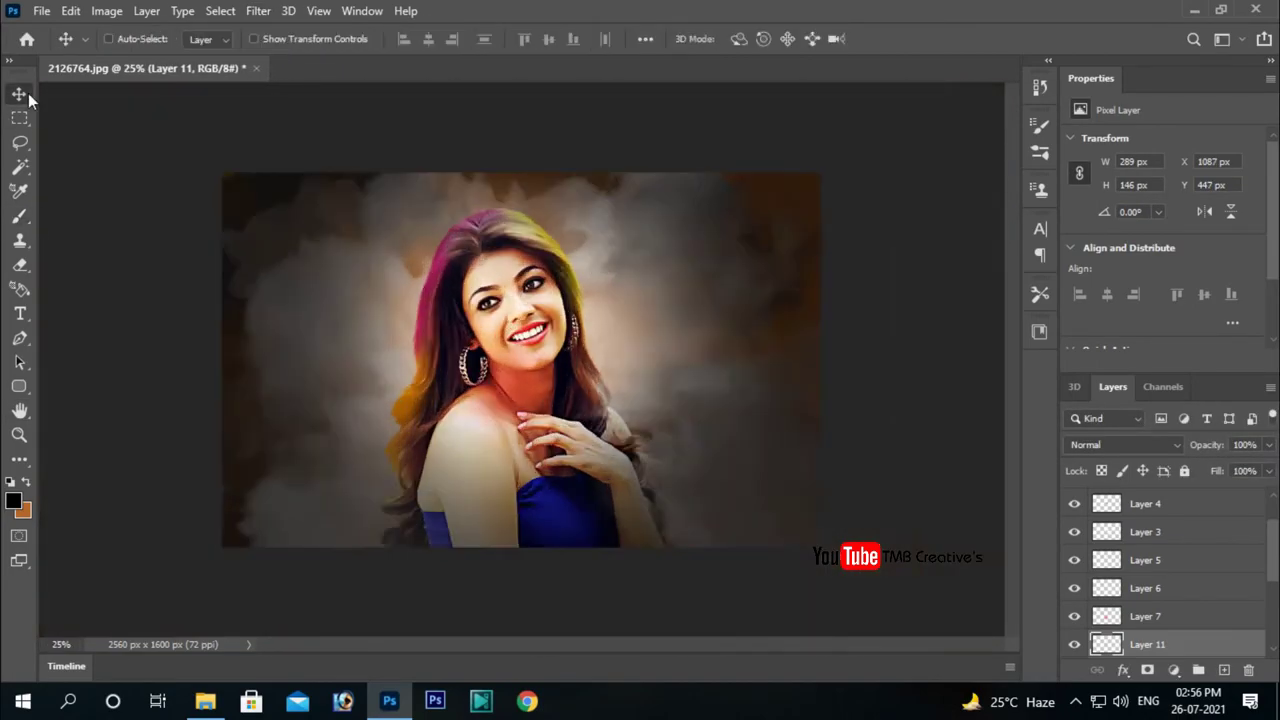
{"action": "key", "text": "ctrl+plus"}
- Browse the Dirt, Rain and Sunshine brush folders in the brush presets
{"action": "key", "text": "b"}
{"action": "key", "text": "F5"}
{"action": "scroll", "coordinate": [183, 357], "scroll_direction": "up", "scroll_amount": 5}
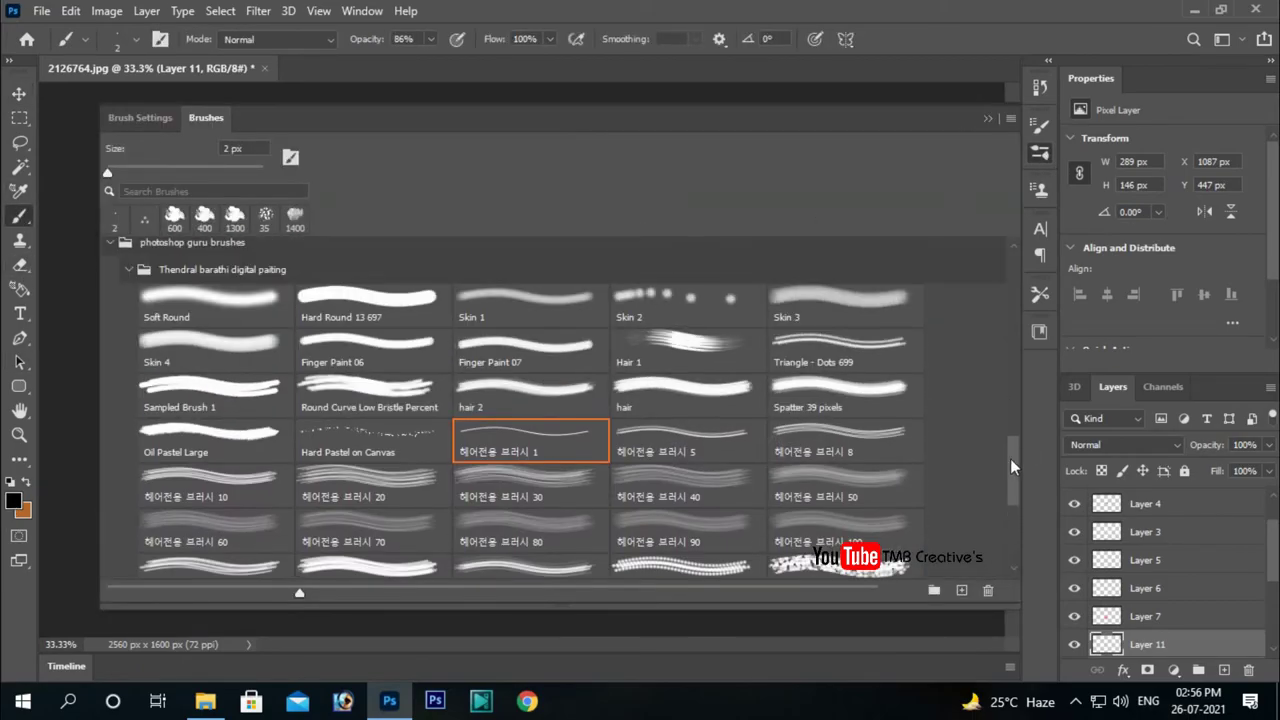
{"action": "scroll", "coordinate": [183, 357], "scroll_direction": "down", "scroll_amount": 5}
{"action": "left_click", "coordinate": [110, 354]}
{"action": "left_click", "coordinate": [128, 452]}
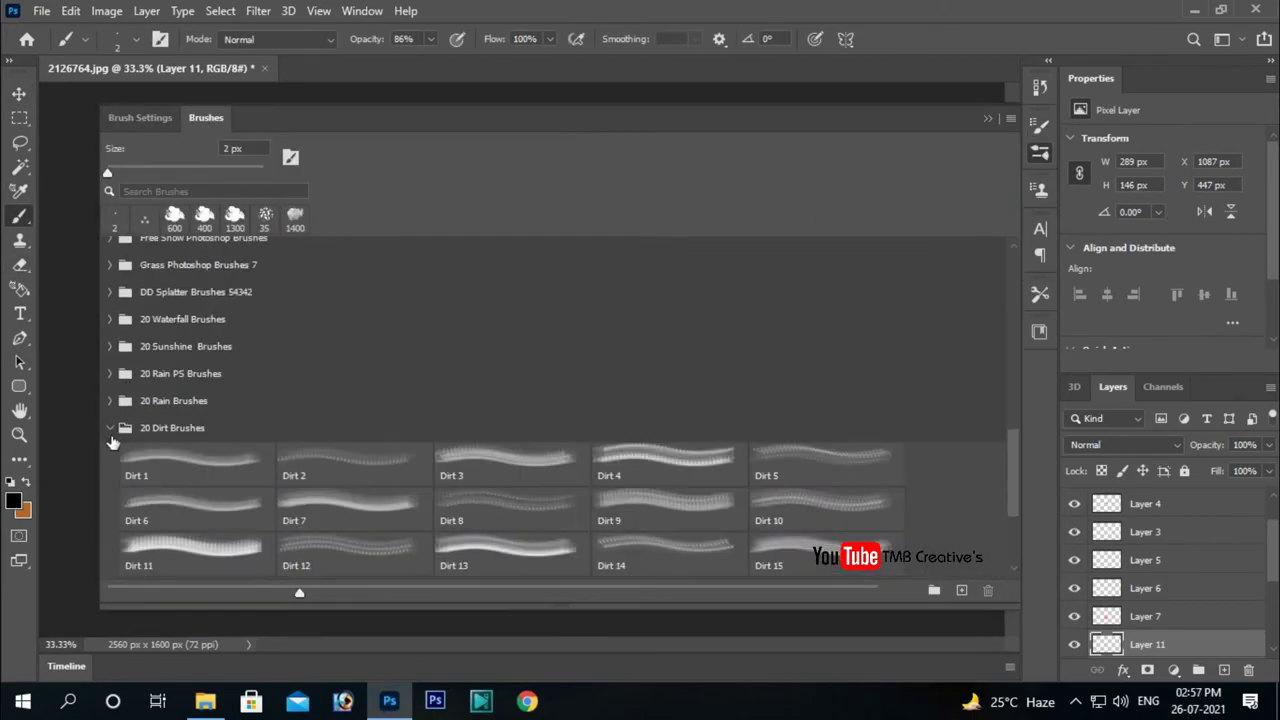
{"action": "scroll", "coordinate": [130, 450], "scroll_direction": "up", "scroll_amount": 1}
{"action": "left_click", "coordinate": [112, 283]}
{"action": "left_click", "coordinate": [110, 373]}
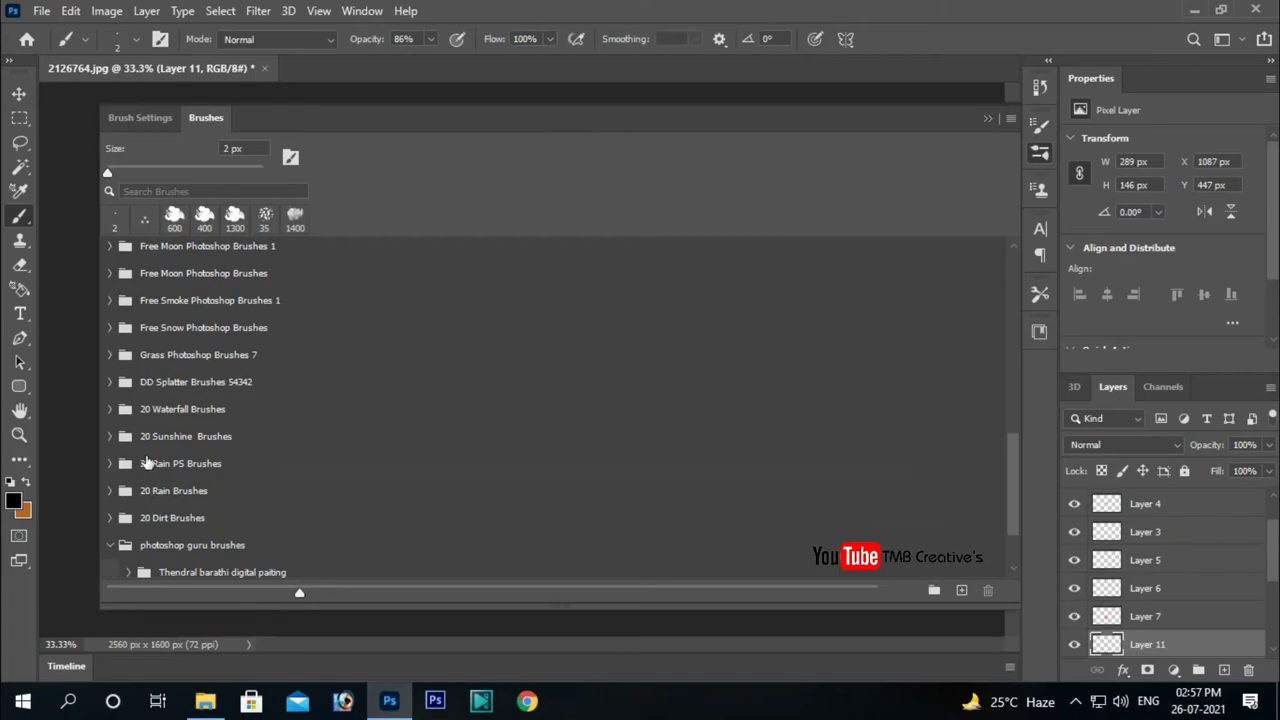
{"action": "left_click", "coordinate": [110, 436]}
{"action": "left_click", "coordinate": [110, 266]}
- Pick a large fog brush from the Free Fog Photoshop Brushes 1 folder
{"action": "left_click", "coordinate": [110, 300]}
{"action": "left_click", "coordinate": [110, 300]}
{"action": "left_click", "coordinate": [110, 327]}
{"action": "left_click", "coordinate": [827, 408]}
{"action": "left_click", "coordinate": [110, 372]}
{"action": "scroll", "coordinate": [180, 366], "scroll_direction": "up", "scroll_amount": 2}
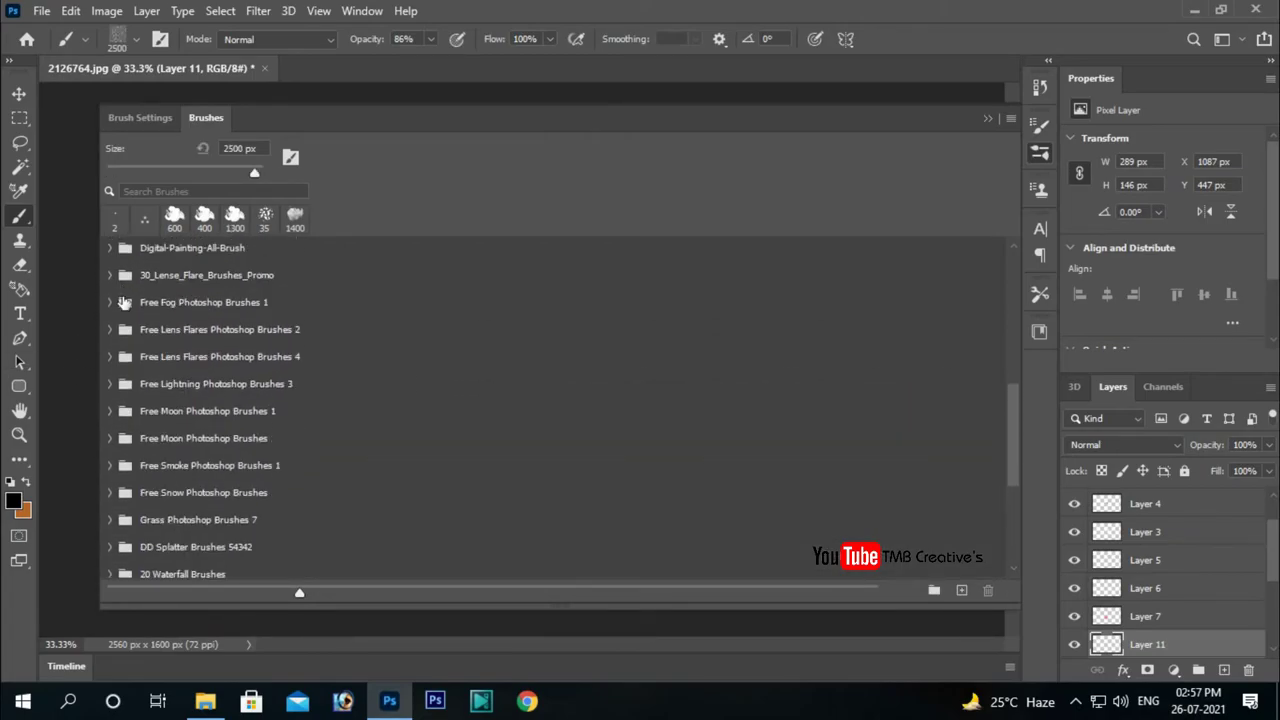
{"action": "left_click", "coordinate": [112, 326]}
{"action": "left_click", "coordinate": [720, 336]}
- On a new layer, paint green fog at lower left and enlarge it across the canvas
{"action": "key", "text": "ctrl+shift+alt+n"}
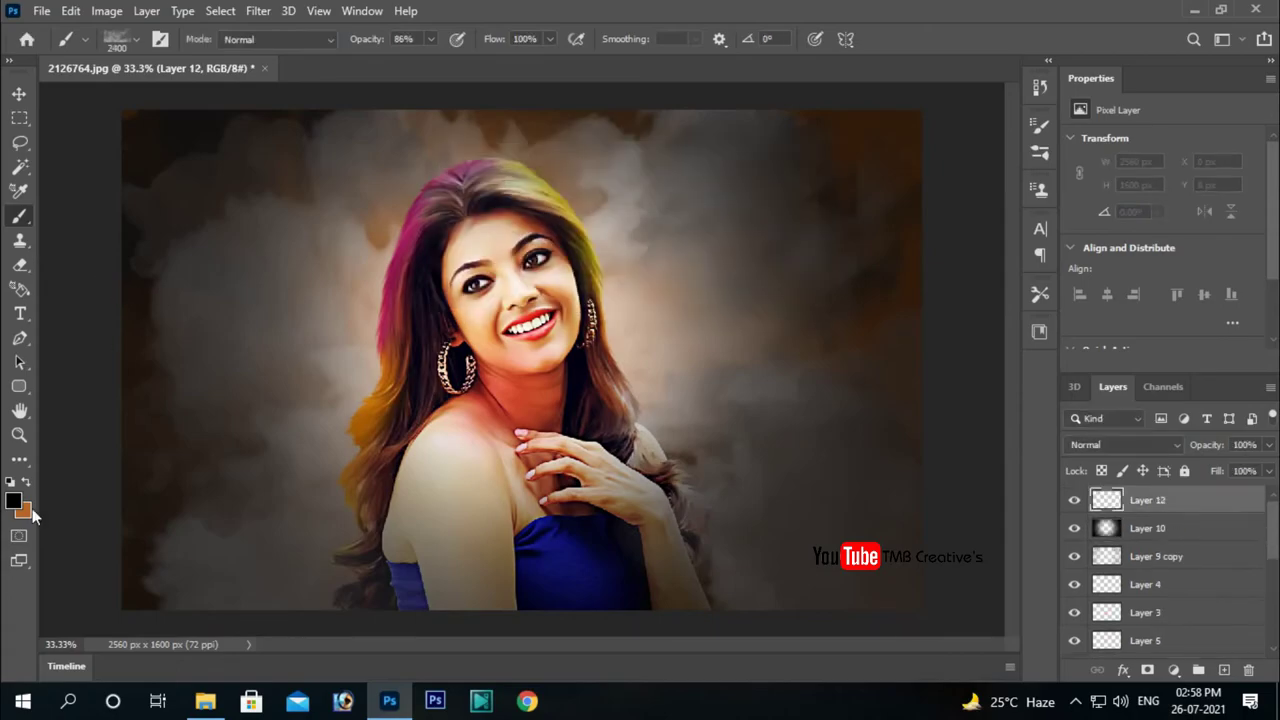
{"action": "left_click", "coordinate": [13, 500]}
{"action": "left_click", "coordinate": [437, 483]}
{"action": "left_click", "coordinate": [646, 297]}
{"action": "left_click", "coordinate": [250, 480]}
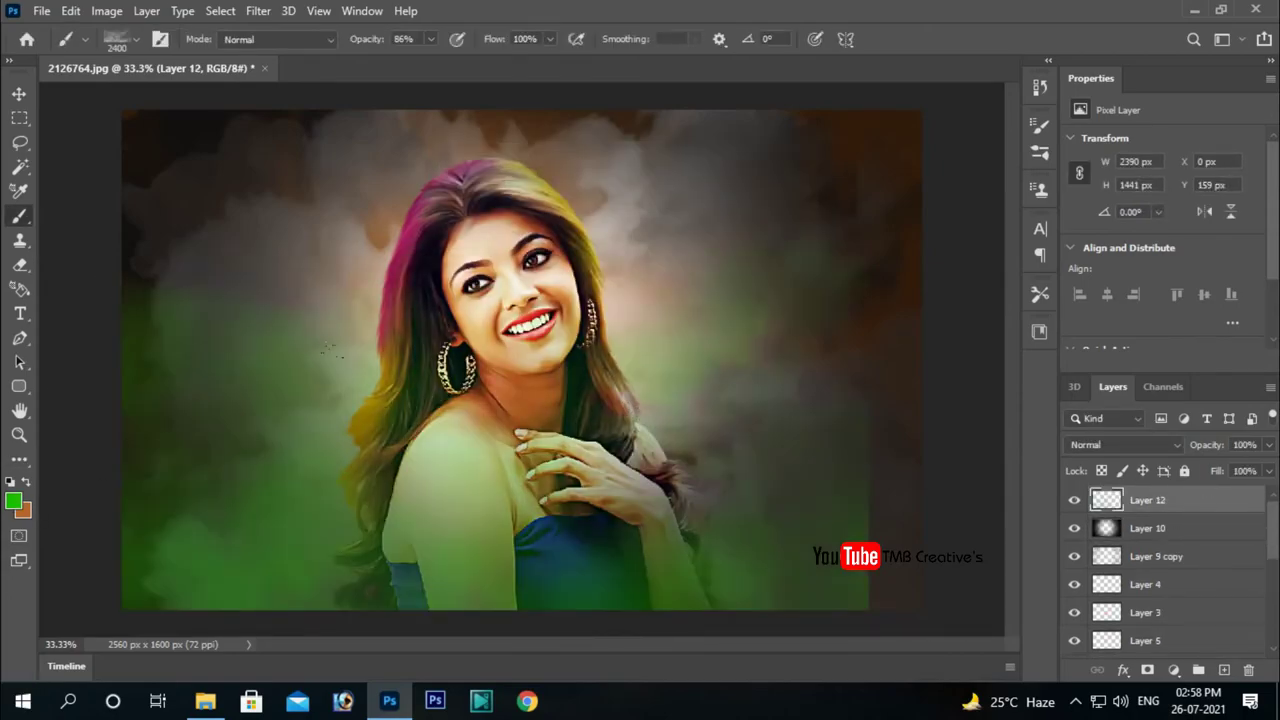
{"action": "key", "text": "ctrl+t"}
{"action": "left_click_drag", "start_coordinate": [869, 163], "coordinate": [922, 120]}
{"action": "key", "text": "Return"}
- Choose a different fog brush and set the colour to orange
{"action": "left_click", "coordinate": [1040, 152]}
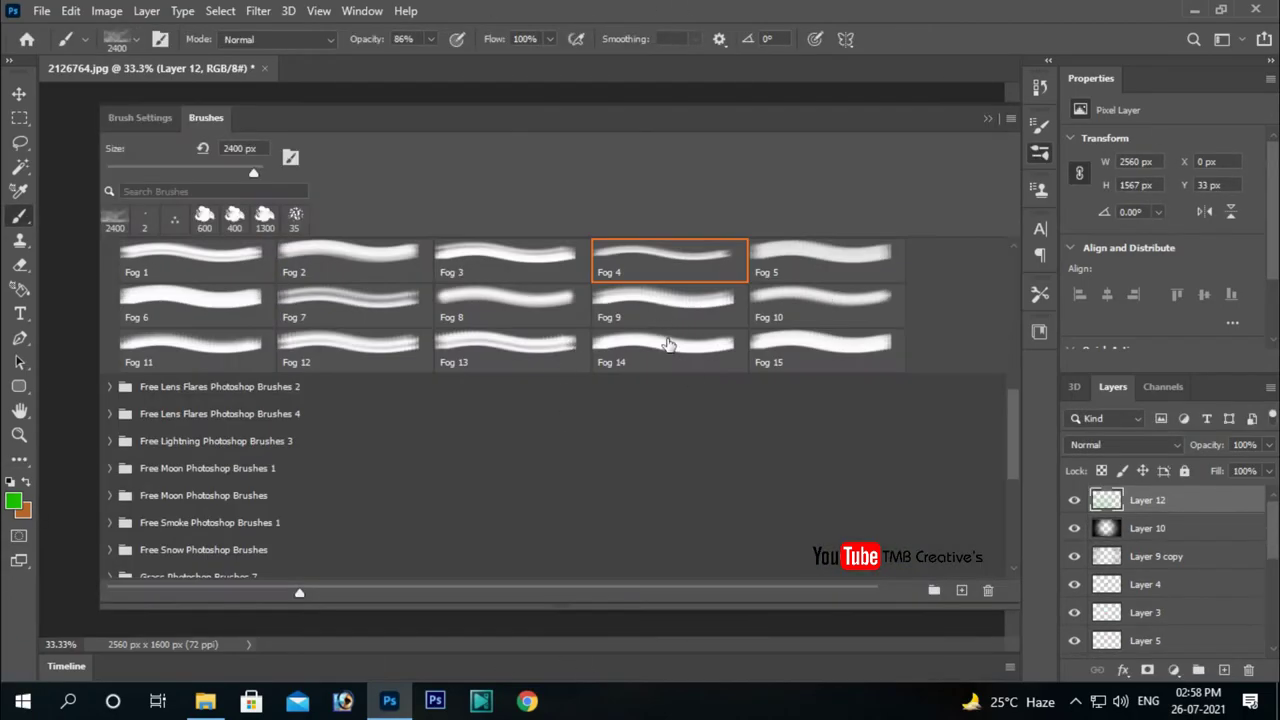
{"action": "scroll", "coordinate": [732, 326], "scroll_direction": "up", "scroll_amount": 2}
{"action": "left_click", "coordinate": [350, 335]}
{"action": "left_click", "coordinate": [1040, 152]}
{"action": "left_click", "coordinate": [13, 500]}
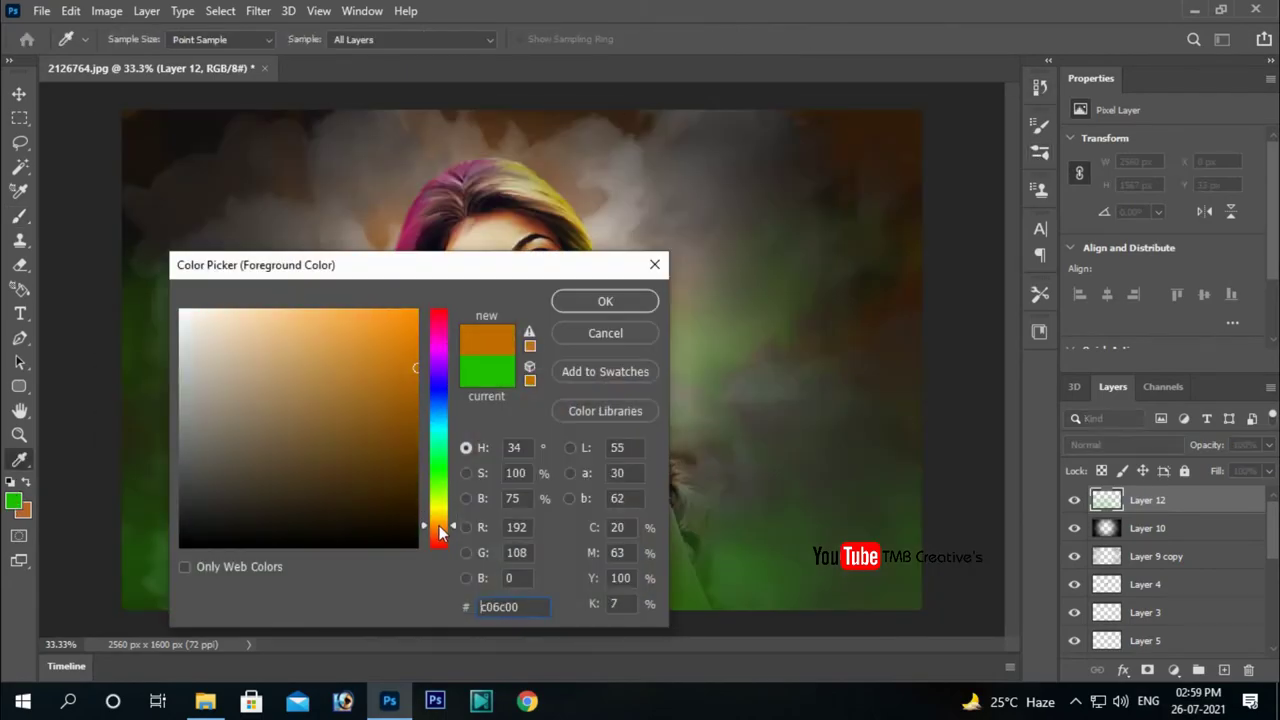
{"action": "left_click", "coordinate": [400, 330]}
{"action": "left_click", "coordinate": [603, 300]}
- Paint orange fog on a new layer and stretch it toward the lower left
{"action": "left_click", "coordinate": [770, 256]}
{"action": "key", "text": "ctrl+z"}
{"action": "key", "text": "ctrl+shift+alt+n"}
{"action": "left_click", "coordinate": [761, 256]}
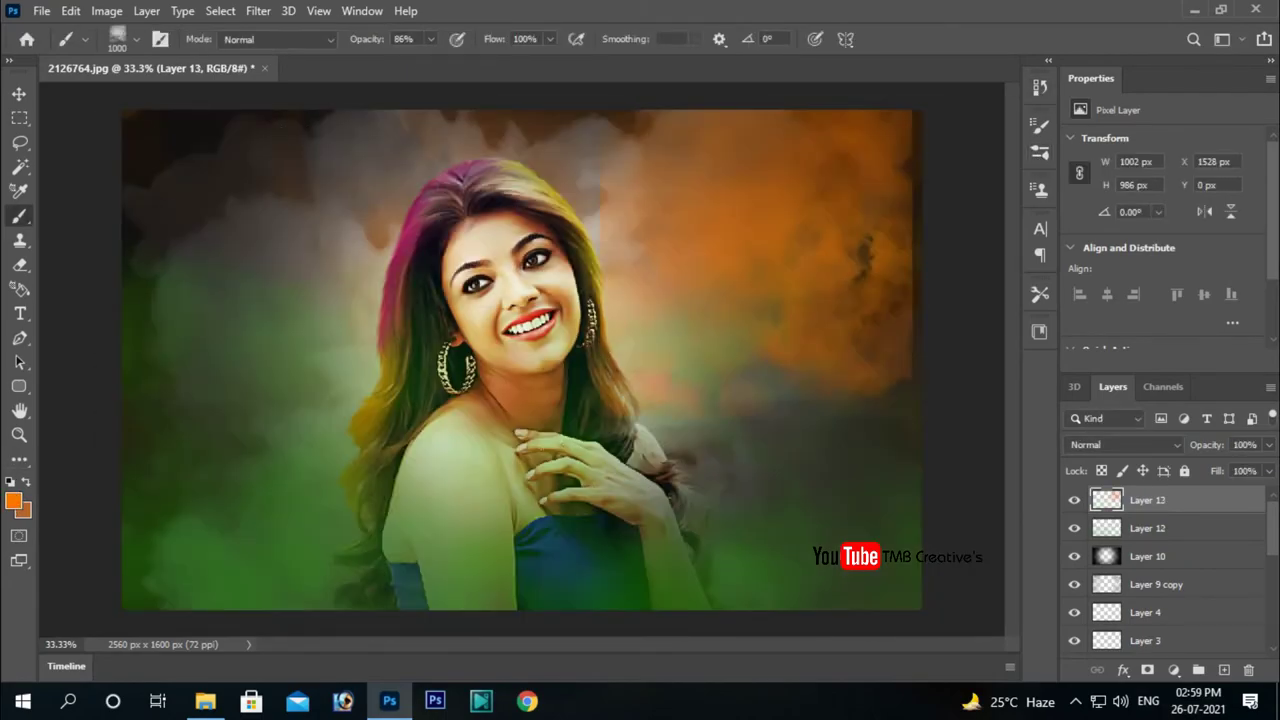
{"action": "key", "text": "ctrl+t"}
{"action": "mouse_move", "coordinate": [608, 402]}
{"action": "left_mouse_down"}
{"action": "mouse_move", "coordinate": [558, 436]}
{"action": "mouse_move", "coordinate": [420, 610]}
{"action": "left_mouse_up"}
{"action": "key", "text": "Return"}
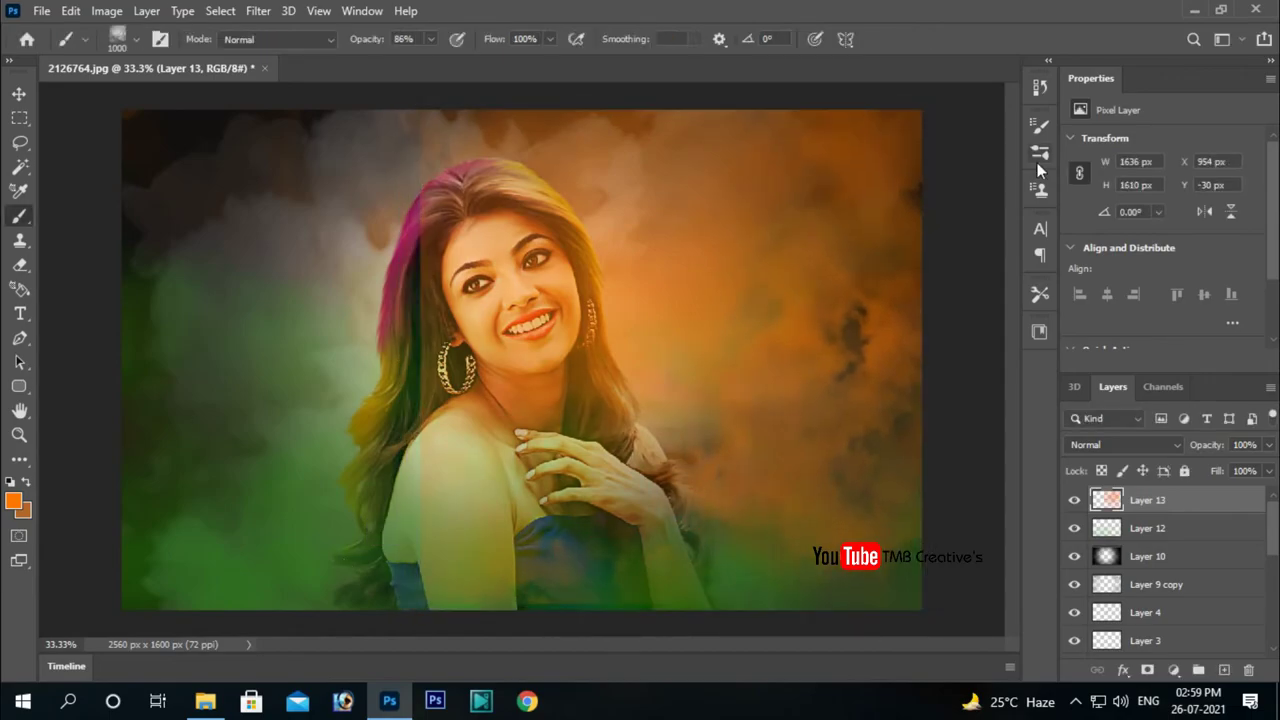
- Paint a yellow cloud at the upper left with the Digital-Painting-All-Brush cloud brush
{"action": "left_click", "coordinate": [1040, 152]}
{"action": "scroll", "coordinate": [108, 248], "scroll_direction": "up", "scroll_amount": 1}
{"action": "scroll", "coordinate": [108, 248], "scroll_direction": "up", "scroll_amount": 1}
{"action": "left_click", "coordinate": [109, 251]}
{"action": "left_click", "coordinate": [194, 337]}
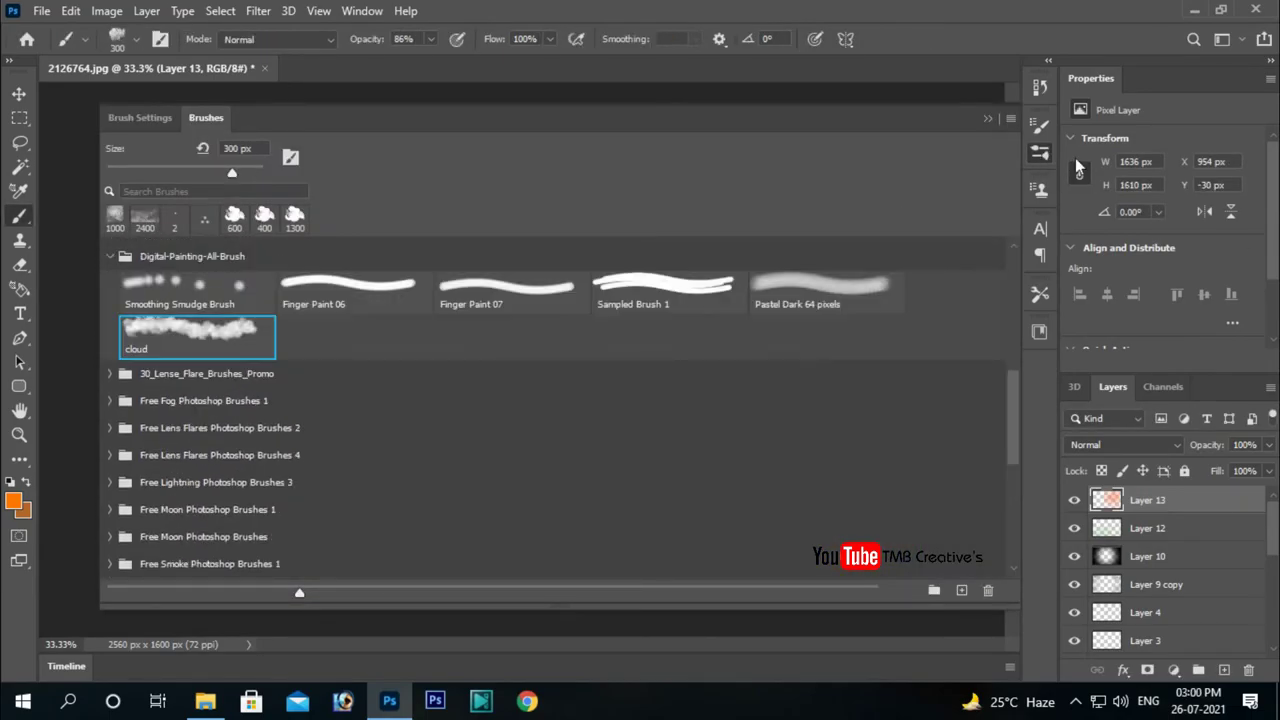
{"action": "left_click", "coordinate": [13, 503]}
{"action": "left_click_drag", "start_coordinate": [442, 337], "coordinate": [444, 506]}
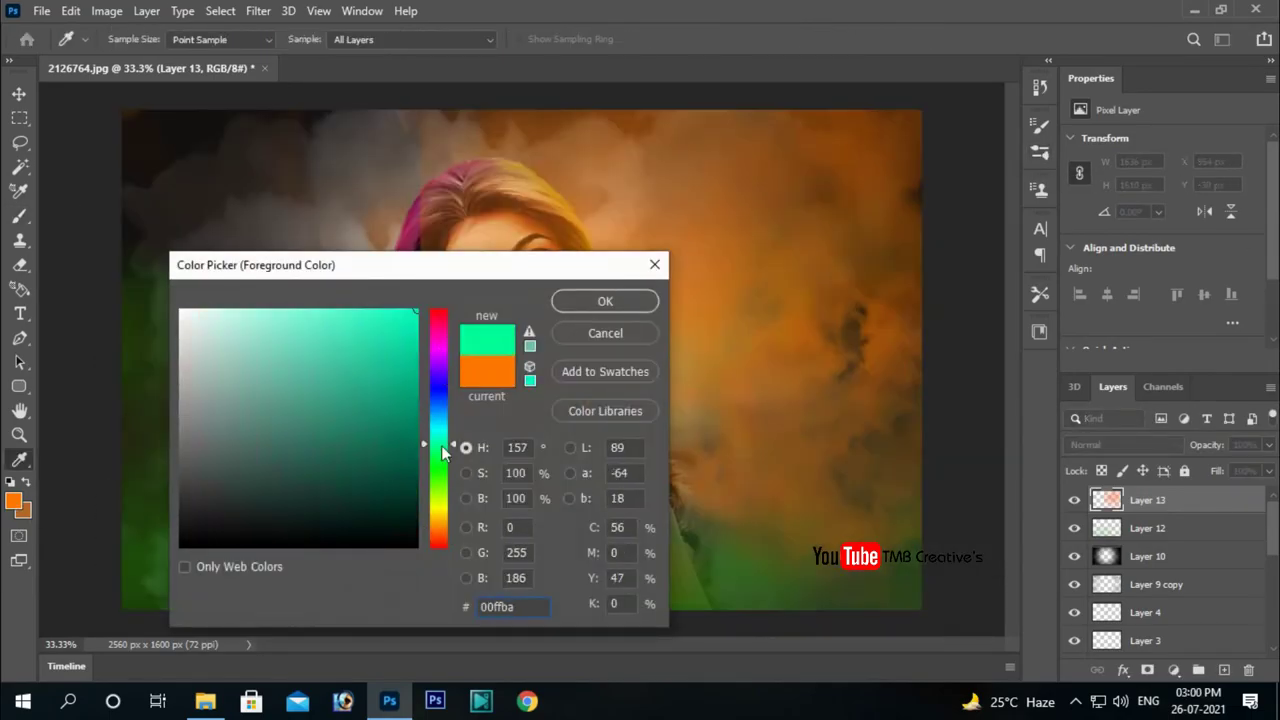
{"action": "key", "text": "Return"}
{"action": "left_click", "coordinate": [240, 244]}
- Adjust the clouds' Hue/Saturation to Hue -60, Saturation +28, Lightness +7
{"action": "key", "text": "ctrl+u"}
{"action": "left_click_drag", "start_coordinate": [585, 322], "coordinate": [595, 323]}
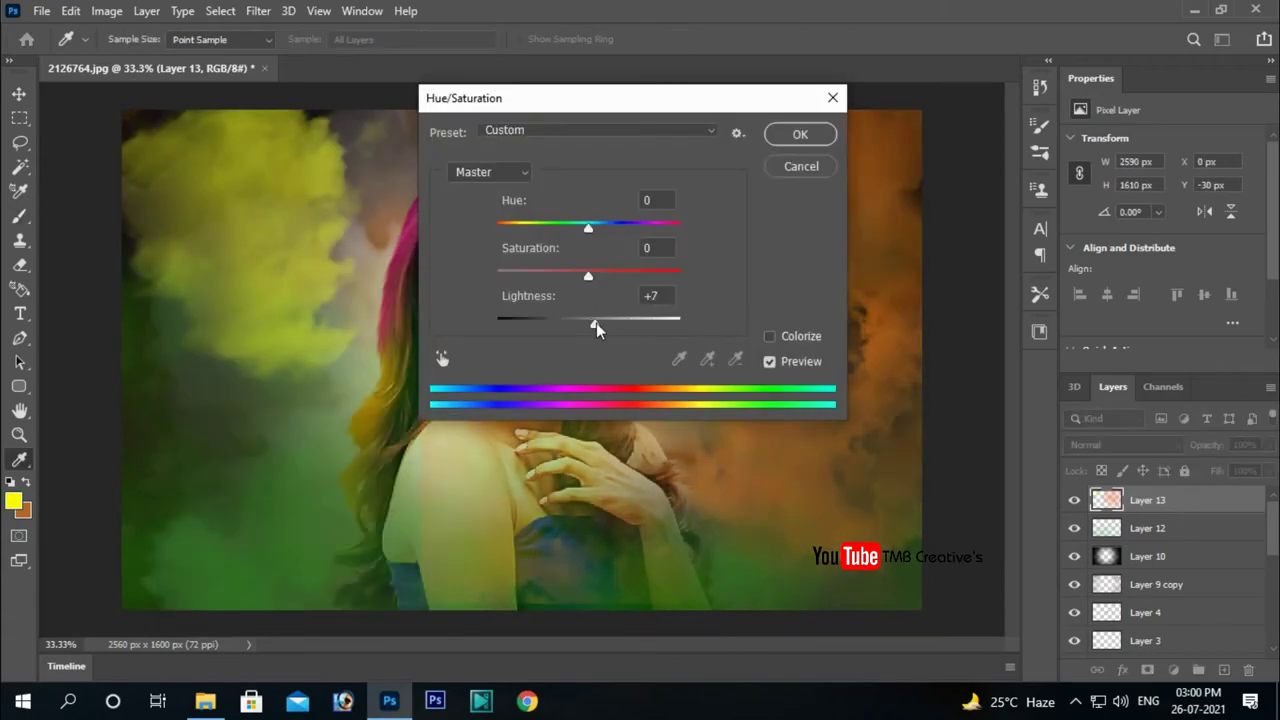
{"action": "left_click_drag", "start_coordinate": [589, 275], "coordinate": [613, 275]}
{"action": "left_click_drag", "start_coordinate": [589, 228], "coordinate": [537, 228]}
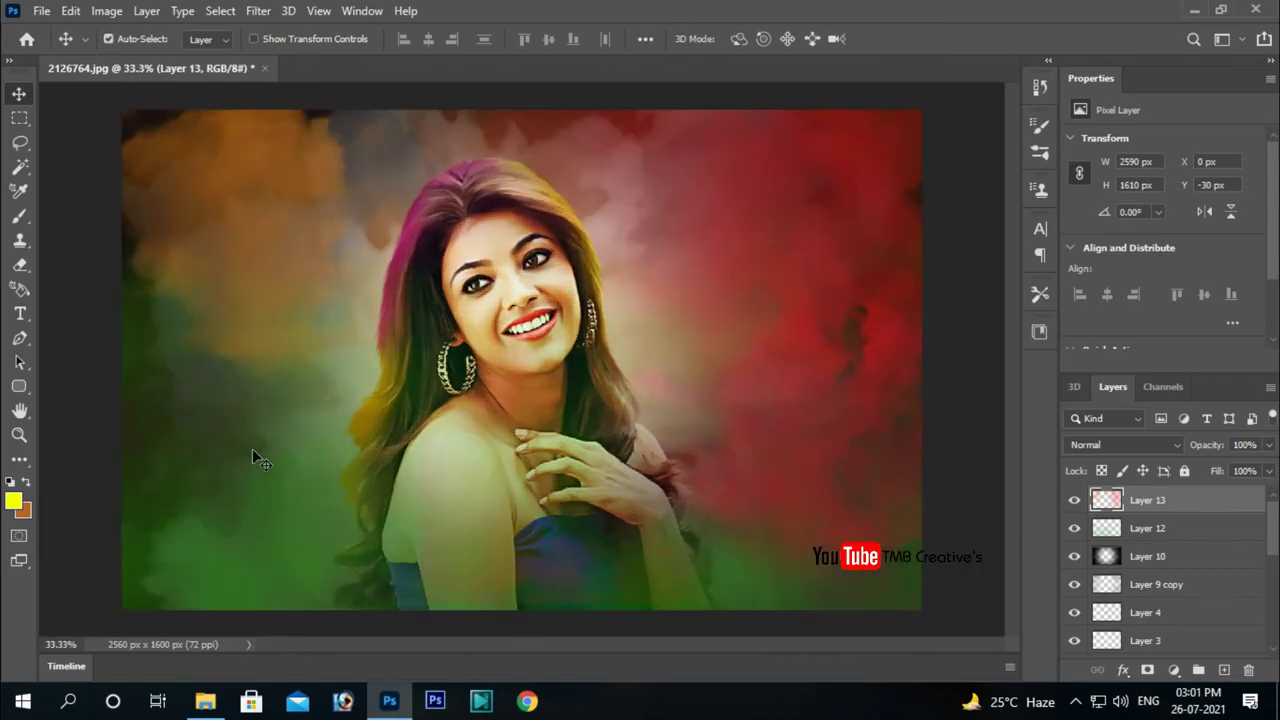
- Save the artwork as Kajol.psd
{"action": "key", "text": "ctrl+shift+s"}
{"action": "type", "text": "Kajol"}
{"action": "left_click", "coordinate": [228, 385]}
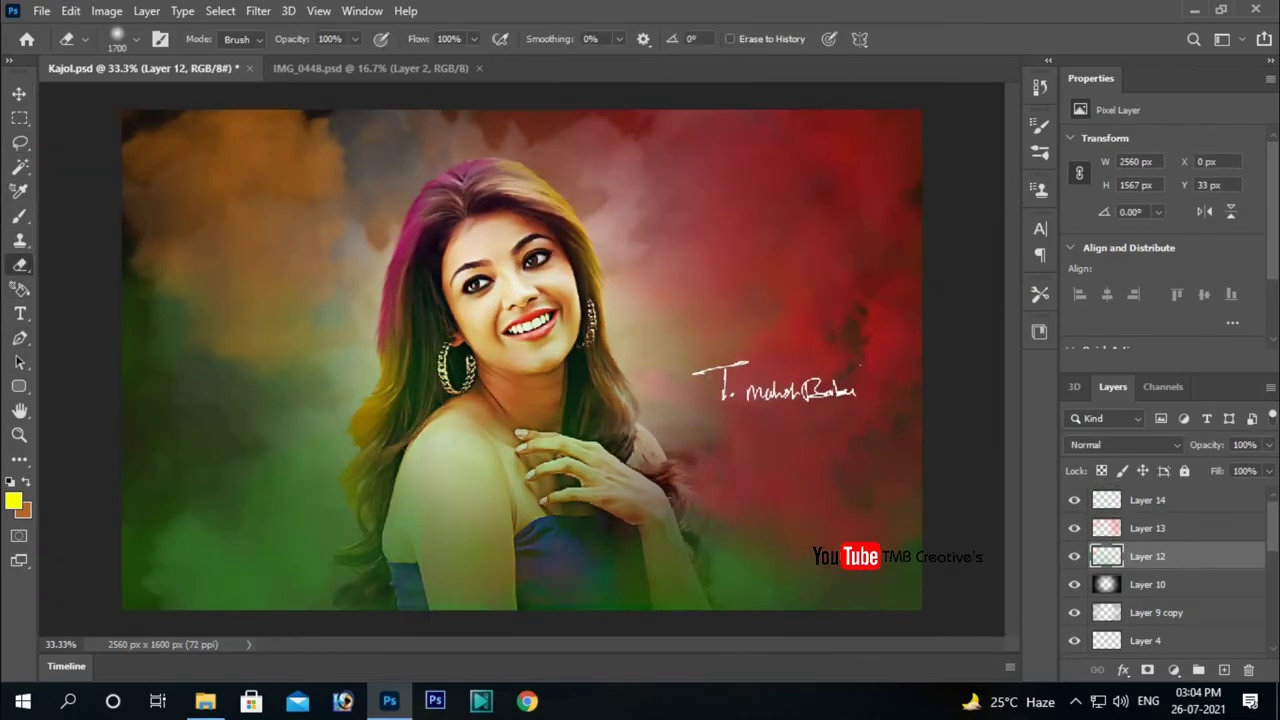
- Turn on Layer 9's visibility and select it
{"action": "scroll", "coordinate": [1150, 580], "scroll_direction": "down", "scroll_amount": 3}
{"action": "left_click", "coordinate": [1074, 588]}
{"action": "left_click", "coordinate": [1074, 588]}
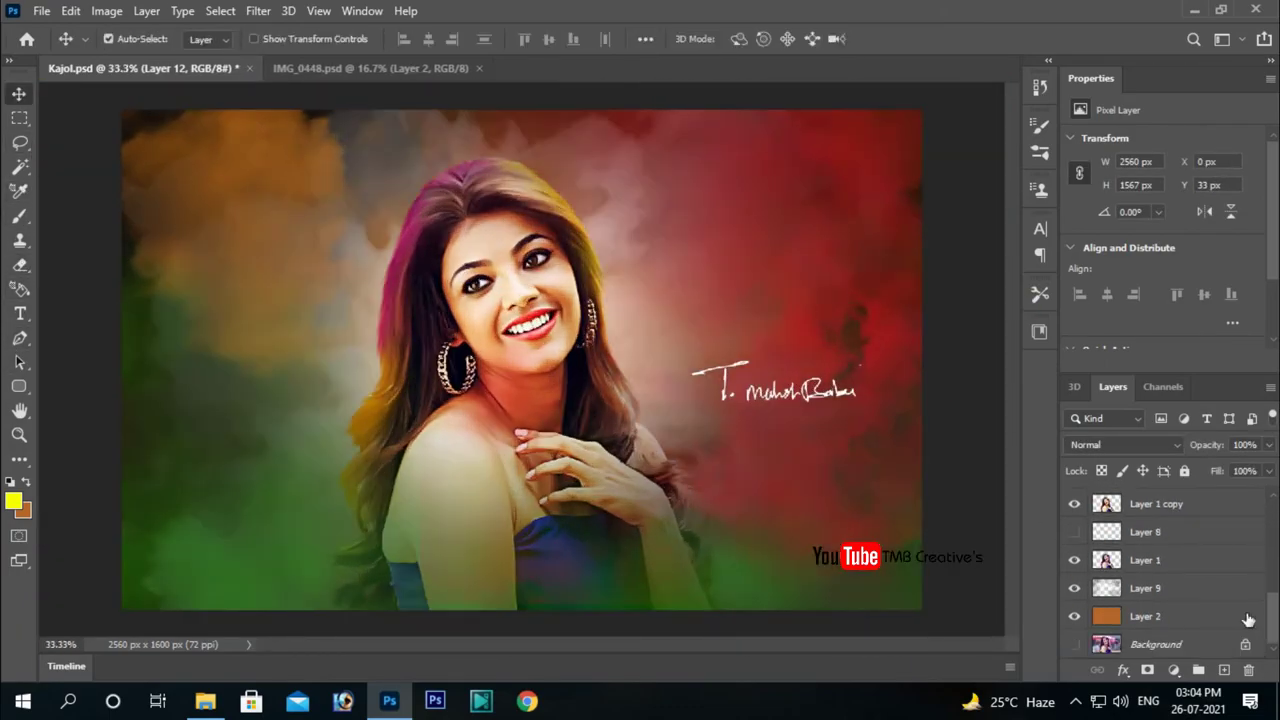
{"action": "left_click", "coordinate": [1145, 588]}
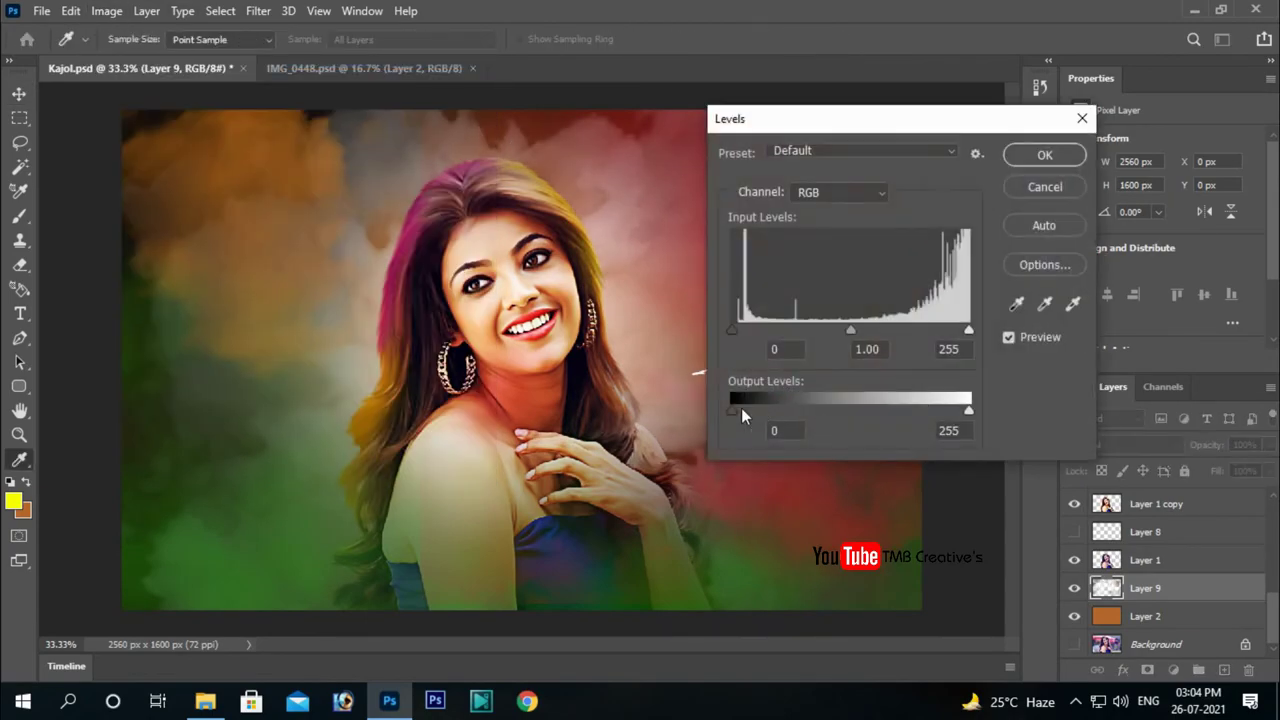
- Zoom out slightly and save the portrait as a JPEG named Kajol.jpg
{"action": "key", "text": "ctrl+minus"}
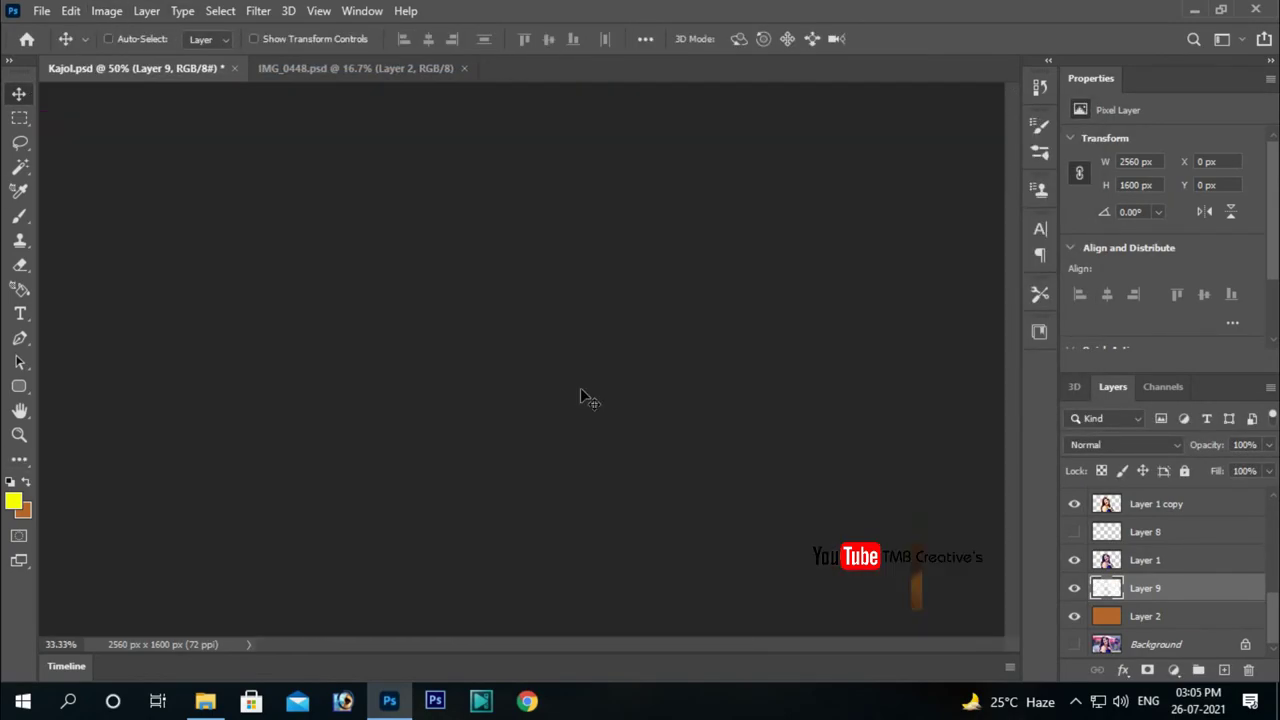
{"action": "key", "text": "ctrl+shift+s"}
{"action": "key", "text": "Return"}
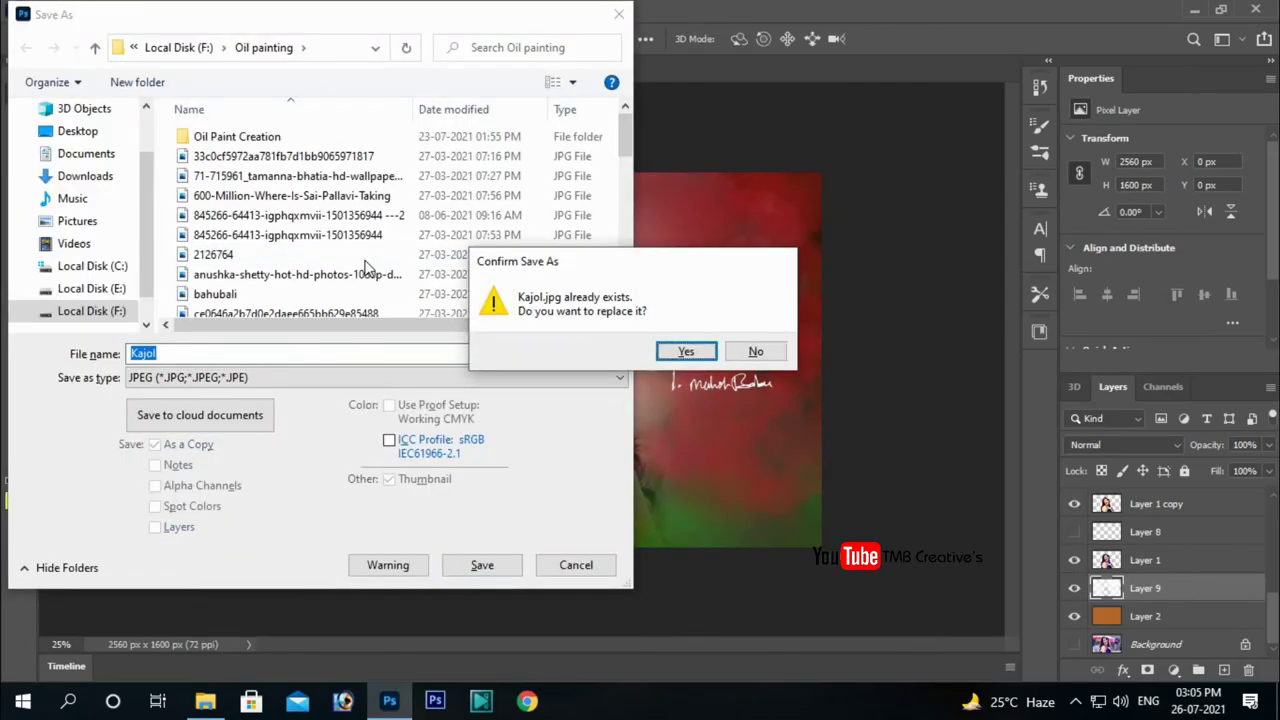